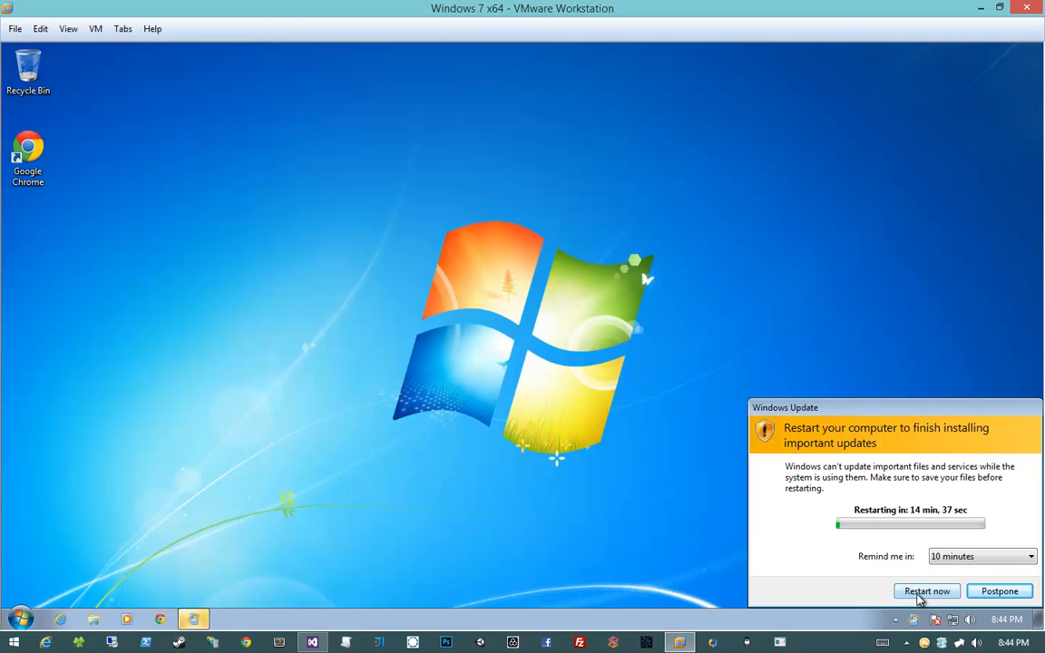
Restart the Windows 7 guest now to finish installing Windows updates
left_click(921, 591)
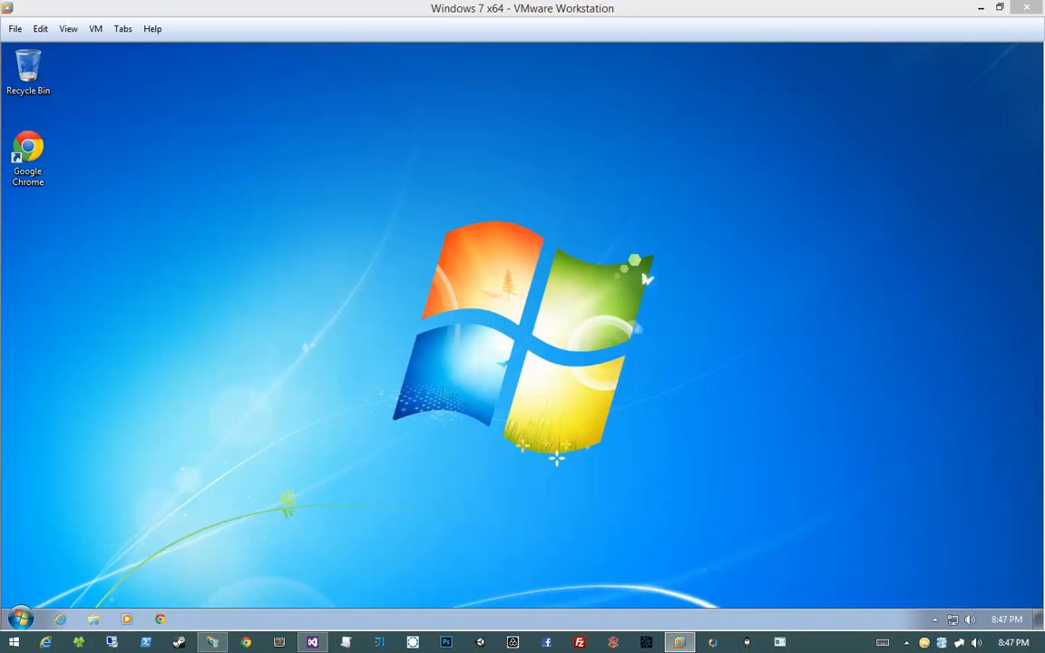
Bring the host's IIS Manager window onscreen, resize it, then close it with Alt+F4
left_click_drag(0, 110, 455, 110)
double_click(454, 110)
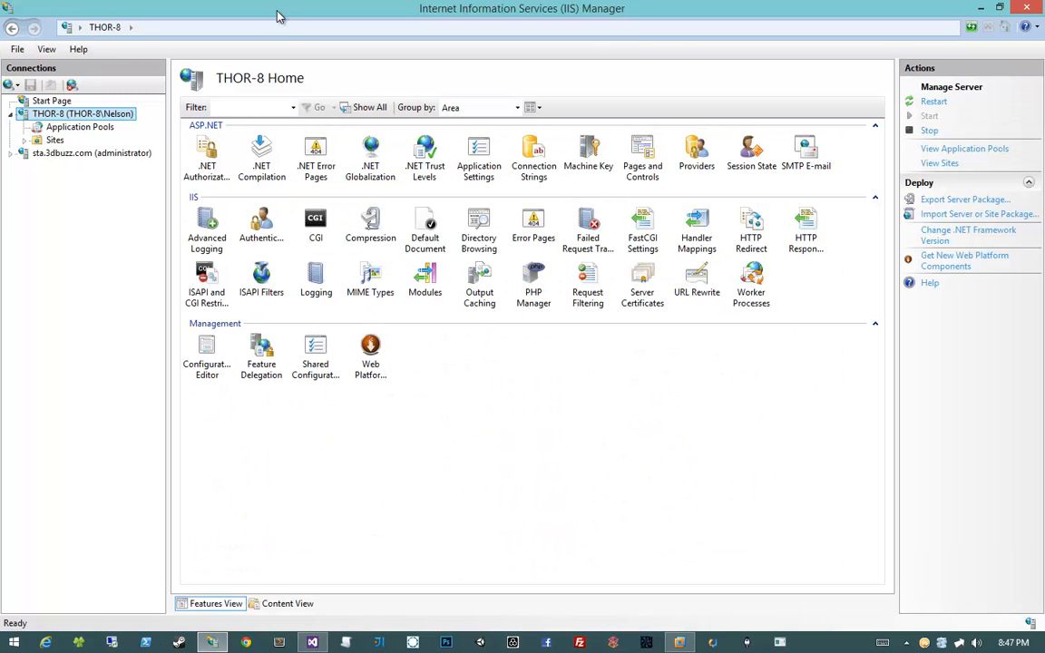
left_click_drag(278, 15, 338, 34)
left_click_drag(92, 17, 298, 77)
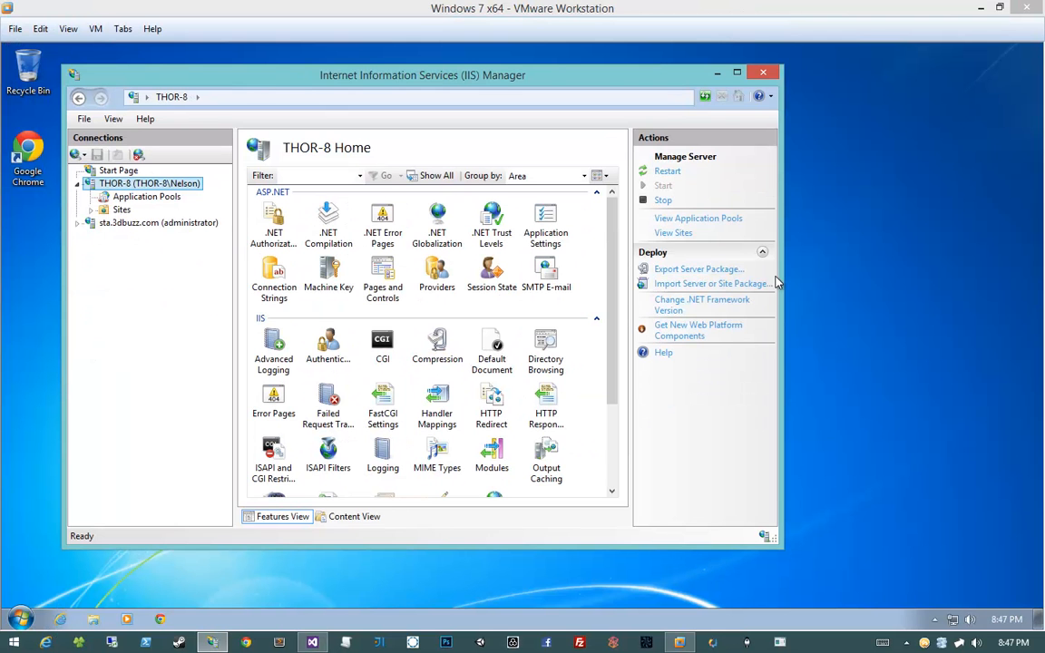
left_click_drag(779, 274, 913, 274)
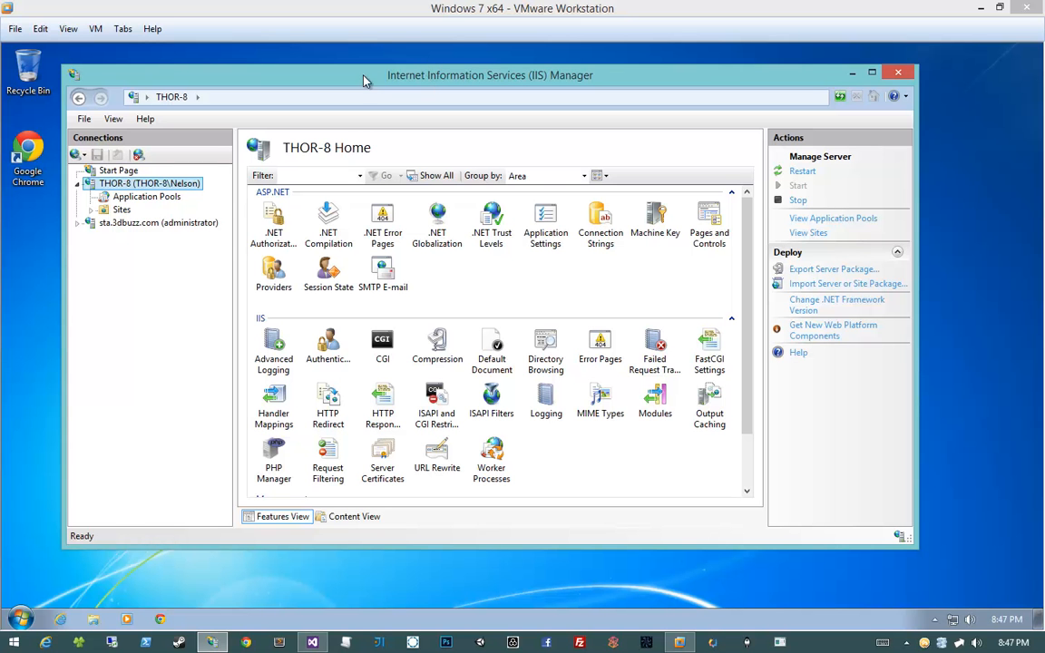
key("alt+F4")
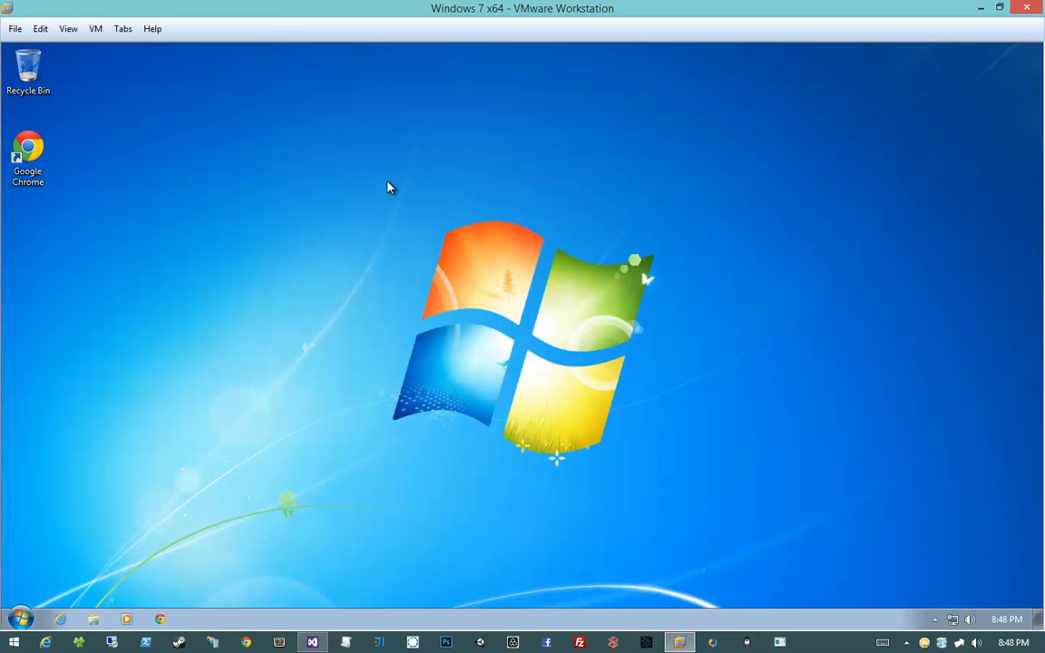
left_click_drag(387, 178, 364, 189)
Search the Start menu for 'programs' and open Programs and Features, moving it up and left
right_click(339, 239)
left_click(361, 186)
right_click(355, 161)
left_click(296, 143)
left_click(20, 619)
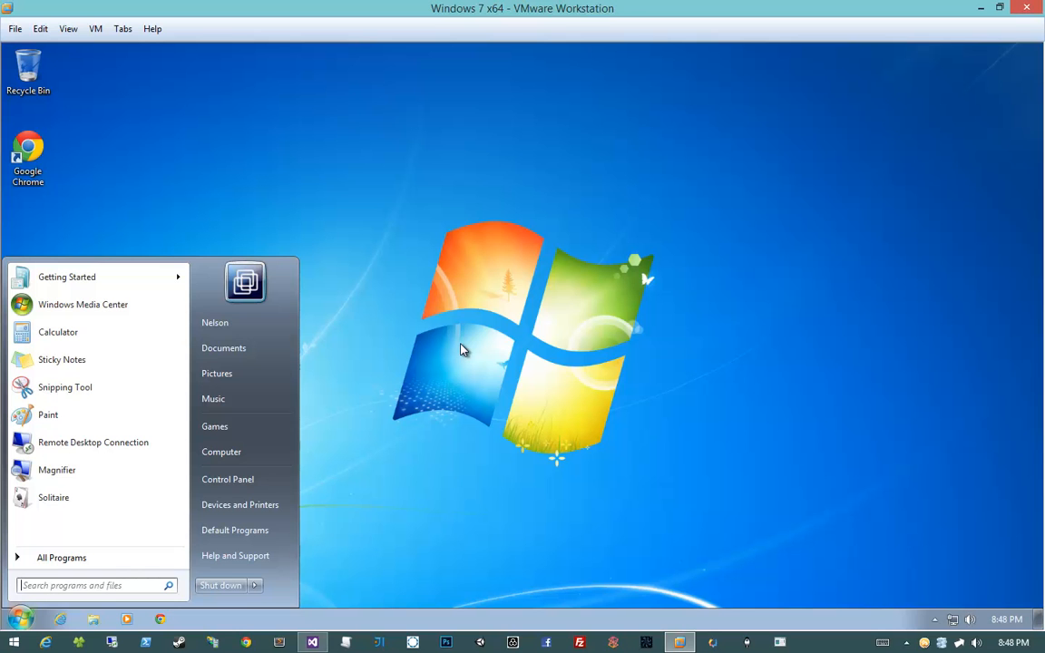
type("programs")
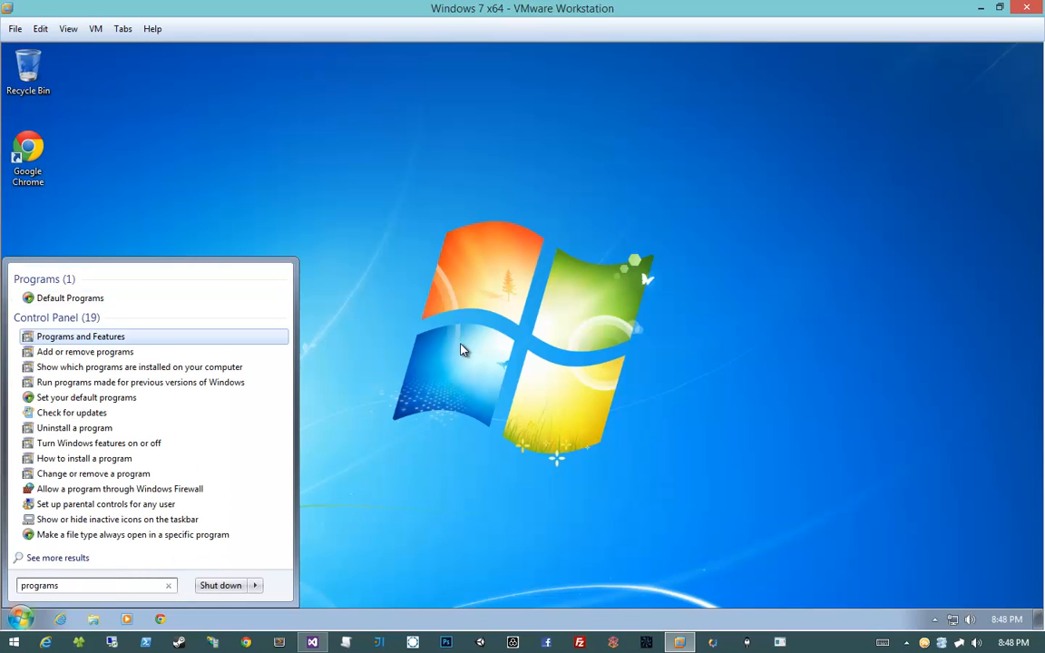
left_click(102, 350)
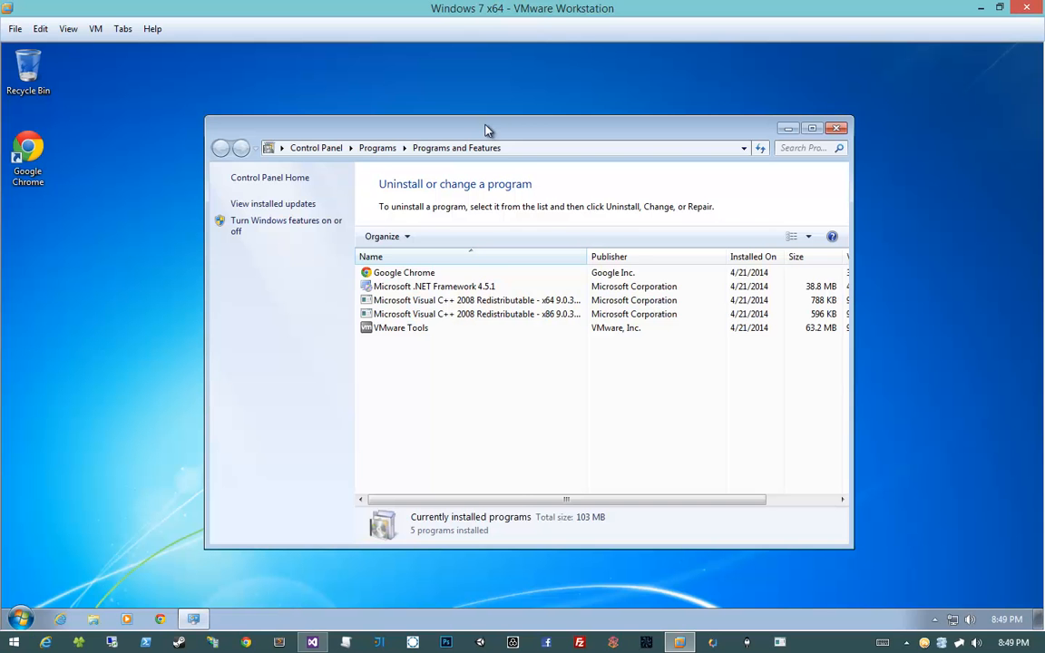
left_click_drag(486, 124, 431, 113)
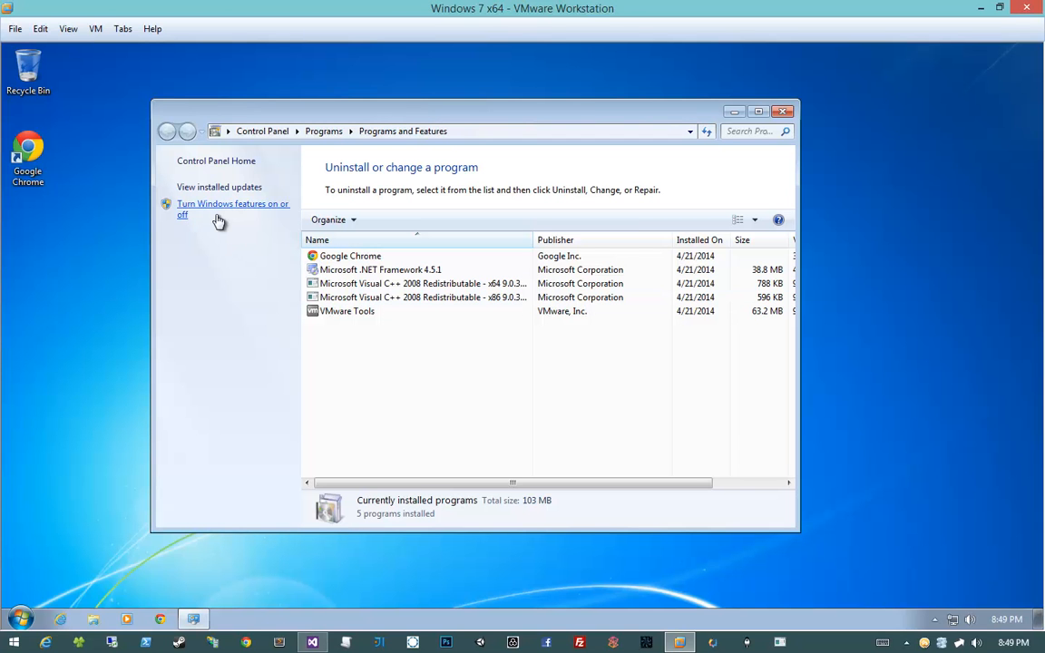
Open 'Turn Windows features on or off' and stretch the dialog to full height and wider
left_click(259, 215)
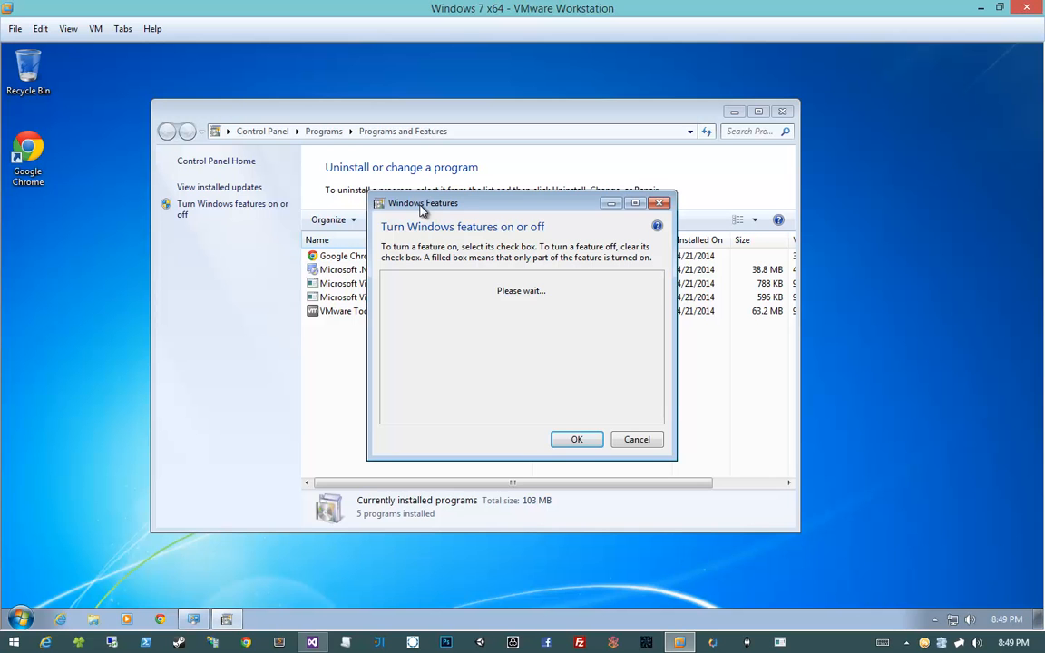
left_click_drag(420, 202, 320, 56)
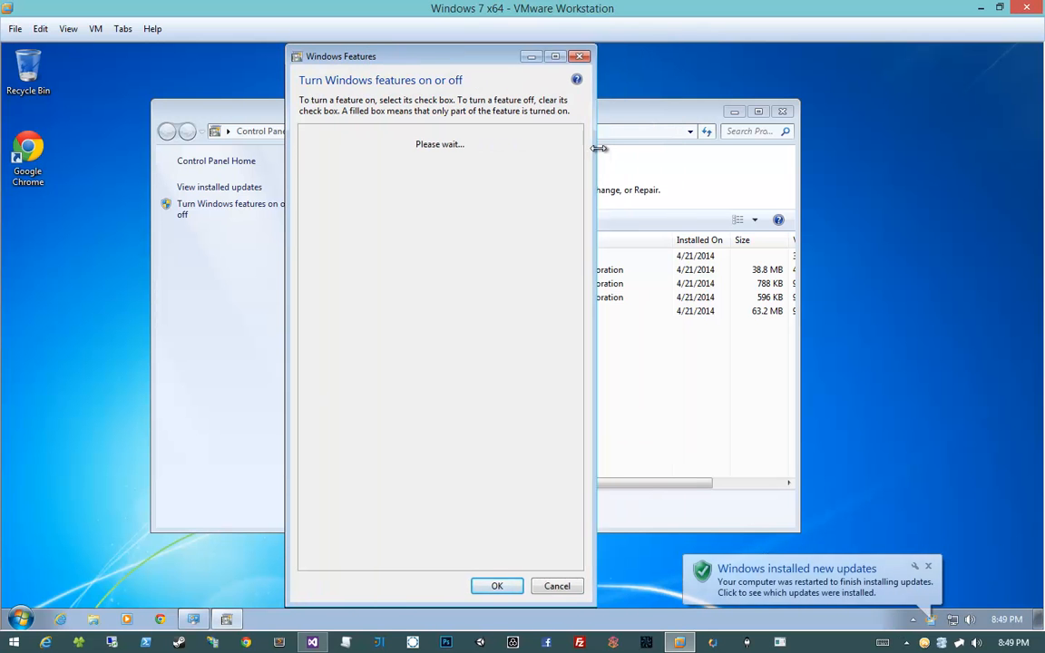
left_click_drag(600, 148, 605, 148)
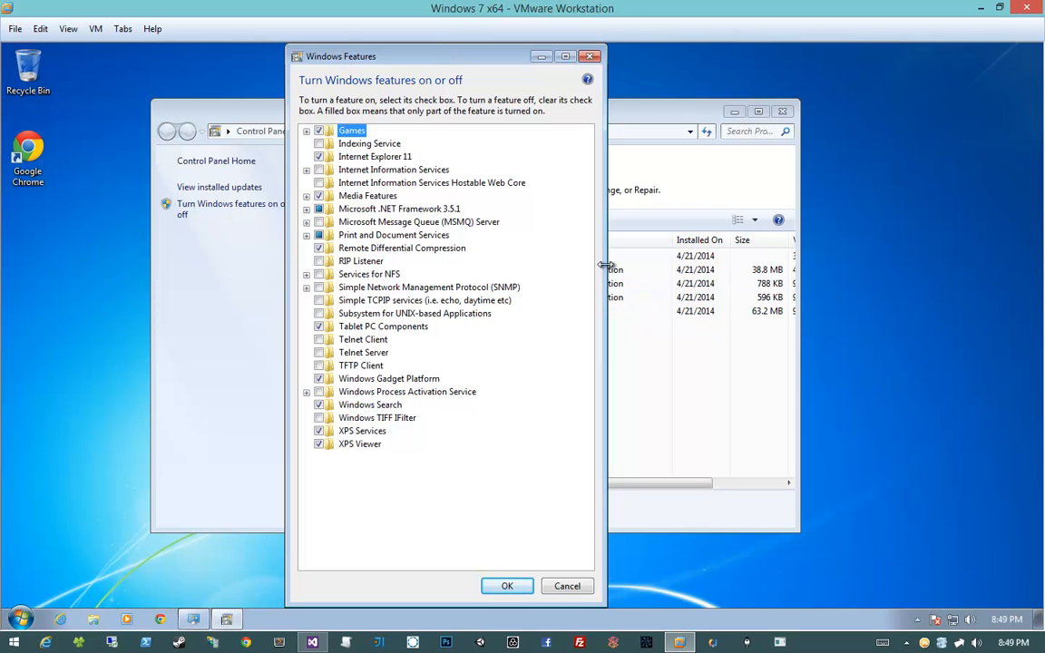
left_click_drag(607, 265, 760, 260)
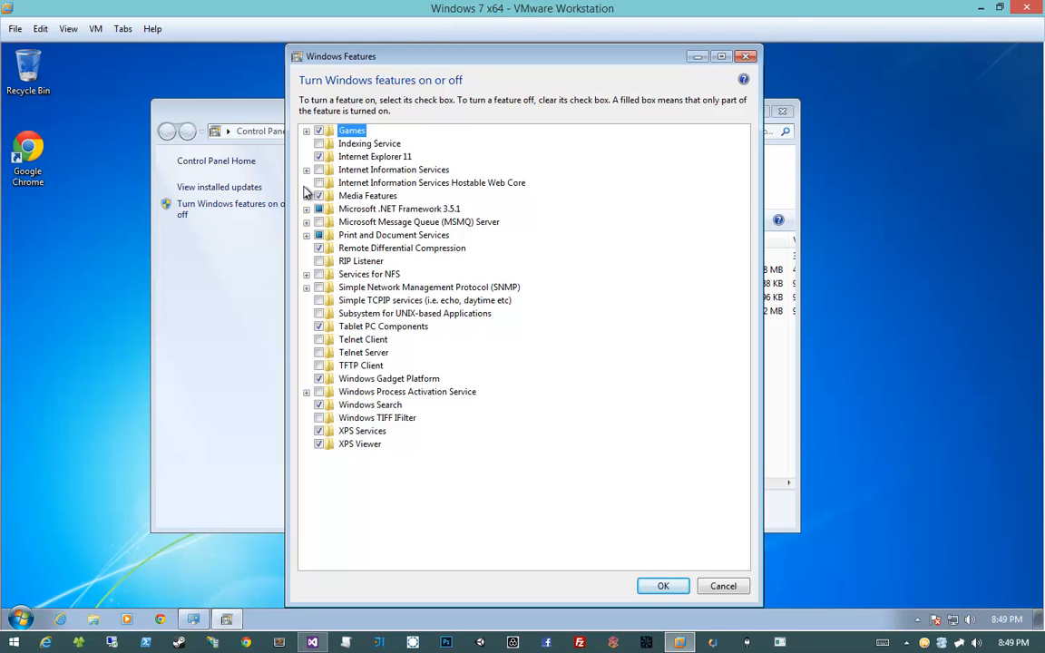
Under Internet Information Services > Web Management Tools, tick IIS Management Console and IIS Management Service
left_click(332, 171)
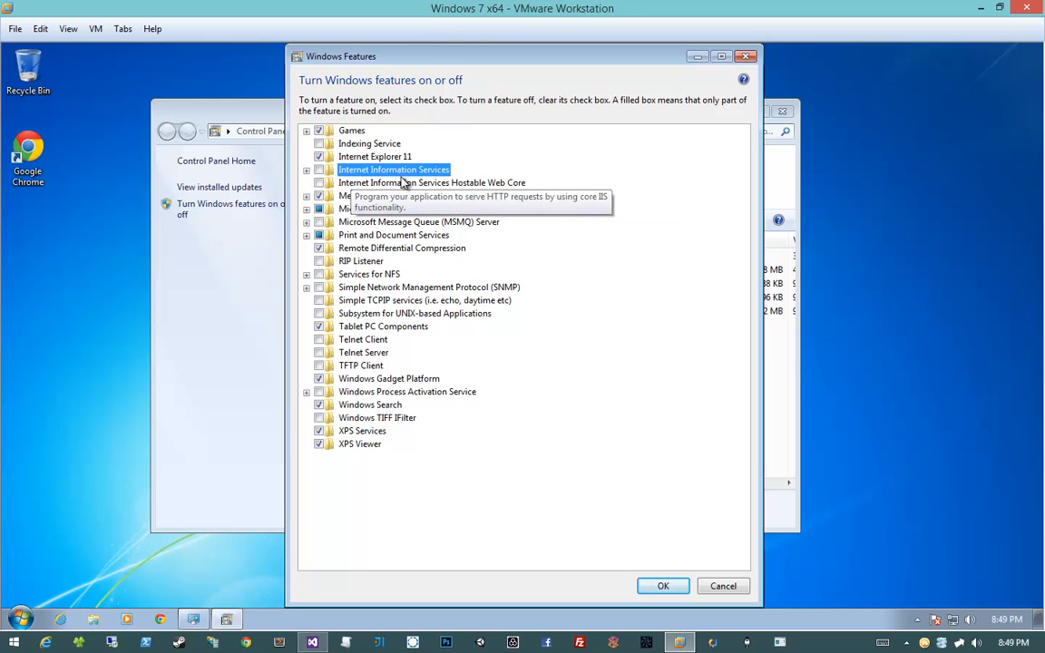
left_click(307, 171)
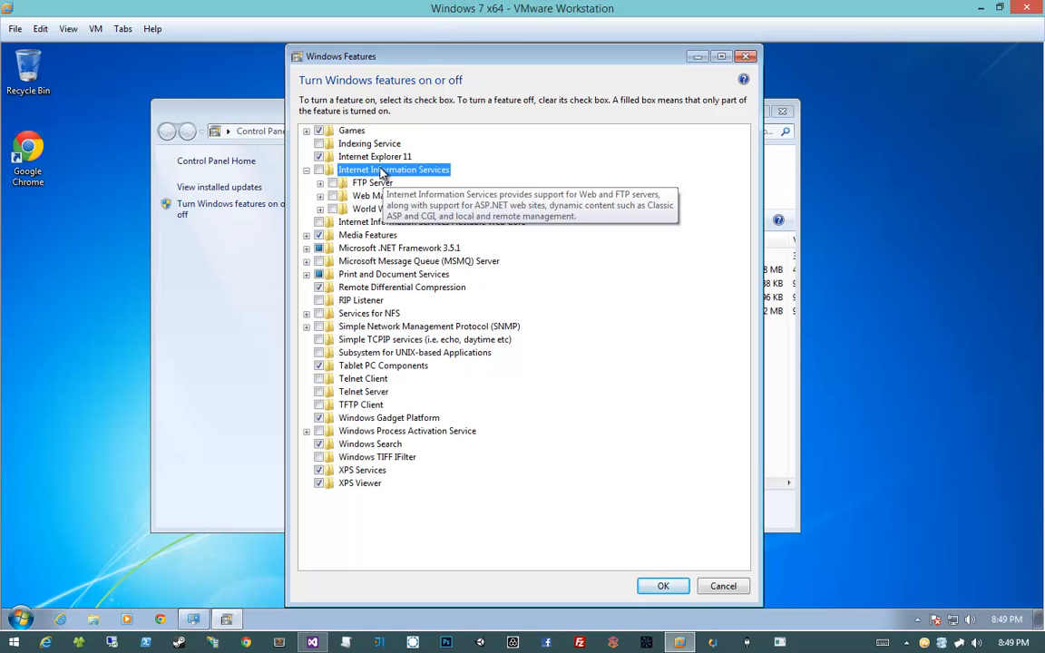
left_click(320, 196)
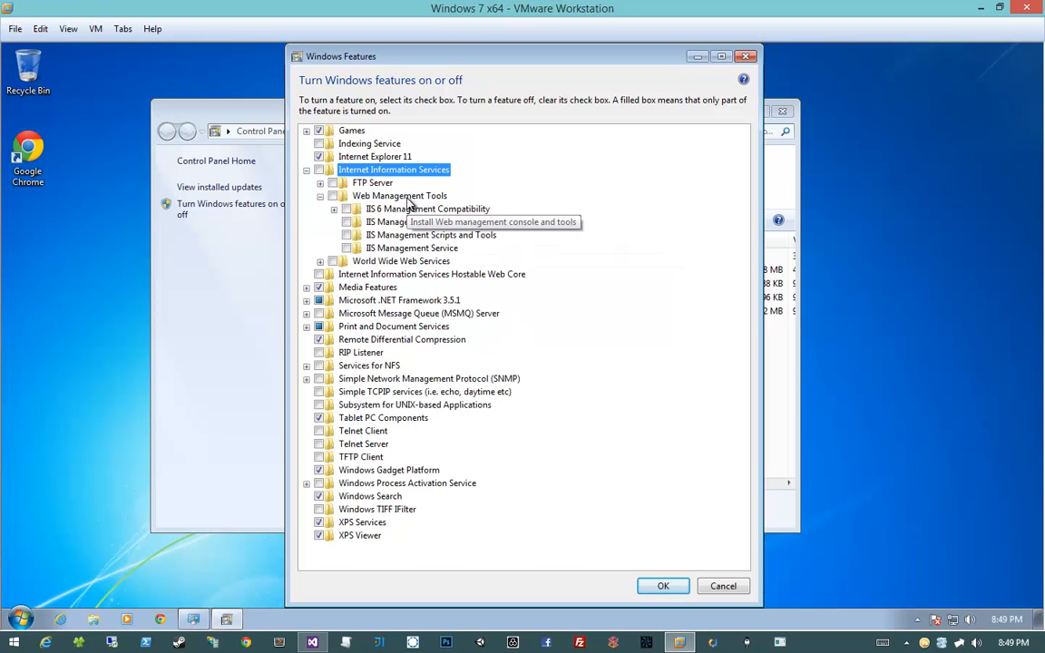
left_click(399, 197)
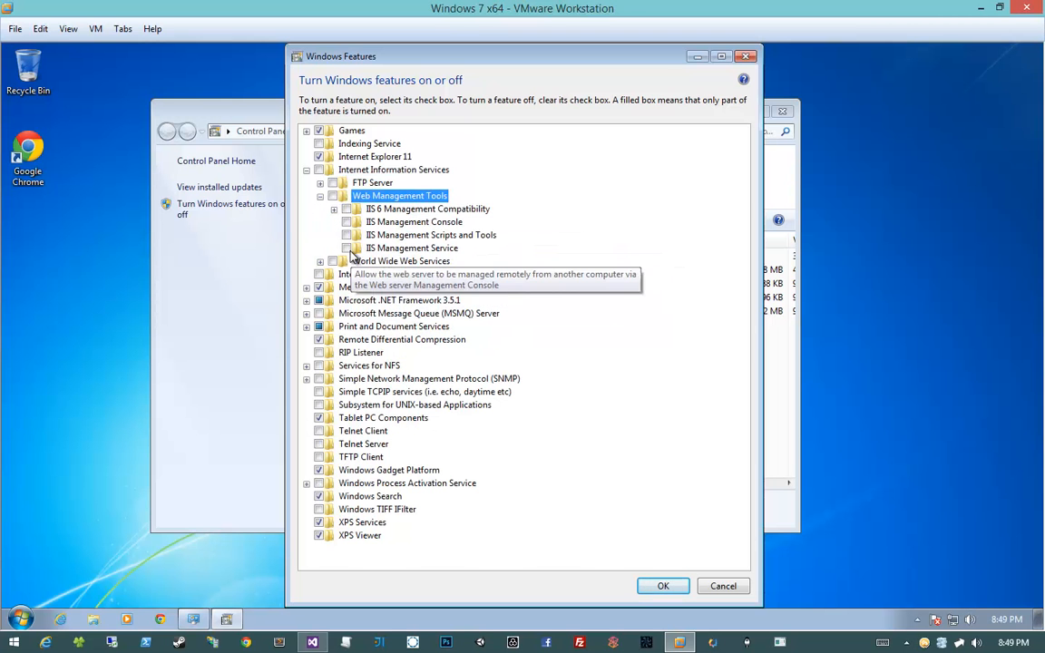
left_click(346, 249)
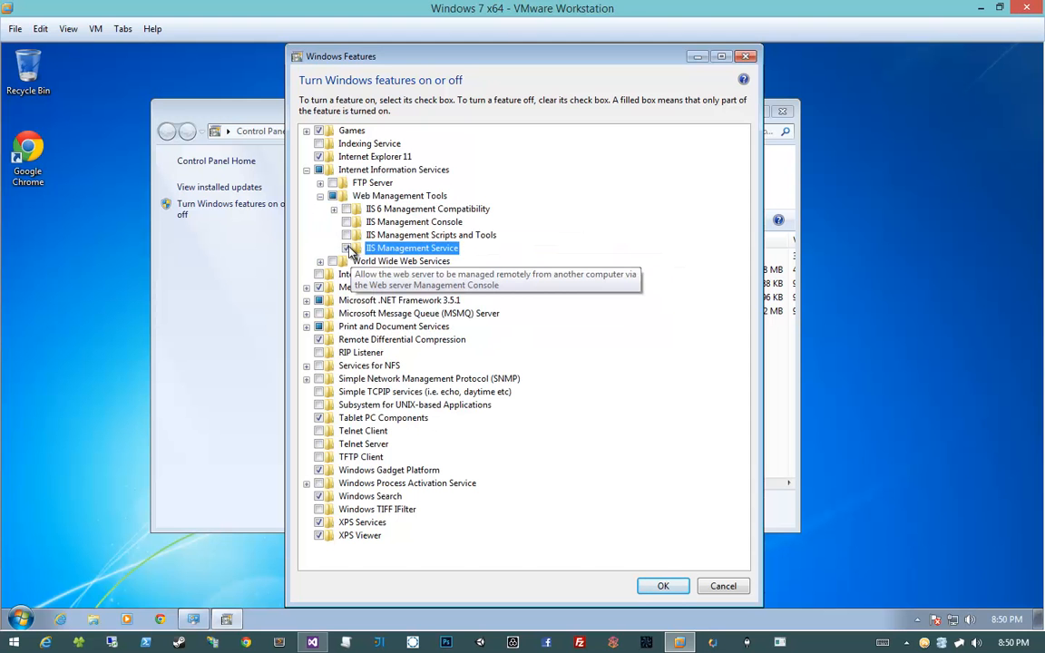
left_click(346, 222)
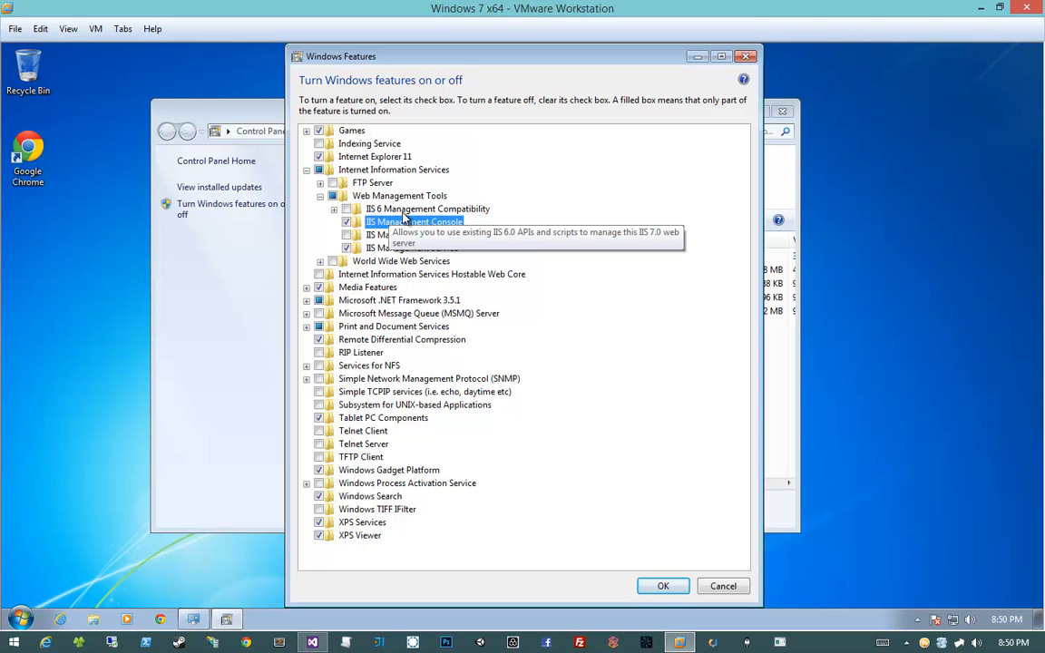
left_click(373, 262)
Under World Wide Web Services > Application Development Features, enable .NET Extensibility and ASP.NET
left_click(319, 262)
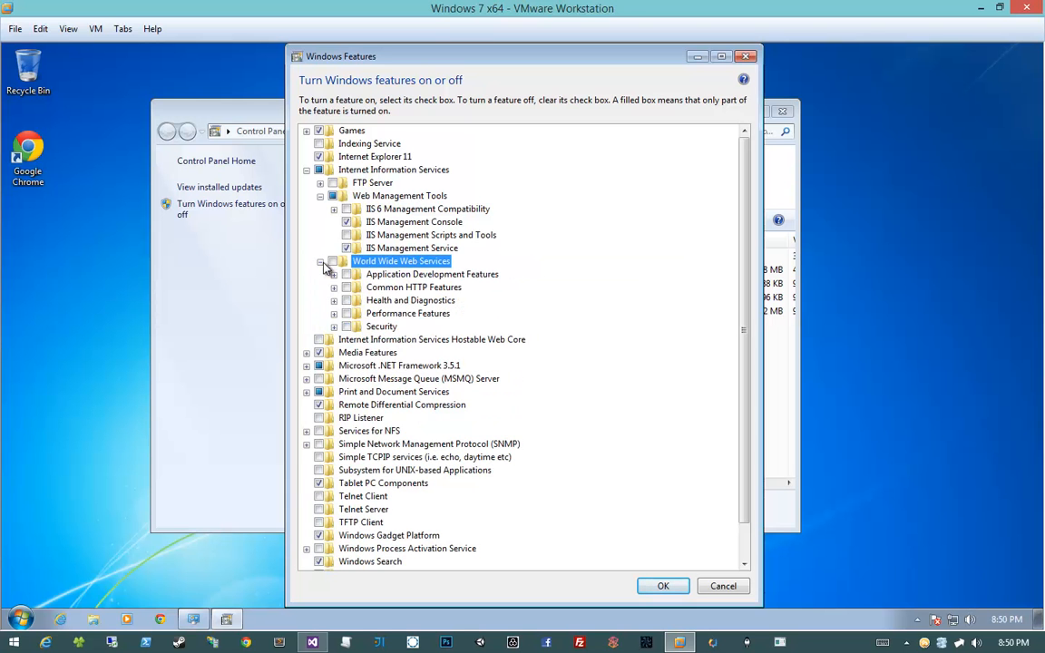
left_click(333, 274)
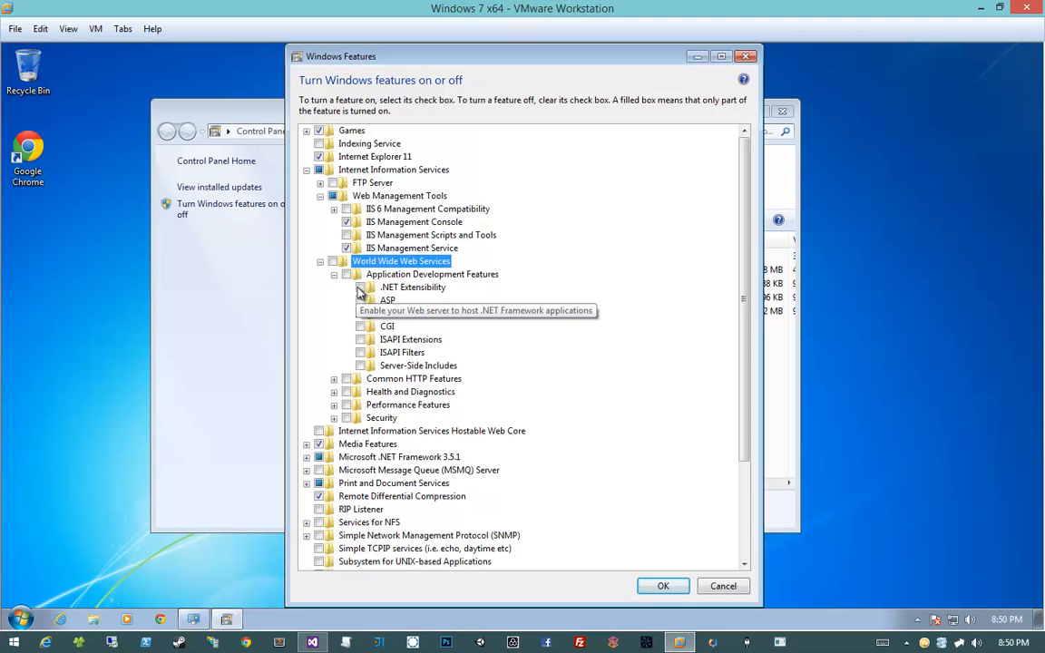
left_click(360, 287)
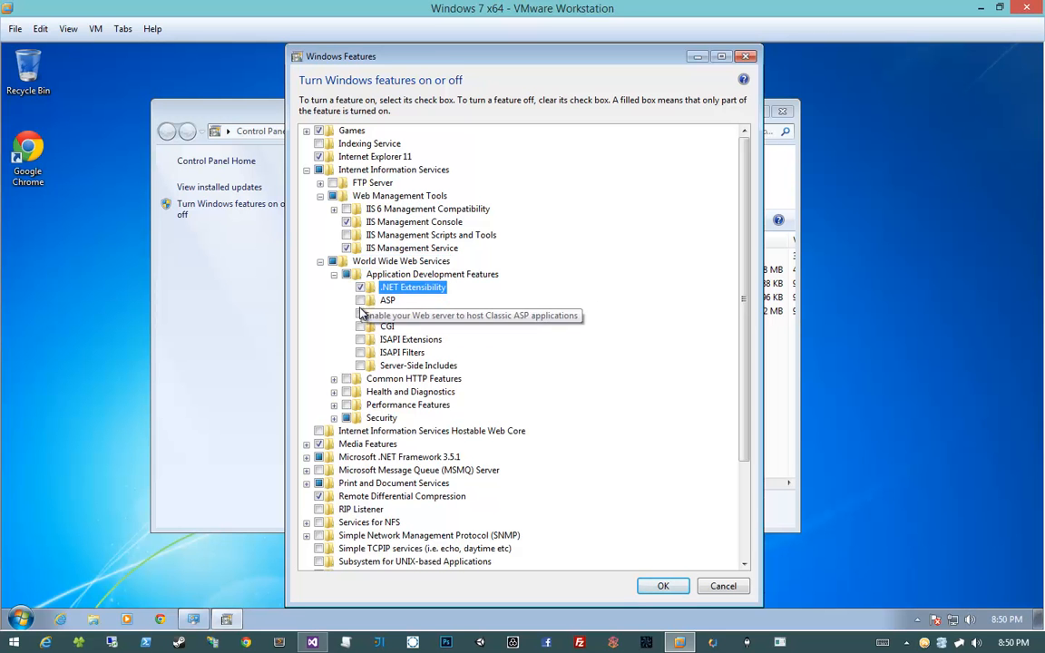
left_click(360, 312)
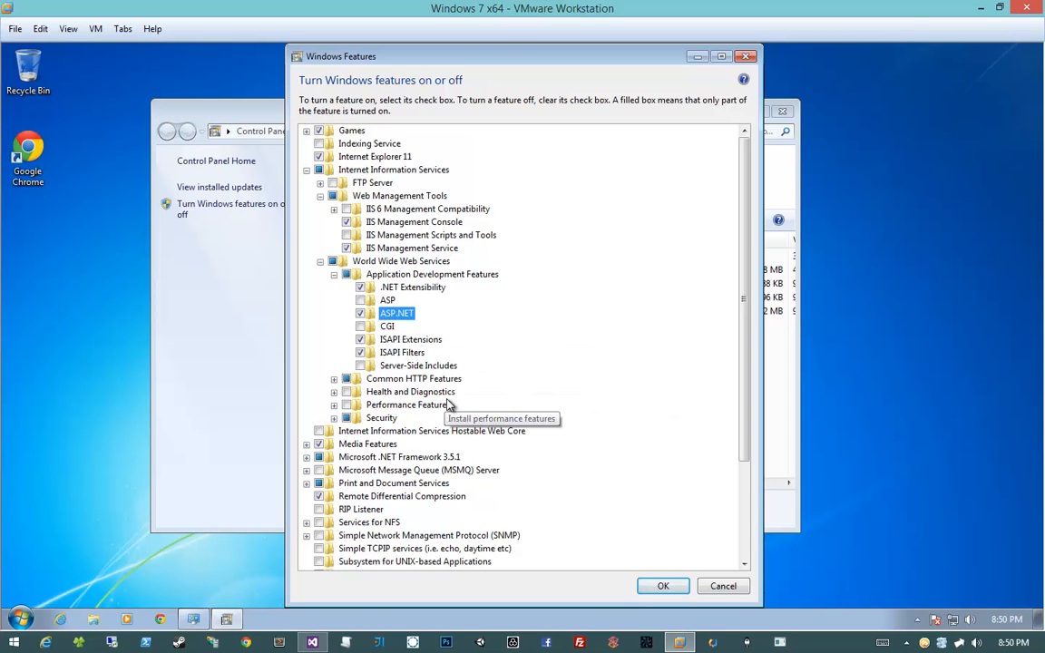
left_click(403, 343)
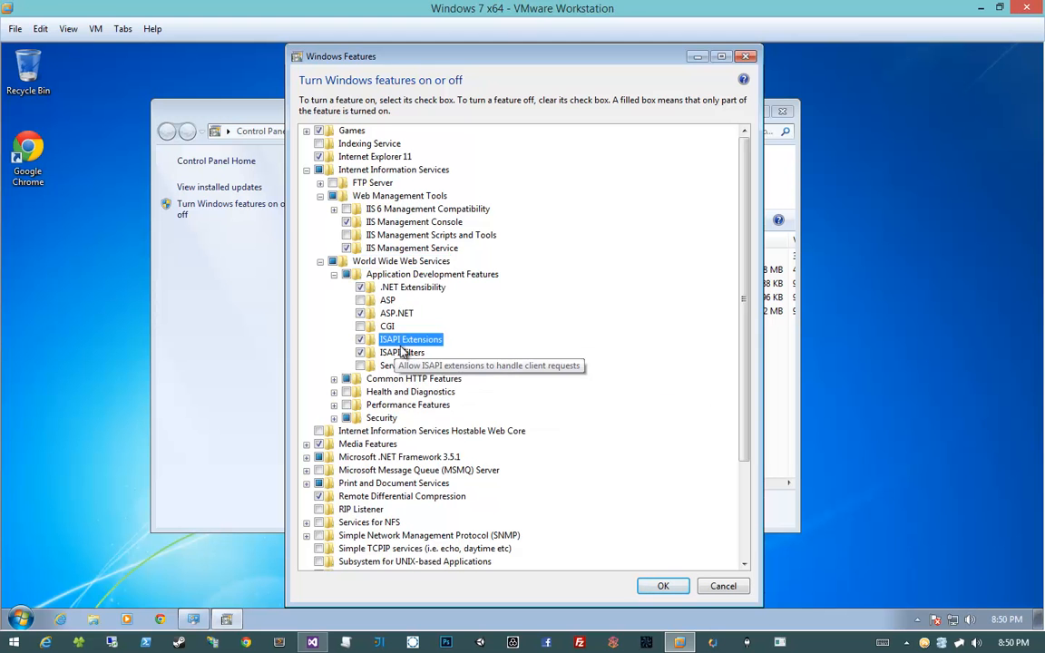
left_click(402, 352)
left_click(404, 366)
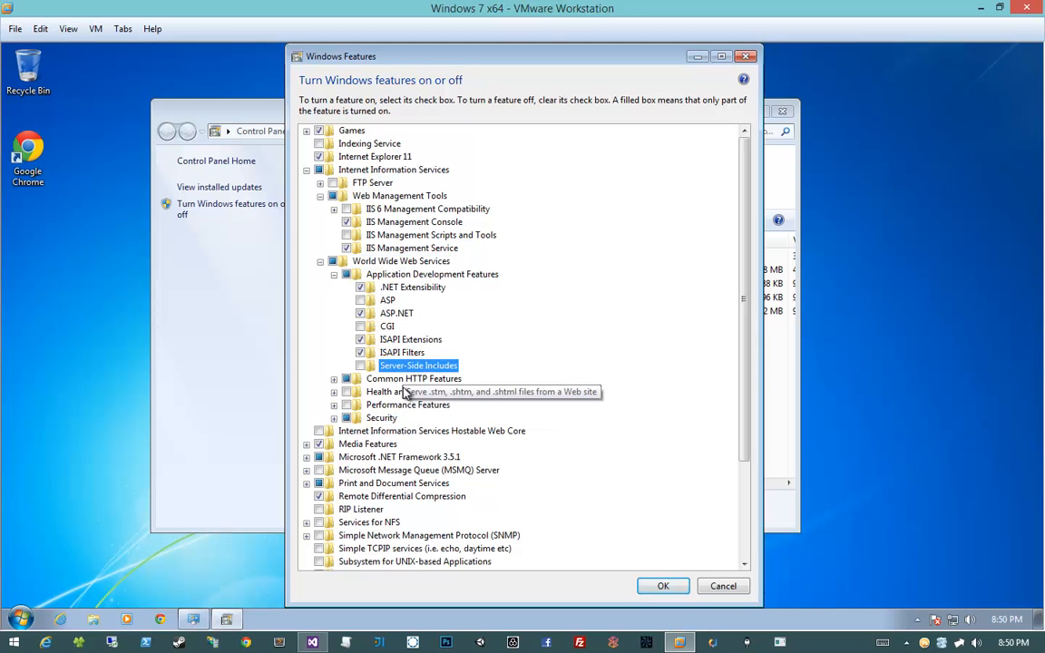
Under Common HTTP Features, turn on HTTP Errors and HTTP Redirection
left_click(334, 379)
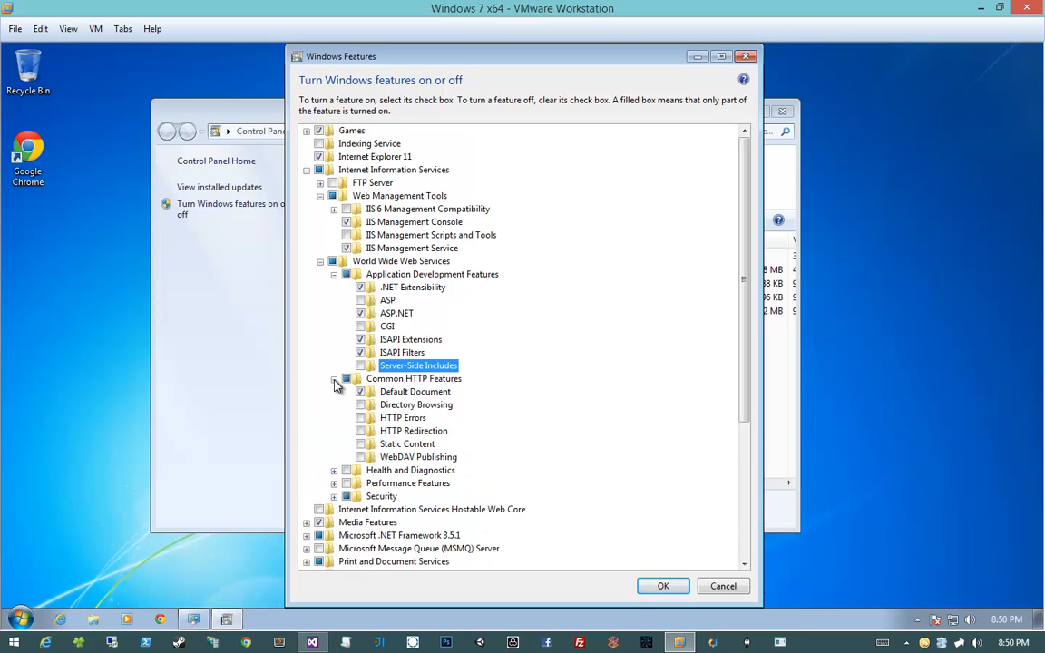
left_click(362, 379)
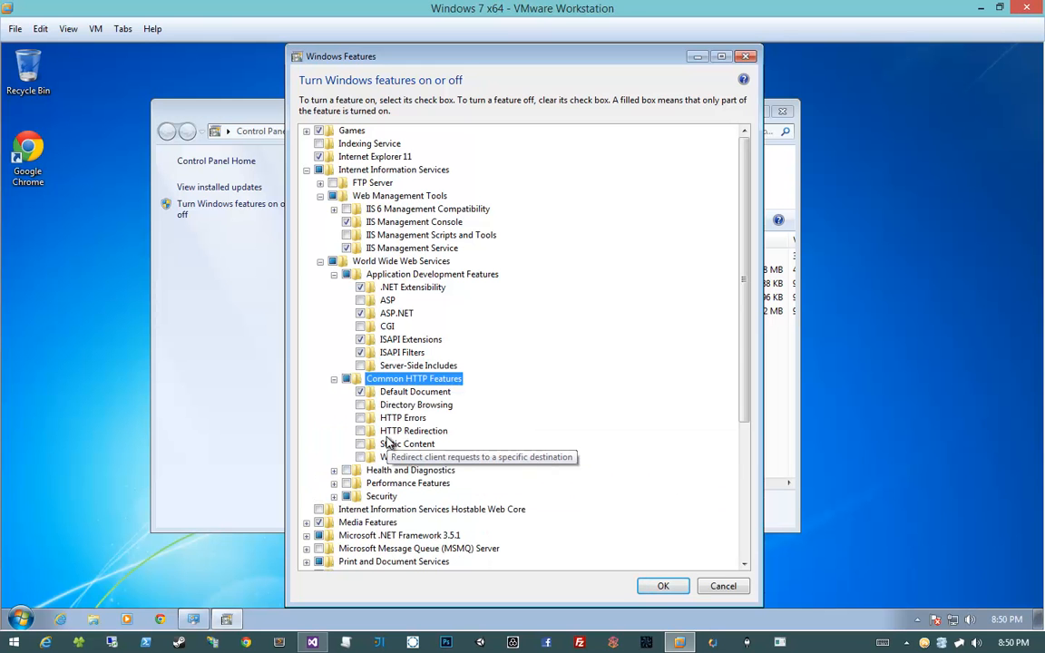
left_click(360, 419)
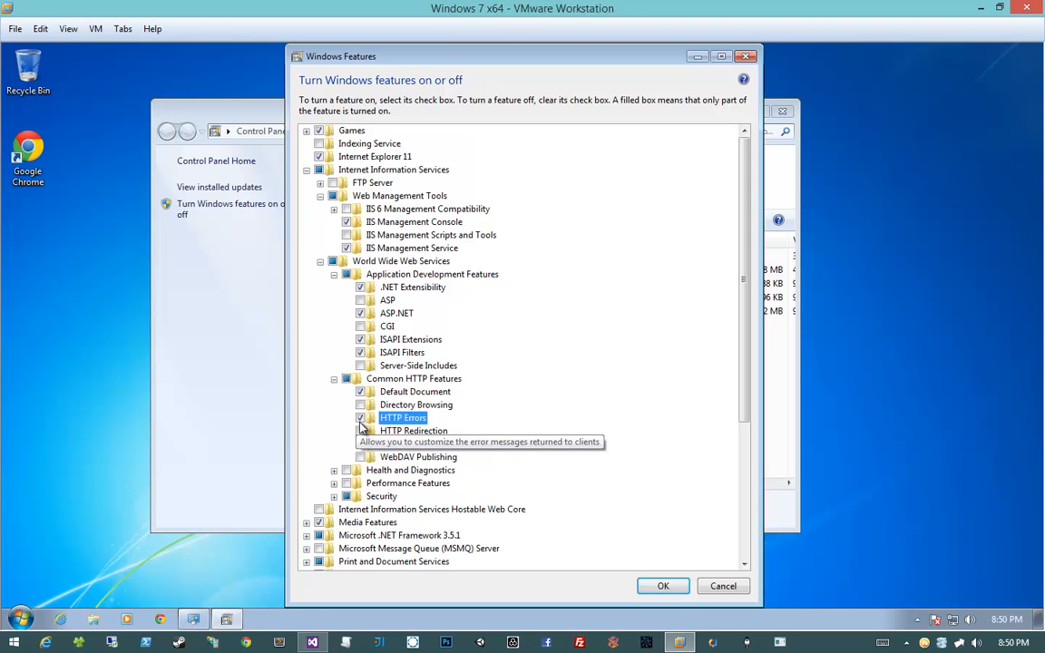
left_click(360, 431)
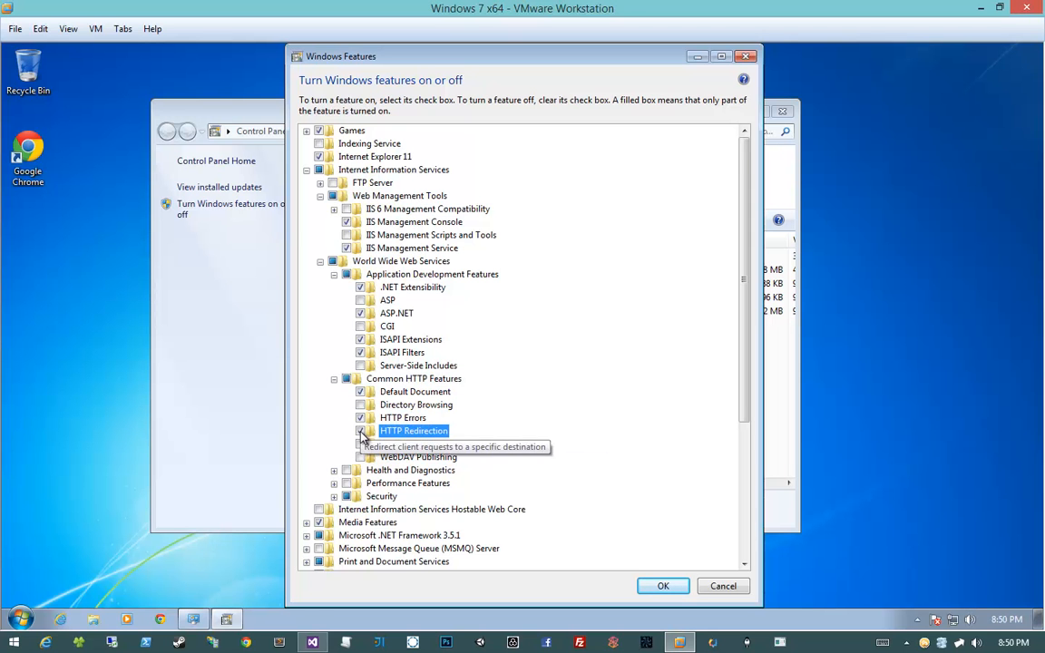
Under Security, enable Basic Authentication while leaving Windows Authentication off
left_click(334, 496)
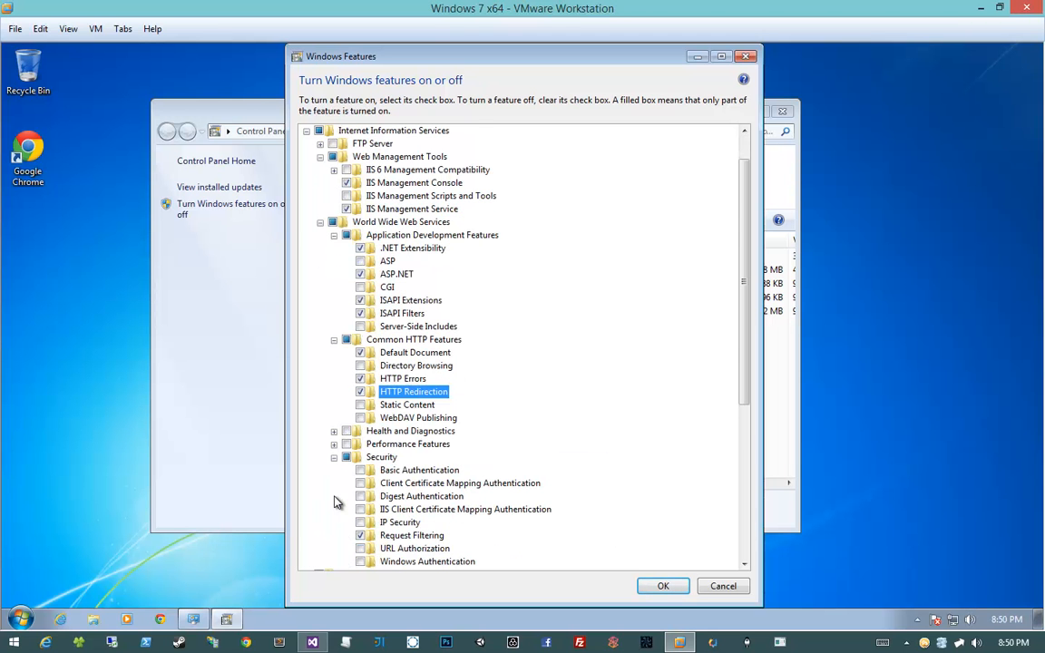
scroll(334, 503, "down", 1)
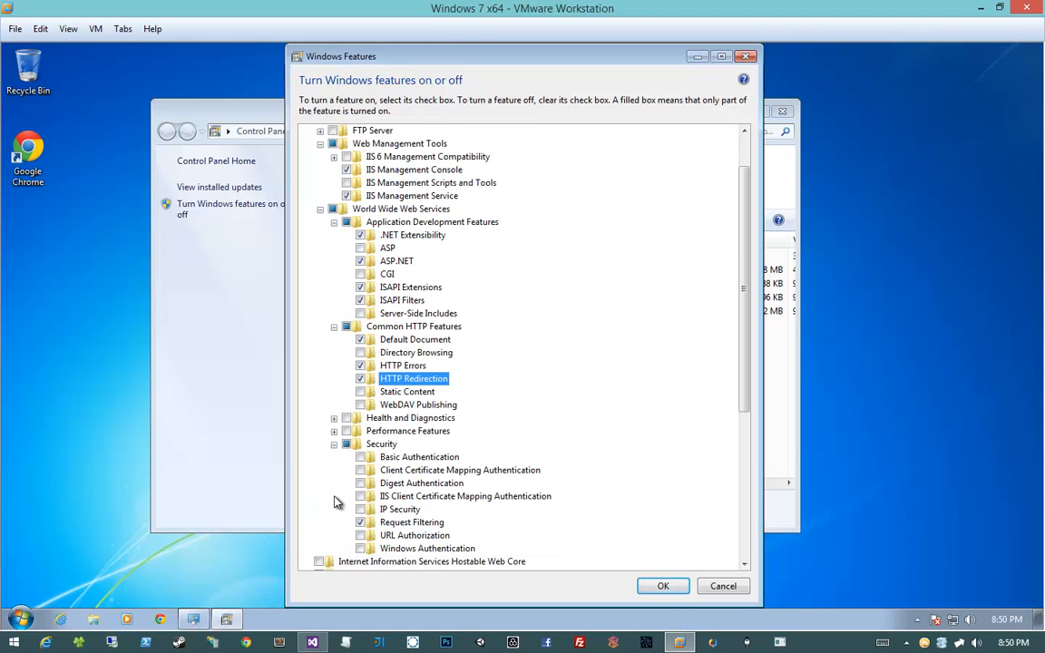
scroll(334, 503, "up", 1)
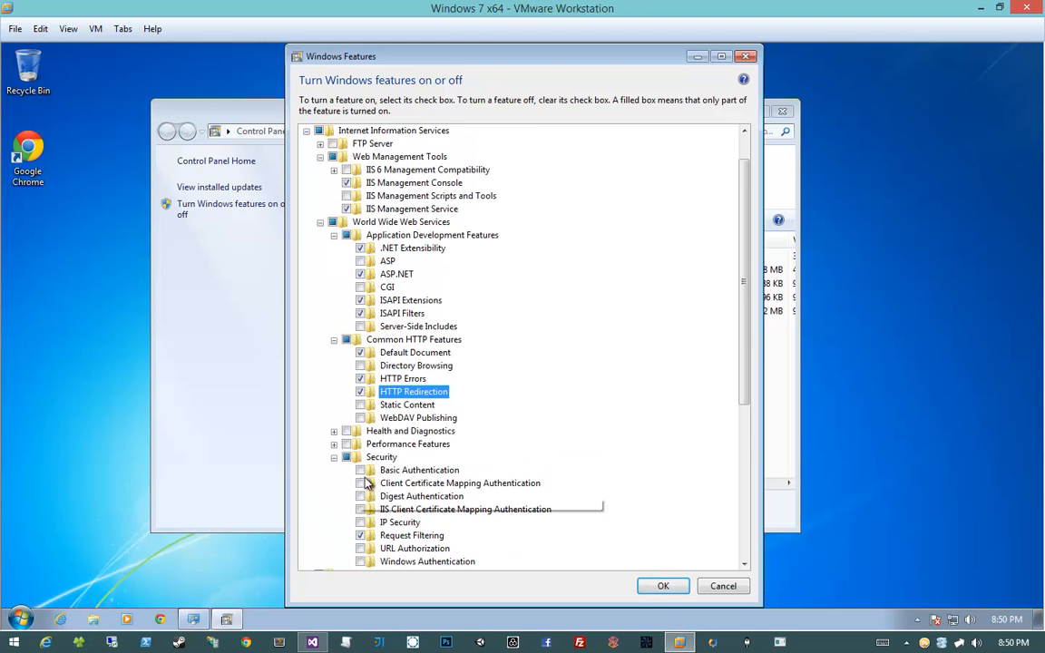
left_click(360, 469)
scroll(340, 503, "down", 3)
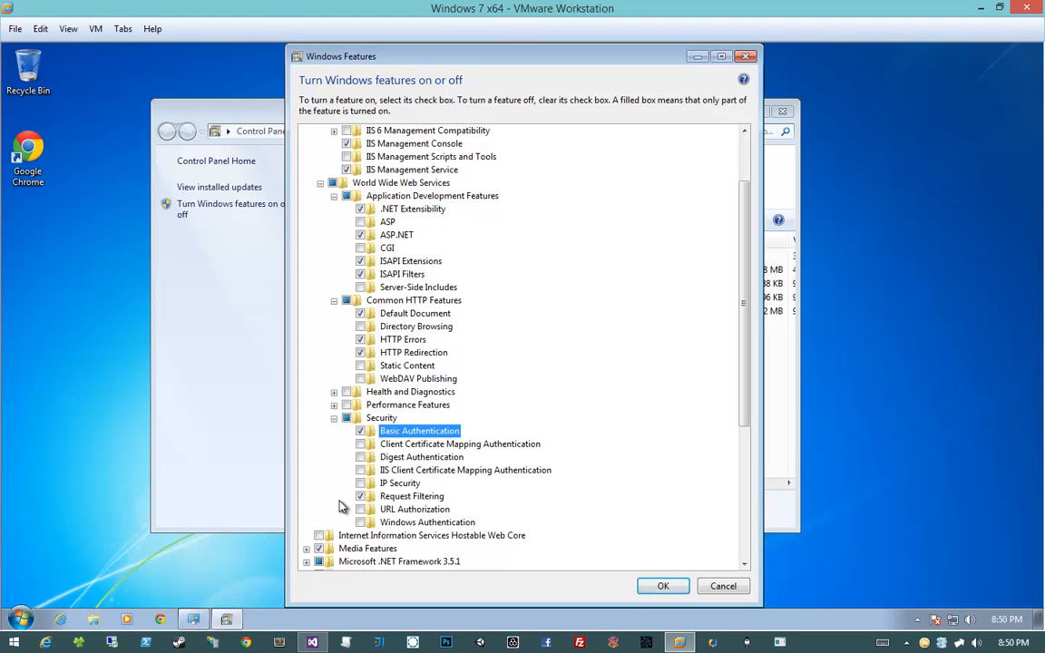
left_click(427, 522)
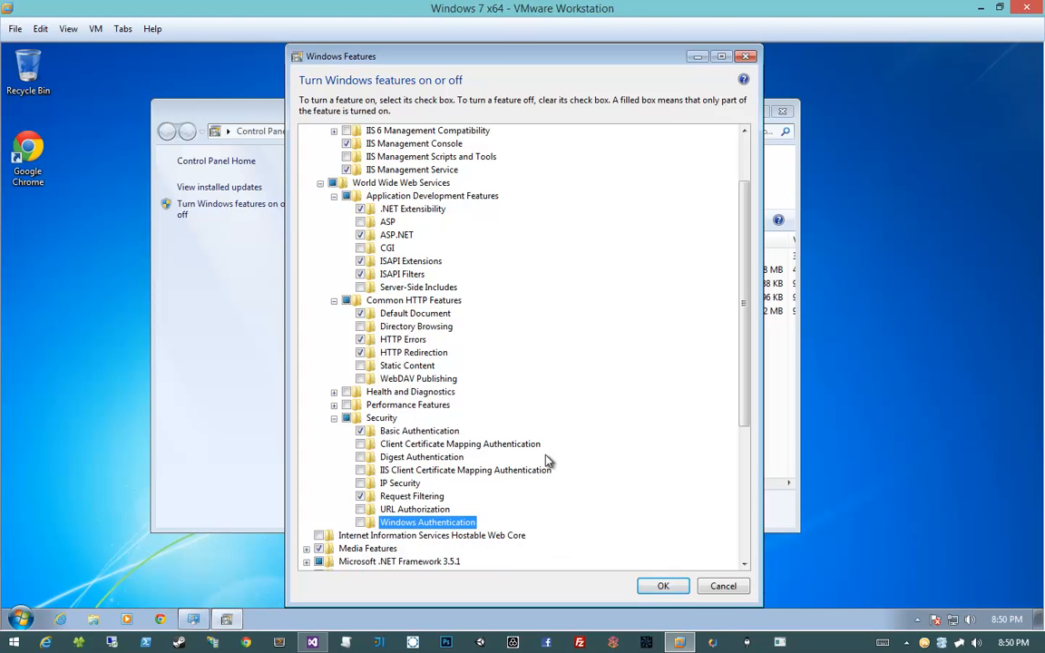
scroll(308, 407, "up", 3)
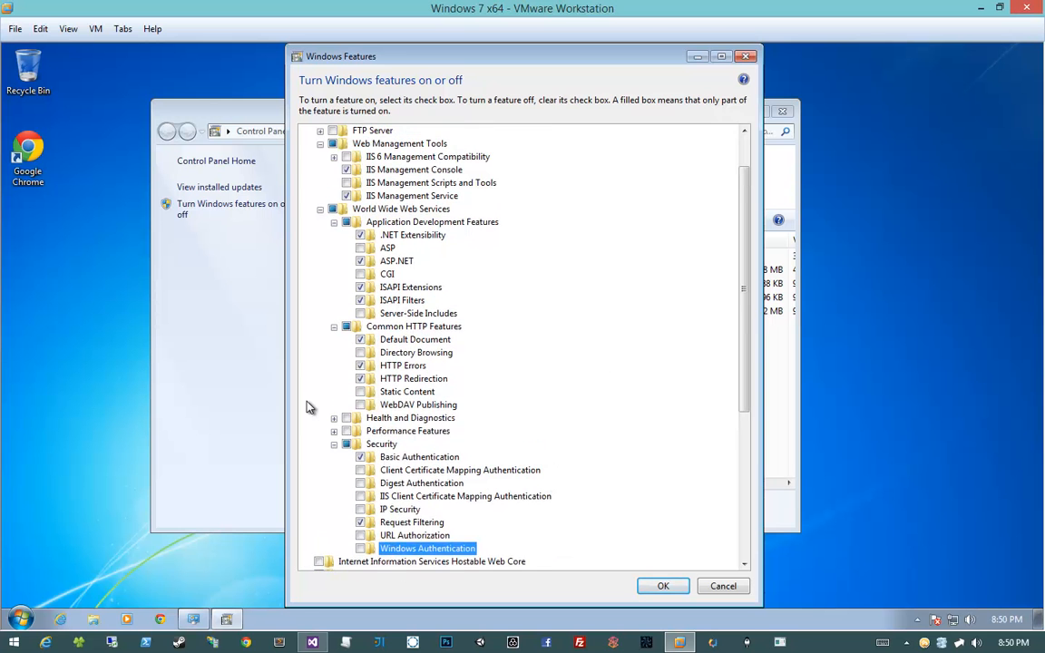
scroll(308, 407, "up", 2)
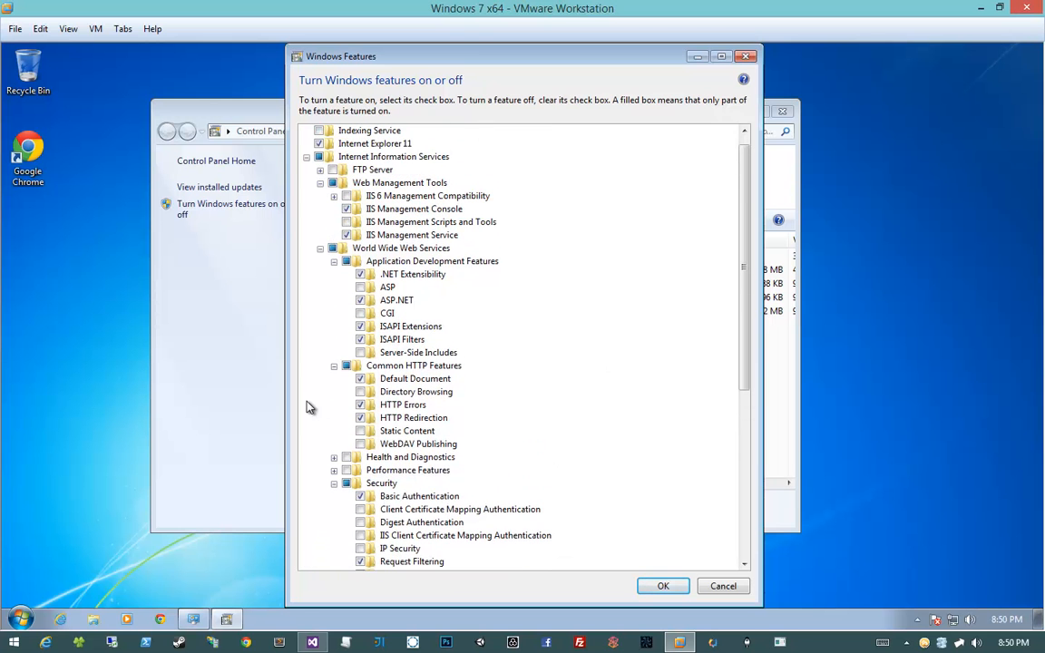
scroll(308, 407, "down", 2)
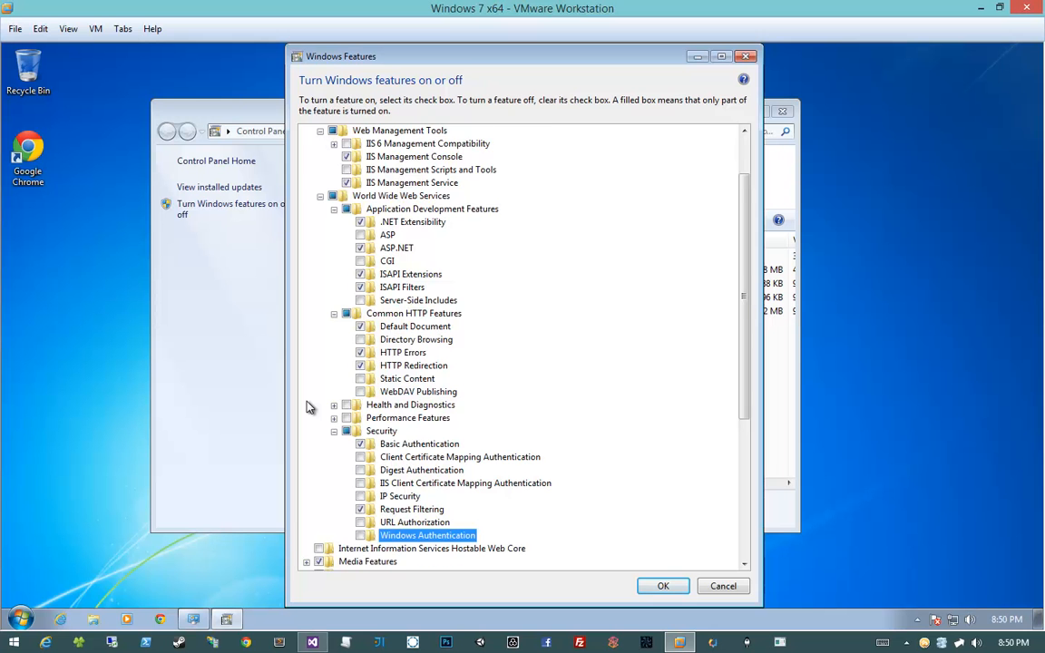
scroll(308, 407, "down", 1)
scroll(308, 408, "up", 3)
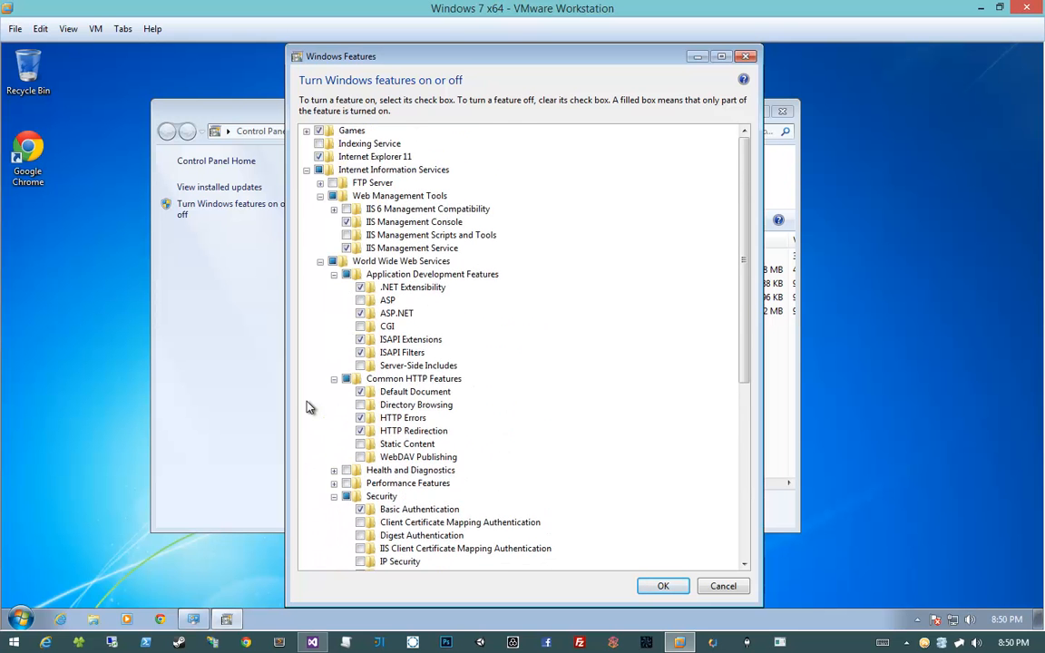
scroll(308, 407, "down", 3)
scroll(308, 407, "down", 1)
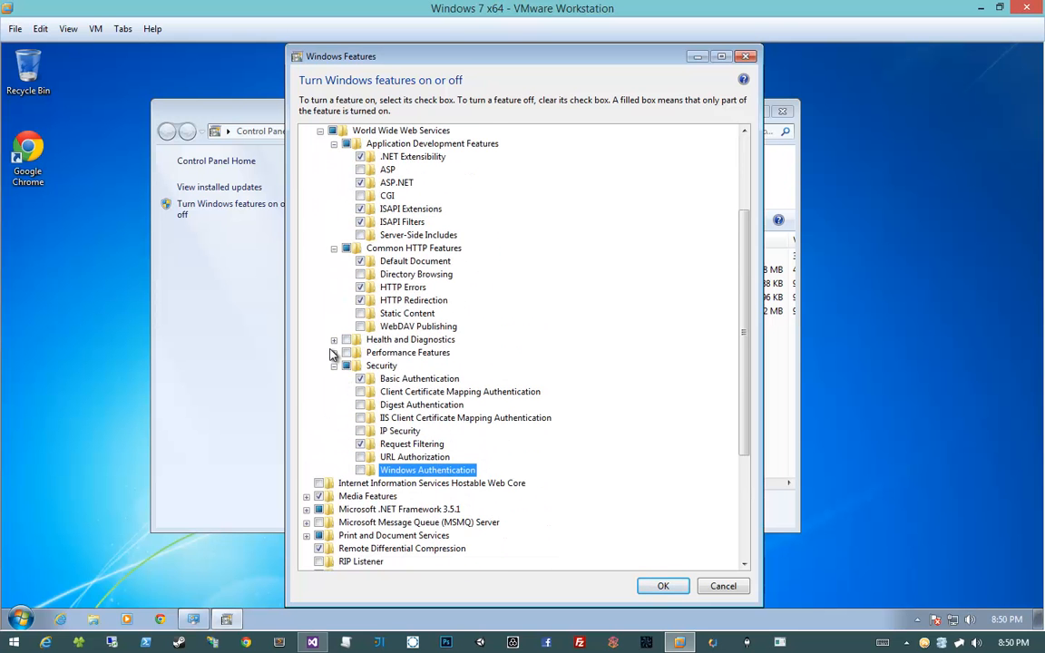
Under Performance Features, turn on Dynamic Content Compression and Static Content Compression
left_click(334, 353)
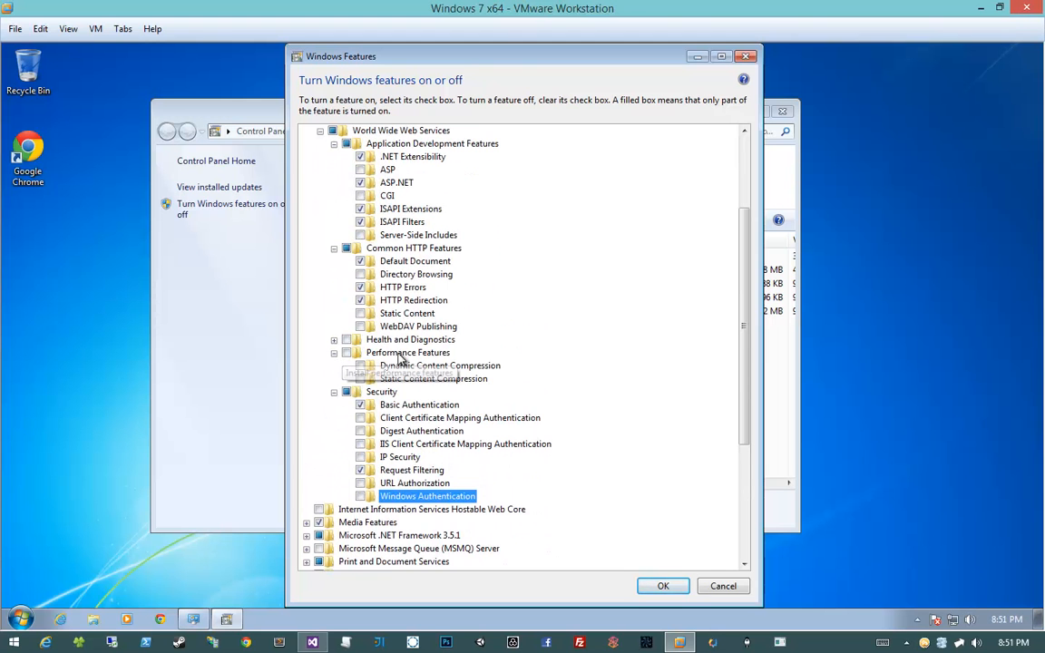
left_click(401, 353)
left_click(360, 366)
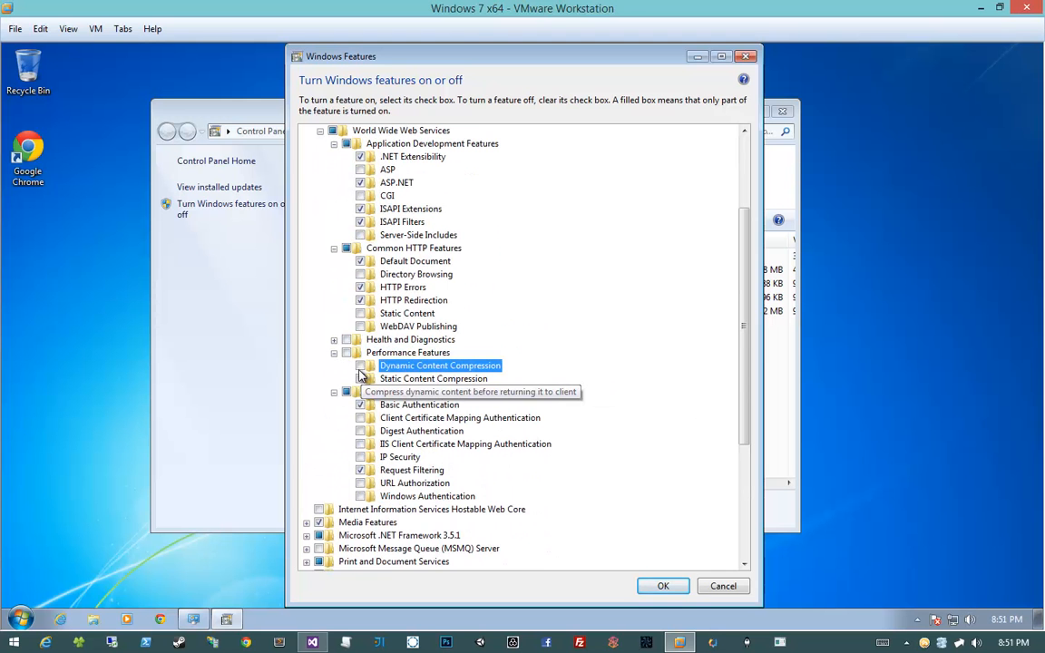
left_click(360, 379)
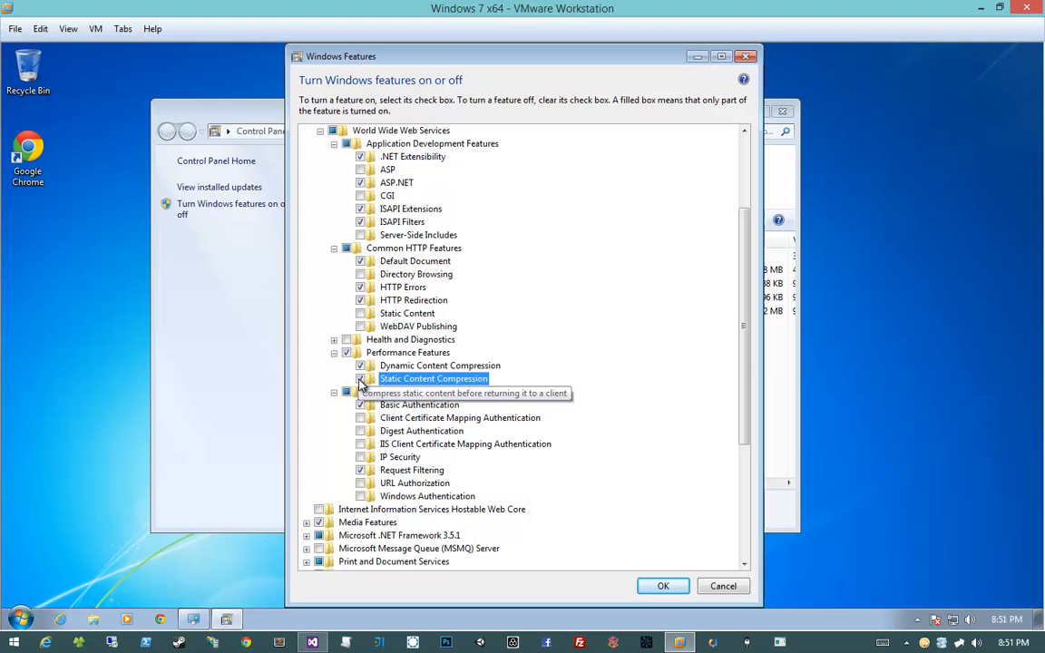
left_click(406, 368)
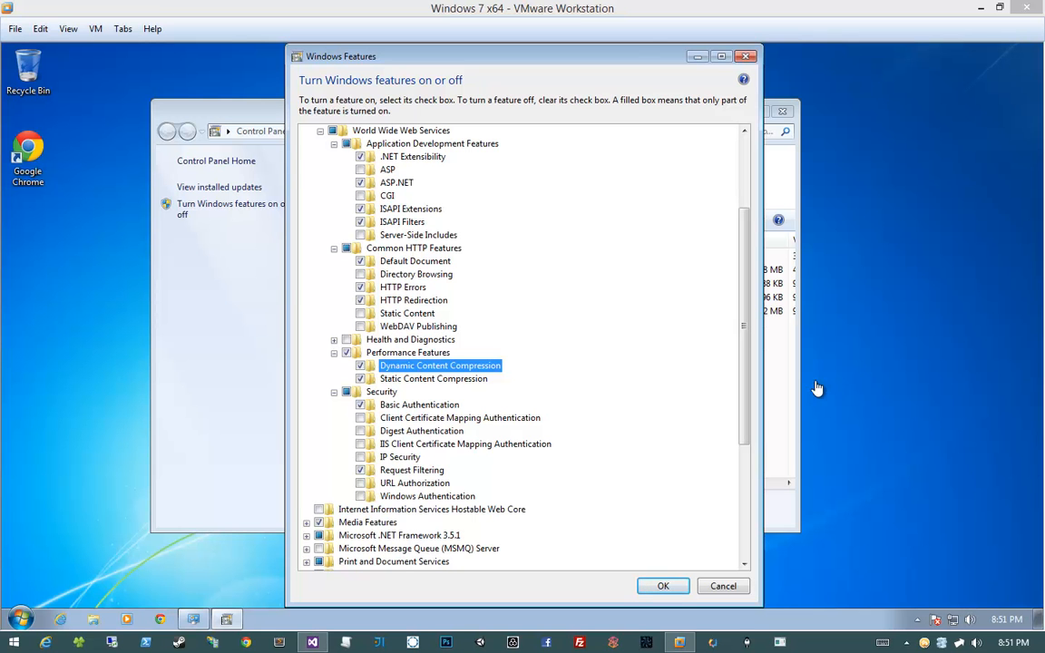
Confirm the Windows Features changes with OK and return focus to the VM once applied
left_click(653, 589)
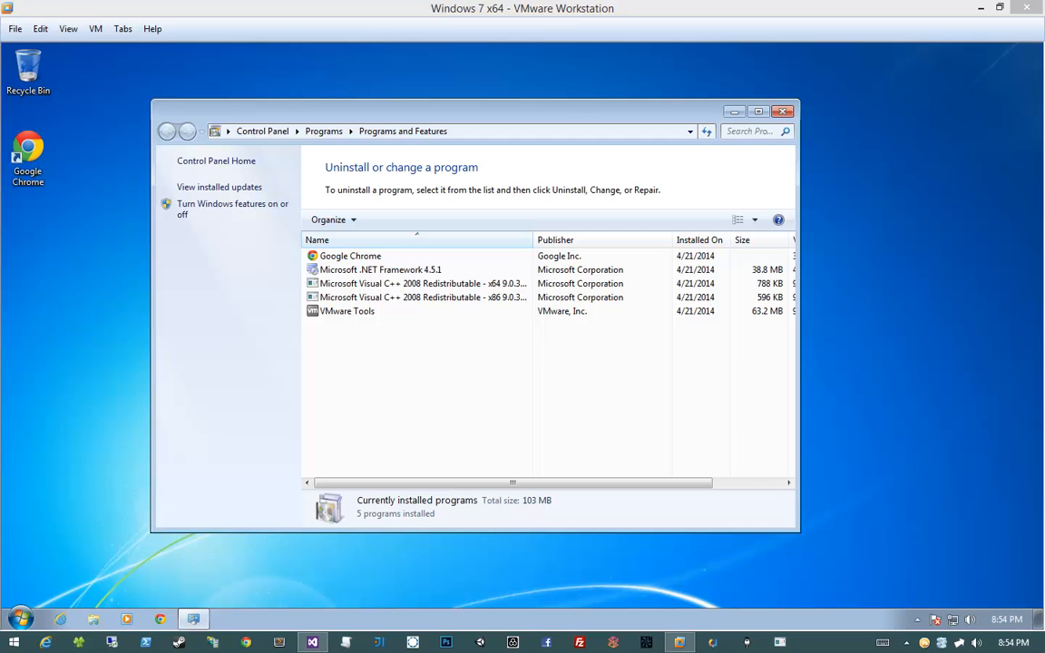
left_click(328, 55)
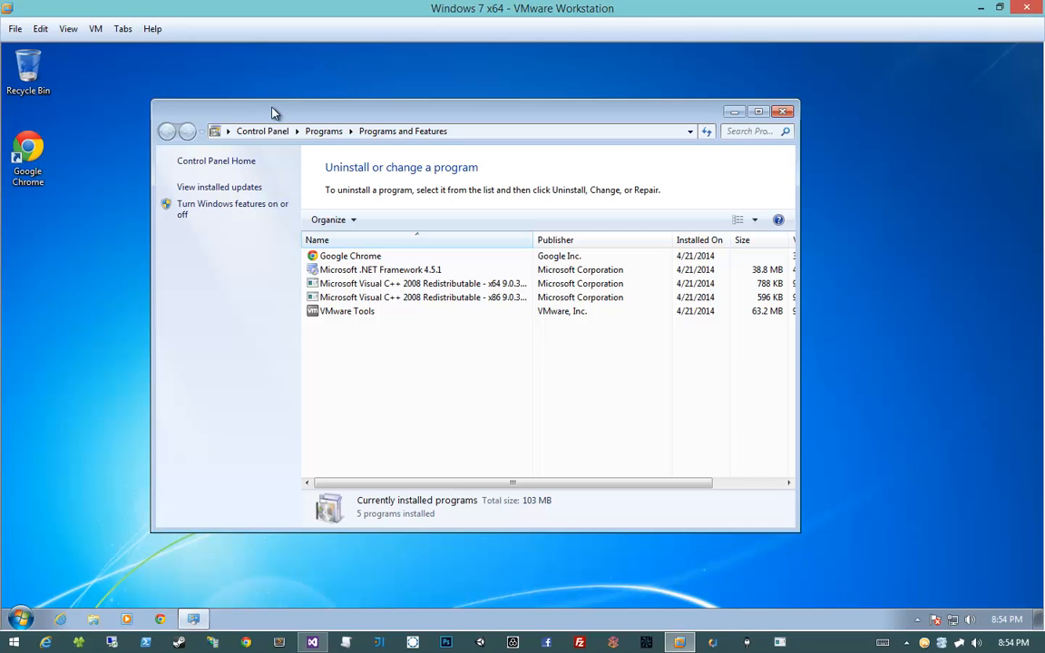
Launch IIS Manager via a Start-menu search for 'iis' and snap Programs and Features right
left_click_drag(275, 112, 708, 172)
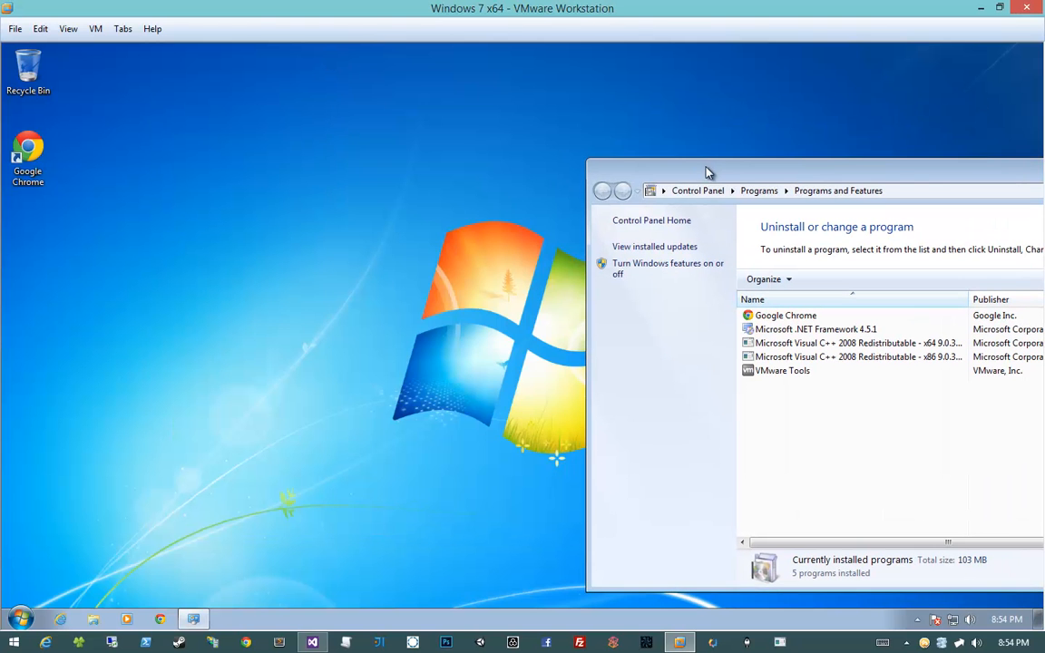
left_click(26, 619)
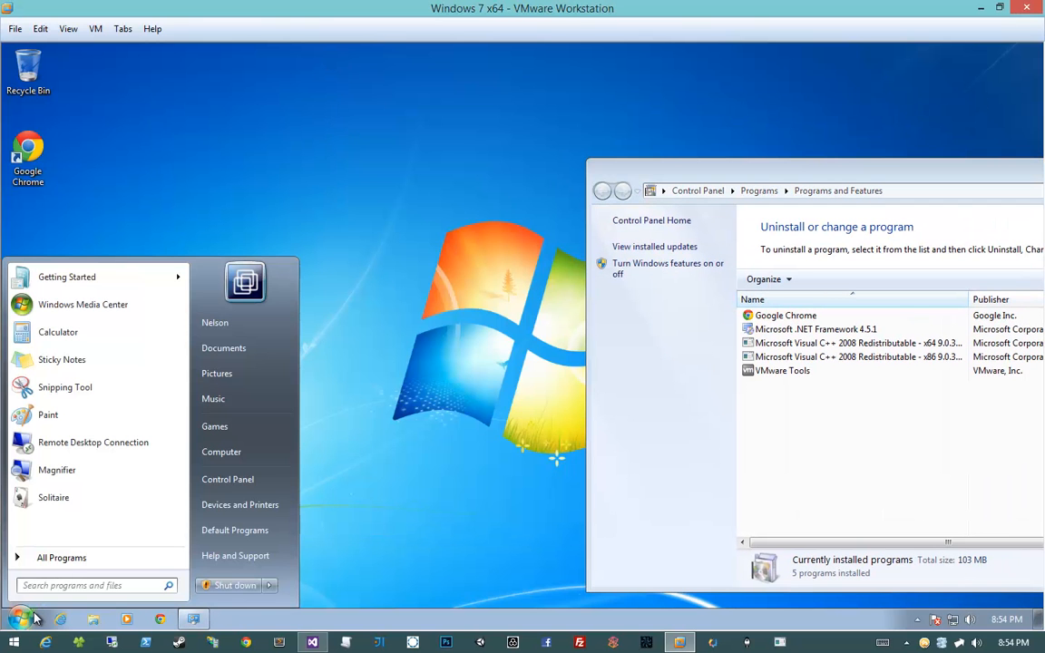
type("iis")
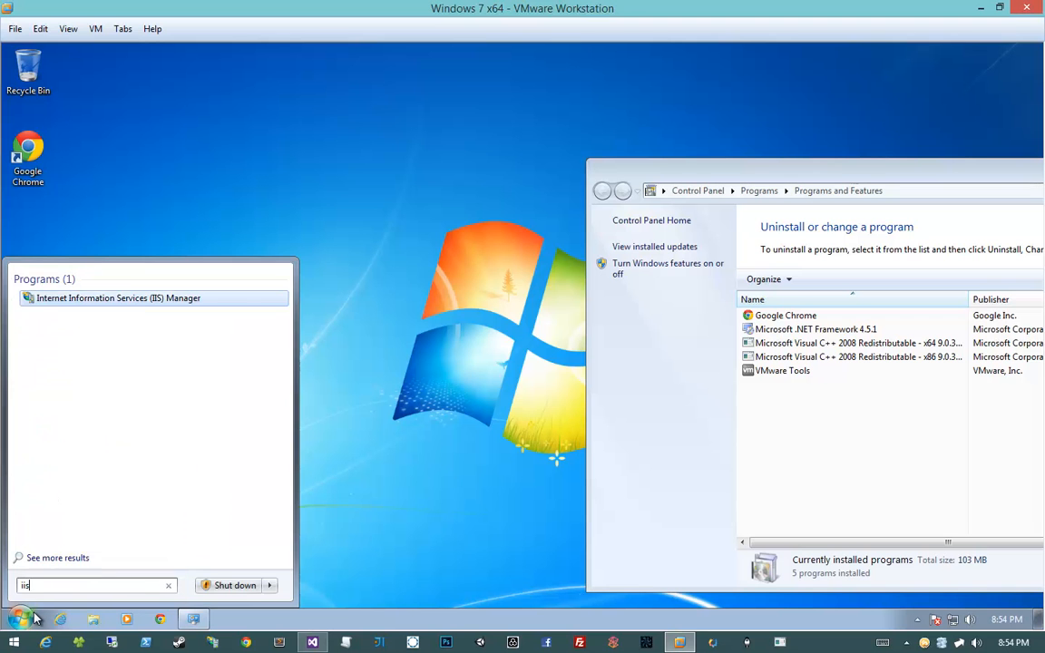
key("Return")
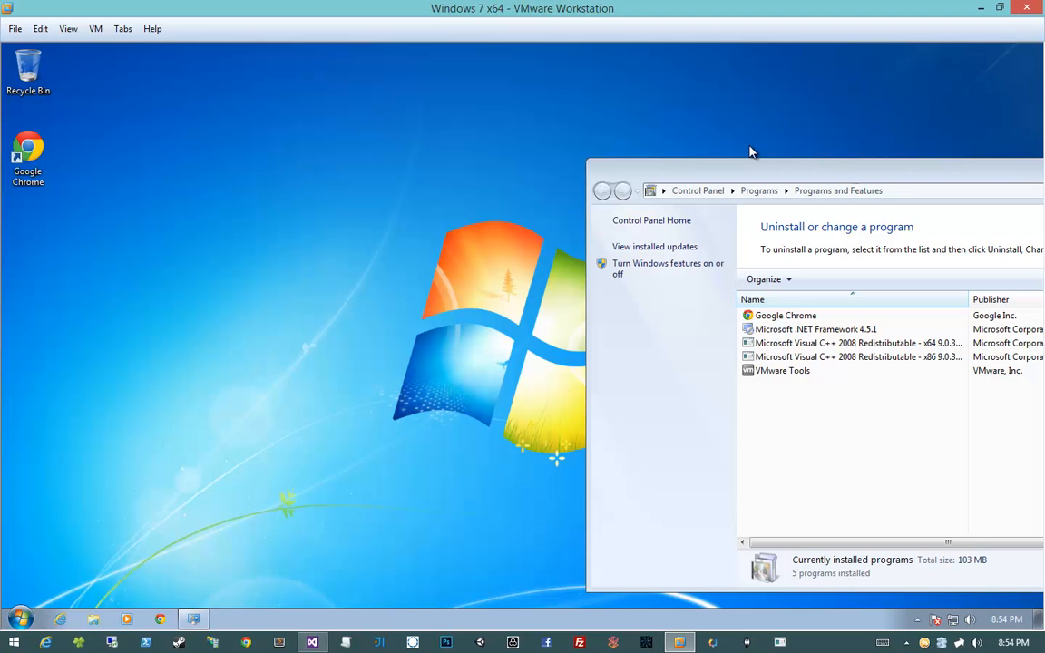
left_click_drag(742, 170, 1044, 209)
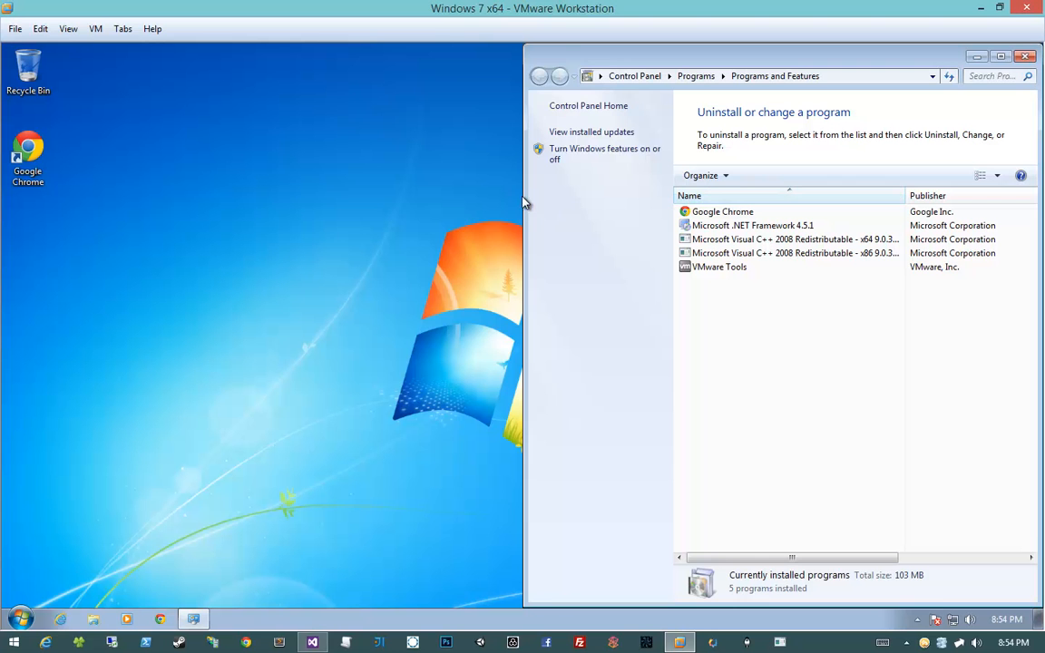
right_click(427, 201)
left_click(413, 199)
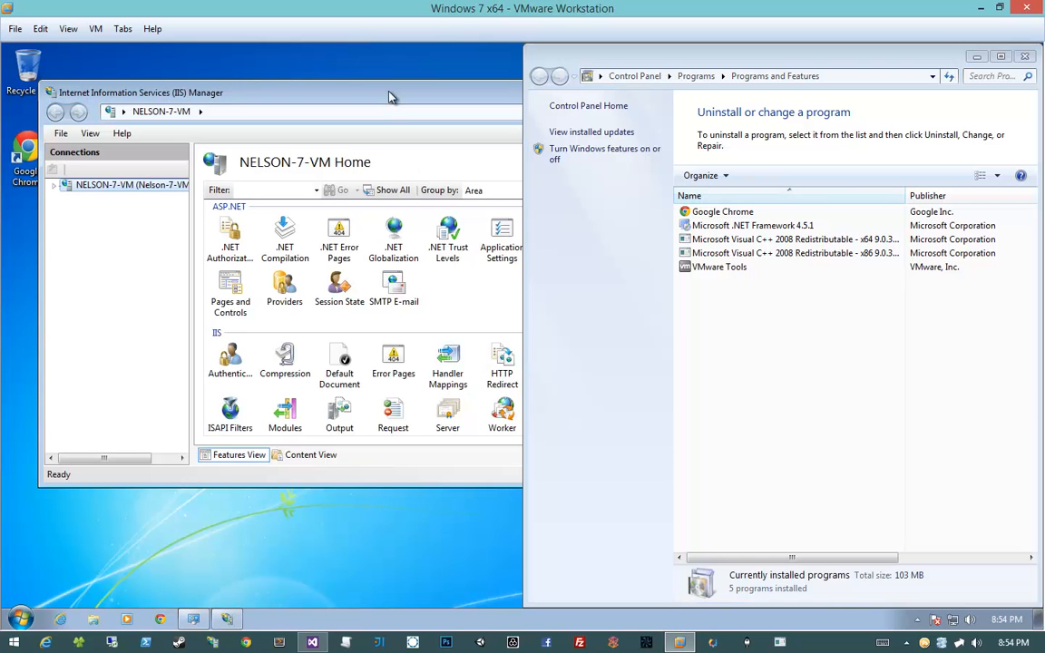
Expand the NELSON-7-VM server and Sites to show Default Web Site, maximize IIS Manager, then minimize the VM
left_click(54, 185)
left_click(67, 210)
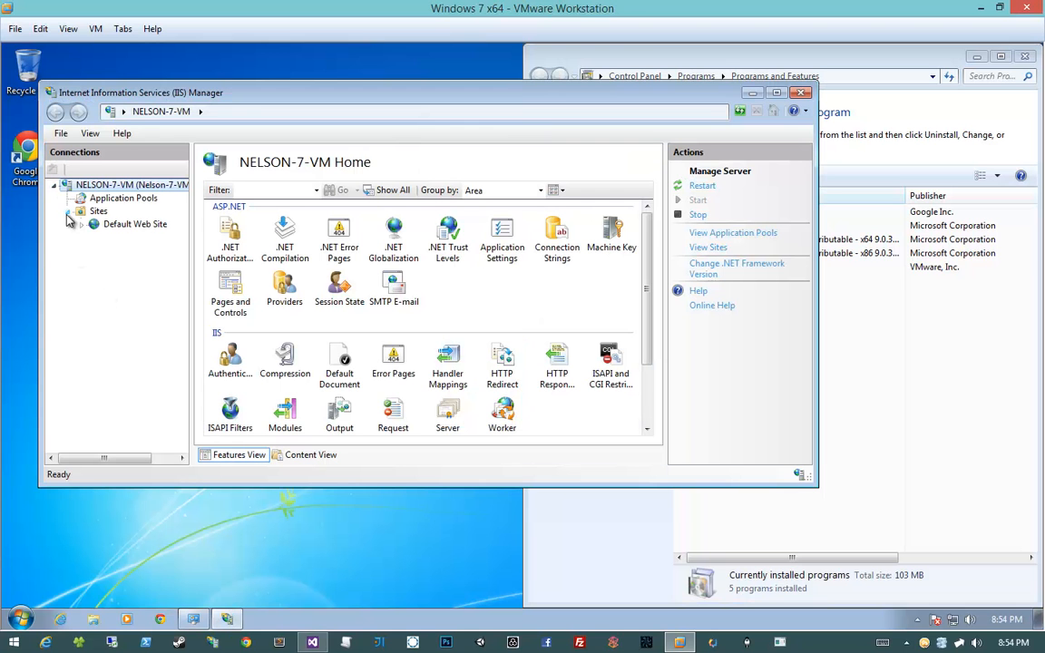
double_click(229, 96)
left_click_drag(152, 207, 192, 206)
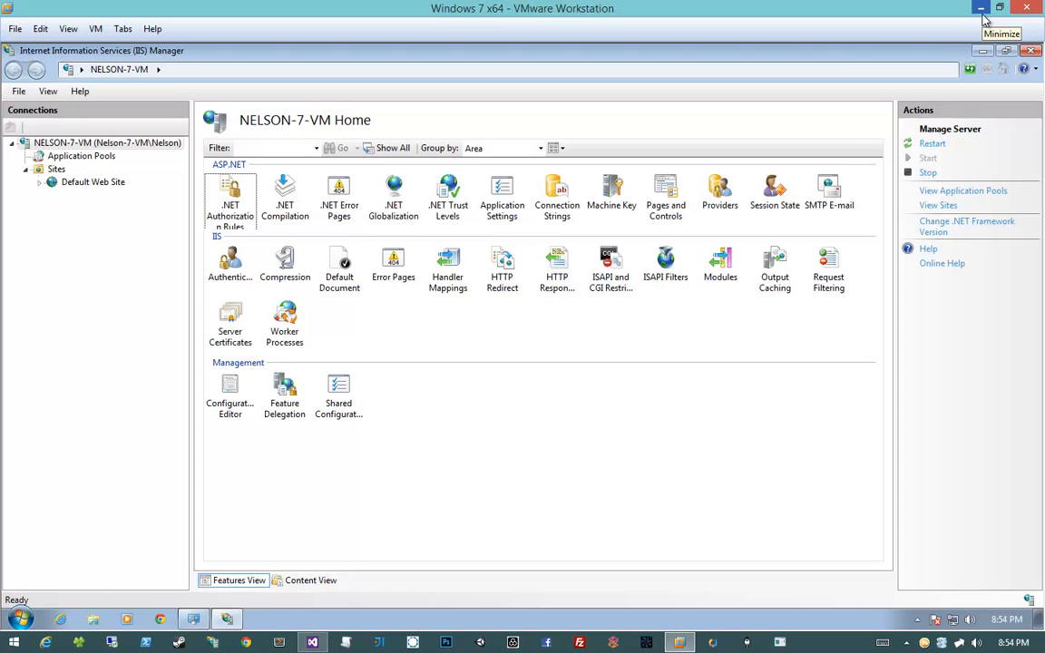
left_click(983, 12)
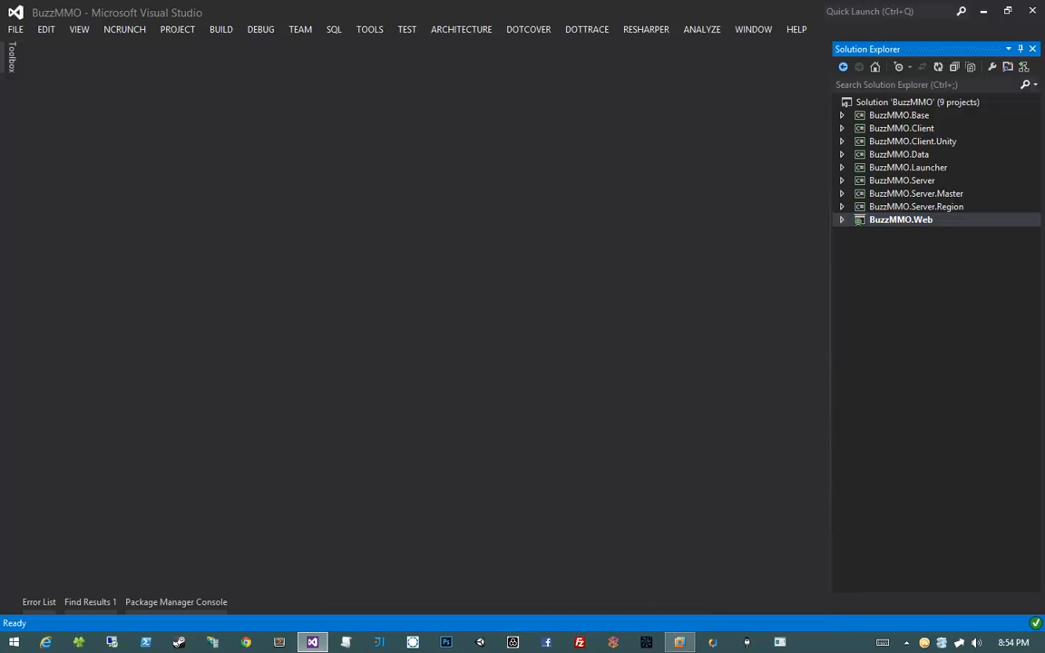
Bring the host's IIS Manager into view maximized, widening the server features area
left_click_drag(1044, 182, 292, 110)
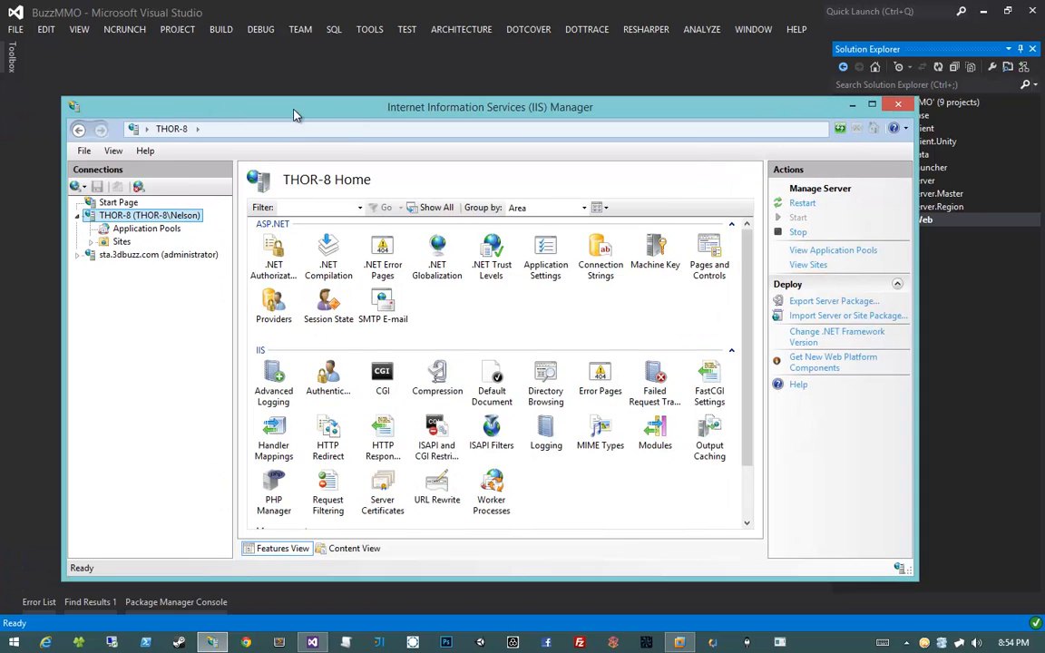
double_click(293, 110)
left_click(567, 469)
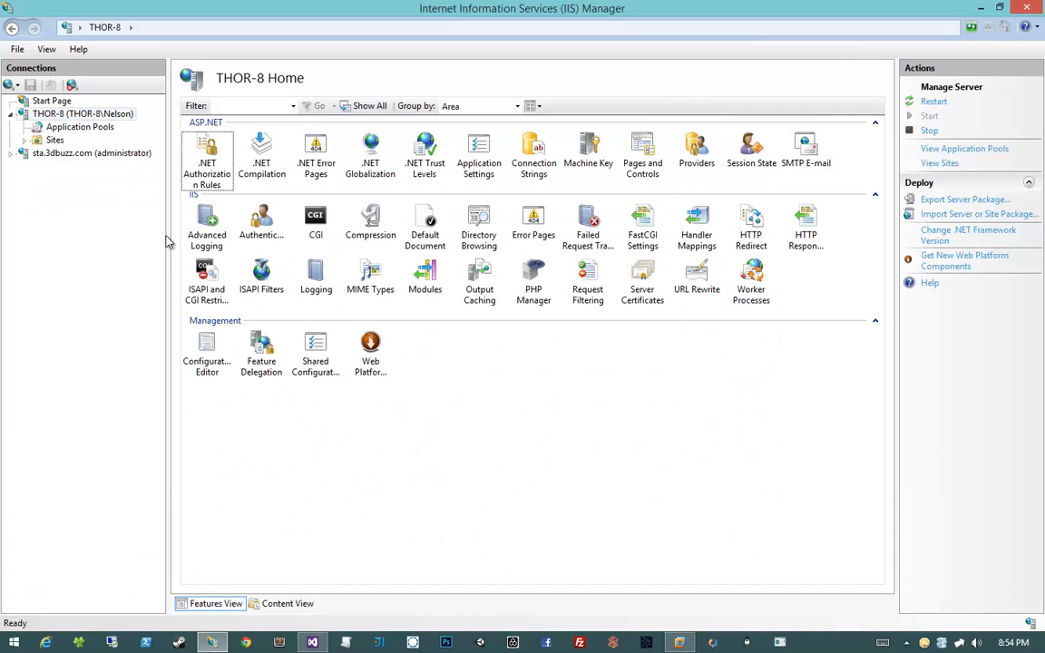
left_click_drag(167, 233, 160, 233)
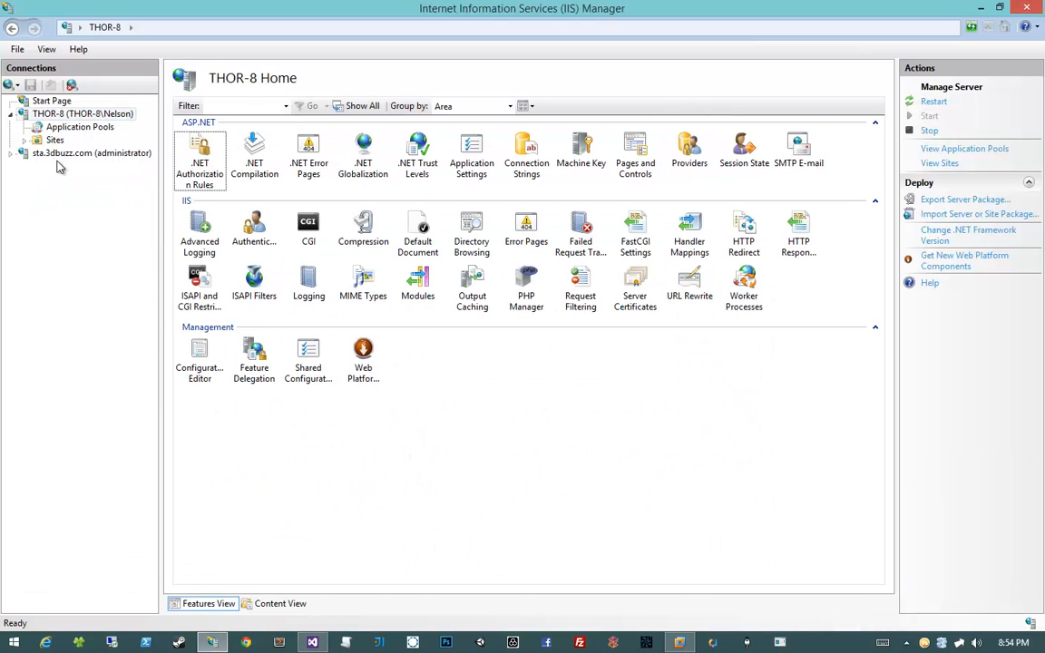
Expand THOR-8 and show the Sites list with 3dbuzz.dev, buzznet, ipn and mmo sites
left_click(23, 139)
left_click(41, 145)
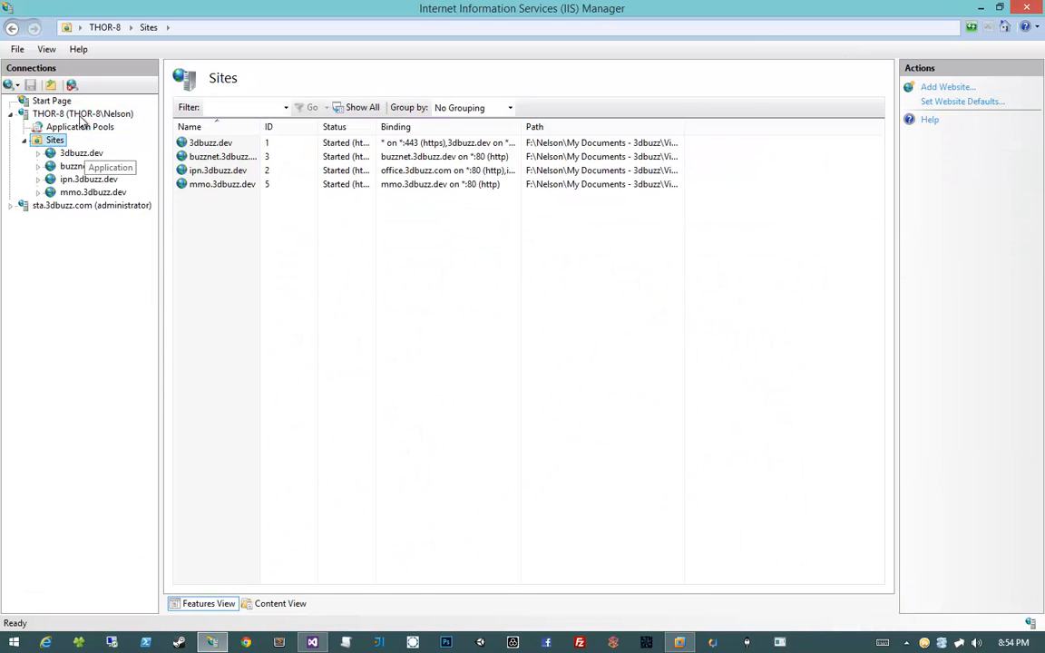
right_click(472, 291)
left_click(376, 272)
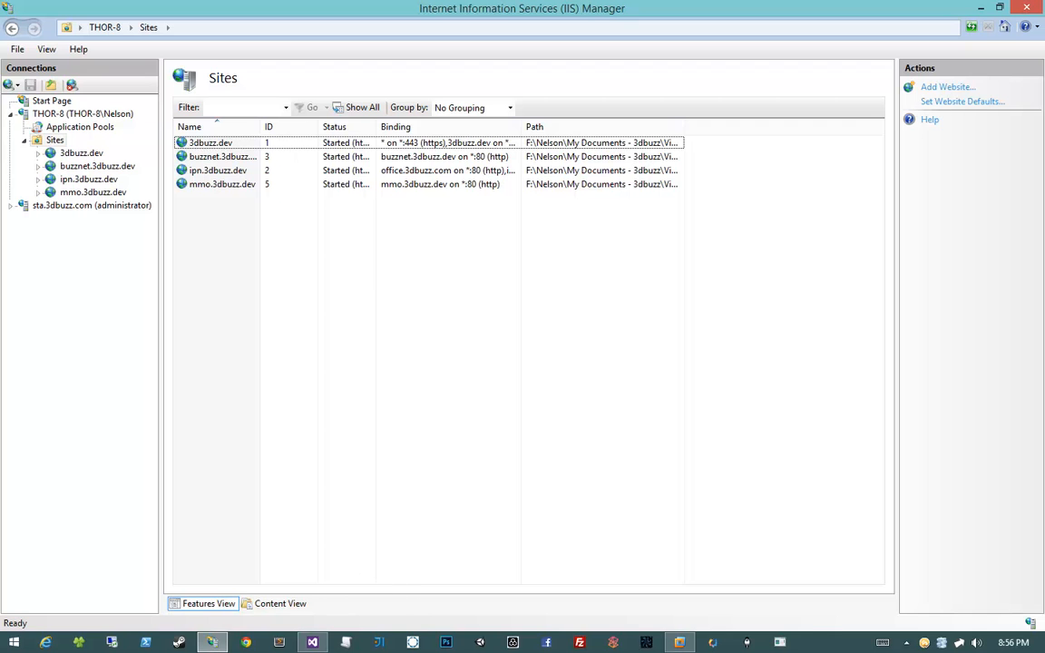
key("alt+Tab")
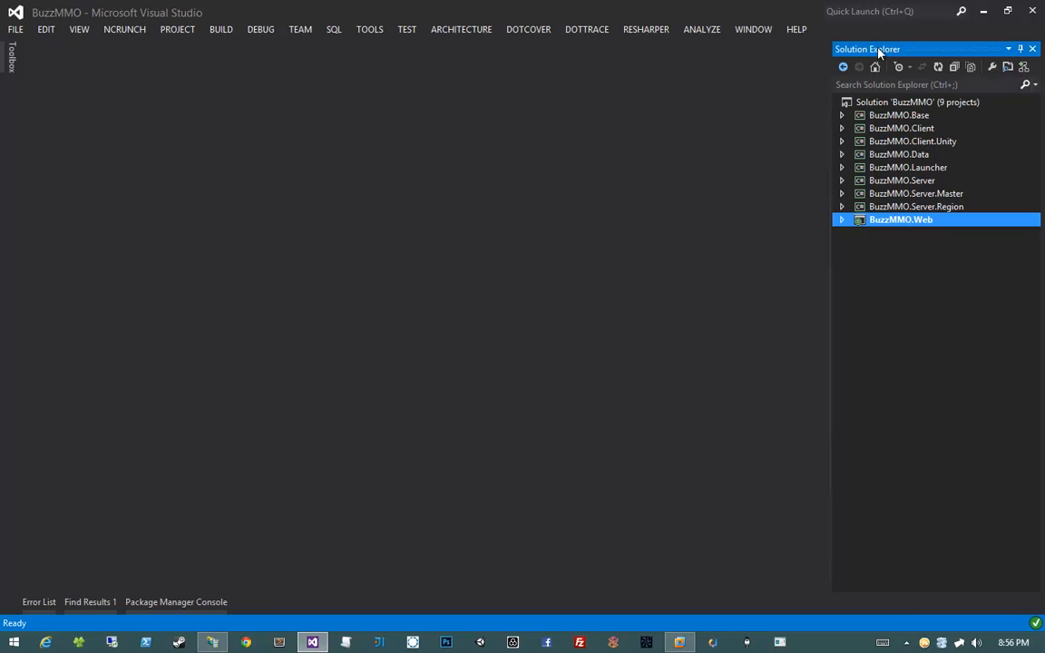
right_click(903, 226)
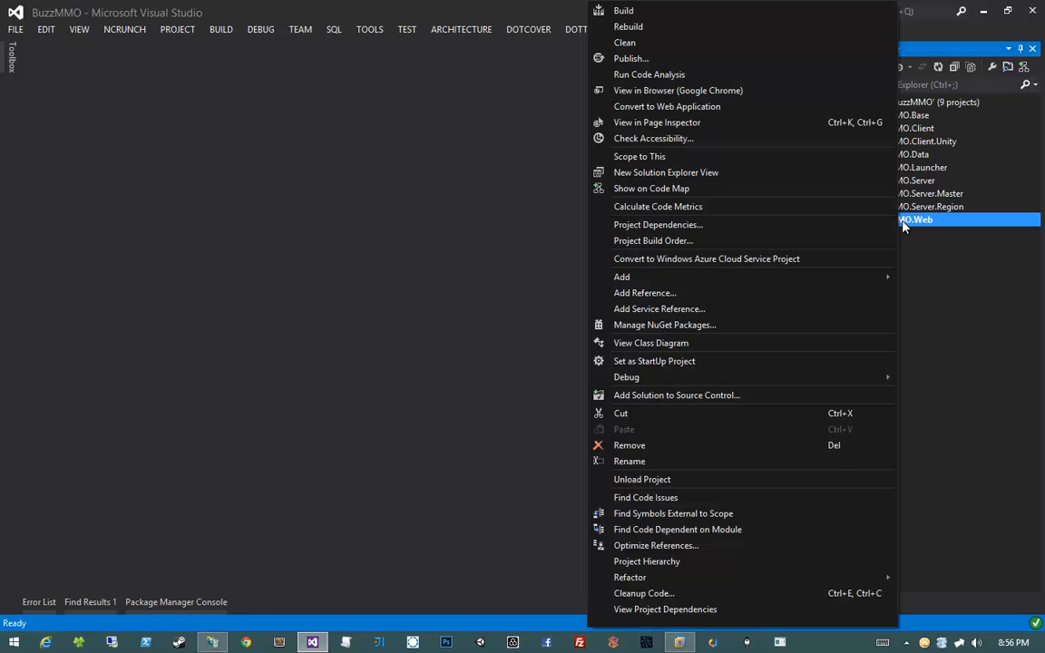
scroll(723, 579, "down", 2)
left_click(706, 617)
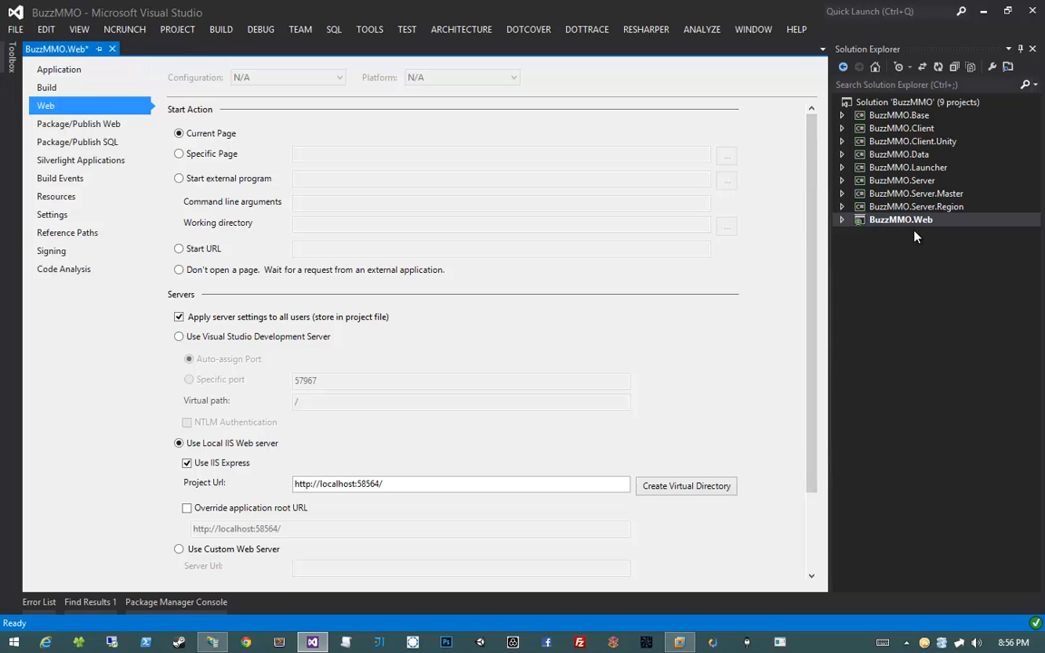
left_click(880, 221)
left_click(61, 107)
scroll(462, 270, "down", 2)
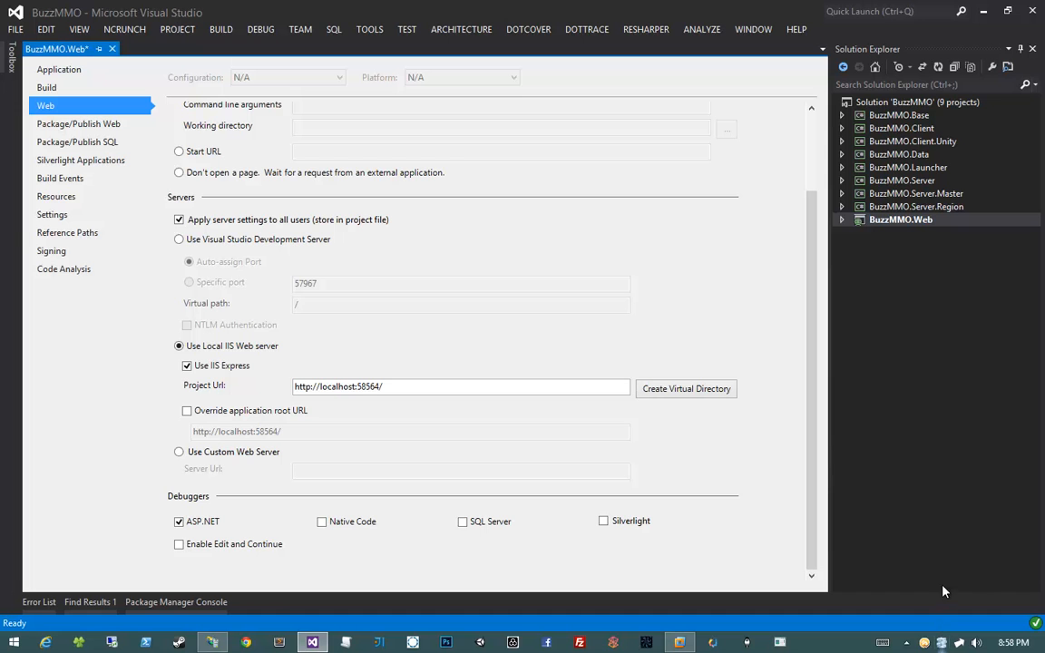
right_click(942, 643)
mouse_move(870, 596)
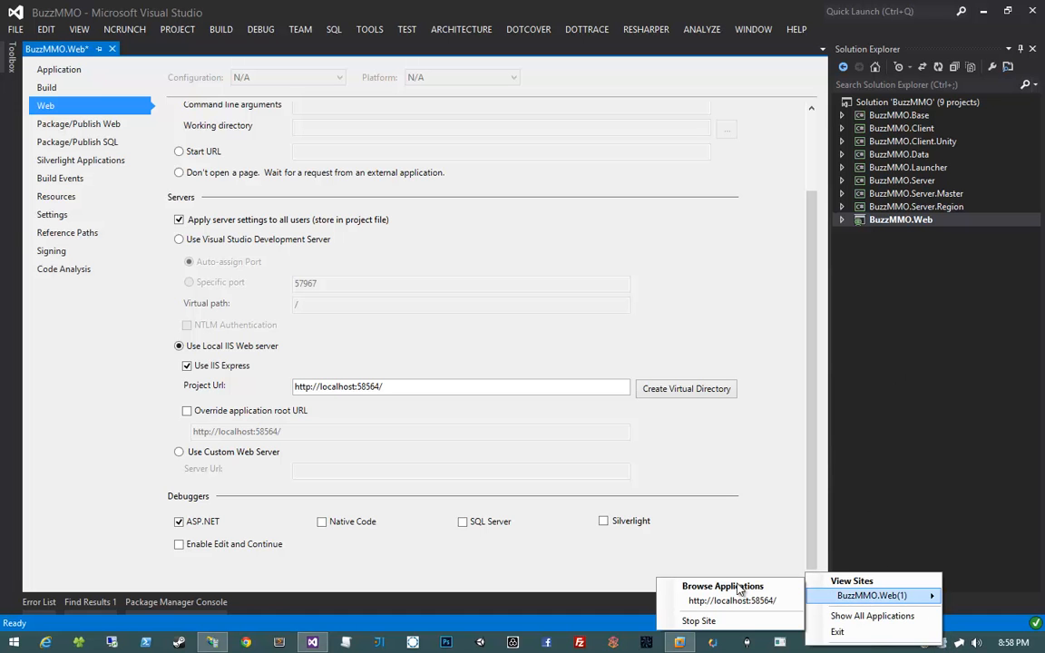
left_click(852, 616)
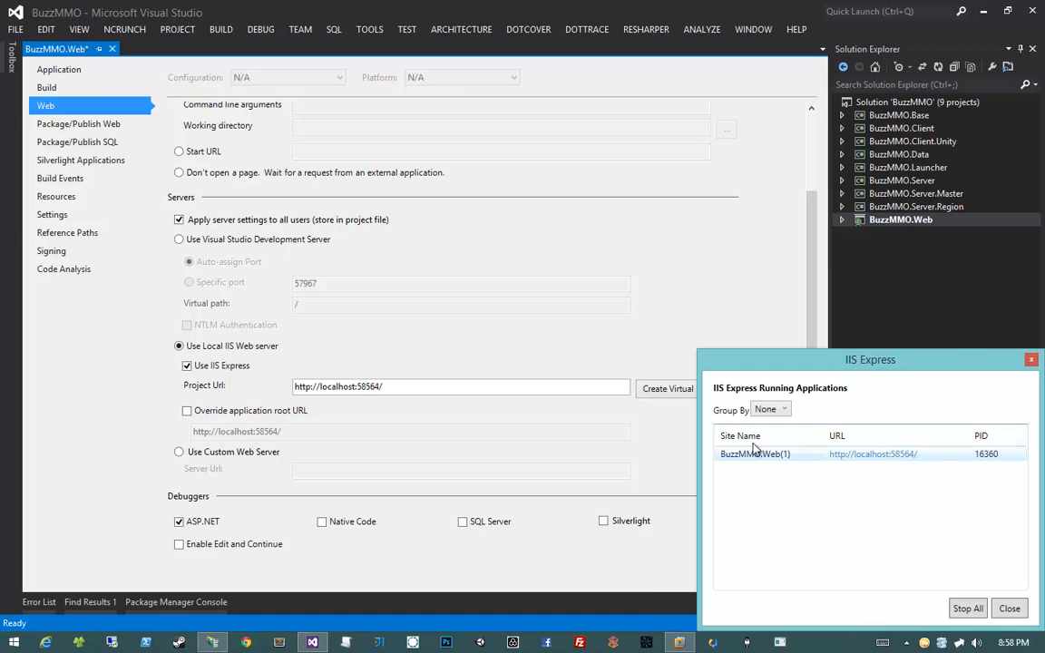
left_click(780, 412)
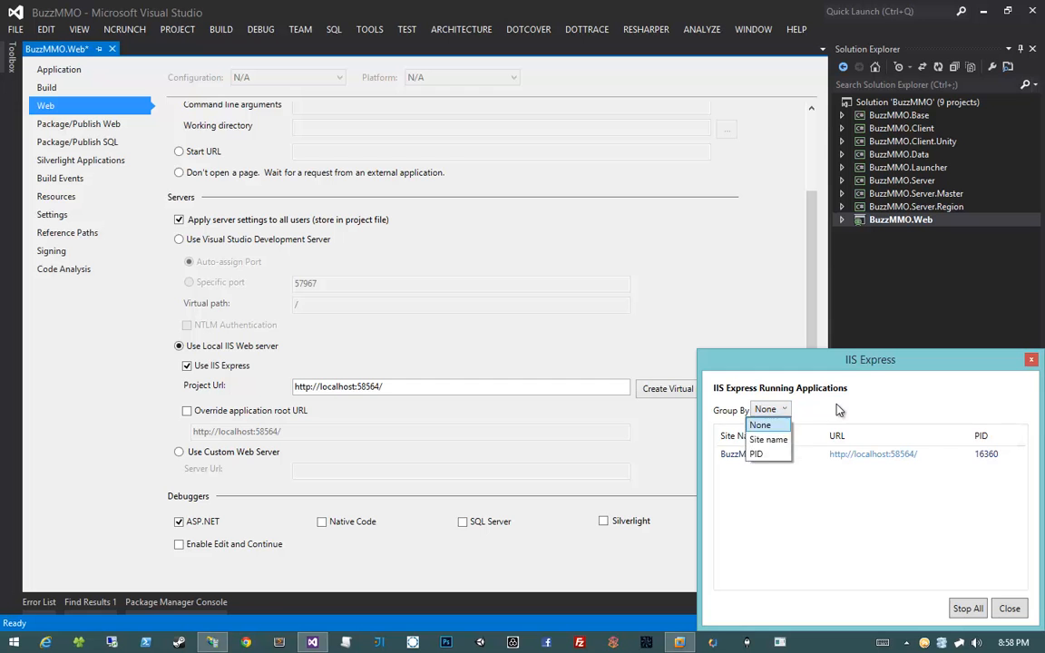
left_click(837, 406)
left_click(806, 456)
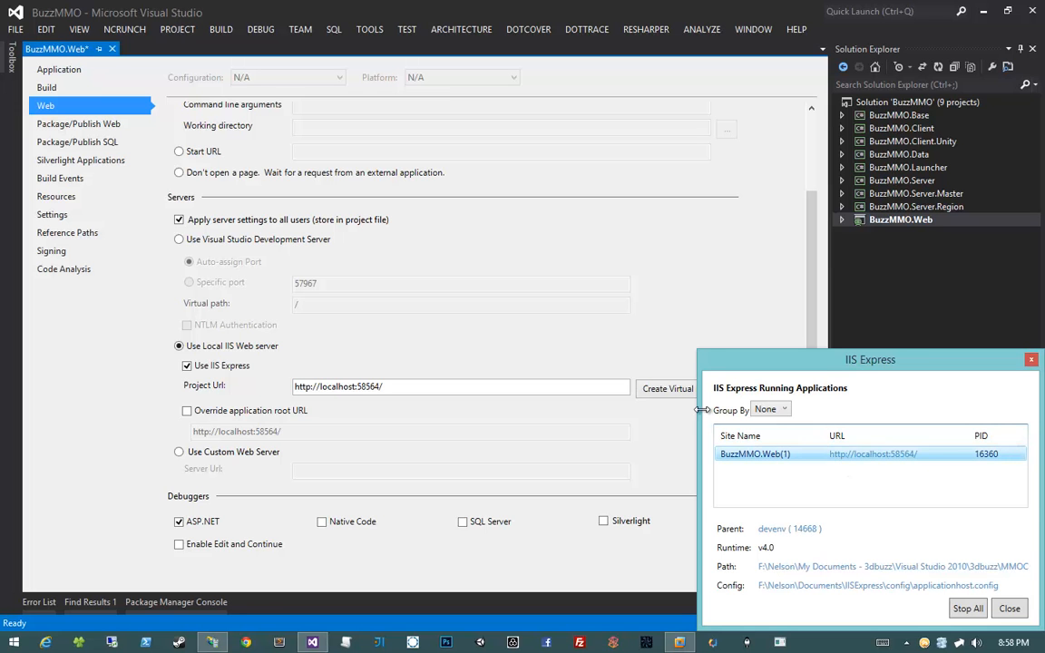
left_click_drag(698, 406, 548, 408)
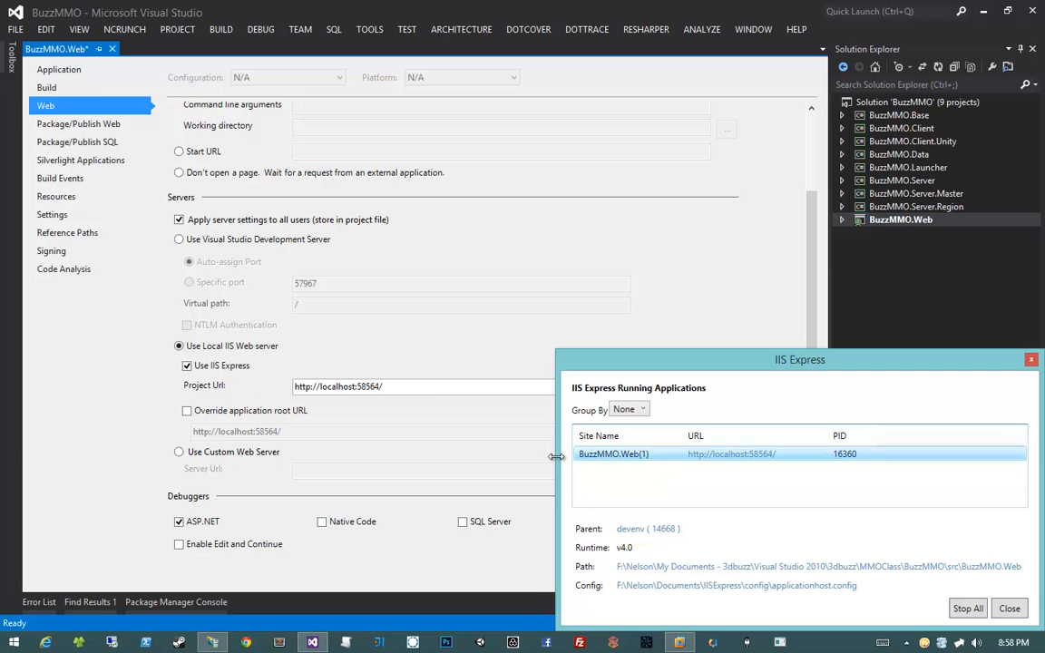
left_click(1009, 608)
Close Visual Studio, saving the BuzzMMO solution and project changes
left_click(506, 389)
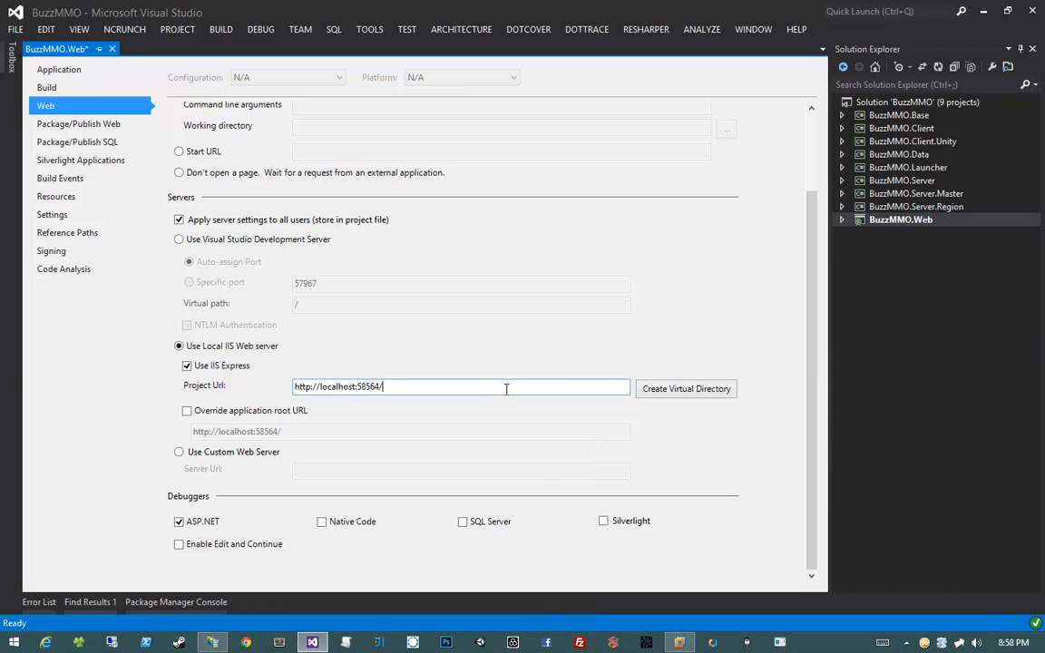
left_click(1030, 11)
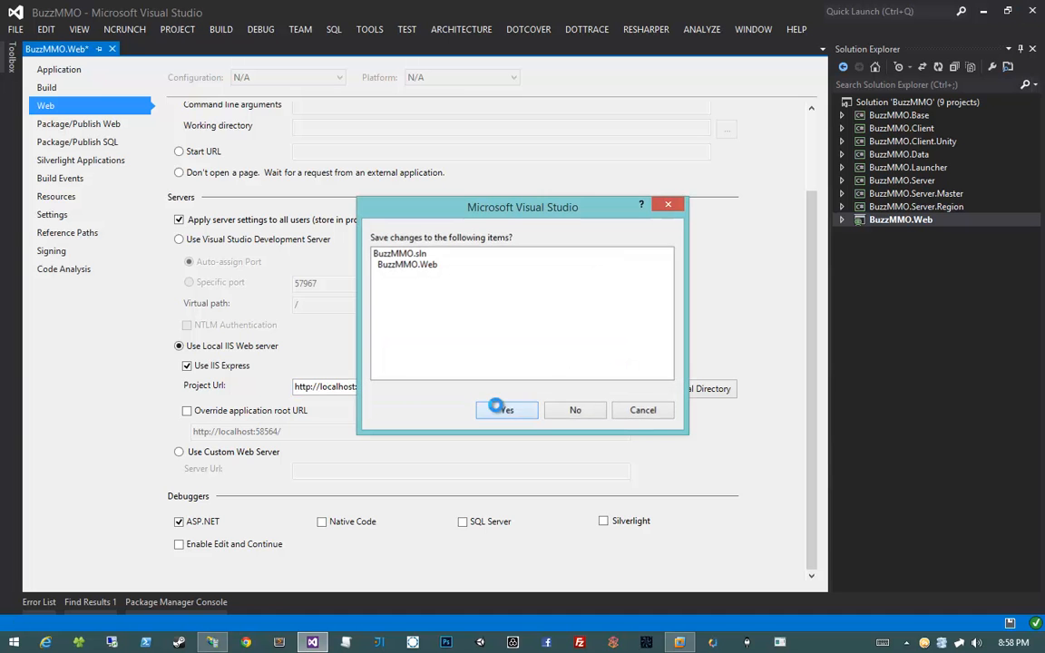
left_click(492, 408)
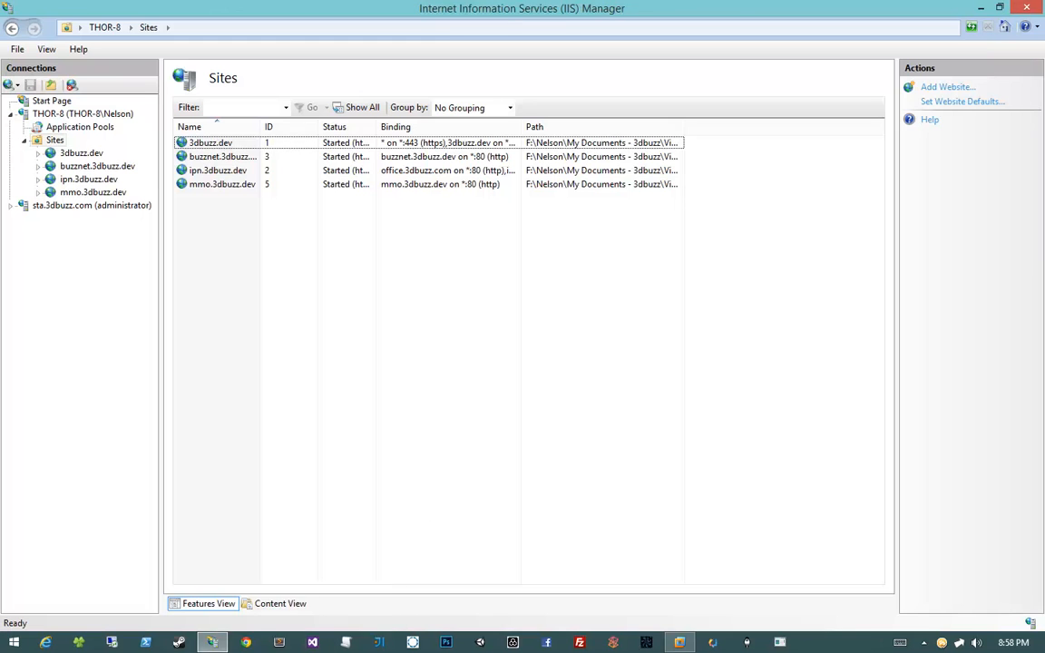
Relaunch Visual Studio 2012 as administrator and reopen the BuzzMMO solution from Recent
right_click(312, 642)
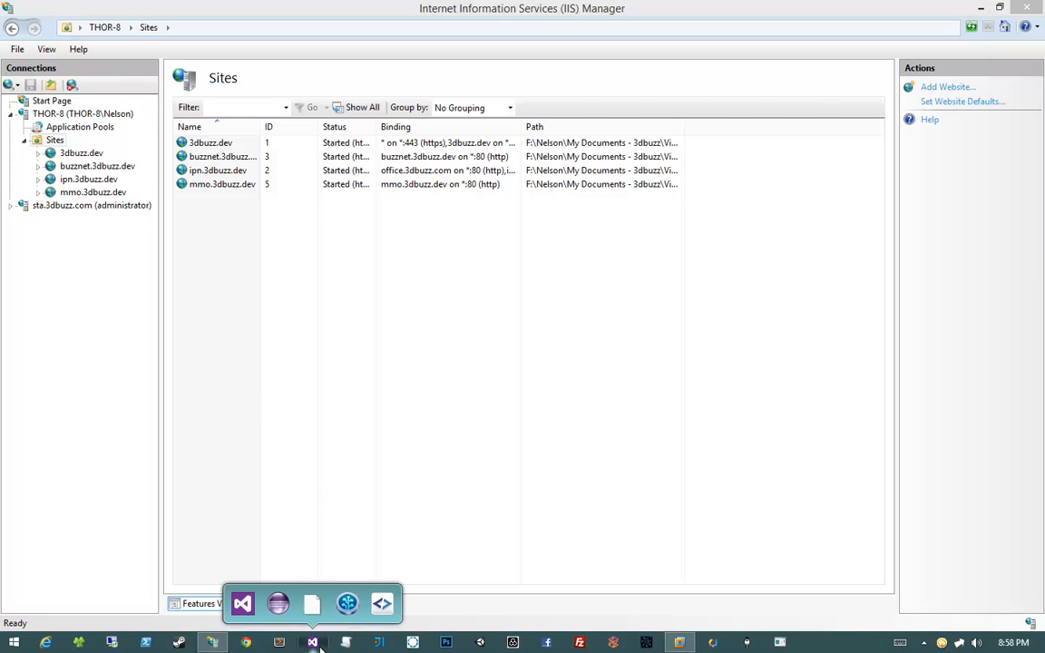
right_click(306, 588)
left_click(340, 539)
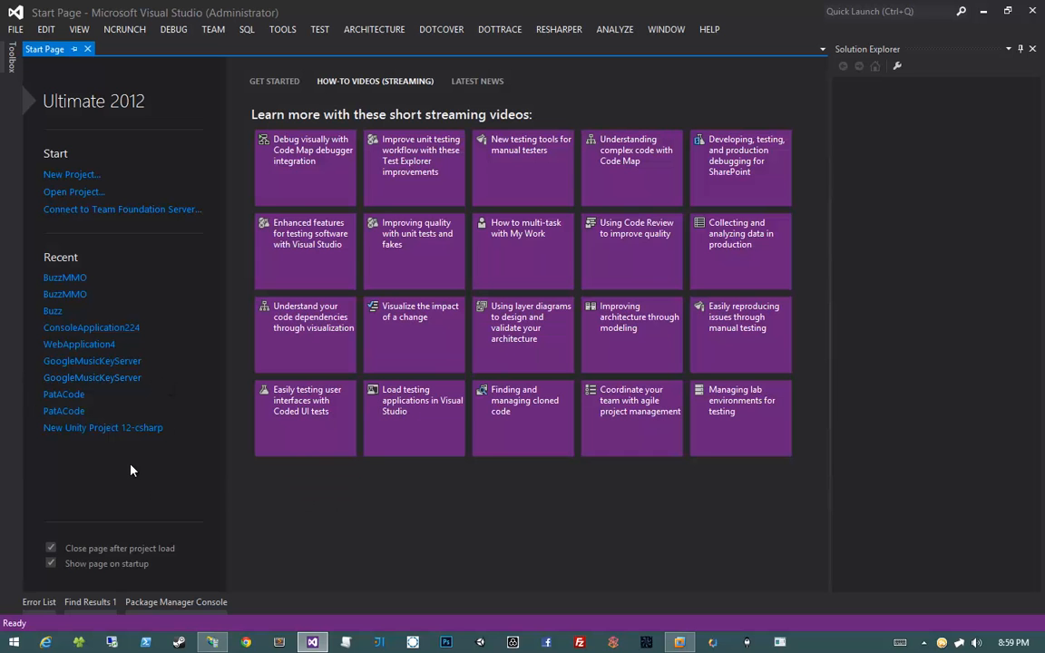
left_click(70, 296)
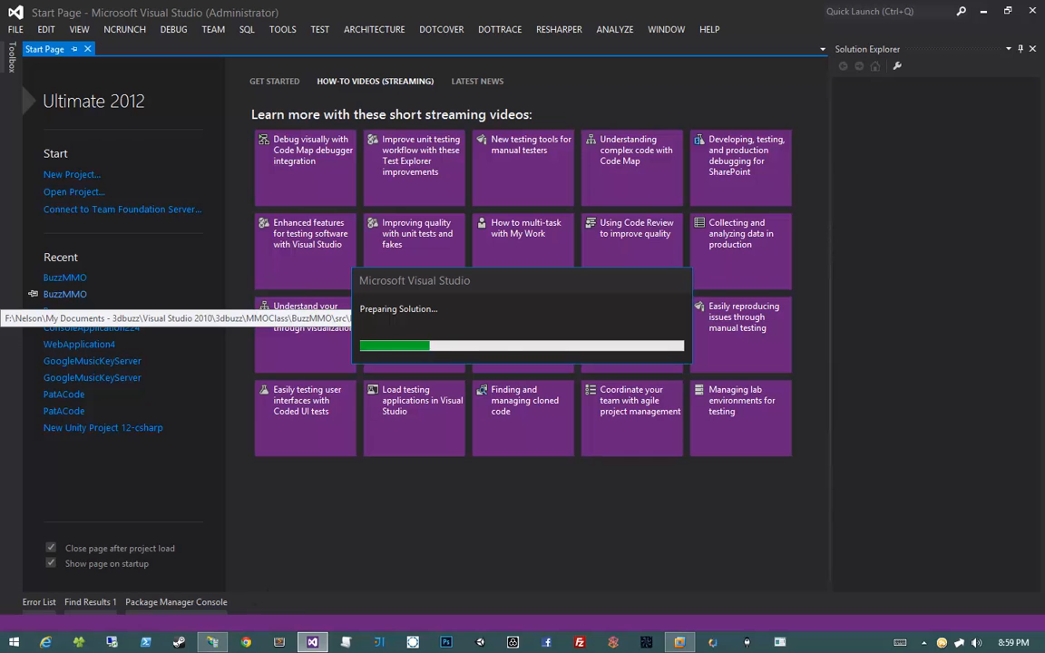
Return to IIS Manager and widen the Name column to show full site names
mouse_move(212, 640)
left_click(214, 523)
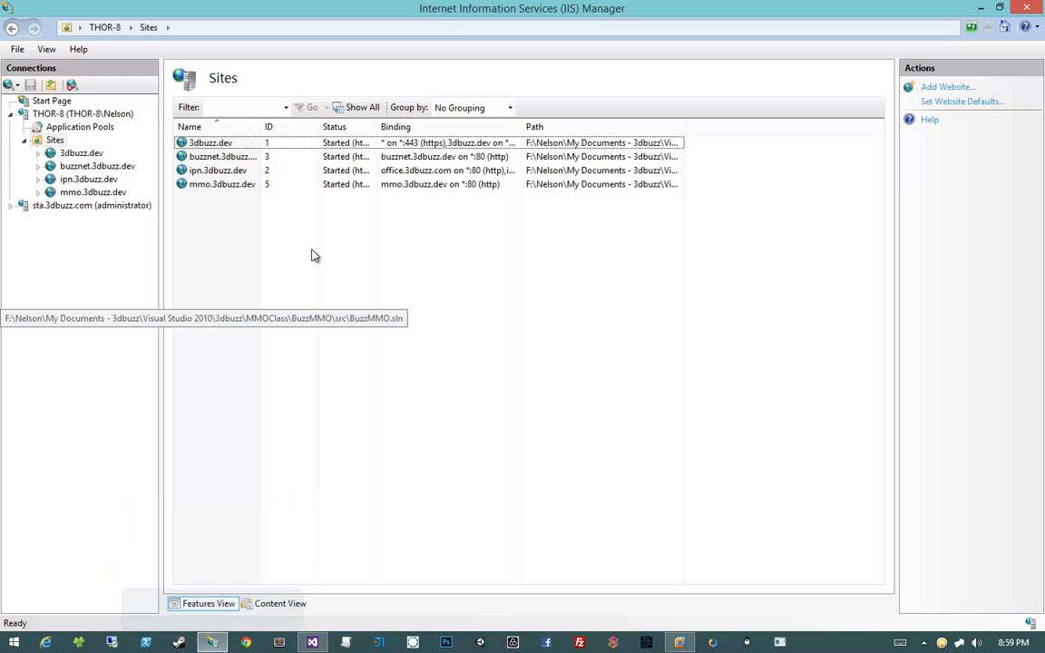
double_click(260, 126)
left_click(226, 185)
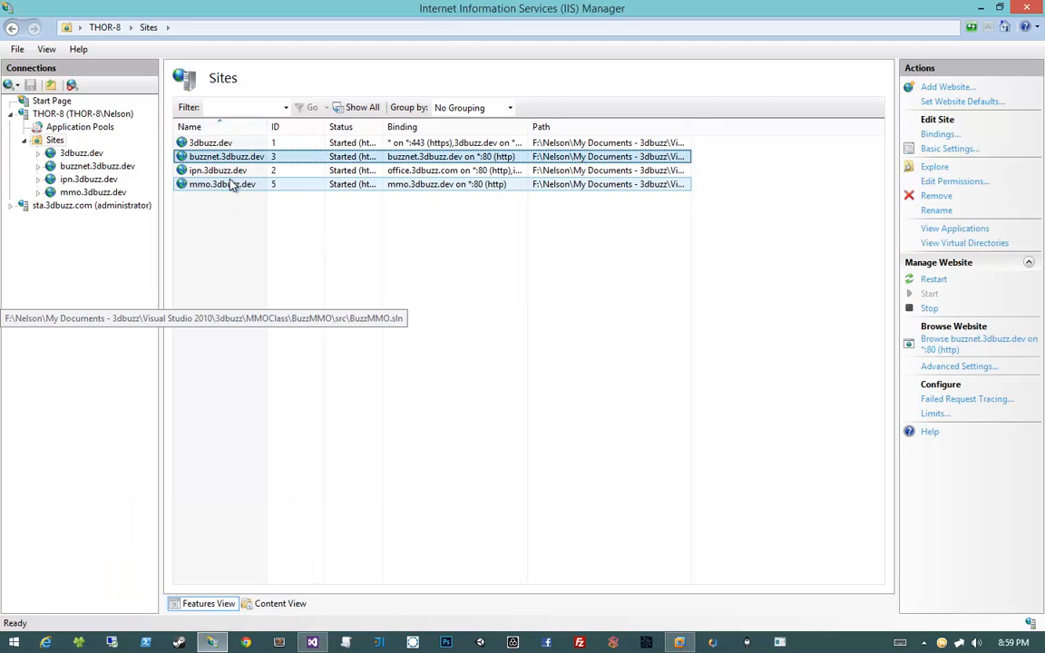
left_click(315, 272)
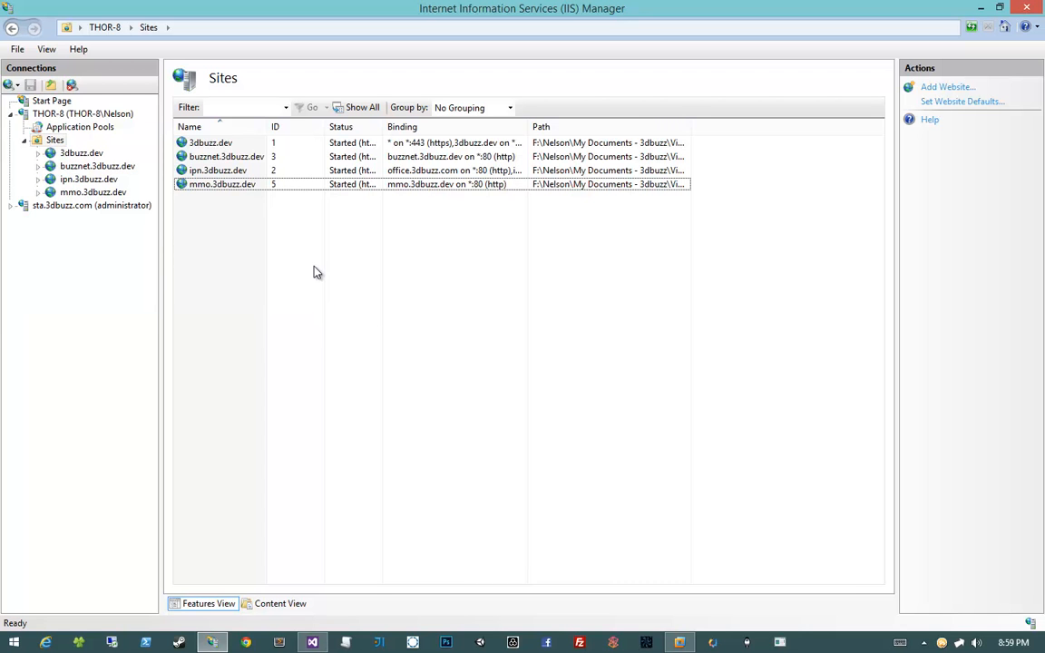
Review bindings: mmo.3dbuzz.dev on port 80 http, 3dbuzz.dev on ports 443 and 80
left_click(250, 185)
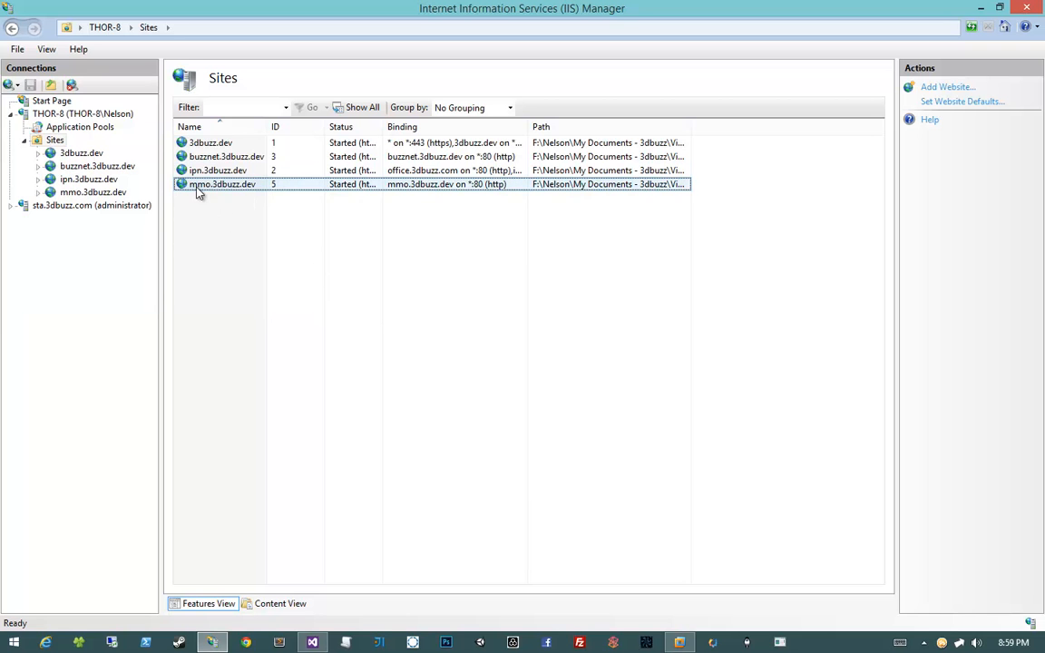
left_click(243, 219)
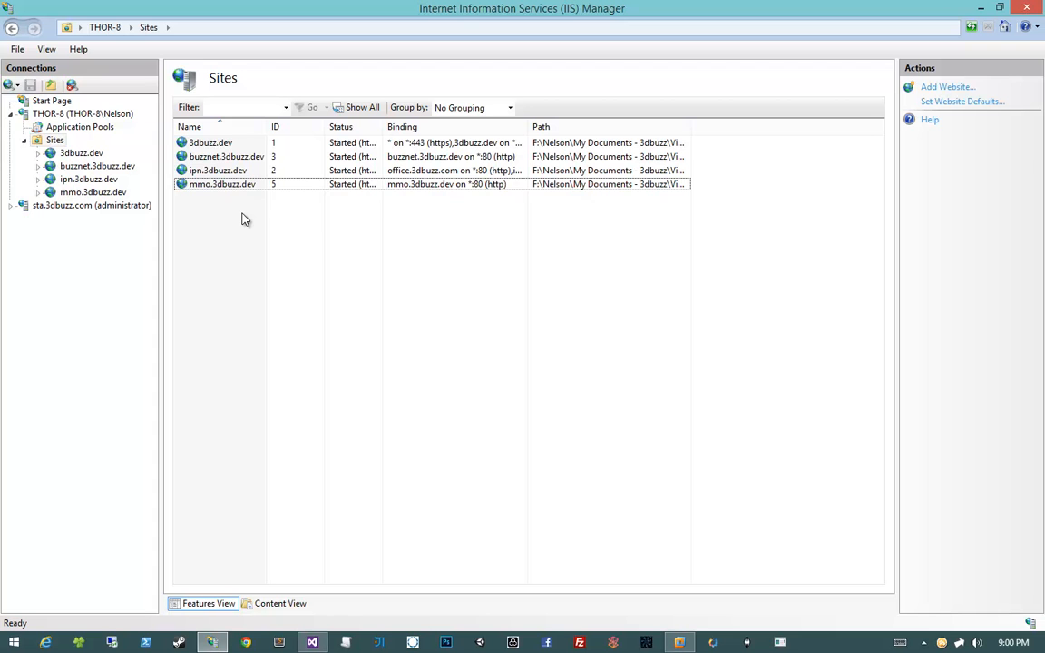
left_click(249, 186)
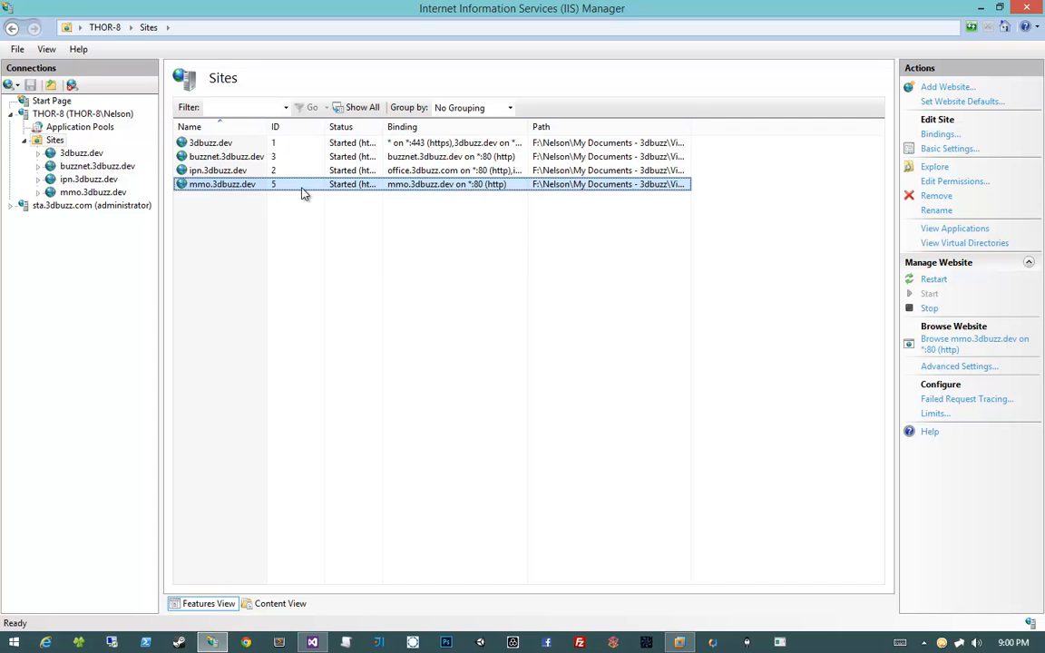
left_click(207, 145)
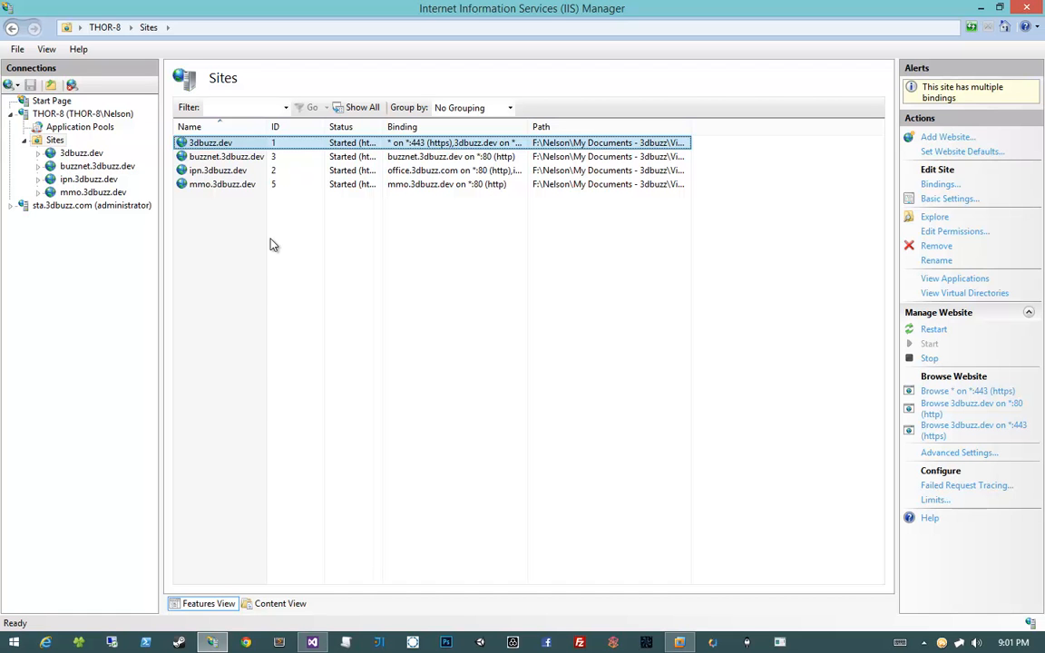
left_click(270, 245)
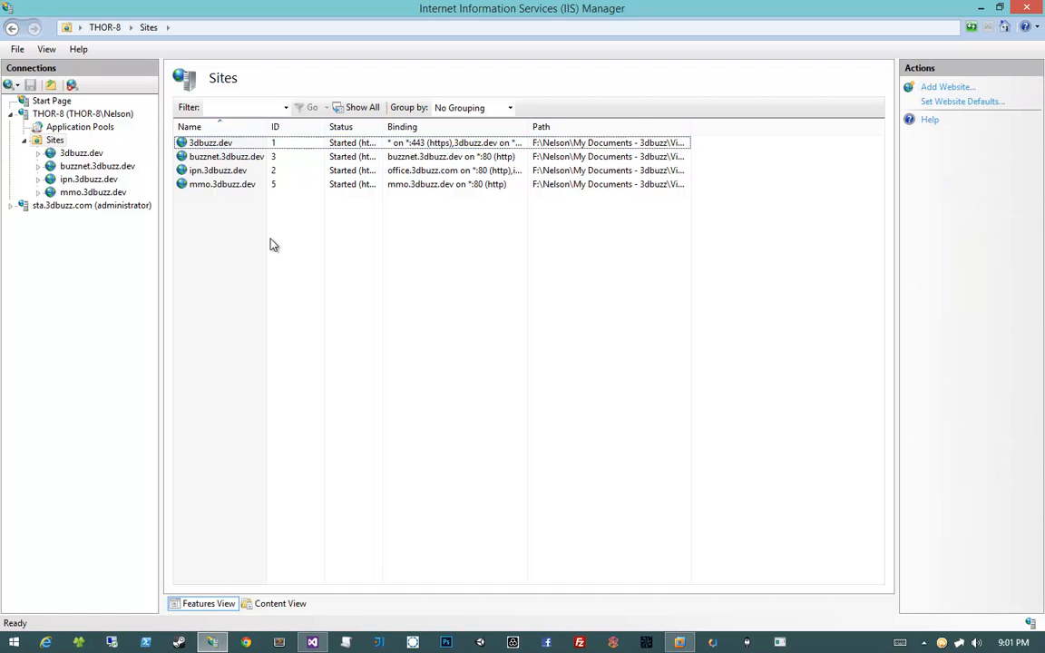
Start a new website named mmo2.3dbuzz.dev, correcting the mistyped .com ending
right_click(51, 144)
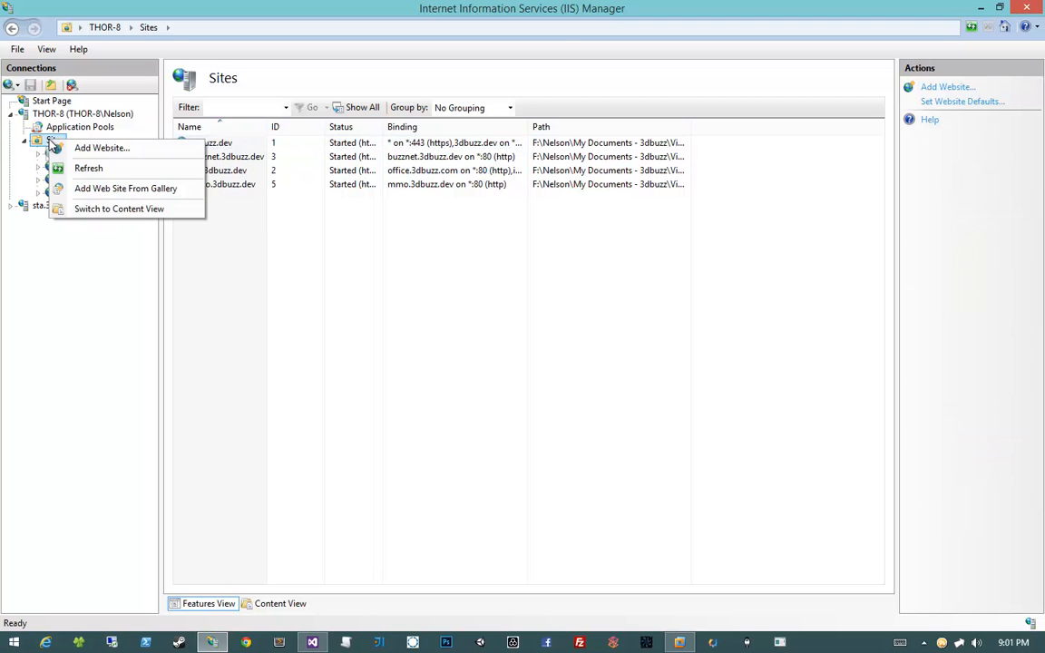
left_click(95, 150)
left_click_drag(378, 124, 437, 150)
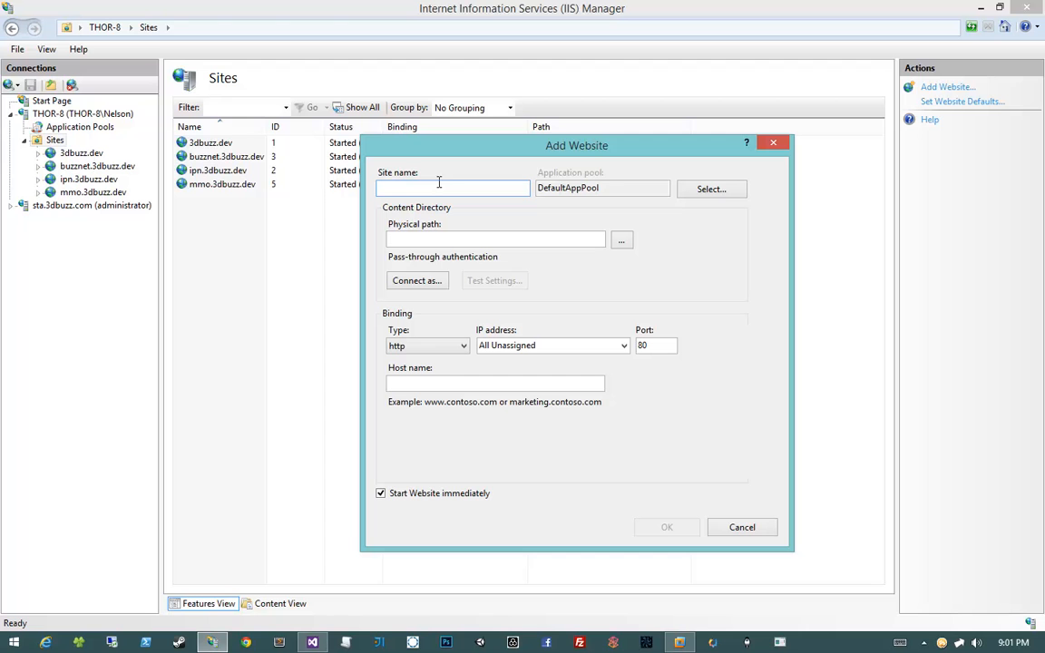
type("mmo2.3dbuz")
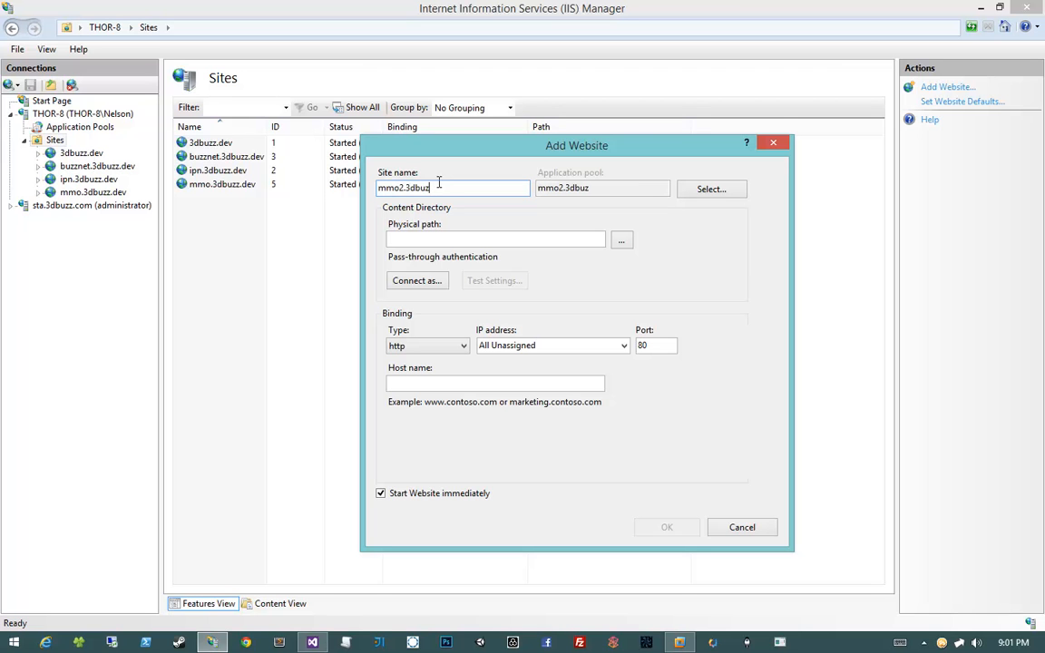
type("z.com")
key("BackSpace")
key("BackSpace")
key("BackSpace")
type("dev")
Browse for the physical path, opening the BuzzMMO.Web project folder in File Explorer for reference
left_click(393, 238)
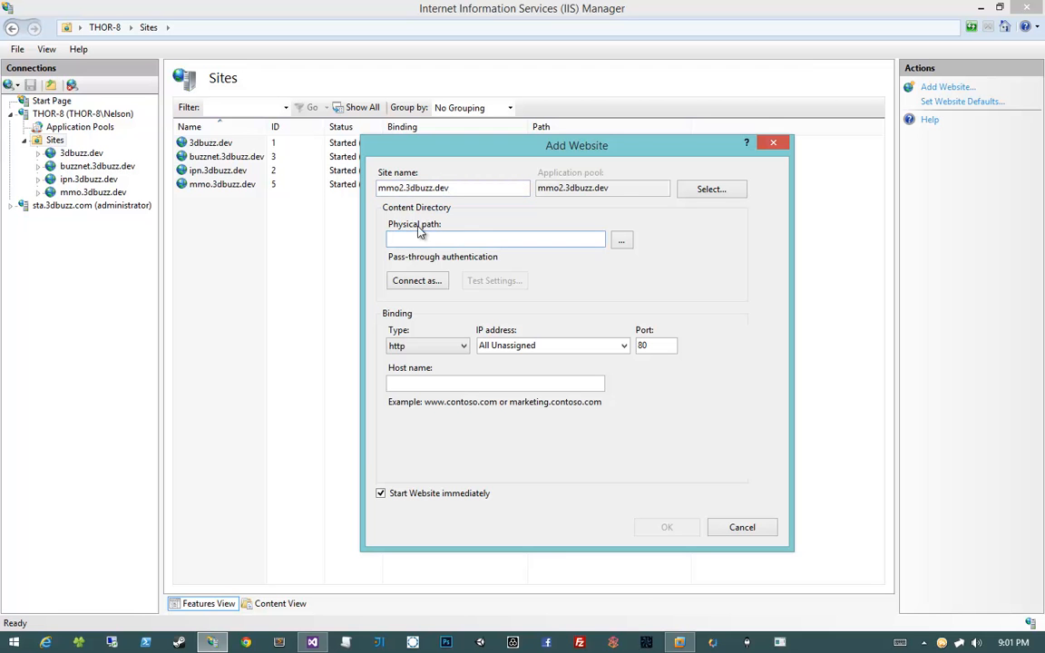
left_click(622, 240)
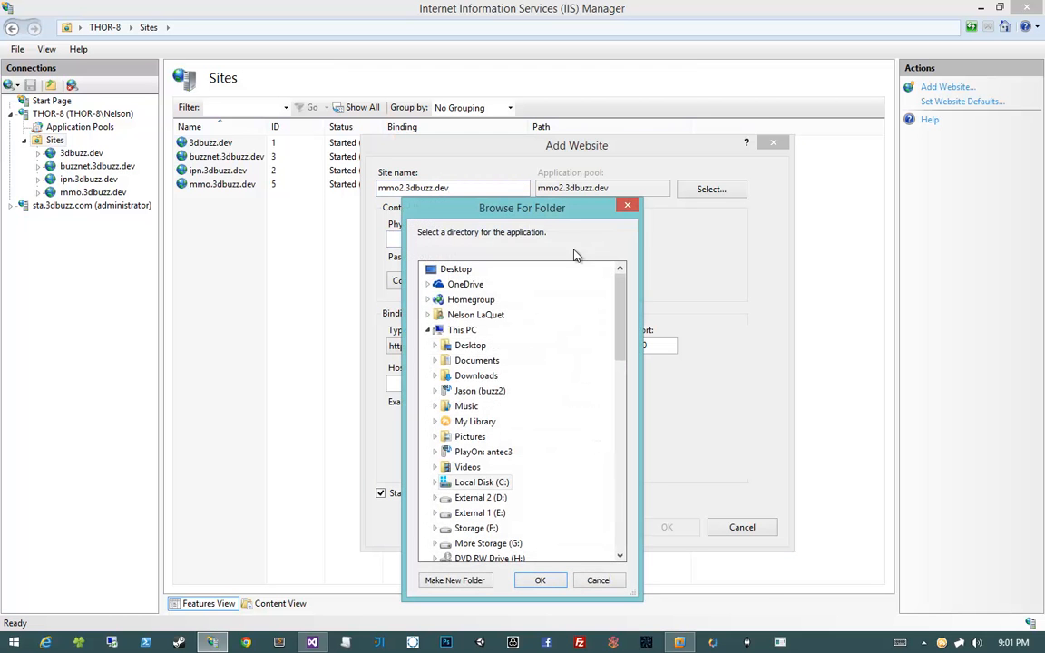
left_click_drag(517, 199, 517, 93)
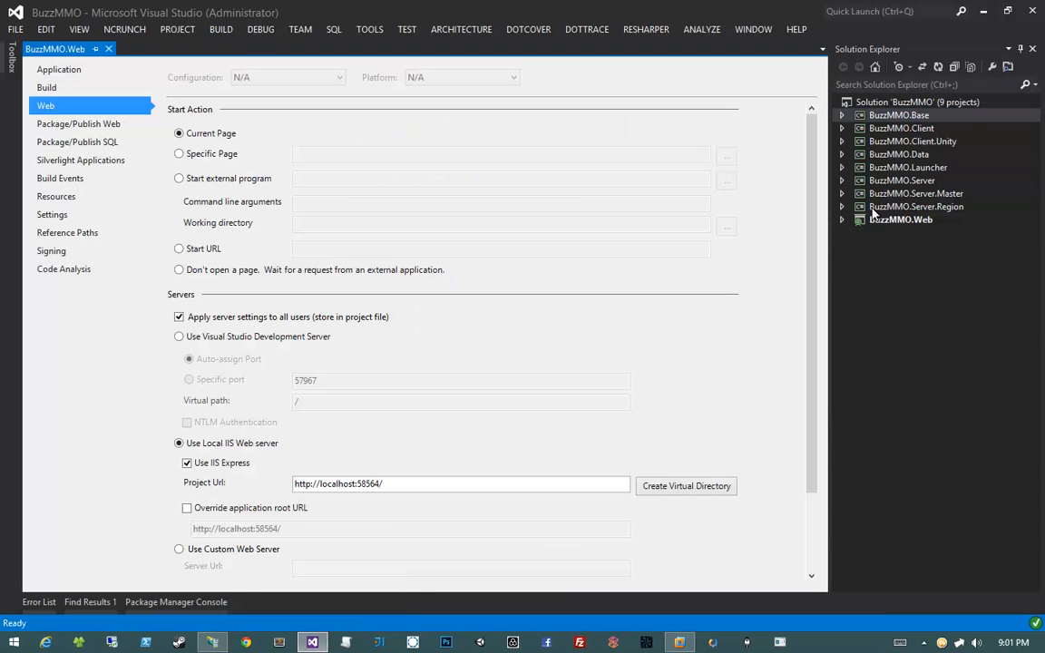
right_click(884, 219)
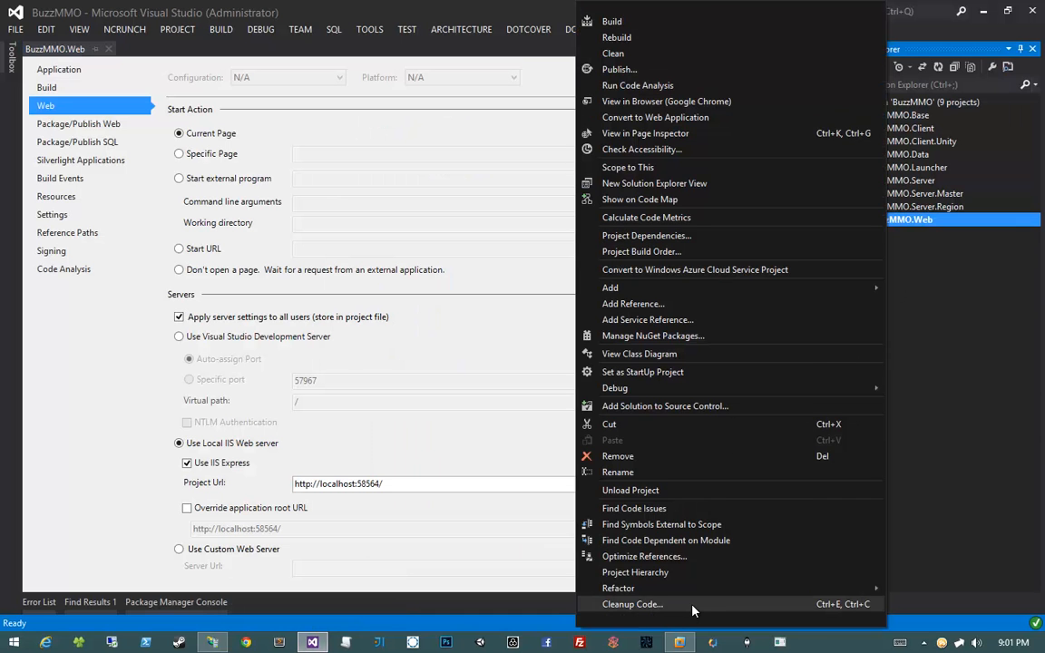
scroll(692, 606, "down", 2)
left_click(692, 548)
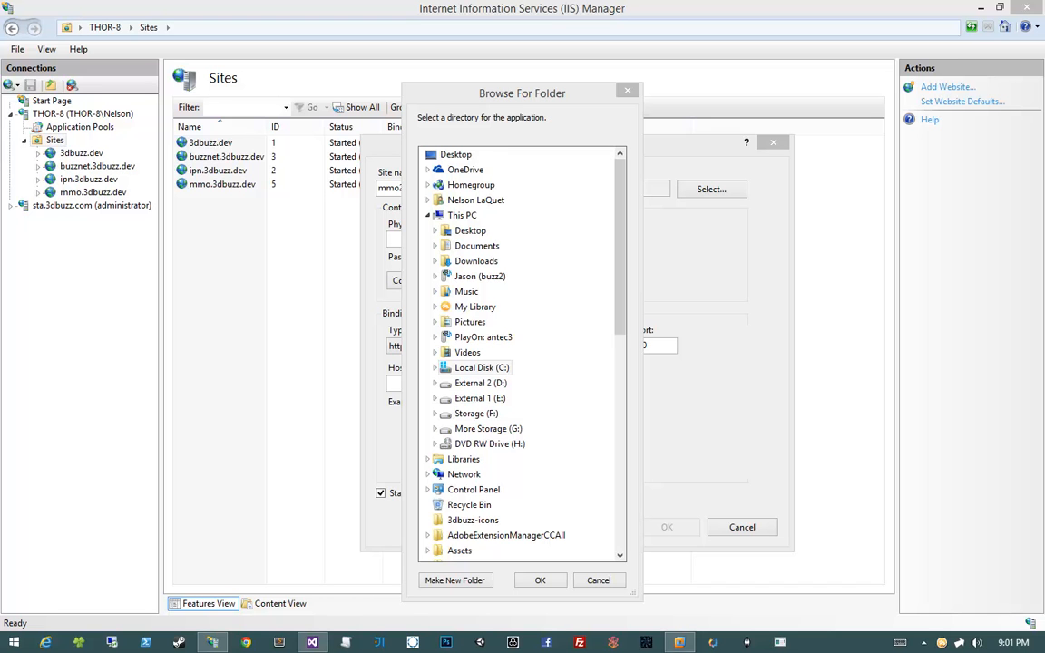
left_click(433, 414)
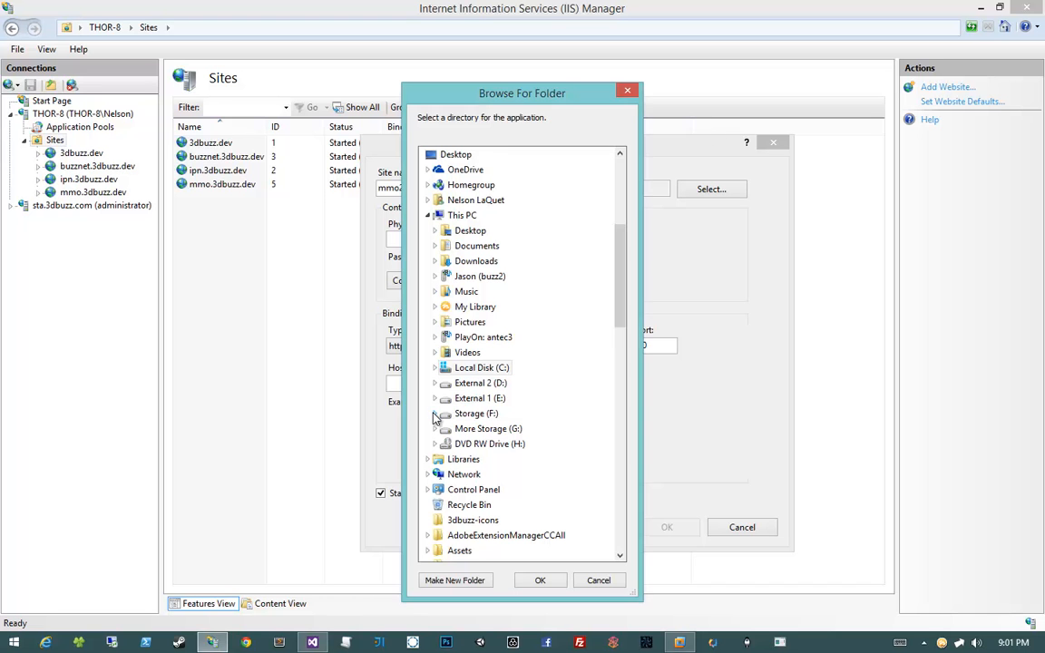
left_click_drag(495, 93, 1044, 74)
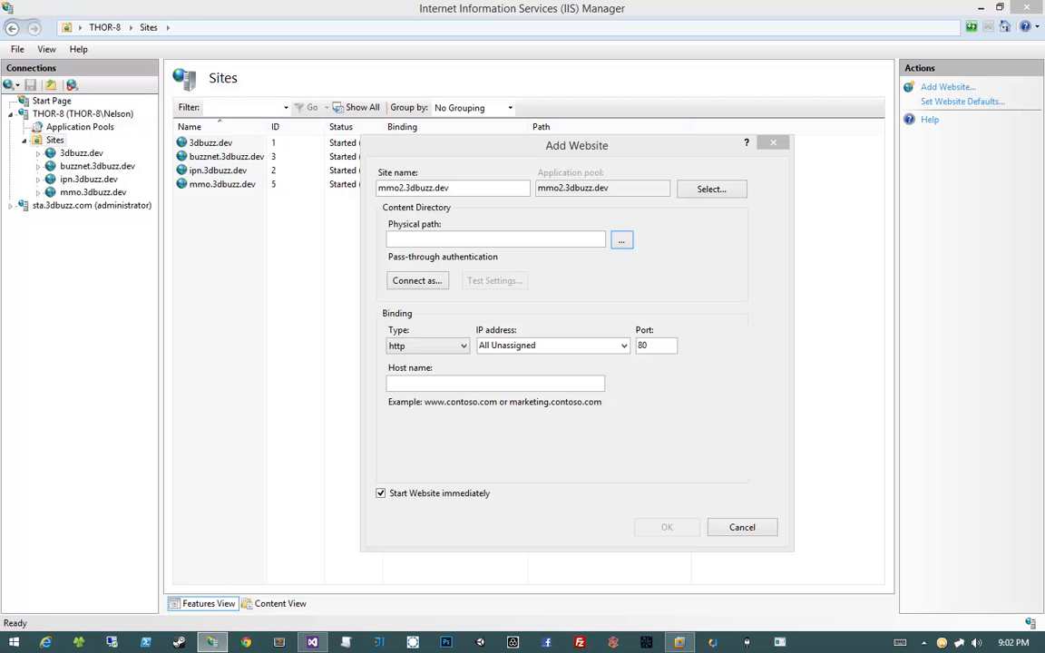
Set the site's physical path to the BuzzMMO\src\BuzzMMO.Web folder
left_click(621, 239)
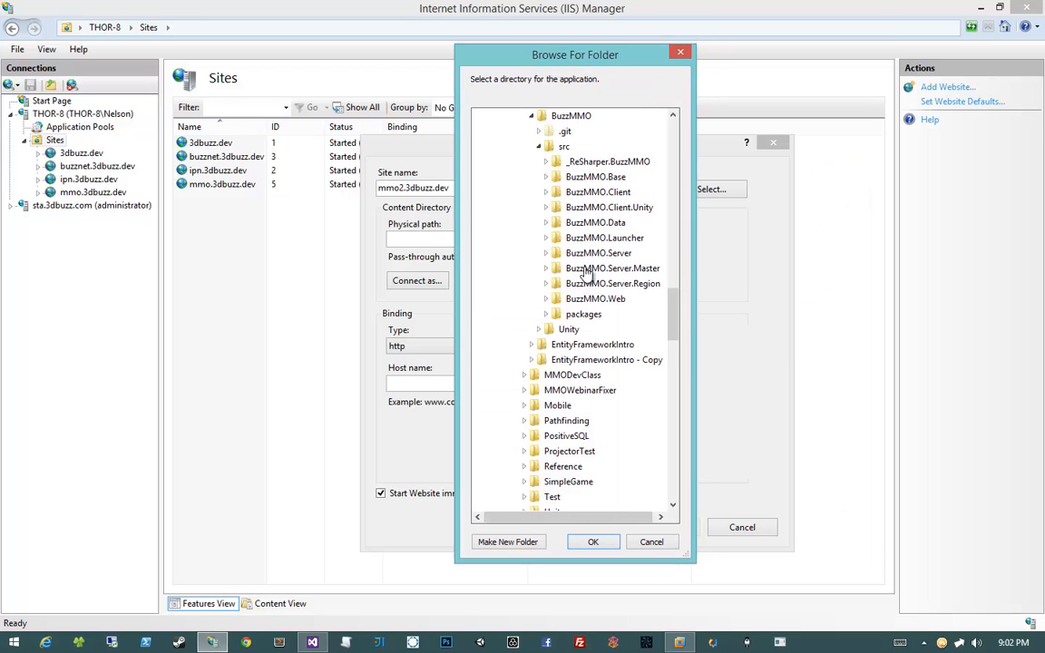
left_click(569, 116)
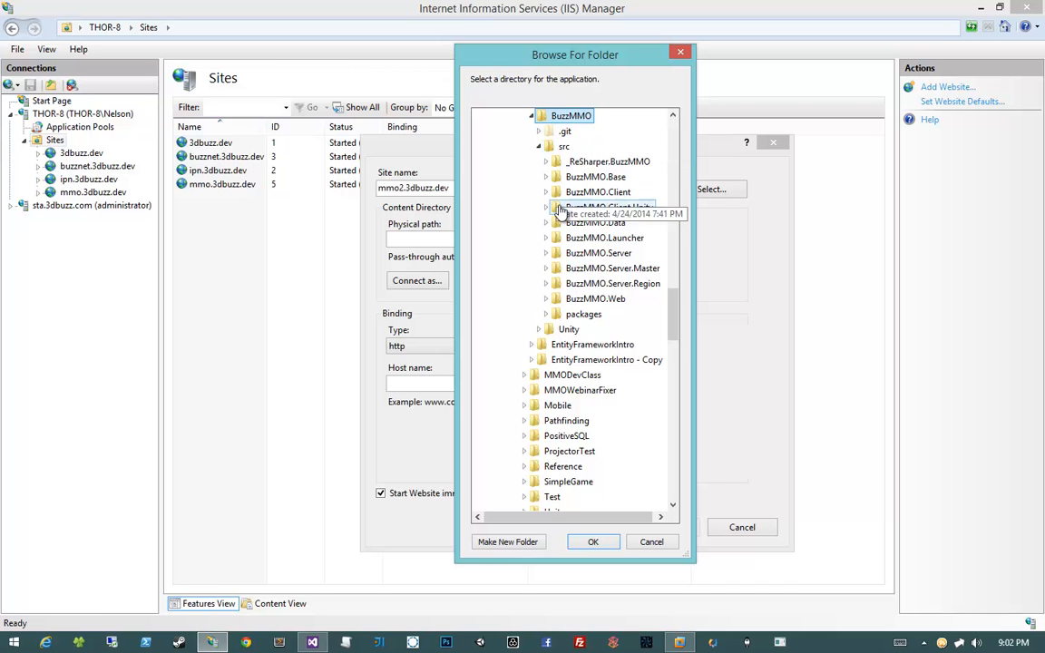
left_click(562, 148)
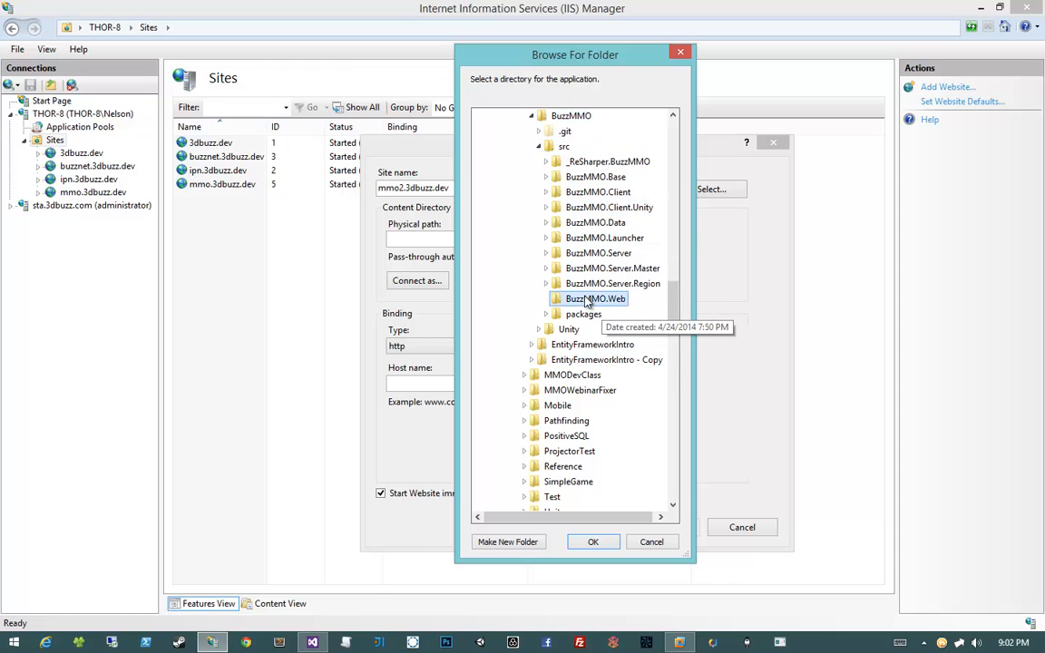
double_click(598, 298)
scroll(674, 306, "down", 1)
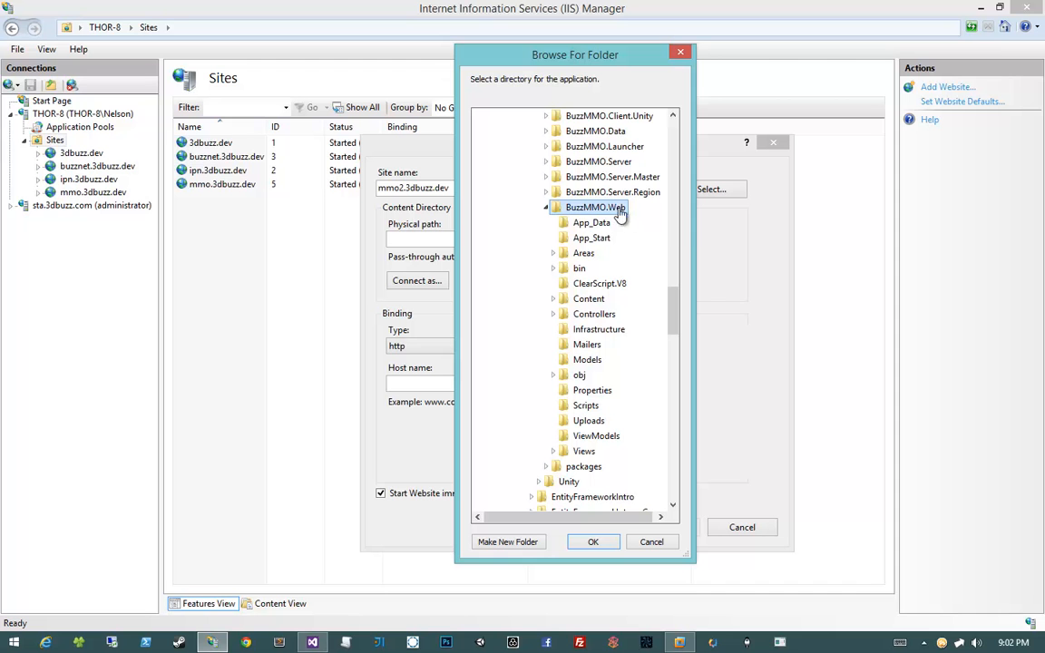
left_click(593, 542)
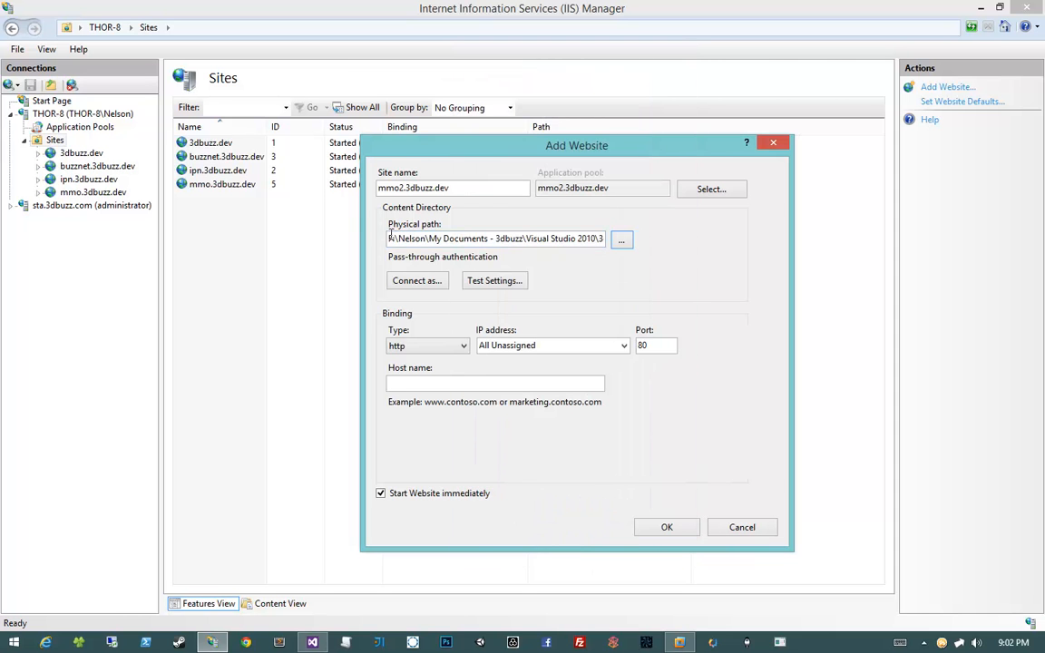
left_click_drag(390, 237, 193, 236)
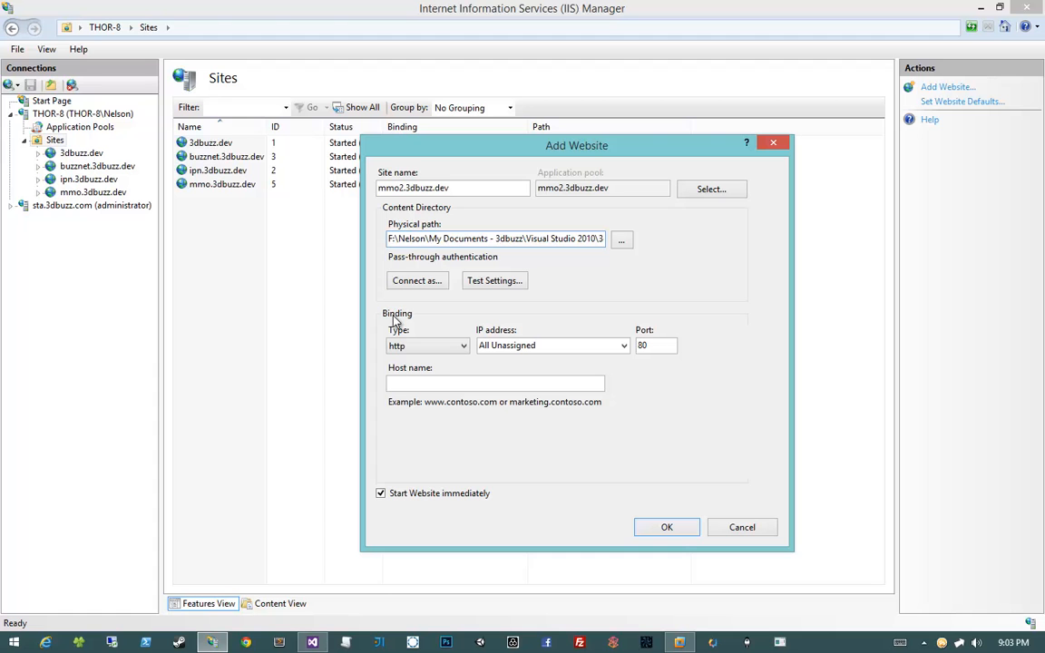
Enter mmo2.3dbuzz.dev as the site's host name
left_click_drag(489, 186, 387, 174)
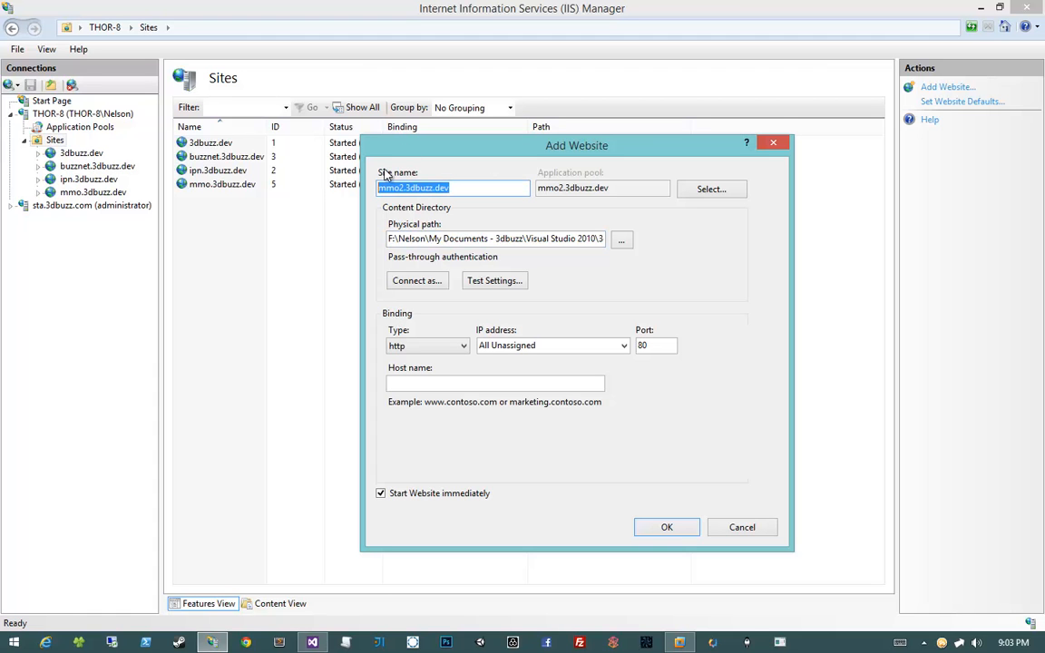
left_click(448, 187)
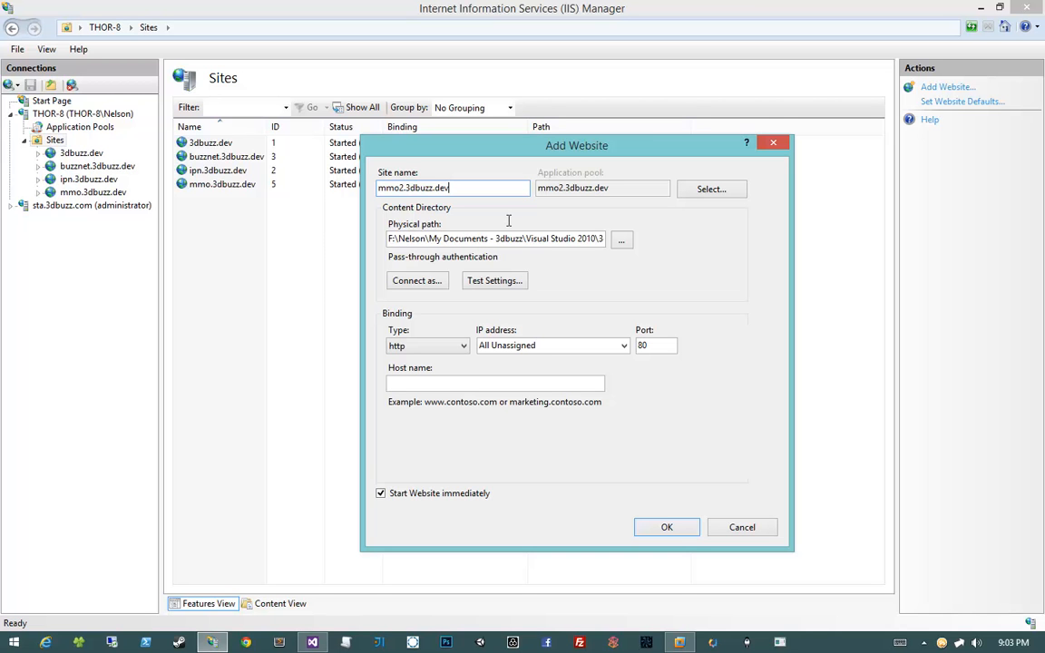
left_click(446, 382)
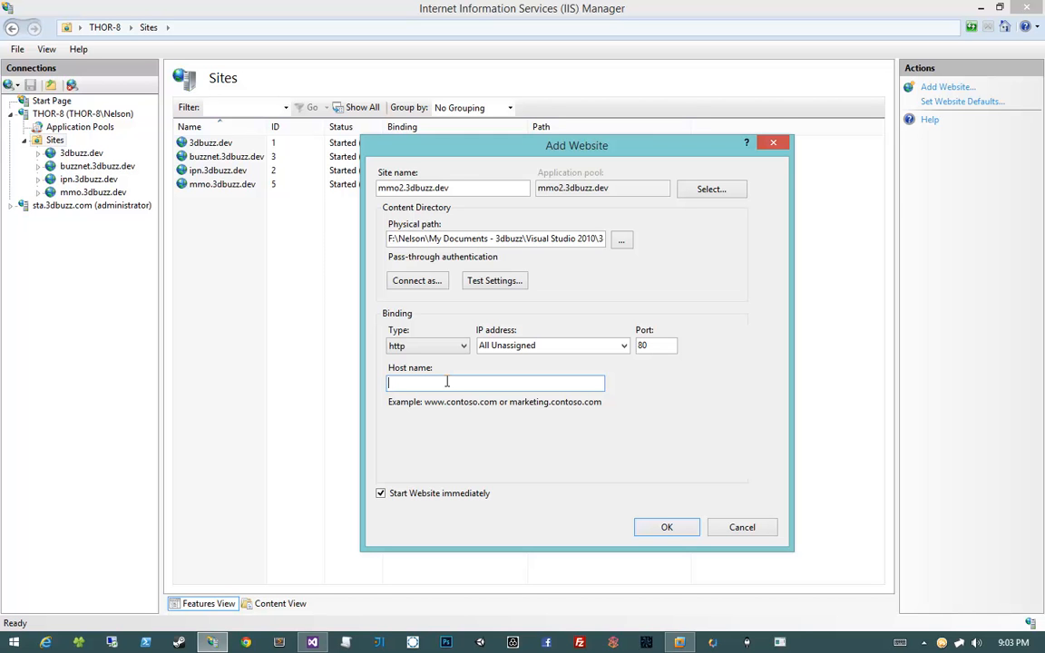
type("mmo2.3dbuzz.dev")
Create the mmo2.3dbuzz.dev site, check Application Pools, and view the site's Home page
left_click(660, 534)
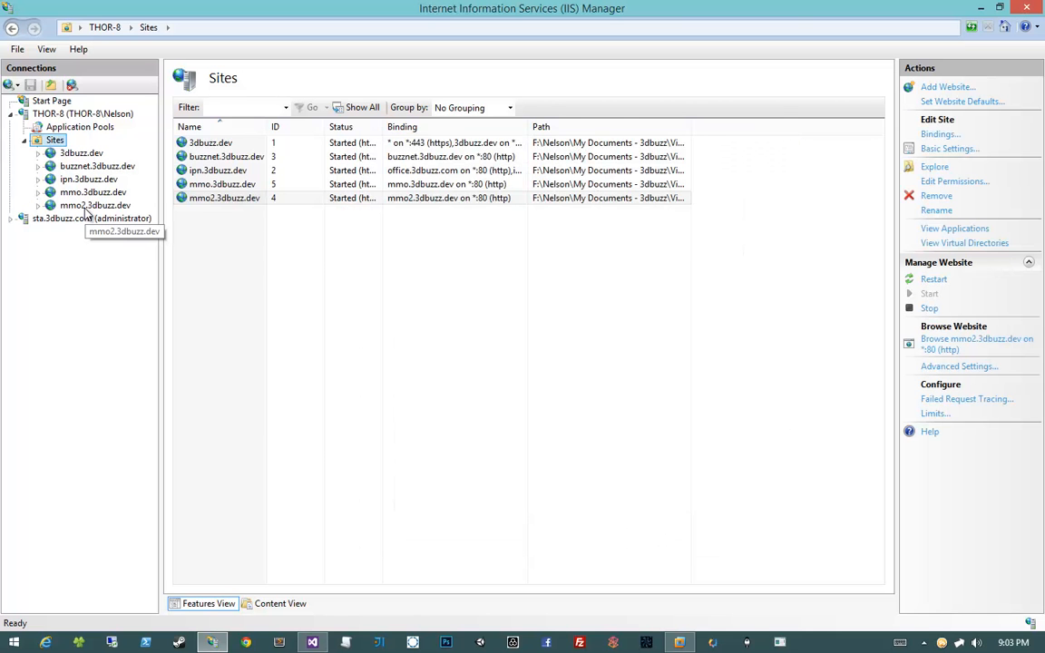
double_click(86, 206)
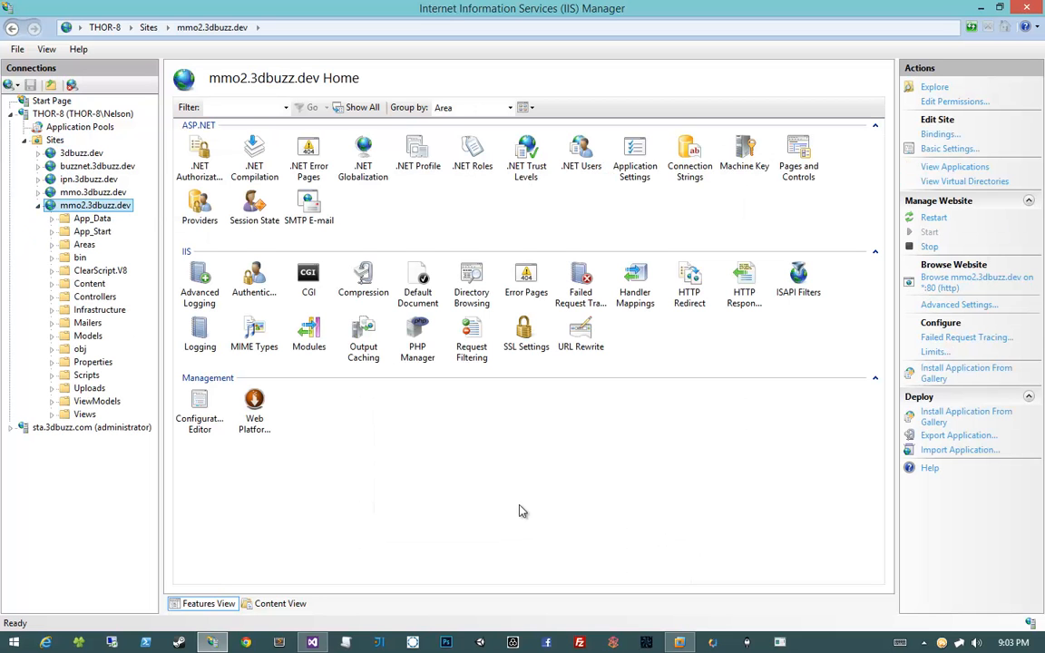
left_click(78, 127)
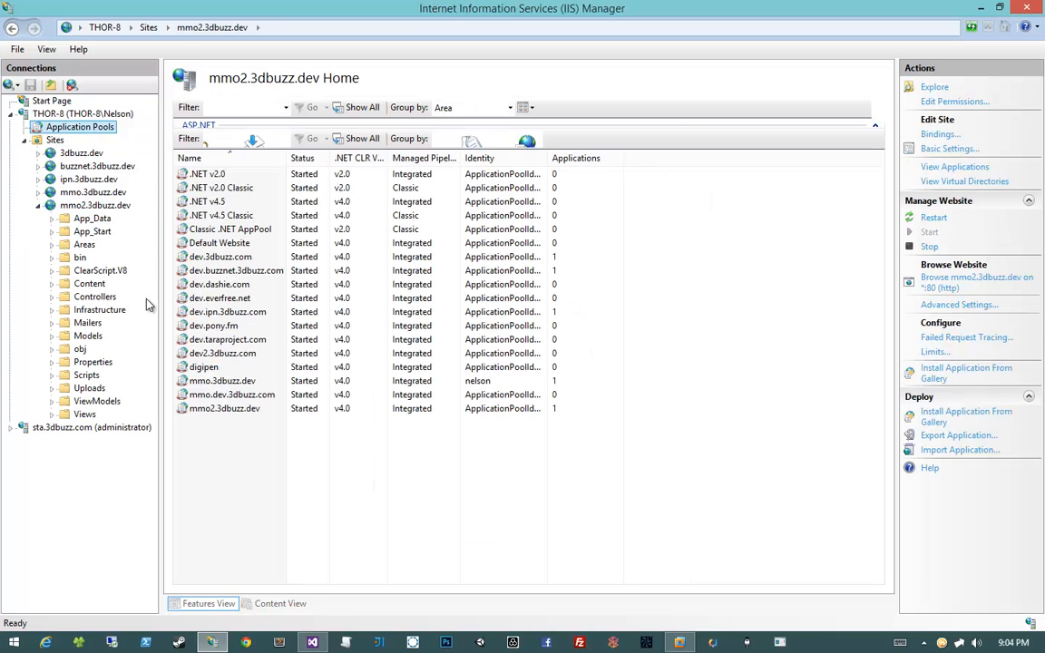
left_click(87, 206)
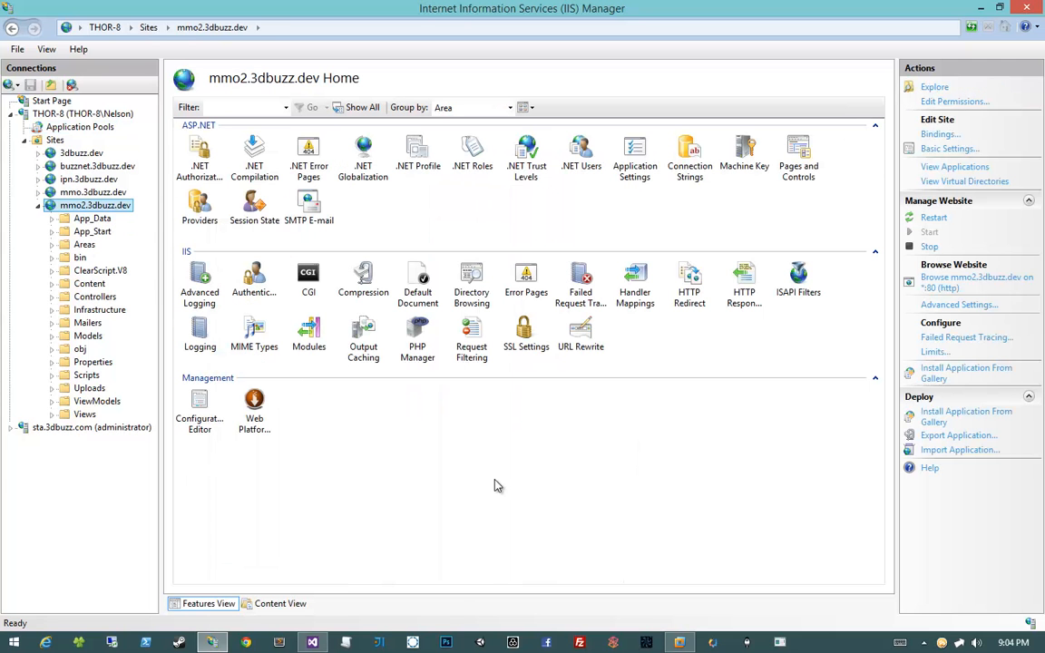
right_click(476, 445)
left_click(444, 469)
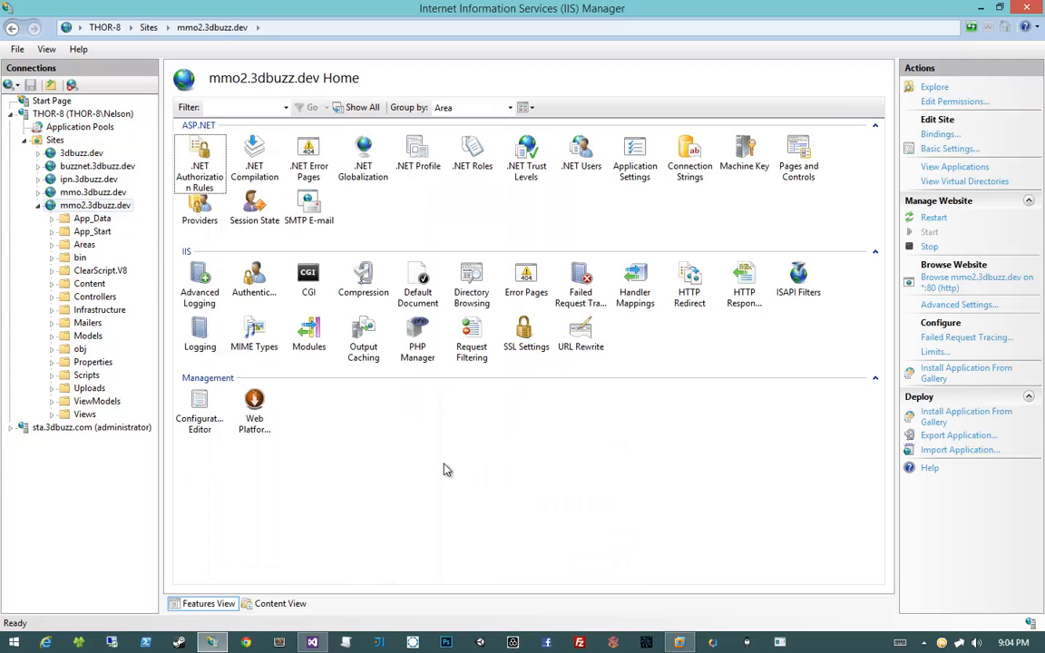
right_click(444, 469)
left_click(422, 464)
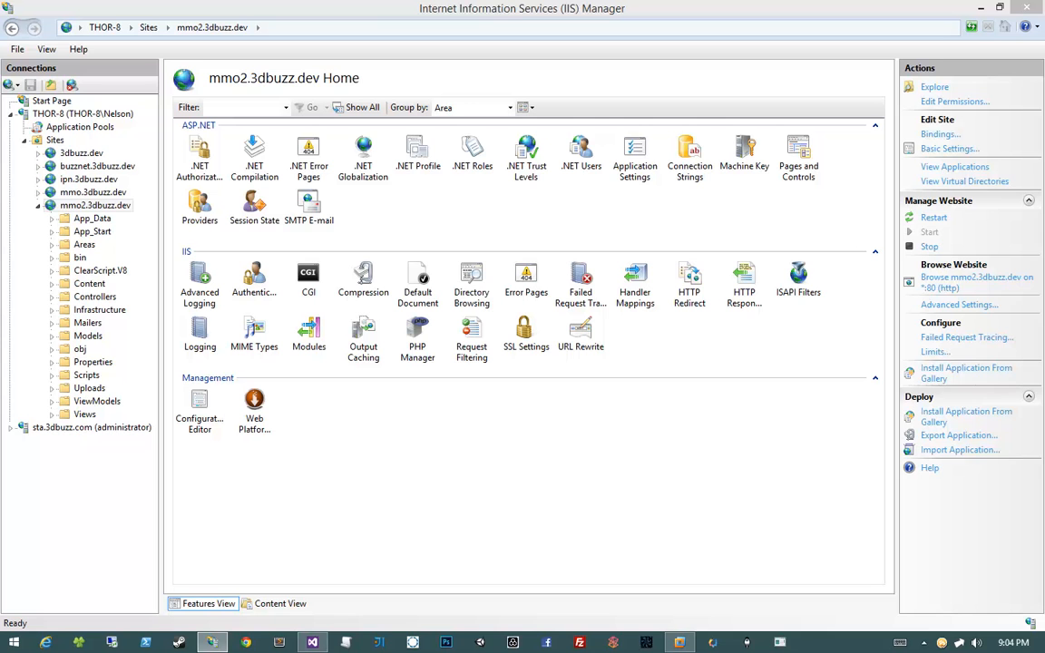
Snap Chrome to the right half beside IIS Manager and inspect the mmo2.3dbuzz.dev address
left_click_drag(1044, 313, 612, 196)
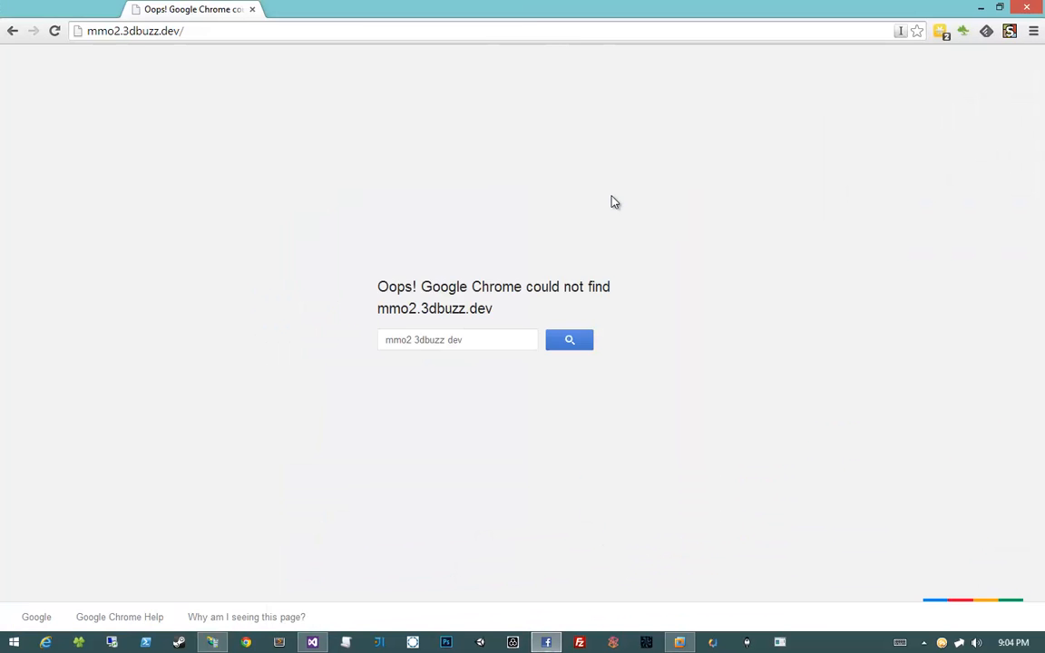
key("super+Right")
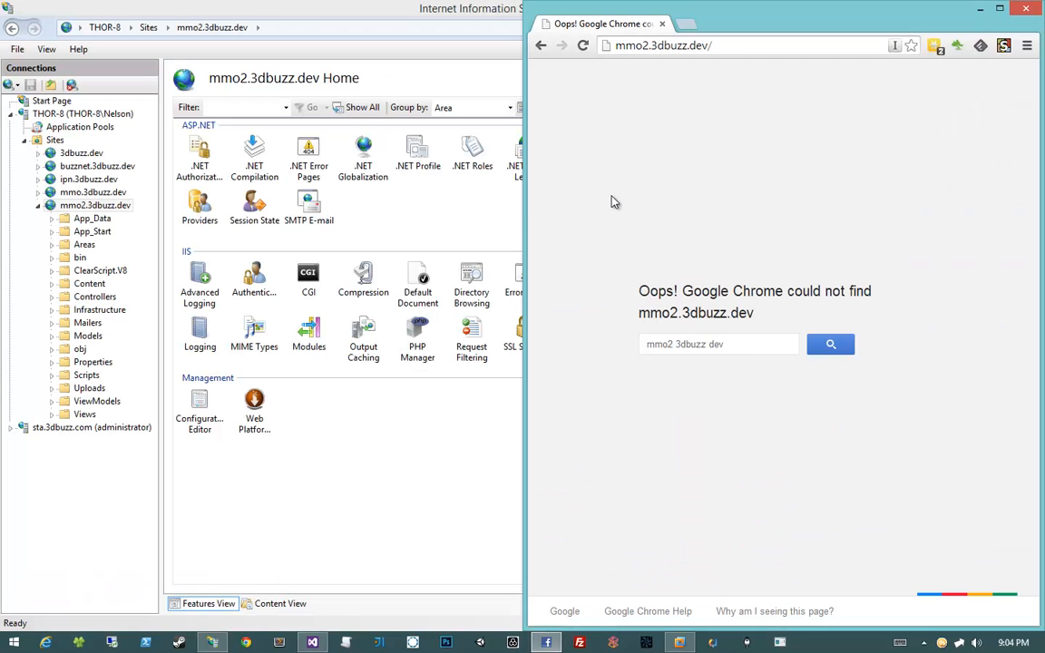
left_click(695, 46)
left_click(691, 45)
left_click(713, 44, "shift")
left_click_drag(778, 42, 503, 46)
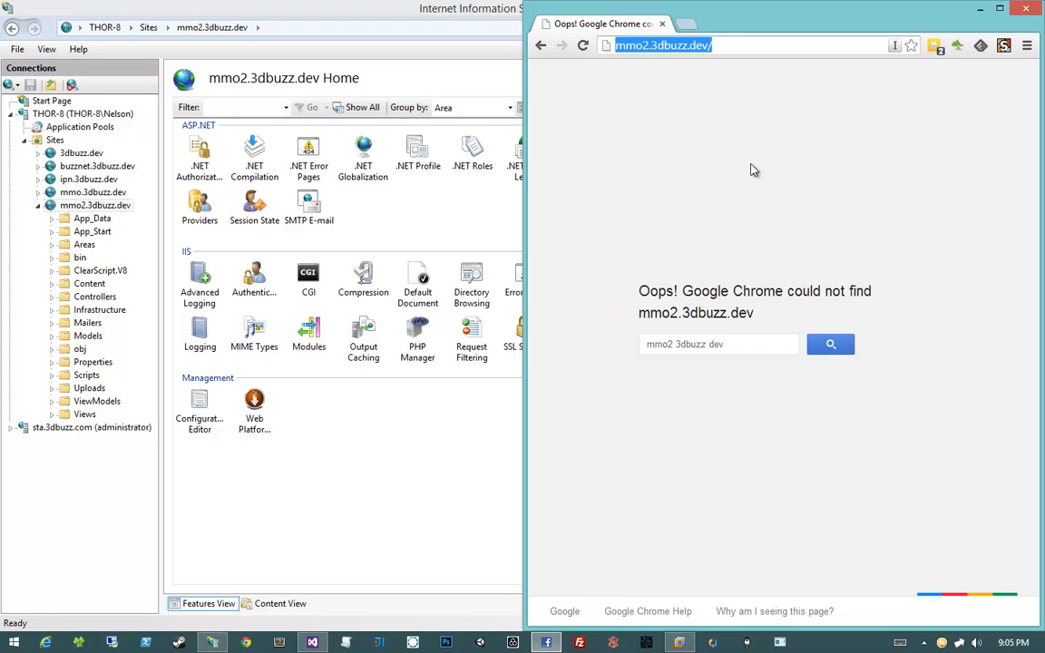
left_click(761, 170)
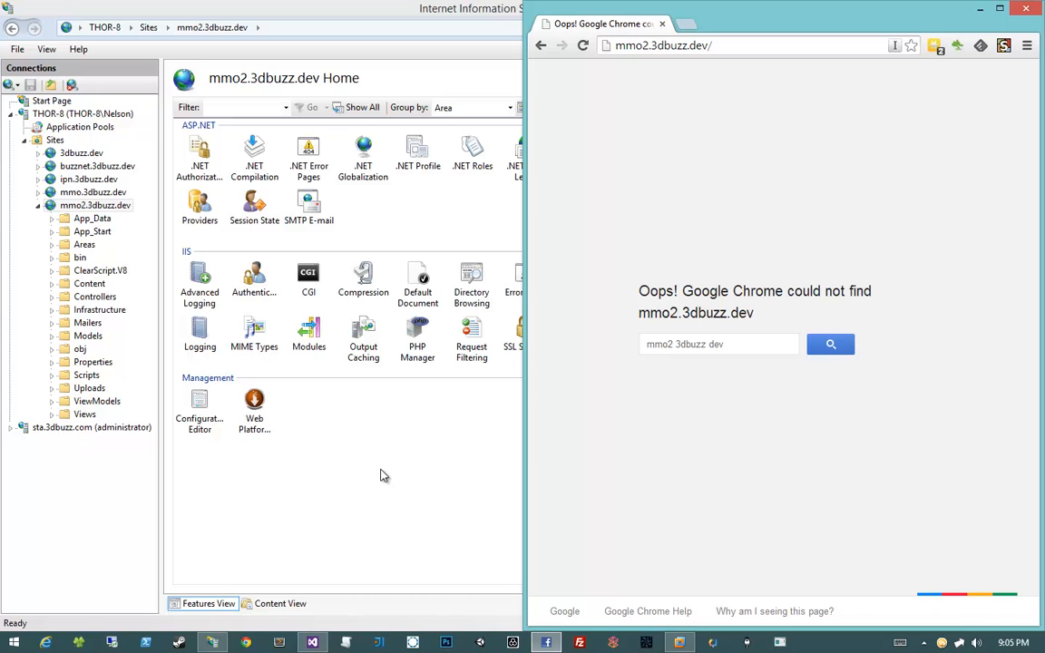
Launch Notepad as administrator from its taskbar jump list and resize the window
right_click(625, 198)
key("Escape")
mouse_move(284, 641)
left_click(288, 604)
right_click(287, 606)
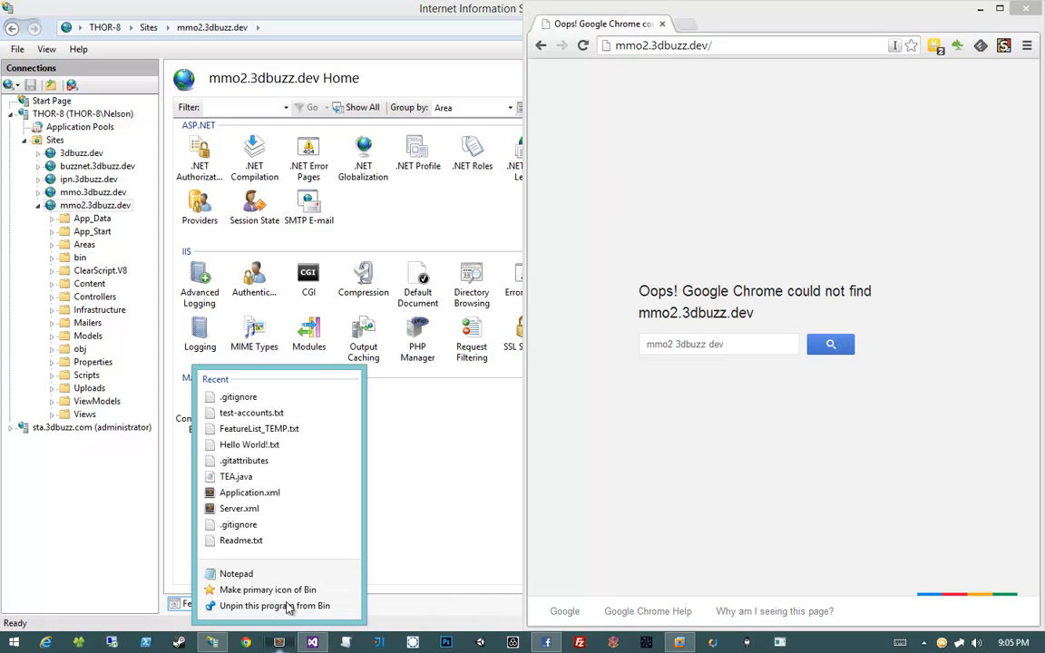
right_click(239, 574)
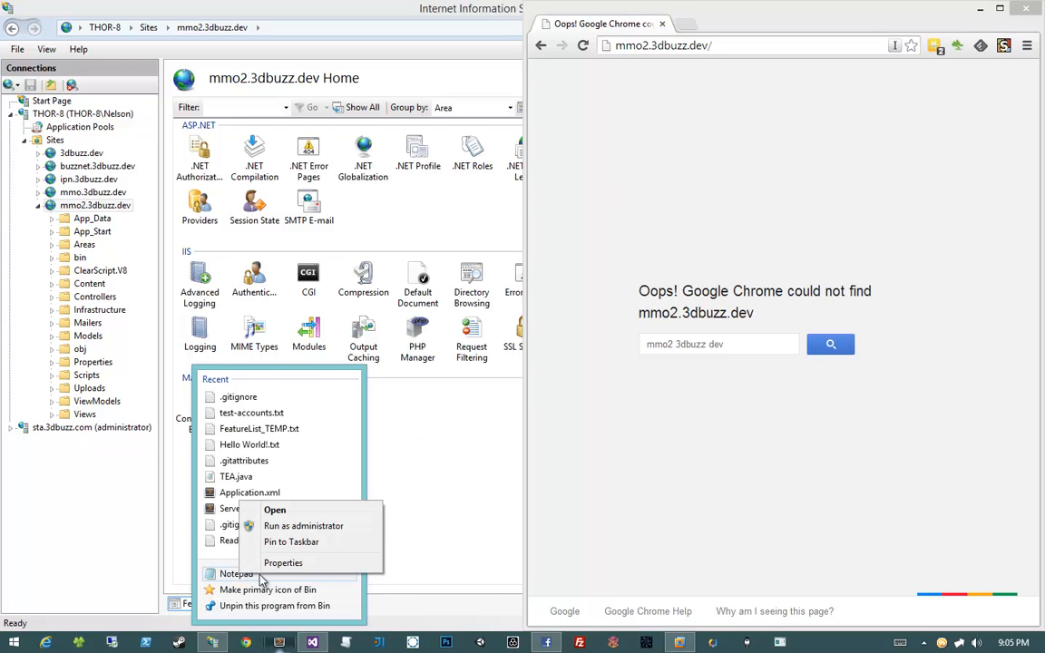
left_click(318, 533)
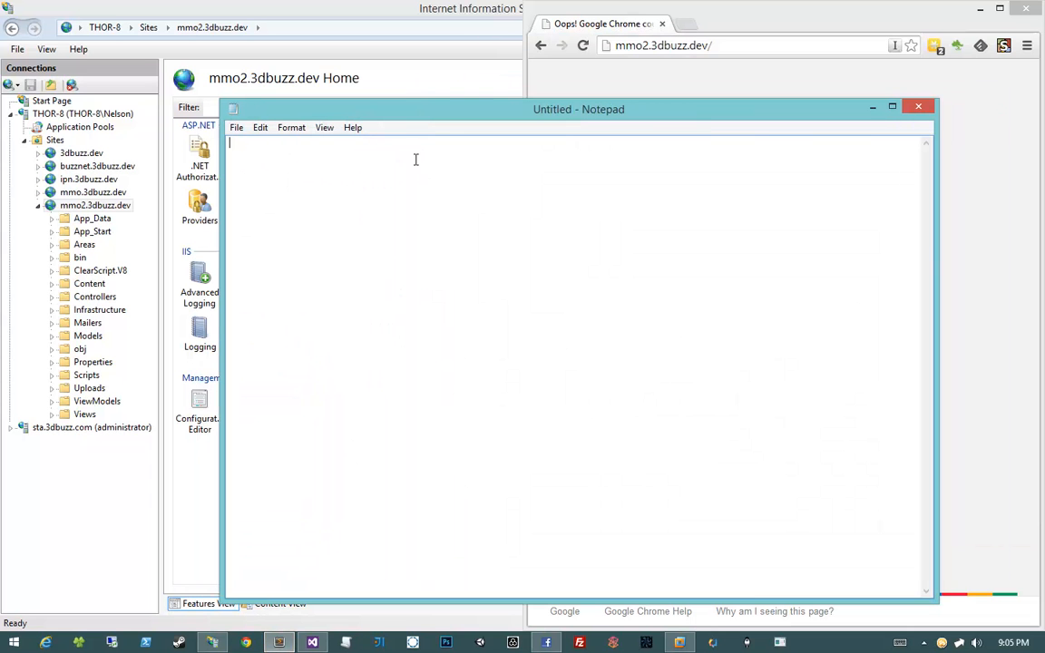
left_click_drag(403, 240, 1043, 155)
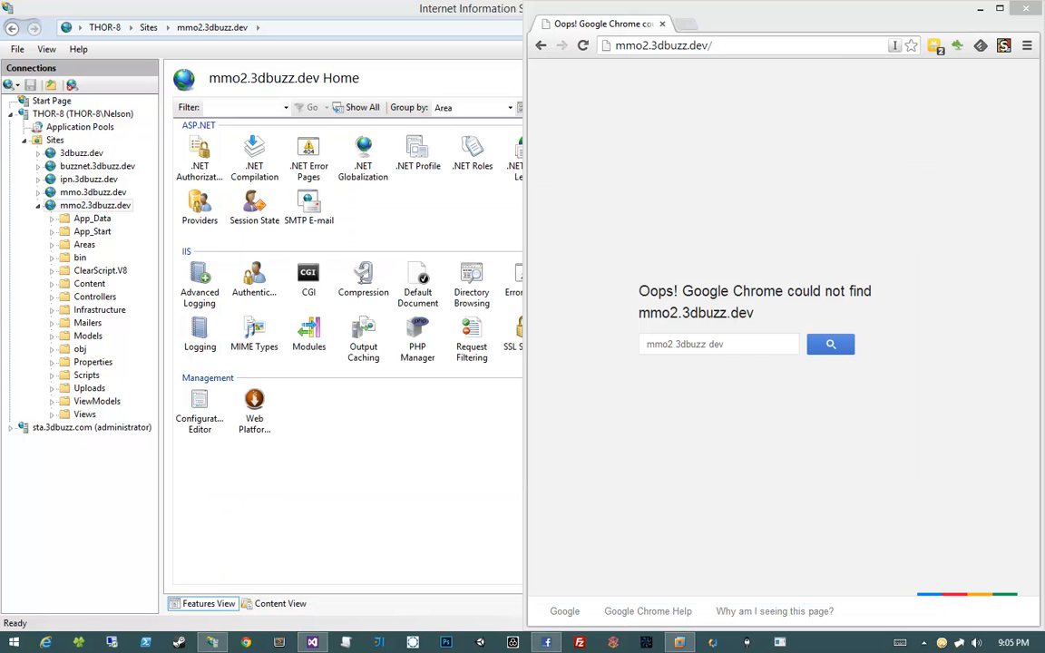
In the Open dialog, navigate to C:\Windows\System32\drivers\etc
left_click_drag(1043, 151, 350, 95)
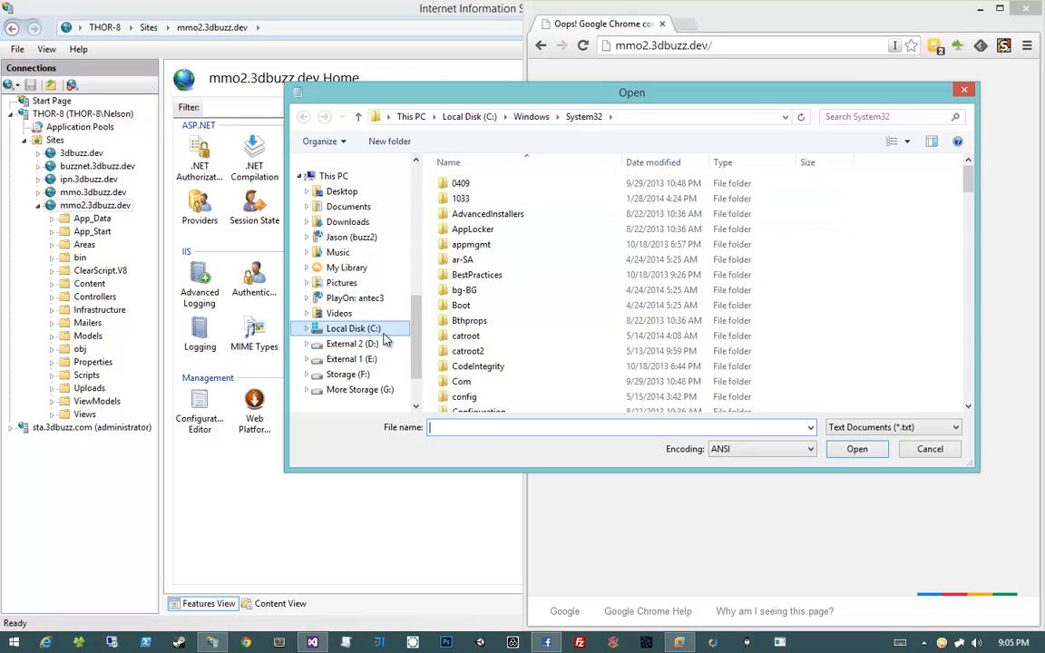
left_click(354, 328)
scroll(863, 330, "down", 1)
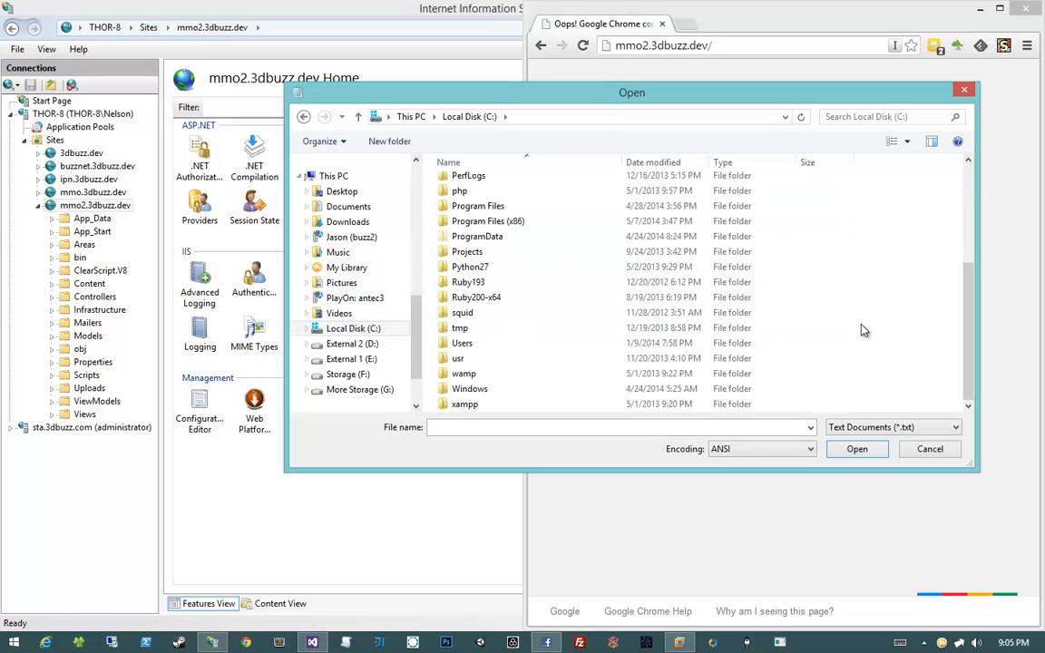
double_click(542, 389)
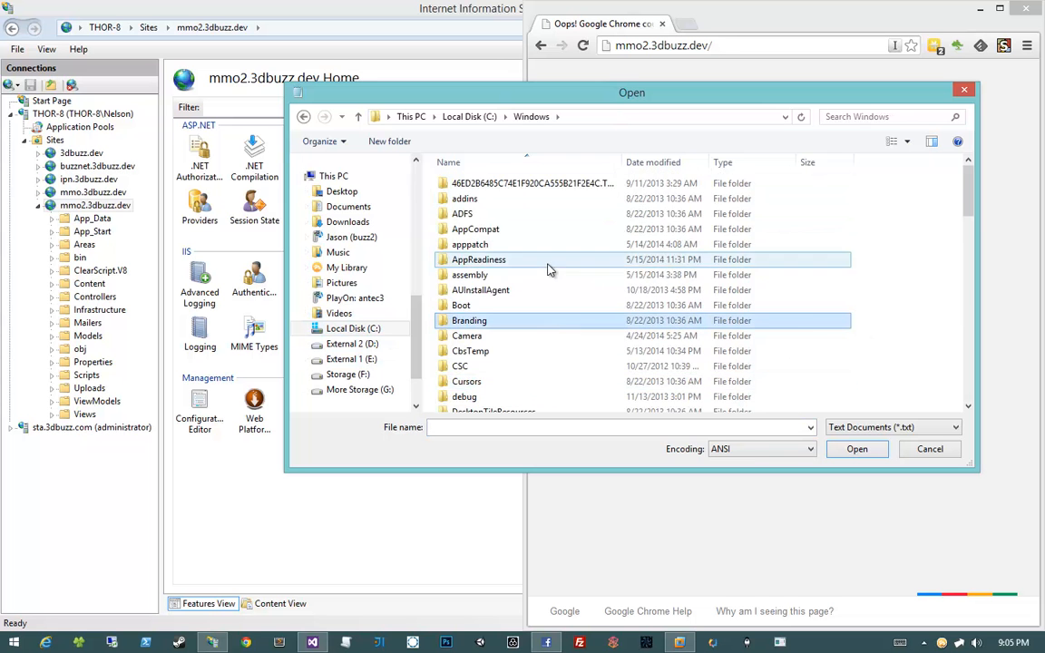
scroll(562, 290, "down", 6)
scroll(566, 300, "up", 2)
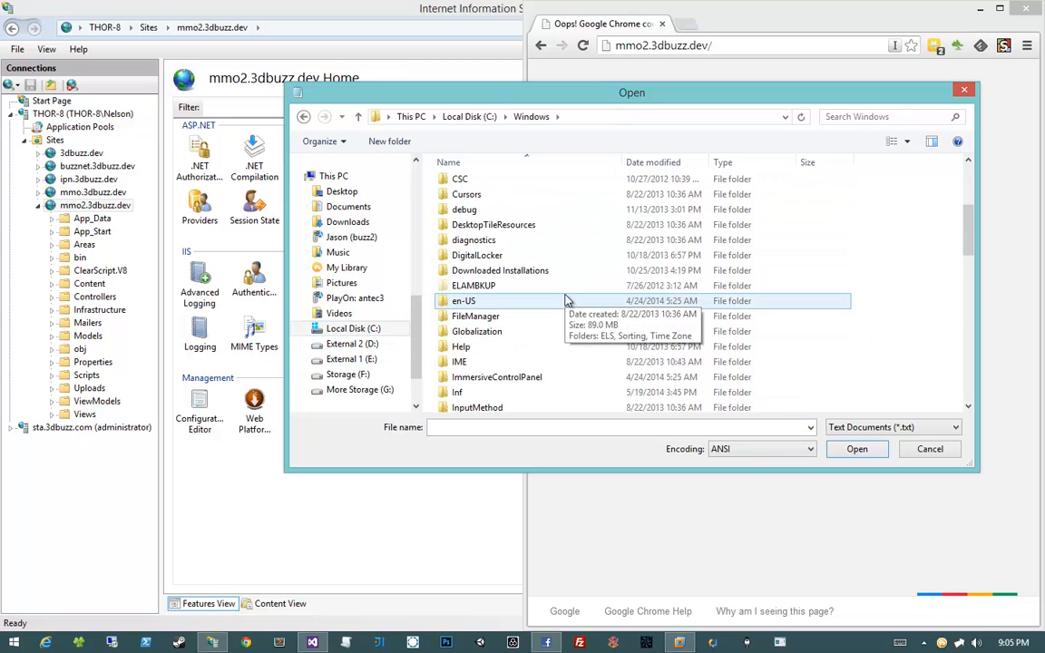
scroll(531, 345, "down", 5)
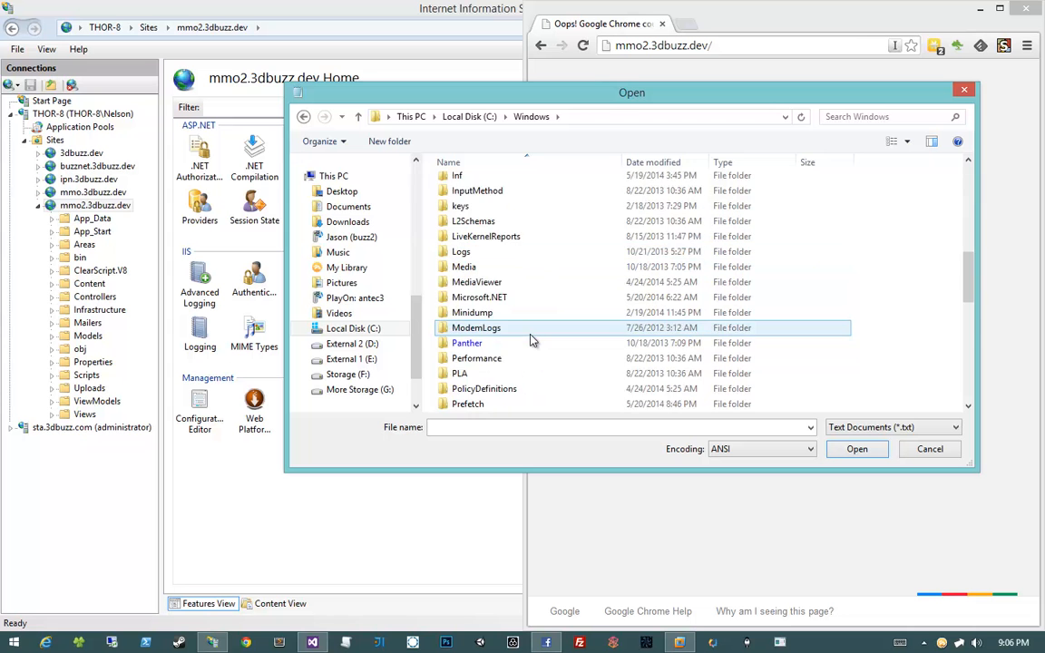
scroll(532, 340, "down", 9)
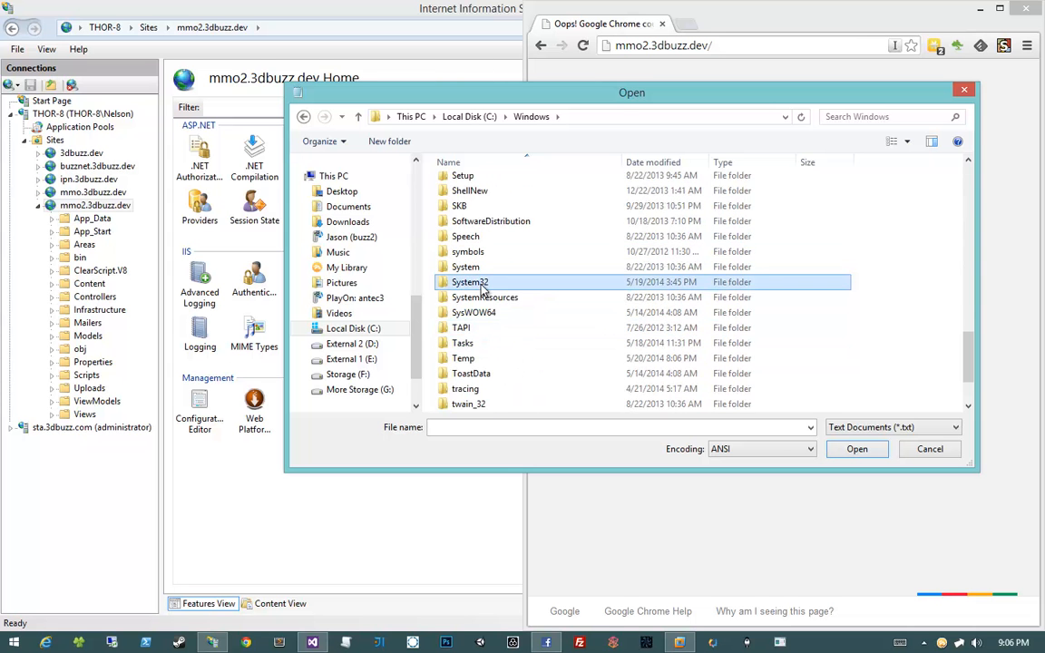
double_click(481, 286)
scroll(477, 295, "down", 5)
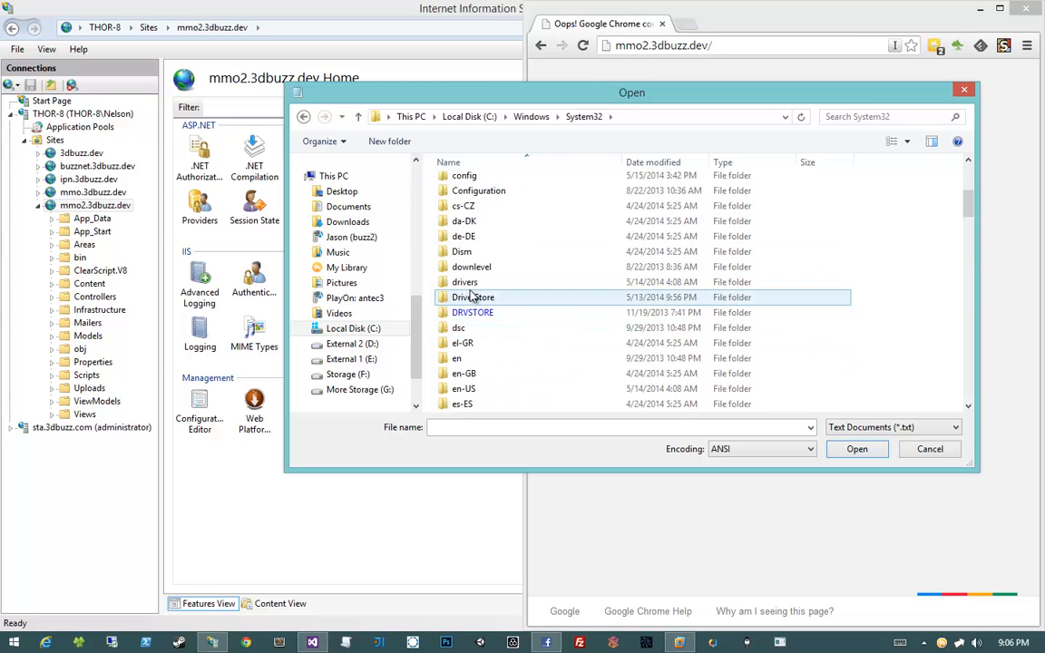
double_click(465, 283)
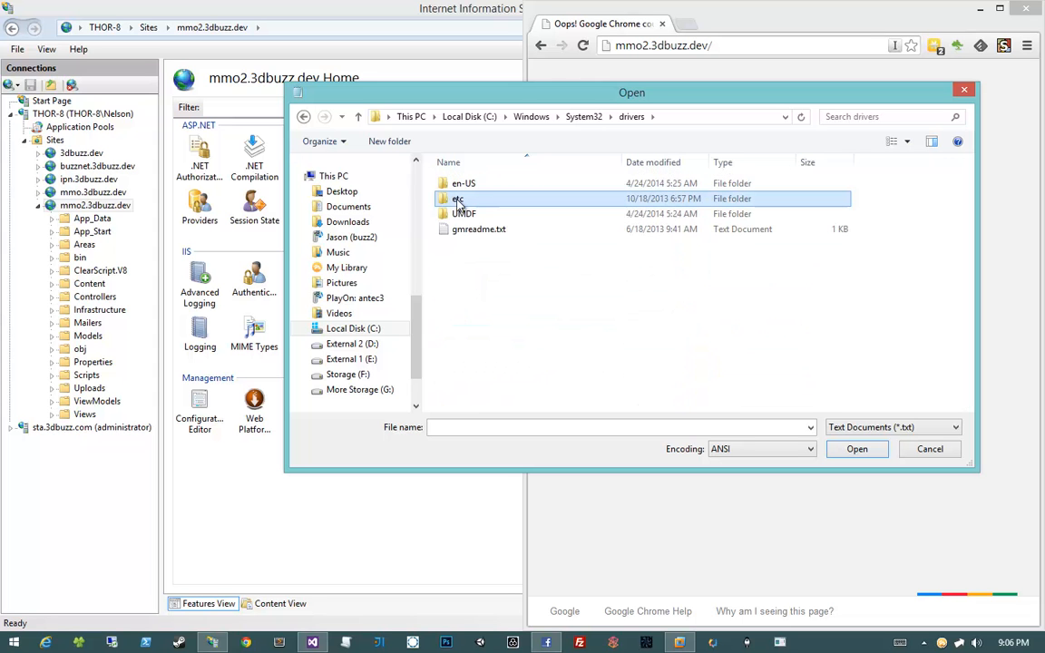
double_click(461, 199)
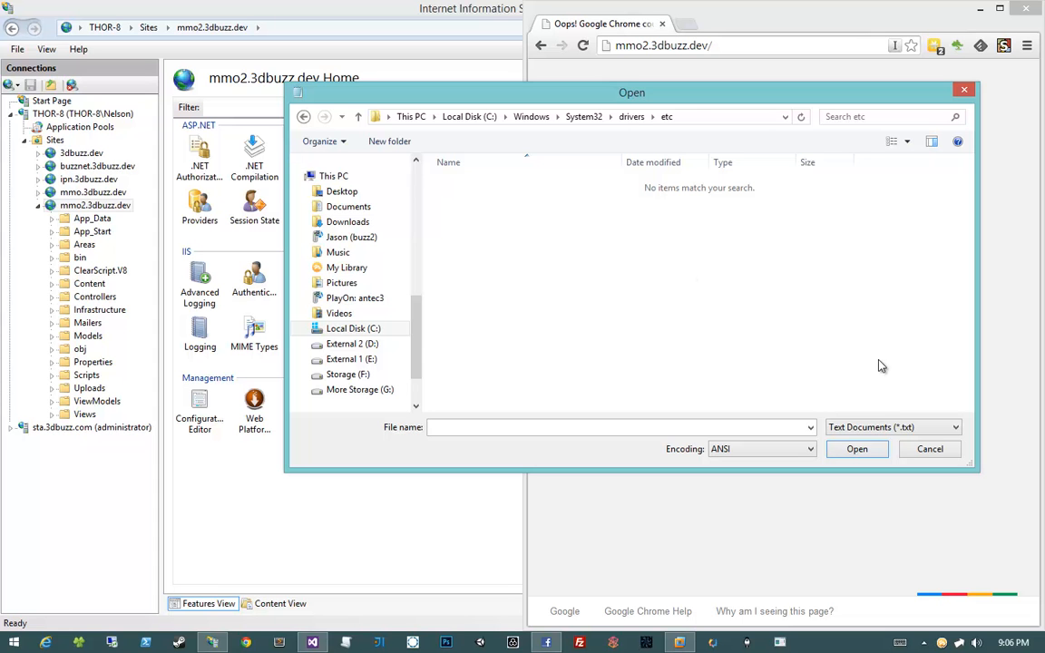
List All Files and open the hosts file
left_click(852, 428)
left_click(853, 454)
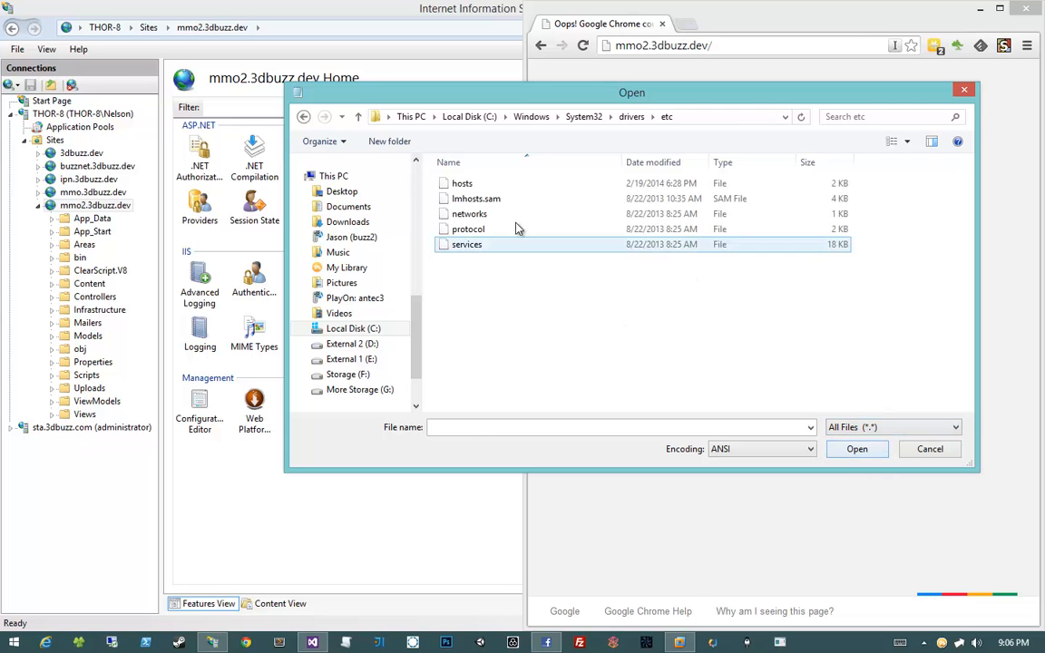
left_click(538, 185)
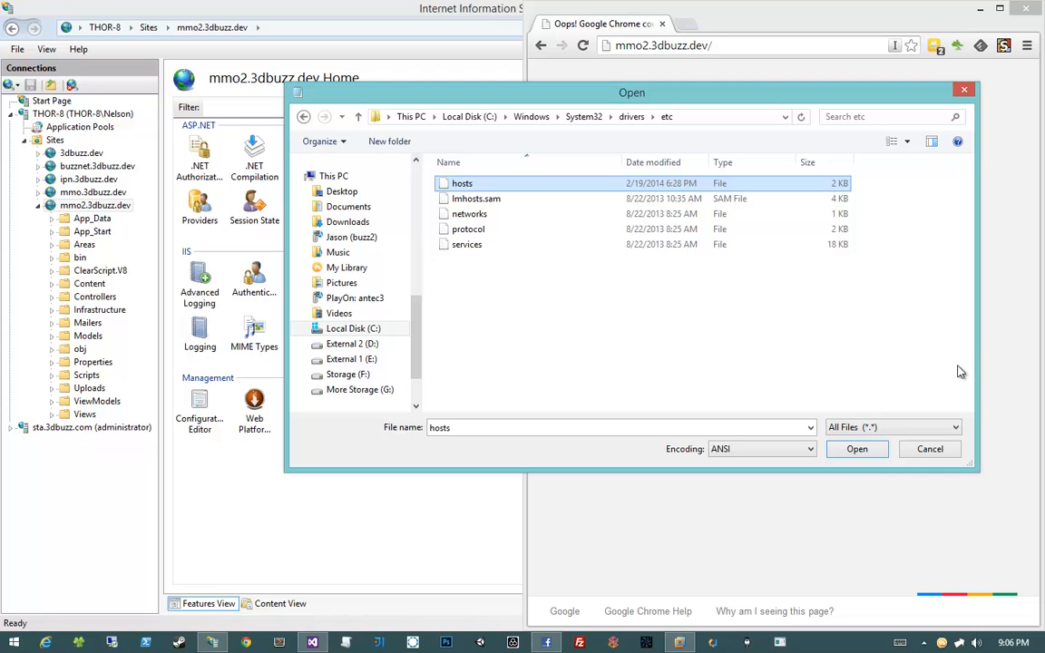
left_click(857, 449)
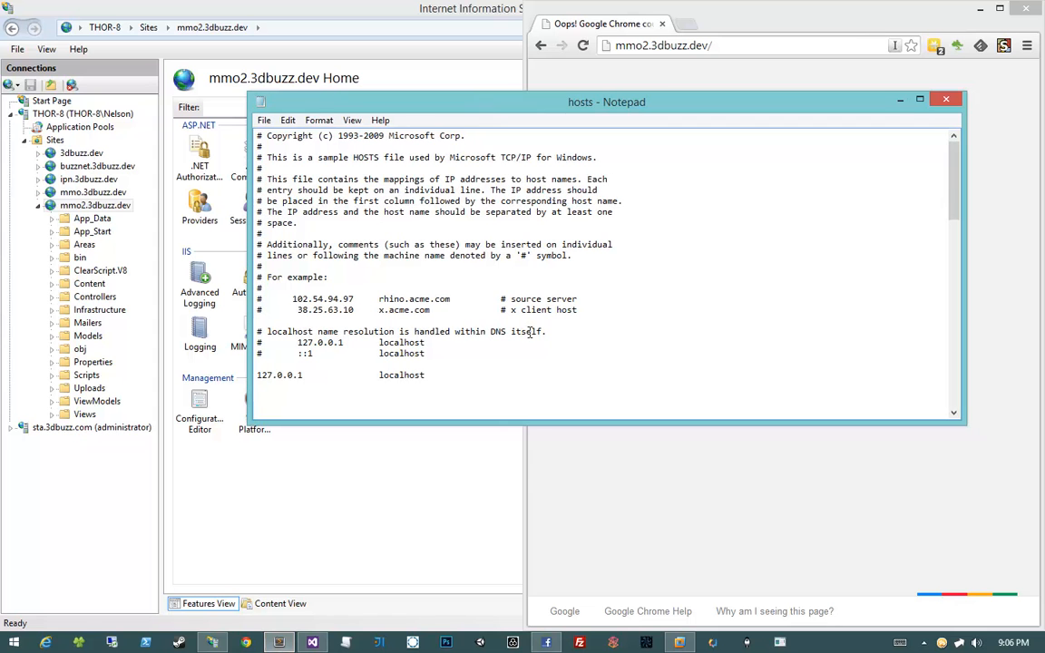
Add a hosts entry '127.0.0.1 mmo2.3dbuzz.dev' on a new line below the localhost entry
left_click_drag(533, 424, 533, 478)
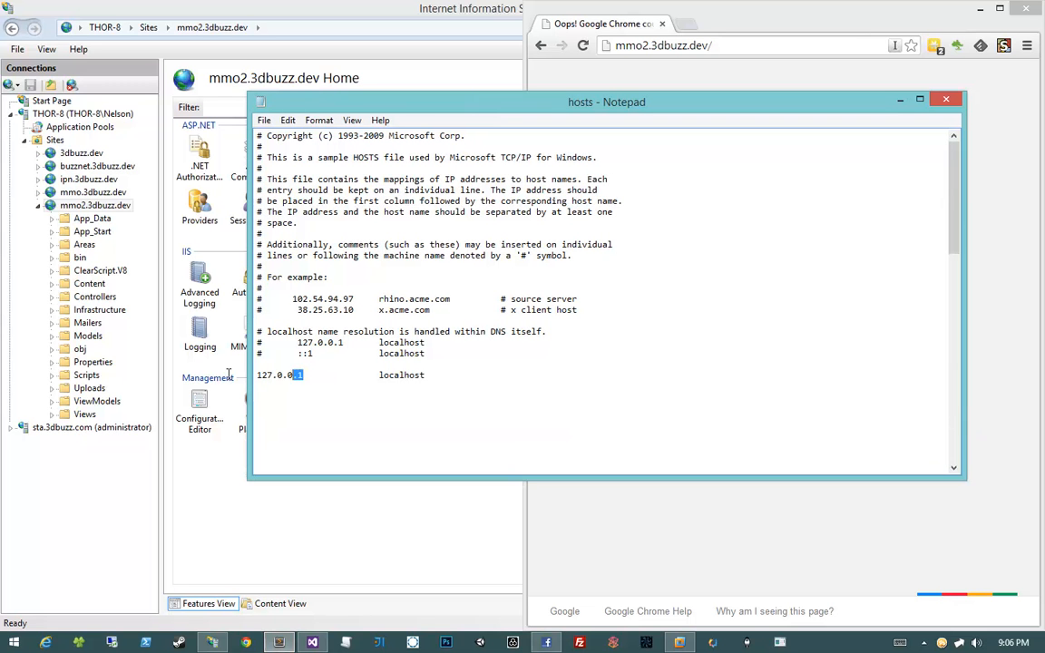
left_click_drag(259, 376, 309, 377)
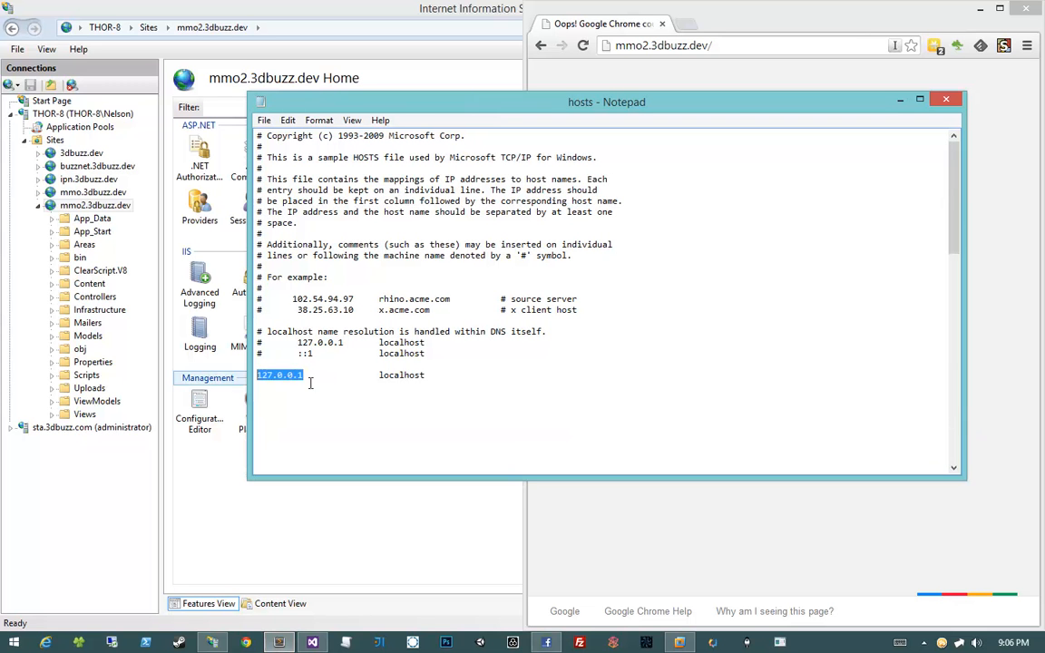
double_click(399, 376)
left_click(489, 374)
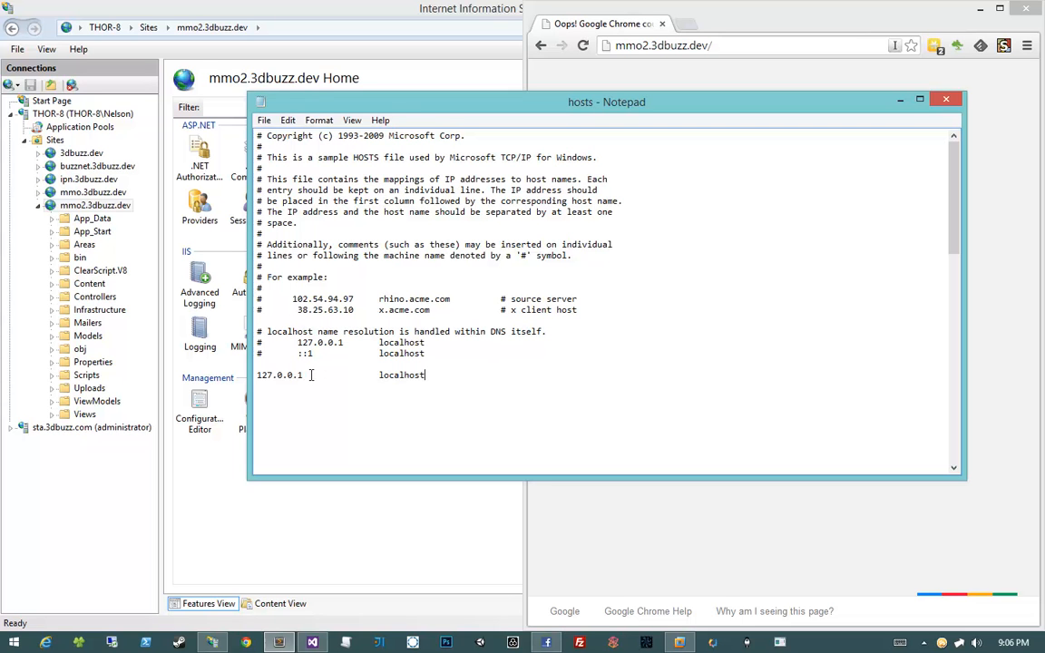
left_click_drag(310, 375, 257, 375)
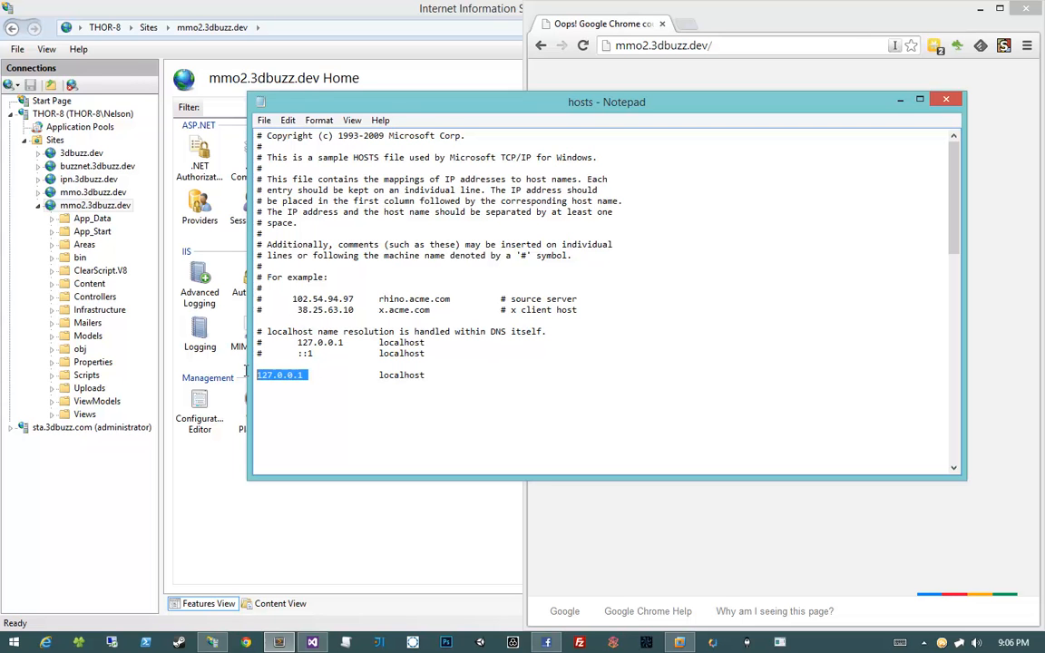
left_click(361, 390)
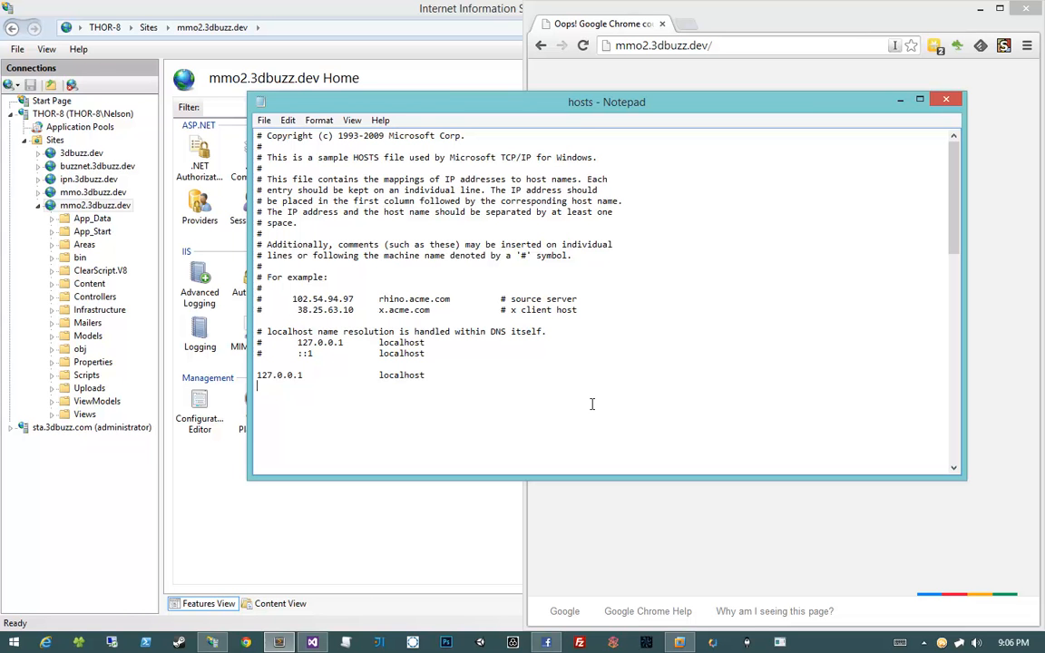
type("127.0.0.1")
key("Tab")
key("Tab")
type("mmo2.3dbuzz.dev")
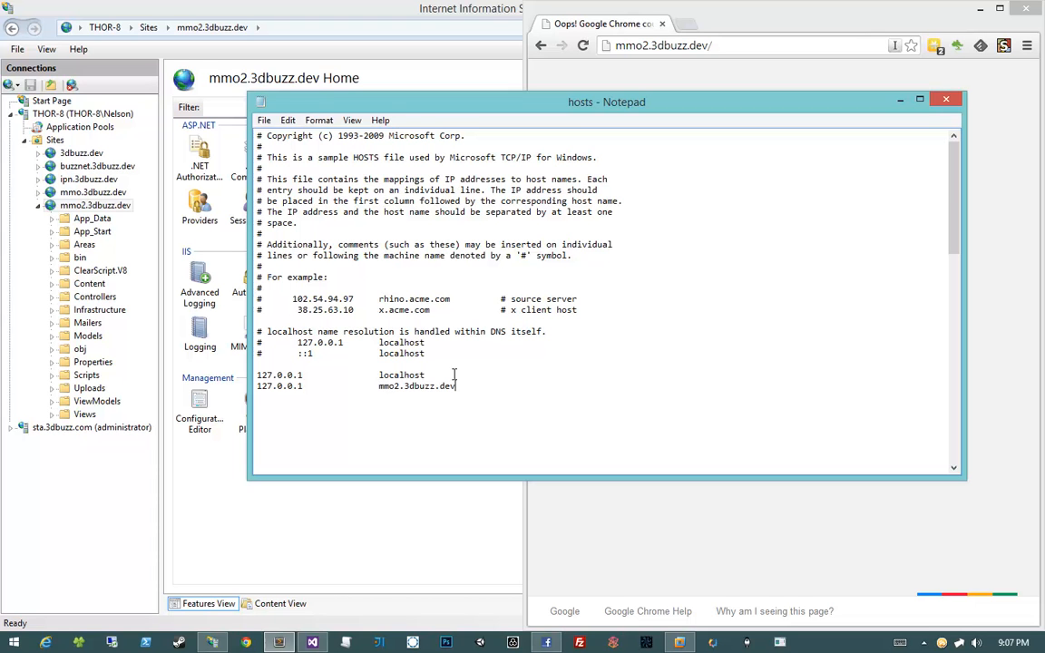
Check that the new line's address and hostname line up with the localhost entry
double_click(429, 387)
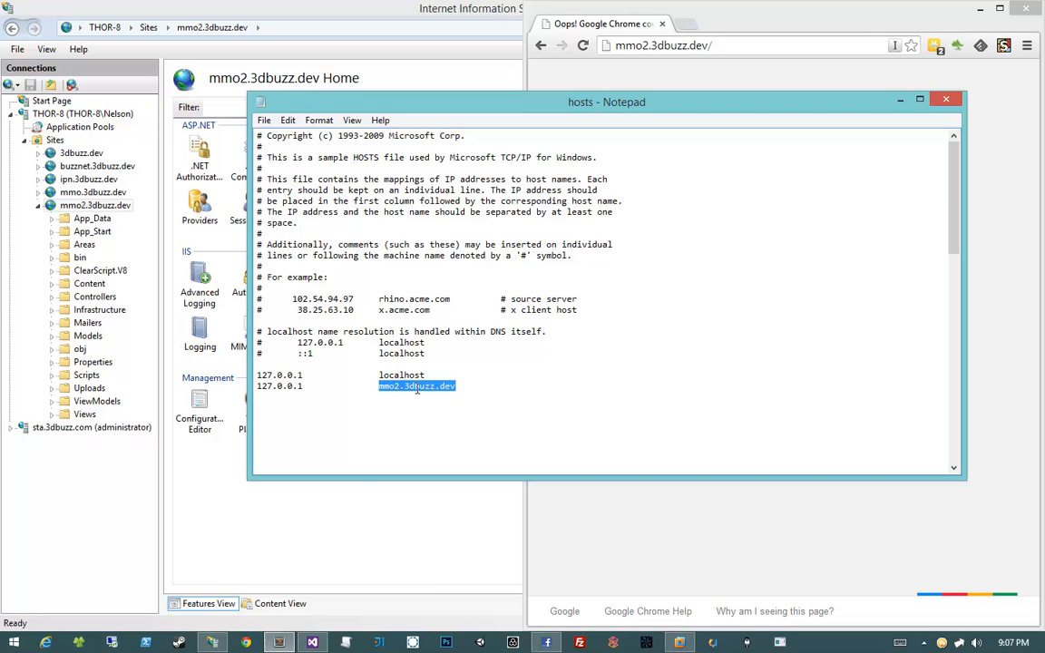
key("shift+Home")
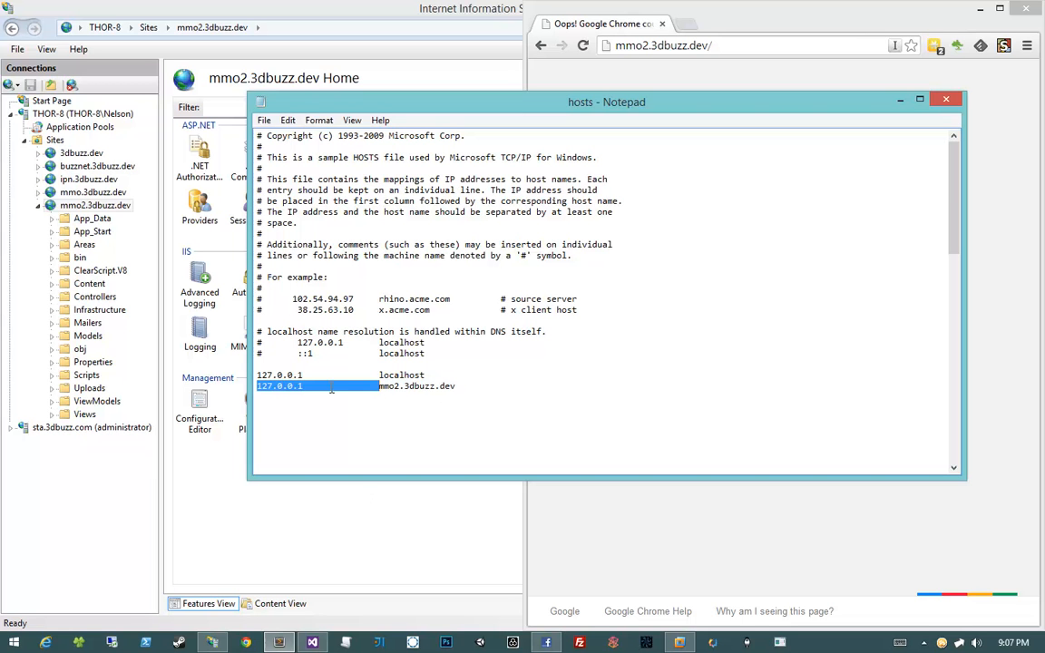
left_click(330, 387)
left_click_drag(308, 386, 236, 386)
left_click(309, 387)
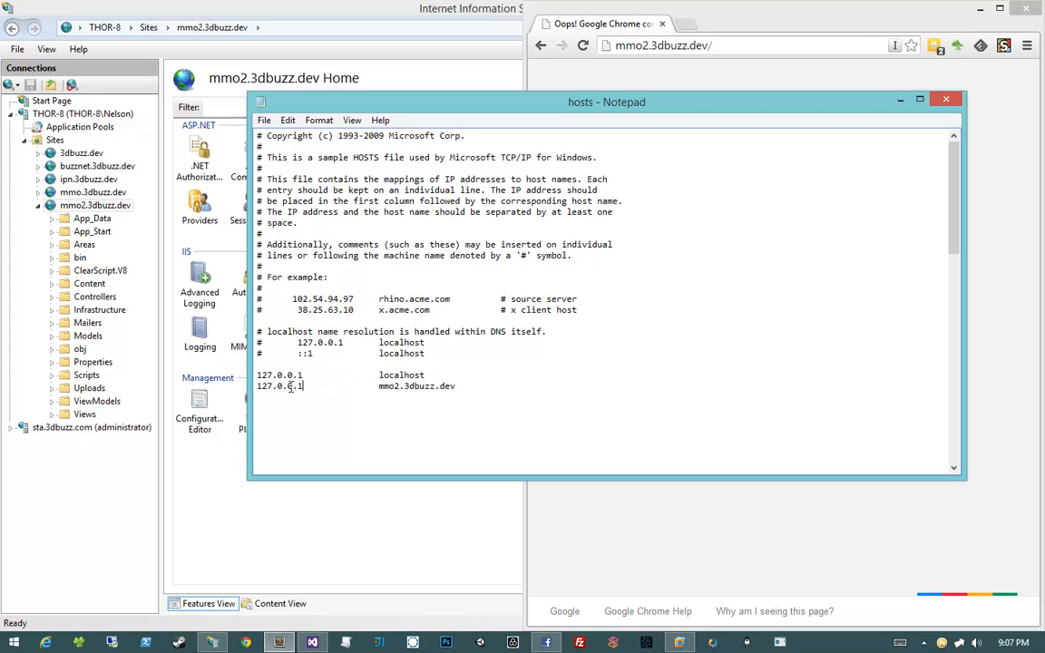
key("shift+Home")
double_click(396, 387)
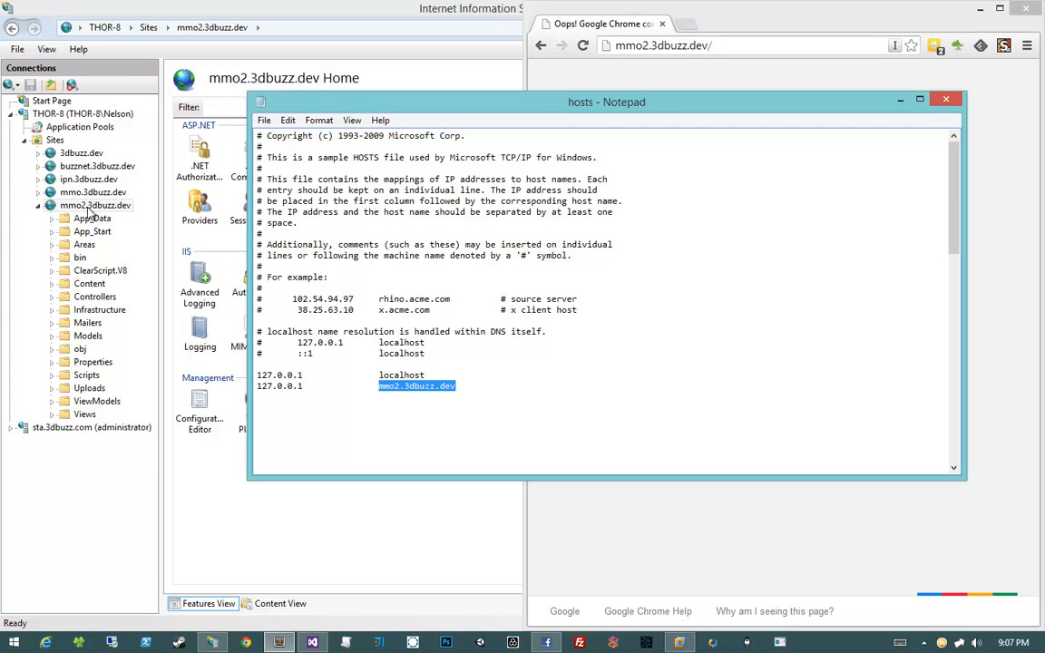
left_click(344, 347)
Save the edited hosts file with File > Save
left_click(264, 120)
left_click(263, 120)
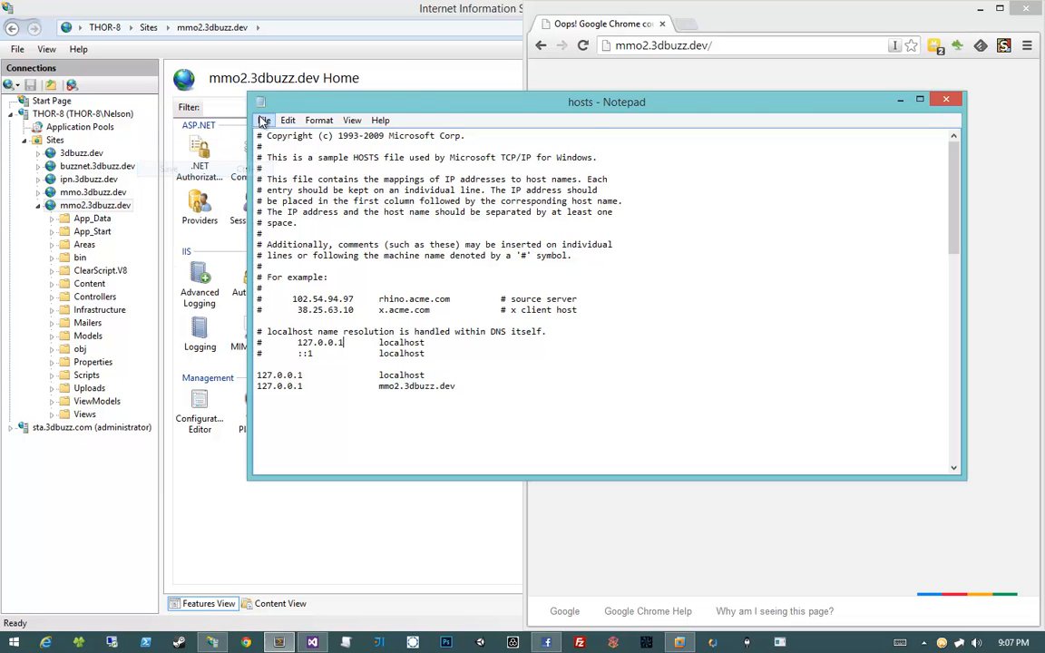
left_click(264, 120)
left_click(208, 169)
left_click(622, 96)
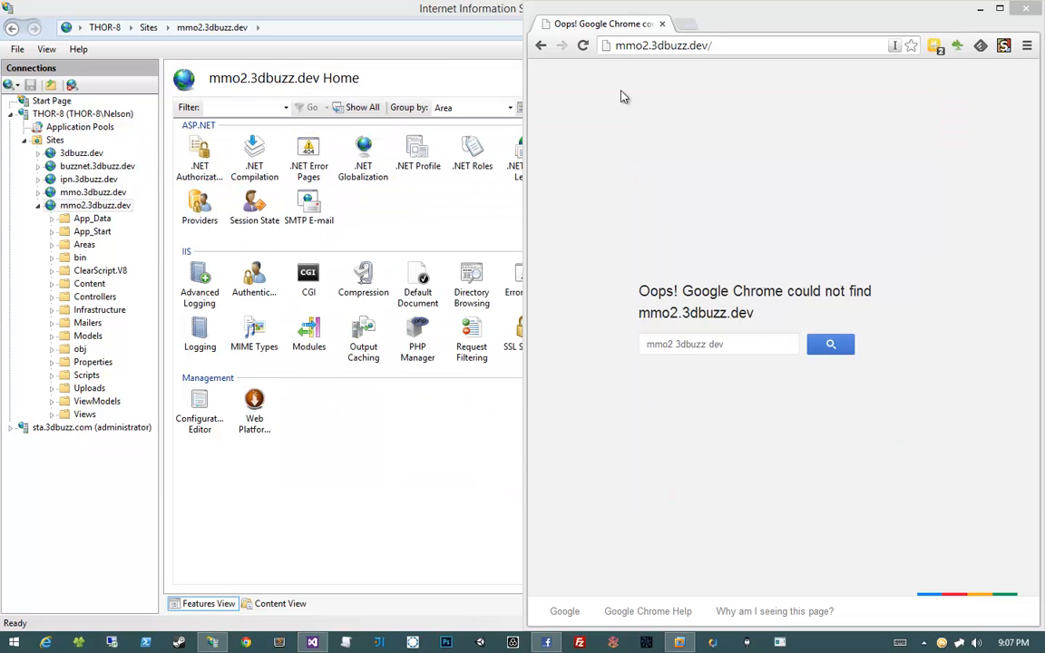
Reload mmo2.3dbuzz.dev and log in with the admin username and password
left_click(582, 44)
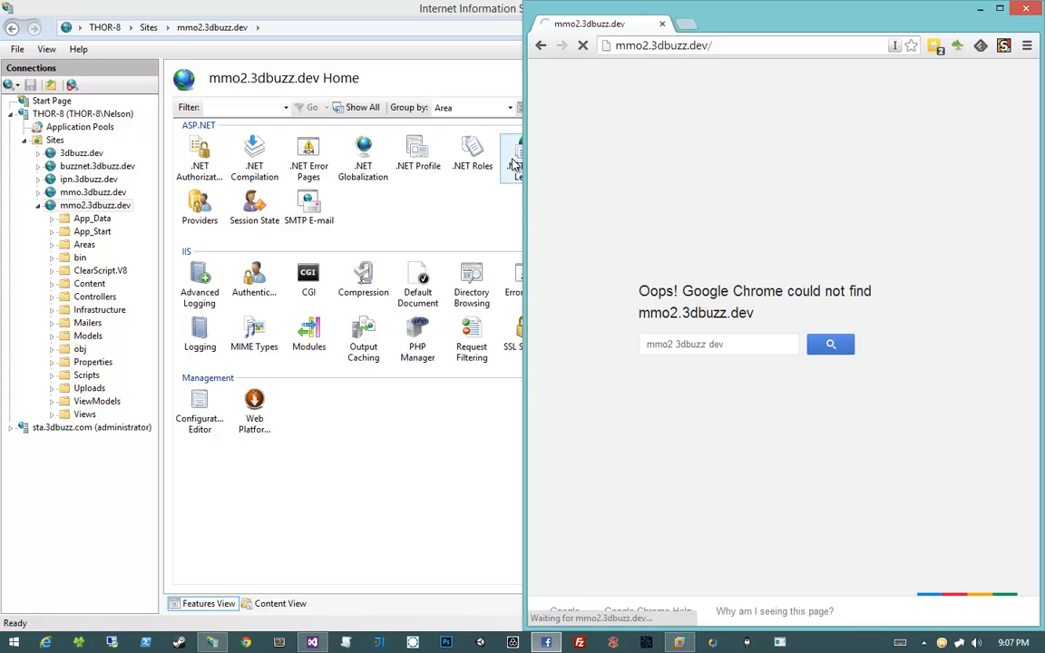
left_click_drag(523, 161, 434, 161)
right_click(581, 145)
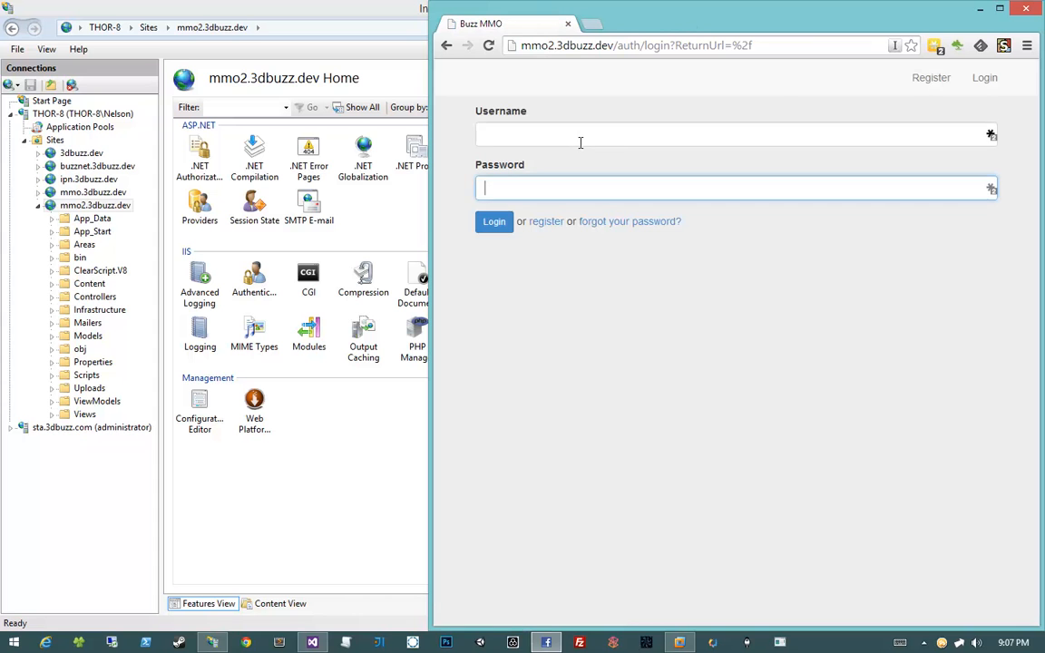
left_click(580, 143)
left_click(691, 237)
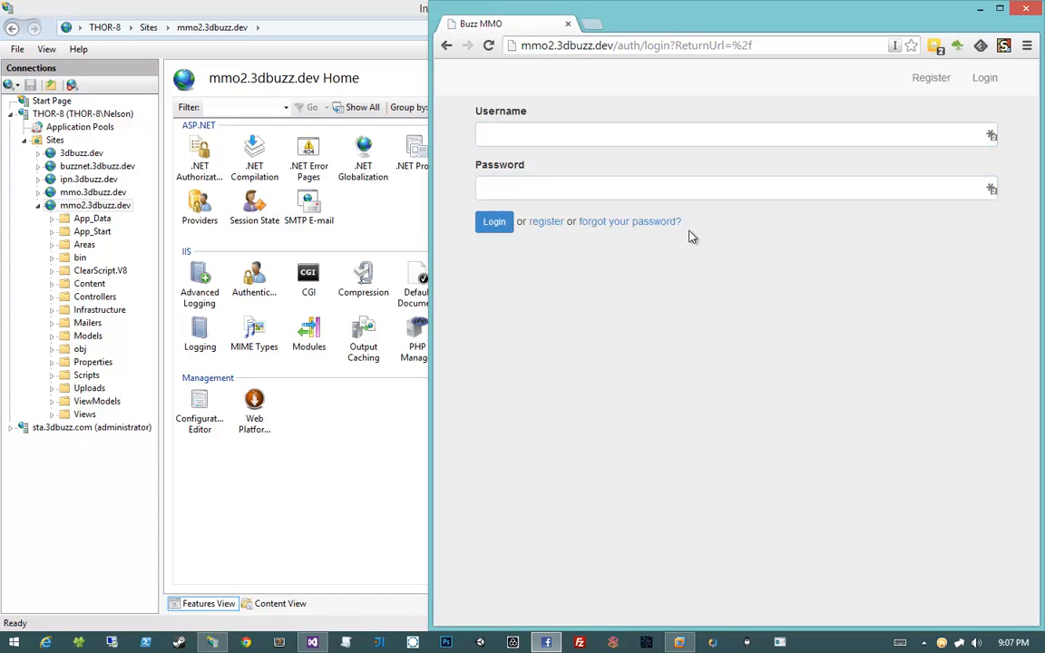
left_click(606, 143)
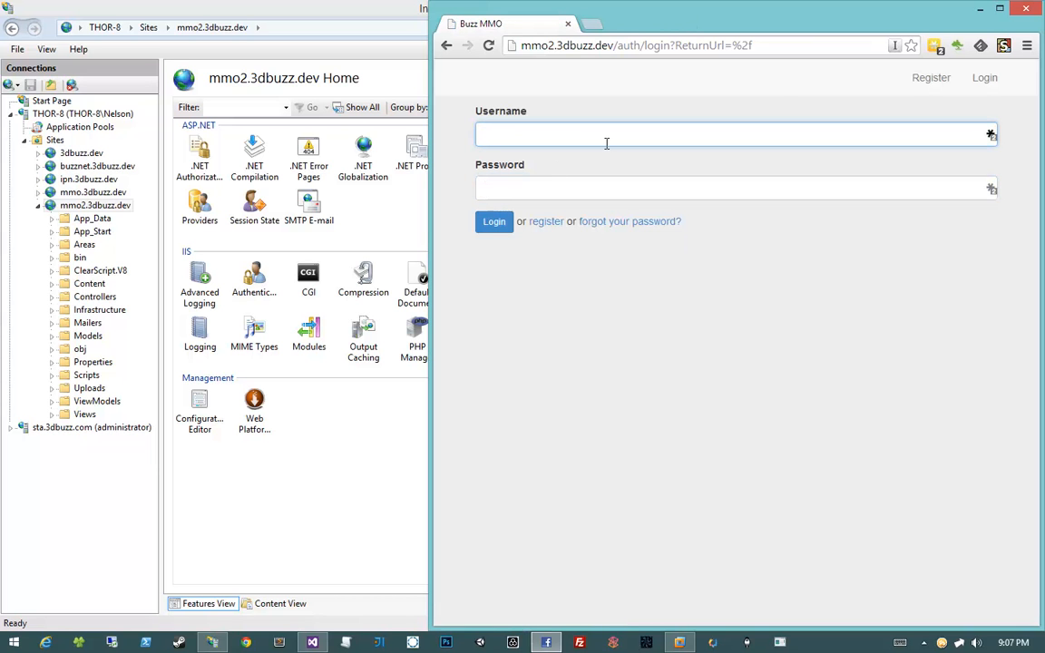
type("admin")
key("Tab")
type("pass")
key("Return")
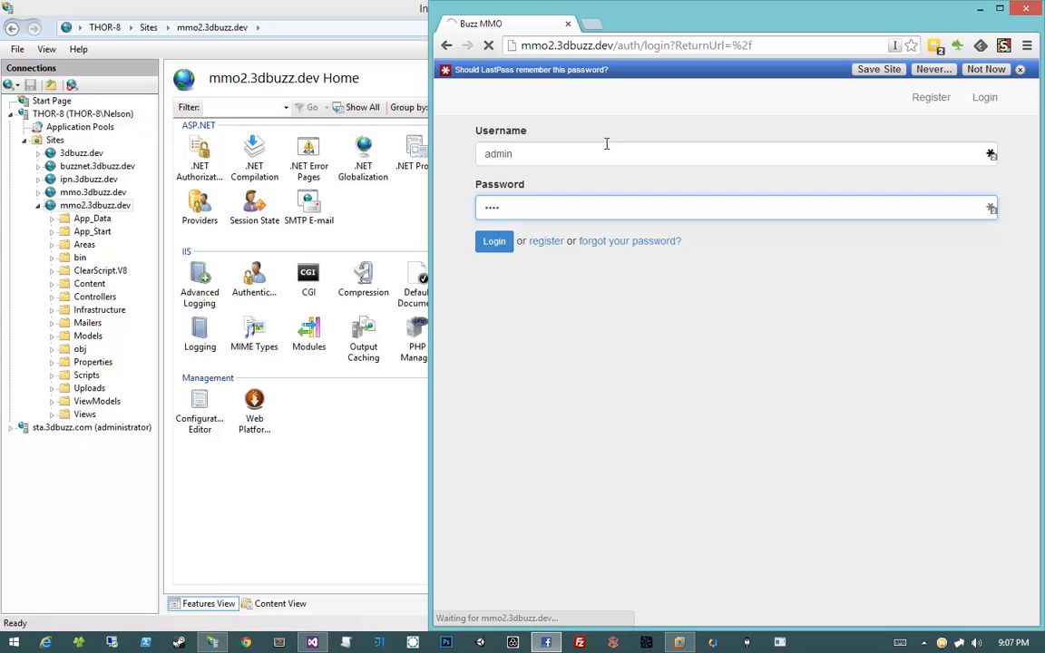
Turn off LastPass password saving for this domain and go to the Admin area
left_click(931, 70)
left_click(848, 102)
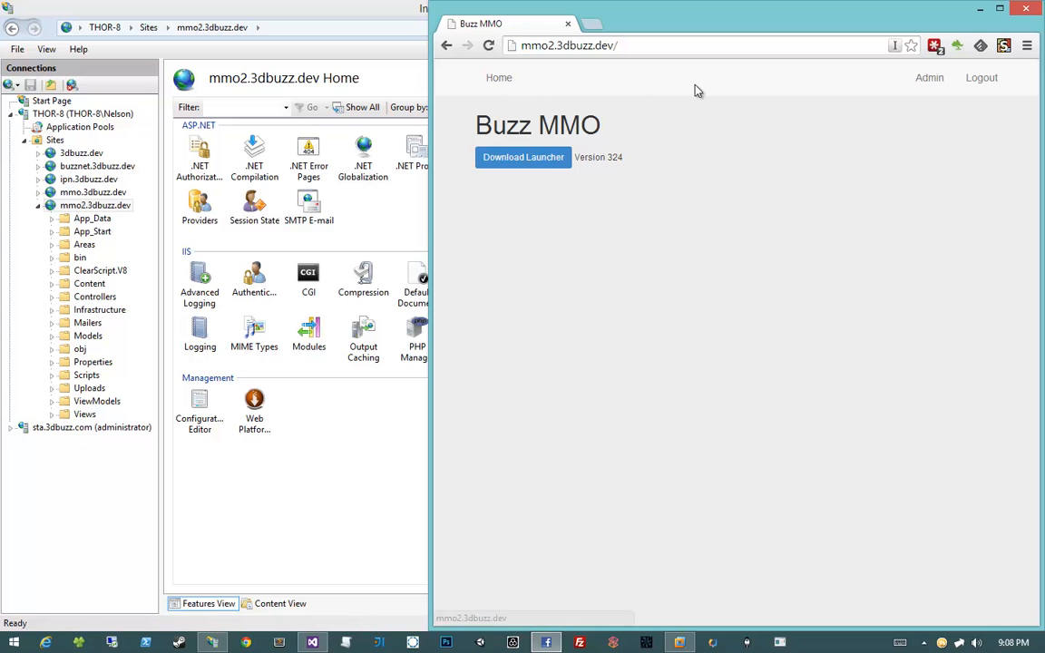
left_click(930, 82)
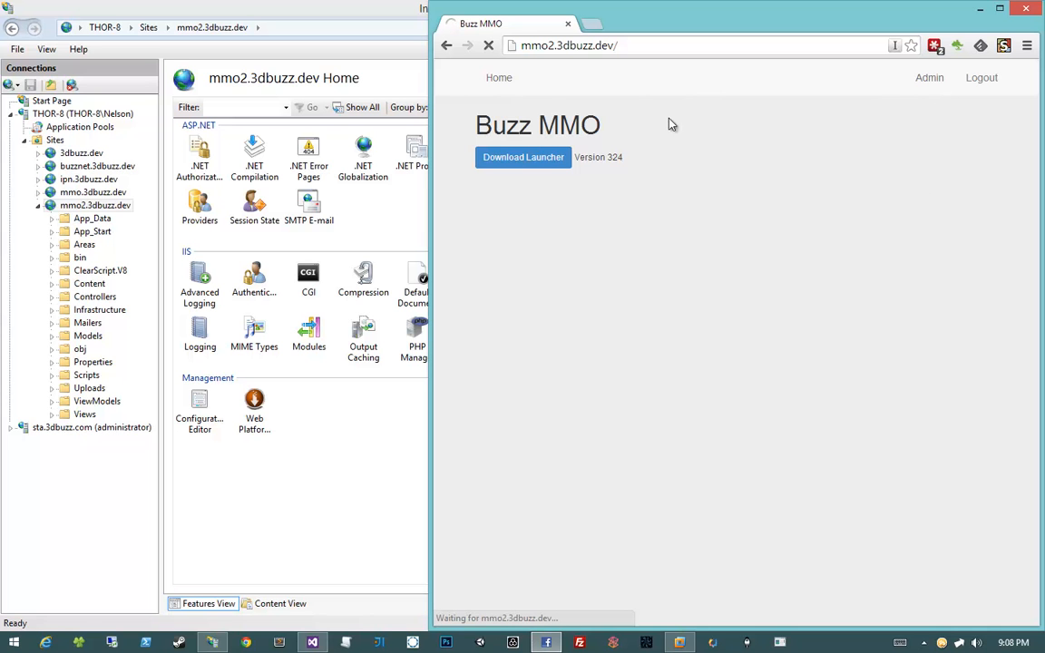
Visit the admin Users, Roles, Settings and Deploy Tokens pages to confirm each loads
left_click(545, 47)
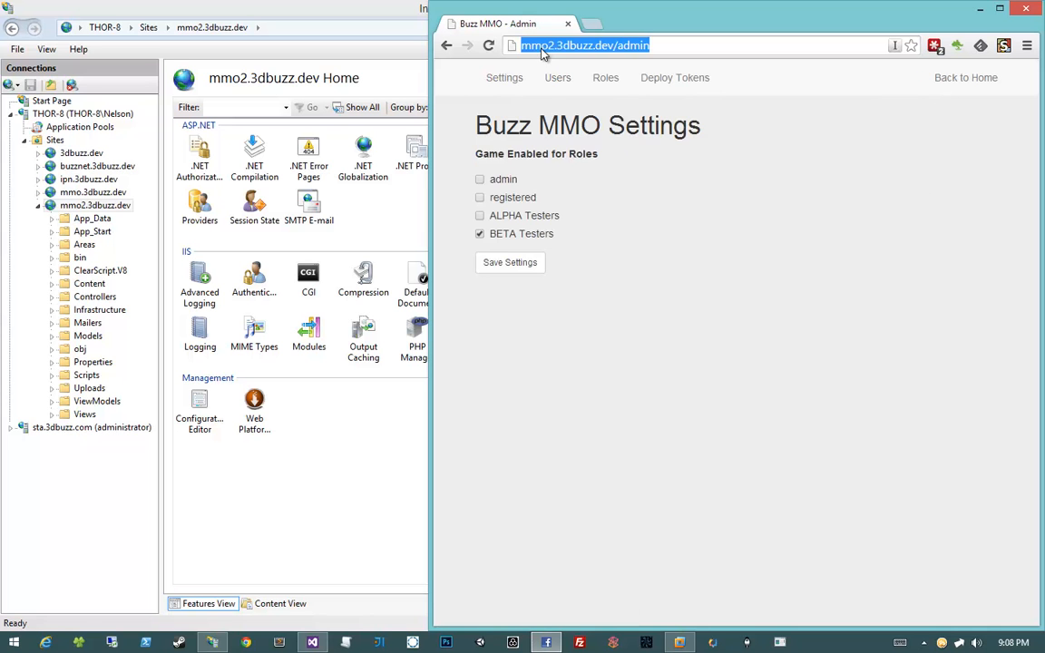
left_click(593, 45)
left_click(555, 79)
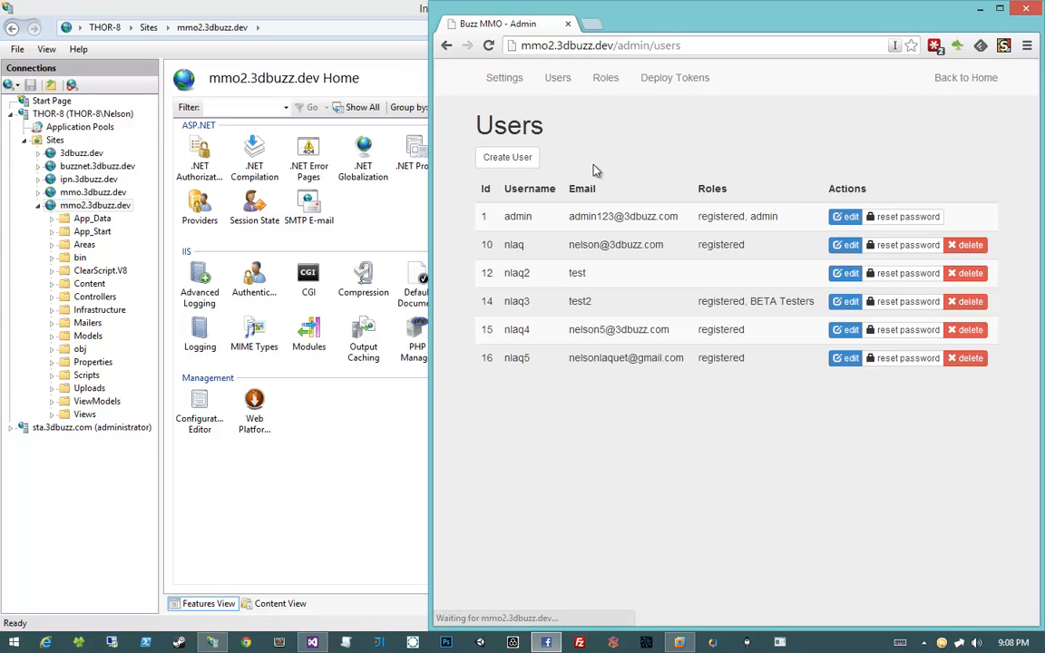
left_click(604, 78)
left_click(497, 84)
double_click(547, 45)
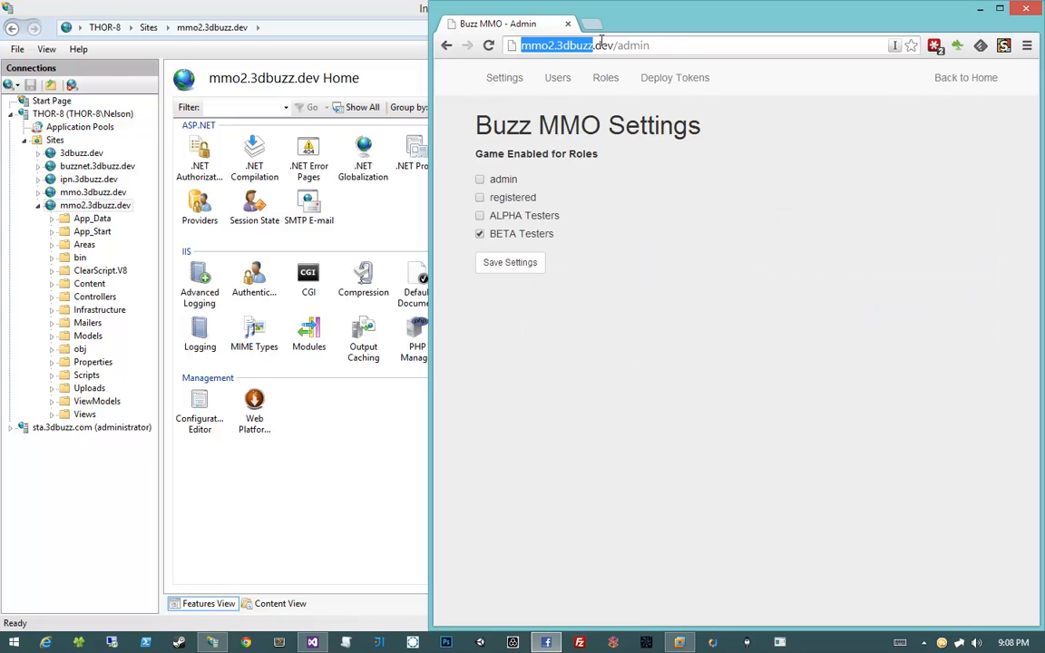
left_click(603, 45)
left_click(653, 77)
left_click(605, 78)
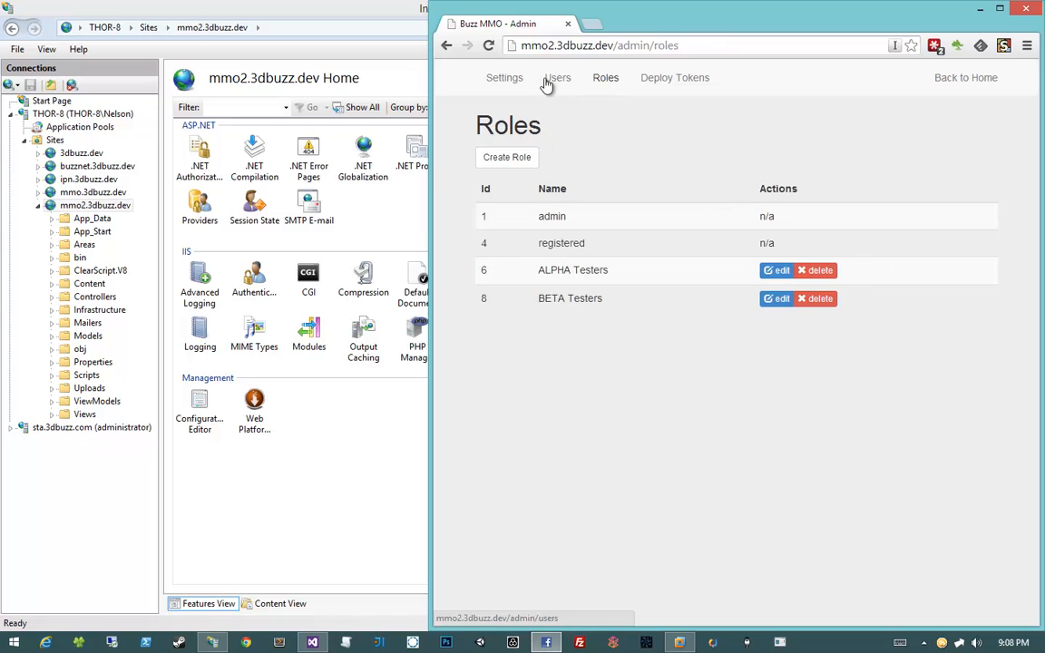
left_click(556, 78)
left_click(504, 78)
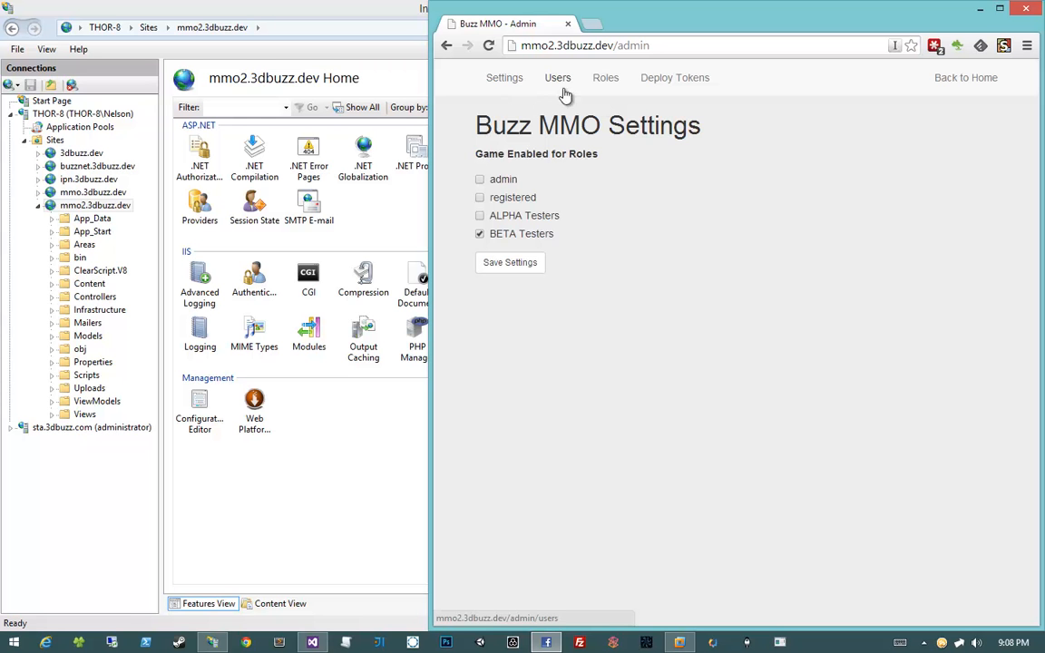
Cycle through Users, Roles and Settings again, ending on Deploy Tokens with its ::1 token
left_click(557, 84)
left_click(599, 88)
left_click(560, 86)
left_click(519, 85)
left_click(552, 83)
left_click(605, 81)
left_click(670, 80)
left_click_drag(655, 121, 441, 117)
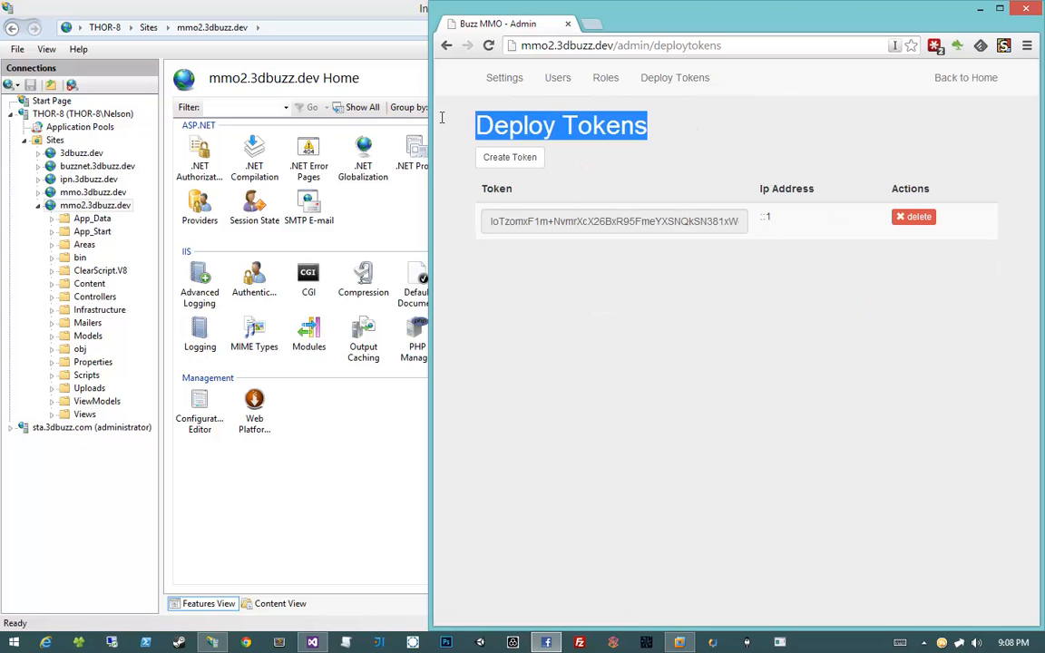
double_click(467, 118)
triple_click(663, 118)
left_click(664, 118)
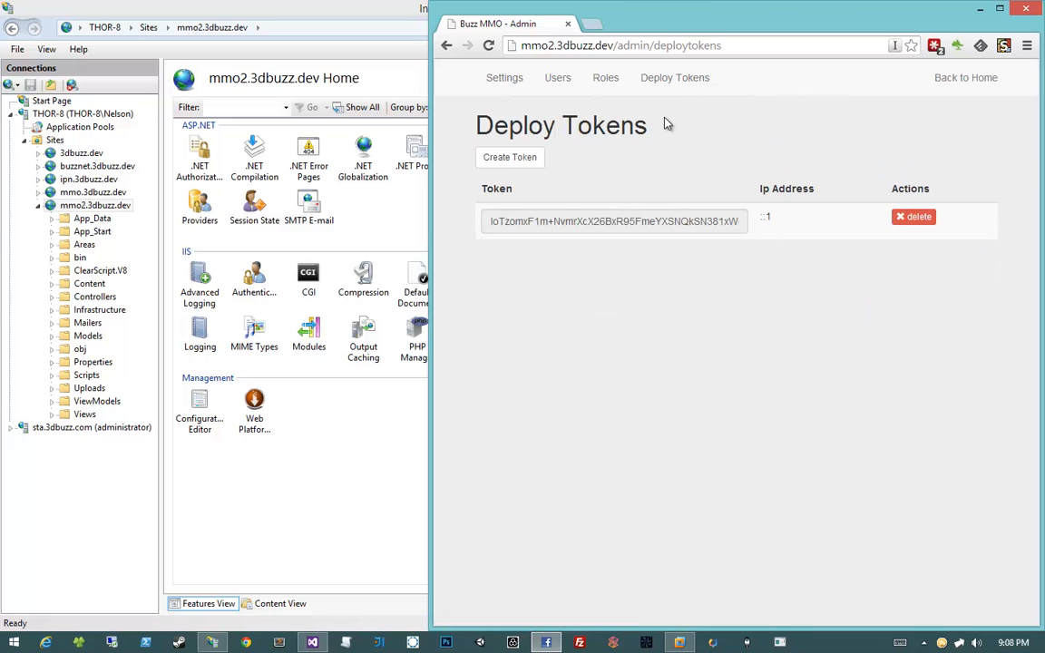
Drag Chrome's top edge down so the IIS Manager title bar shows above it
left_click_drag(565, 3, 624, 31)
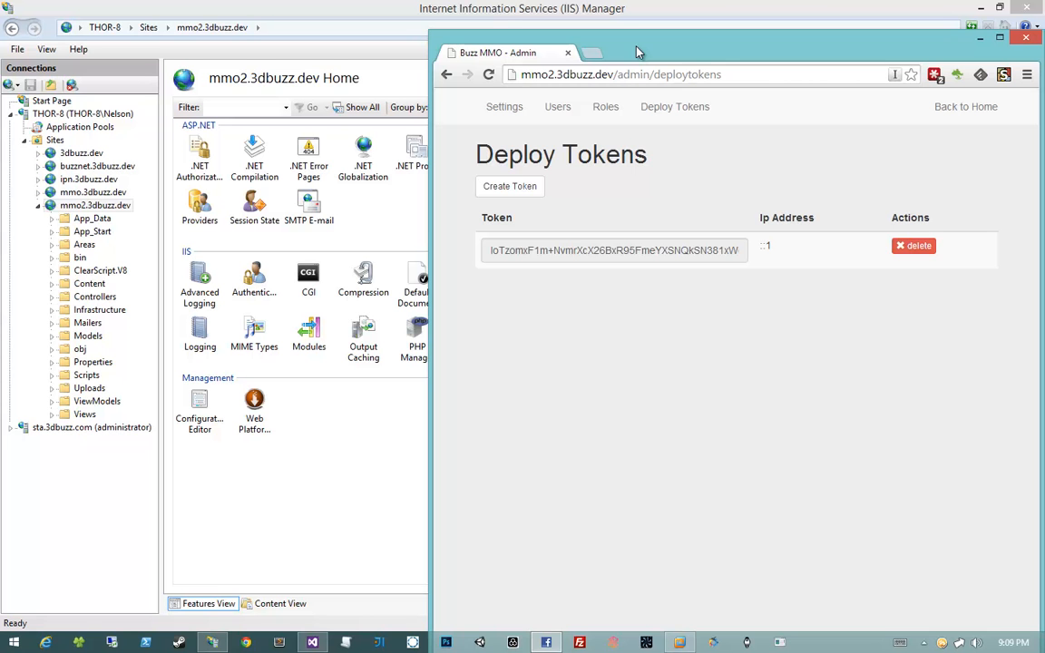
Revisit the admin Settings, Users and Deploy Tokens pages, then return to the home page
left_click(507, 108)
left_click(556, 108)
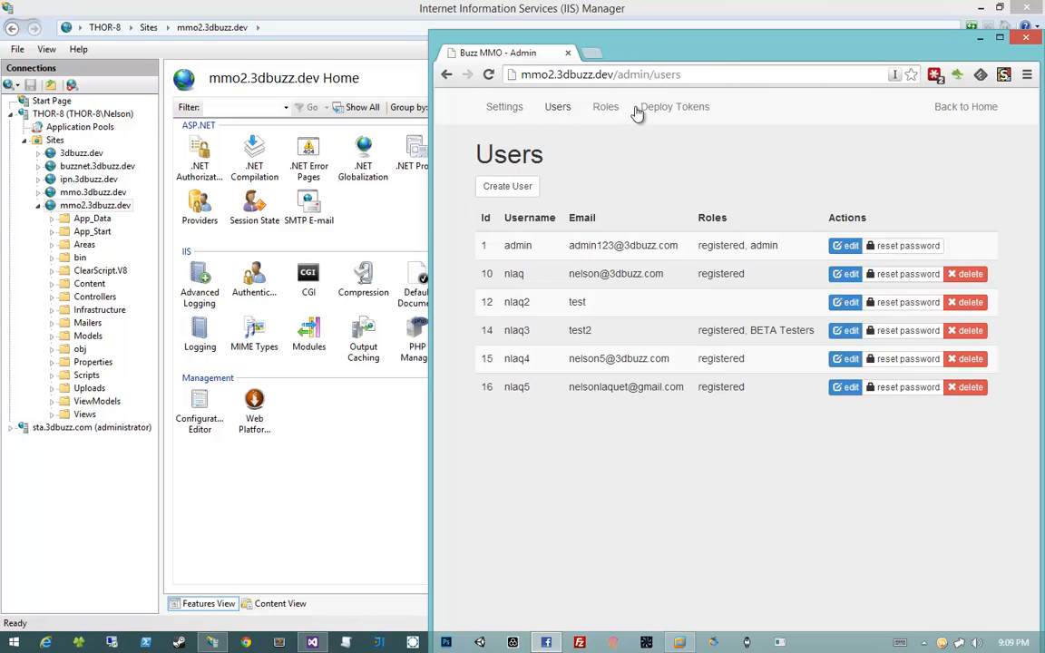
left_click(639, 108)
left_click(502, 107)
left_click(965, 106)
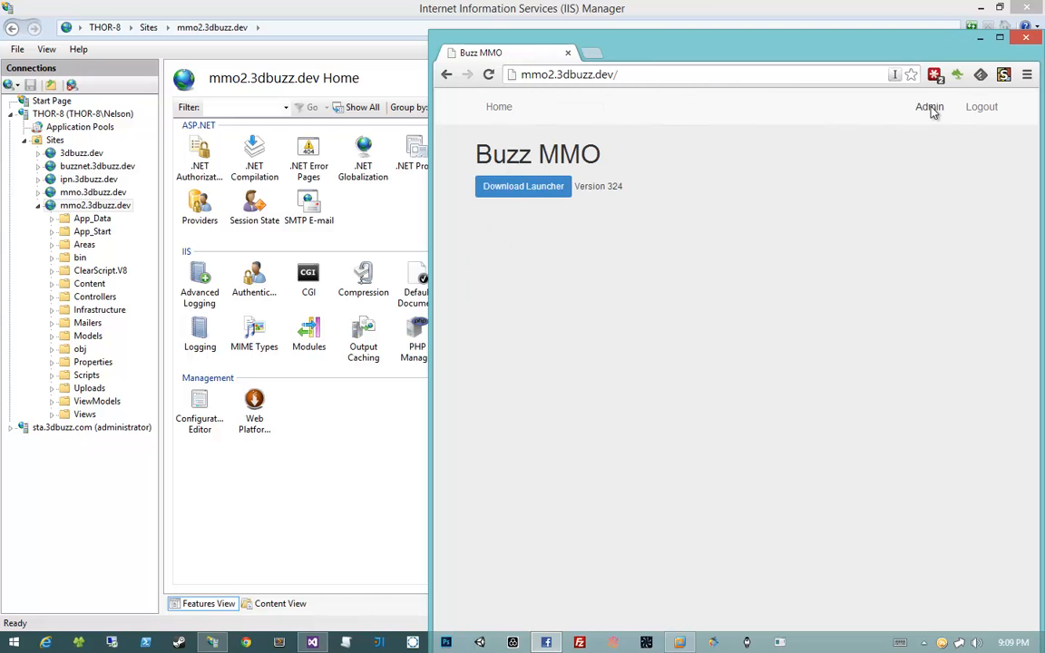
Switch between Admin and home, ending on home, then shrink and reposition the Chrome window
left_click(929, 107)
left_click(937, 107)
left_click(930, 107)
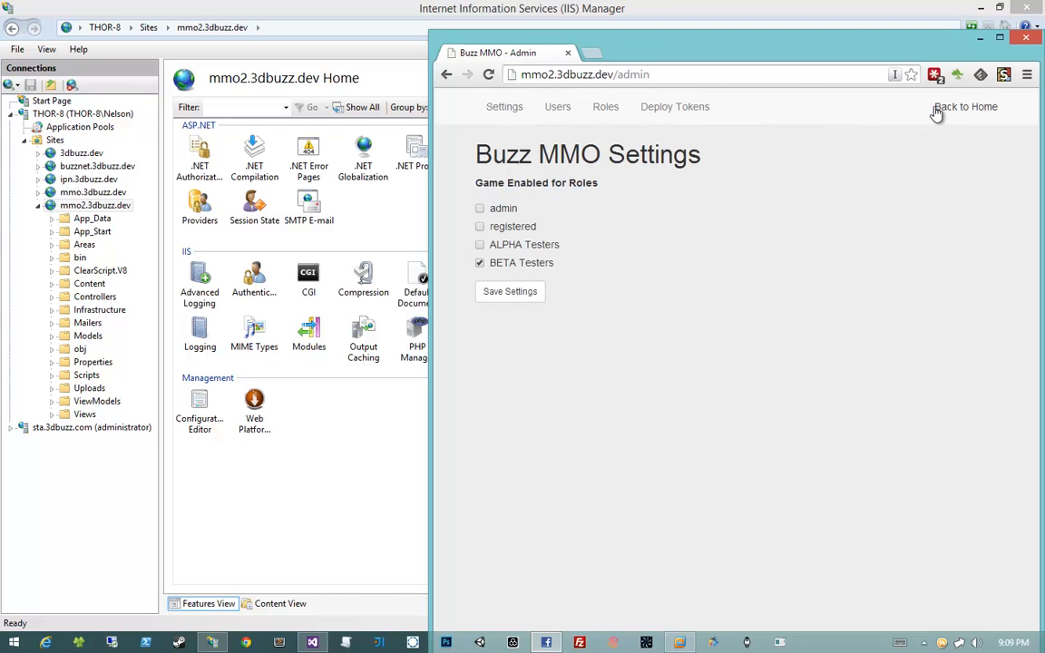
left_click(937, 107)
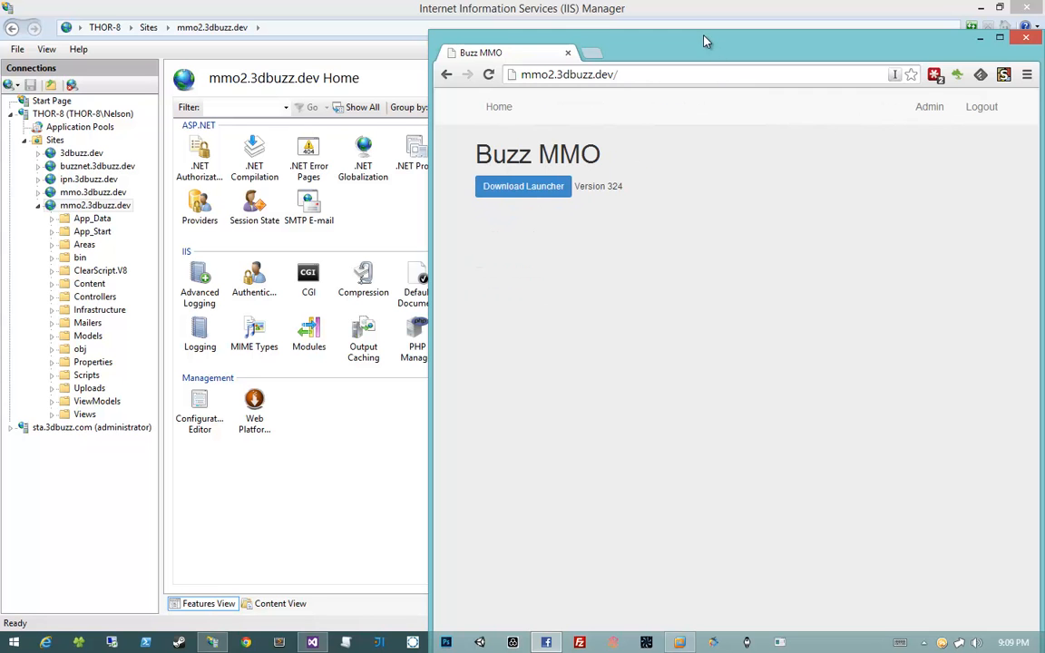
left_click_drag(700, 38, 626, 155)
left_click_drag(627, 172, 607, 66)
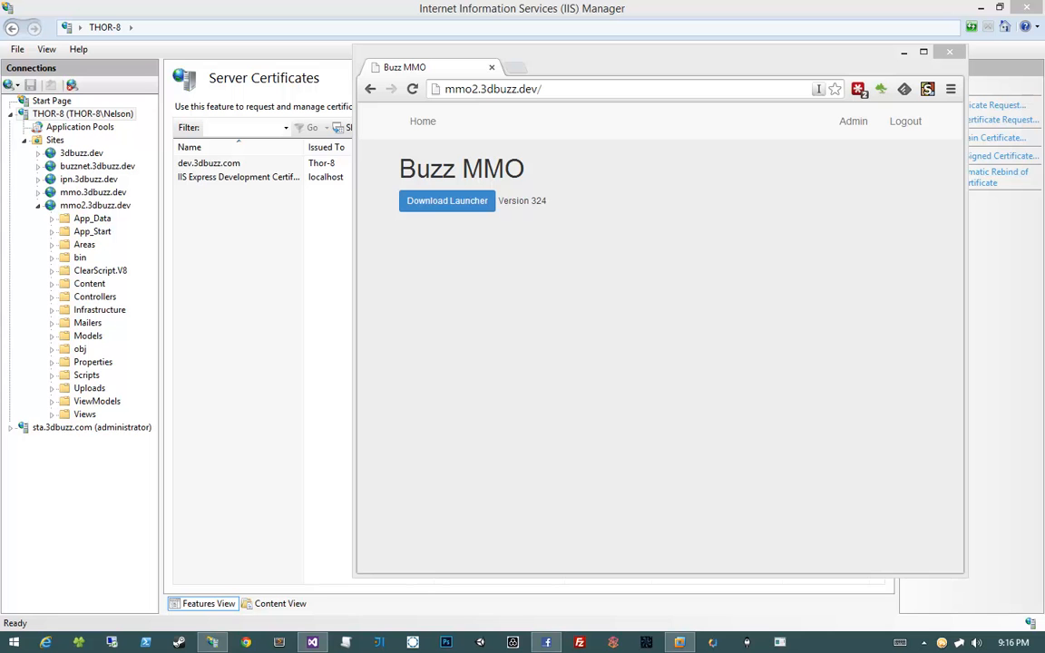
Dismiss the browser context menu and switch to Visual Studio showing BuzzMMO.Web's Web properties
right_click(595, 354)
left_click(588, 355)
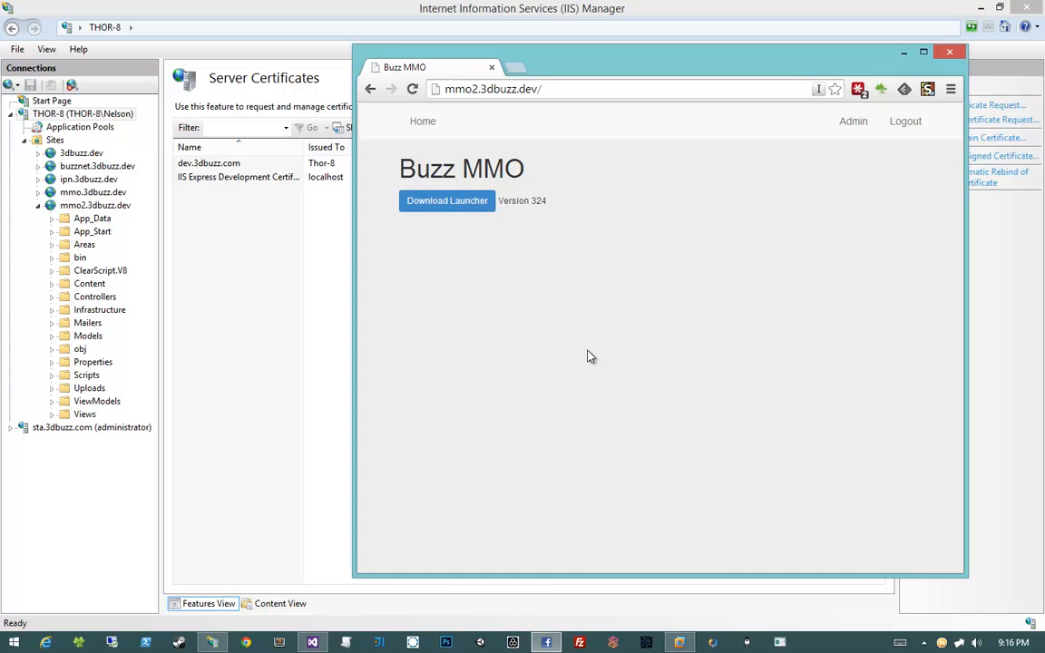
mouse_move(306, 642)
left_click(310, 643)
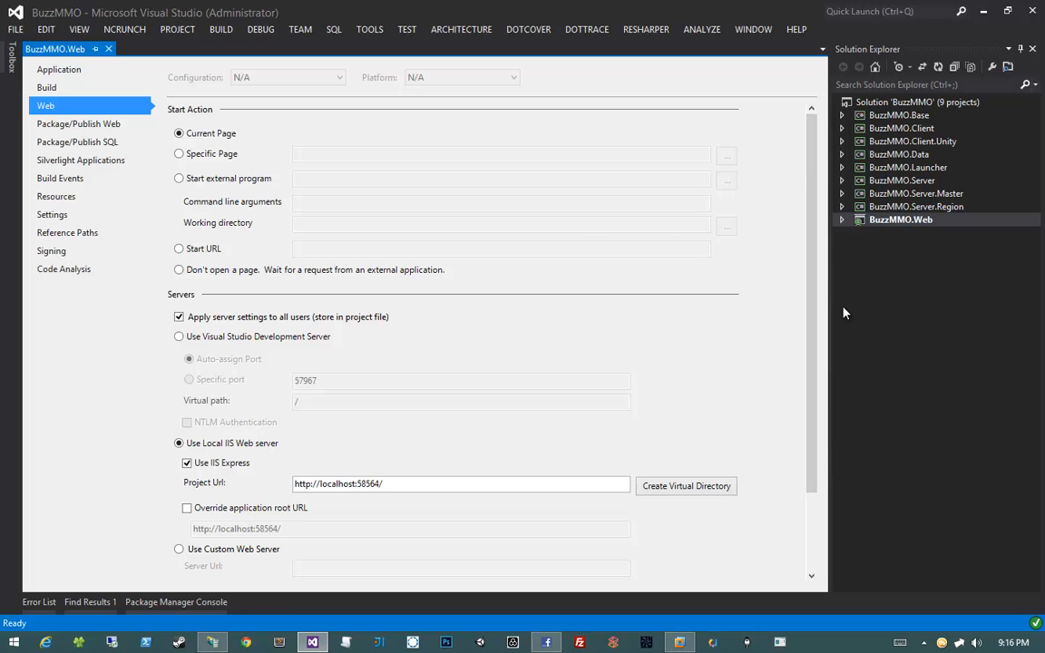
scroll(453, 399, "down", 3)
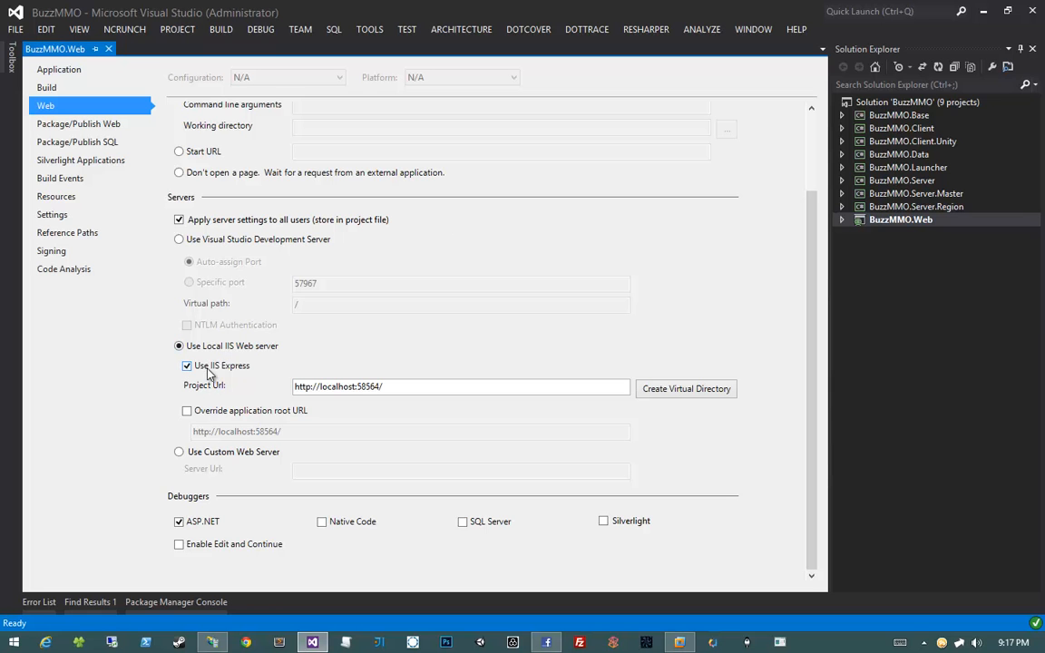
left_click(187, 367)
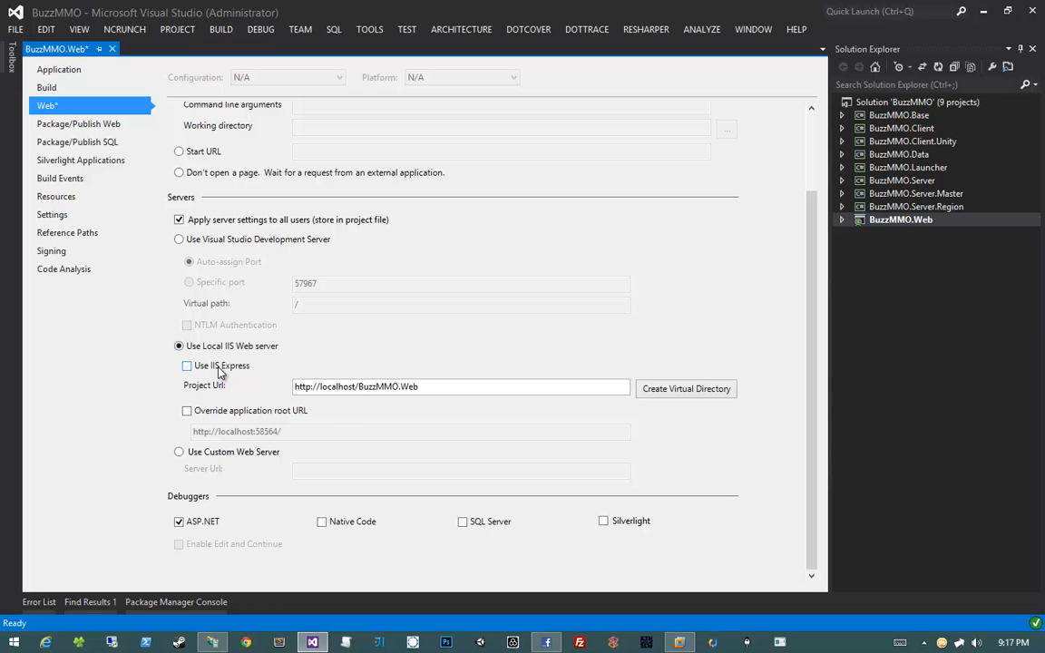
left_click_drag(319, 386, 349, 387)
left_click_drag(493, 387, 567, 384)
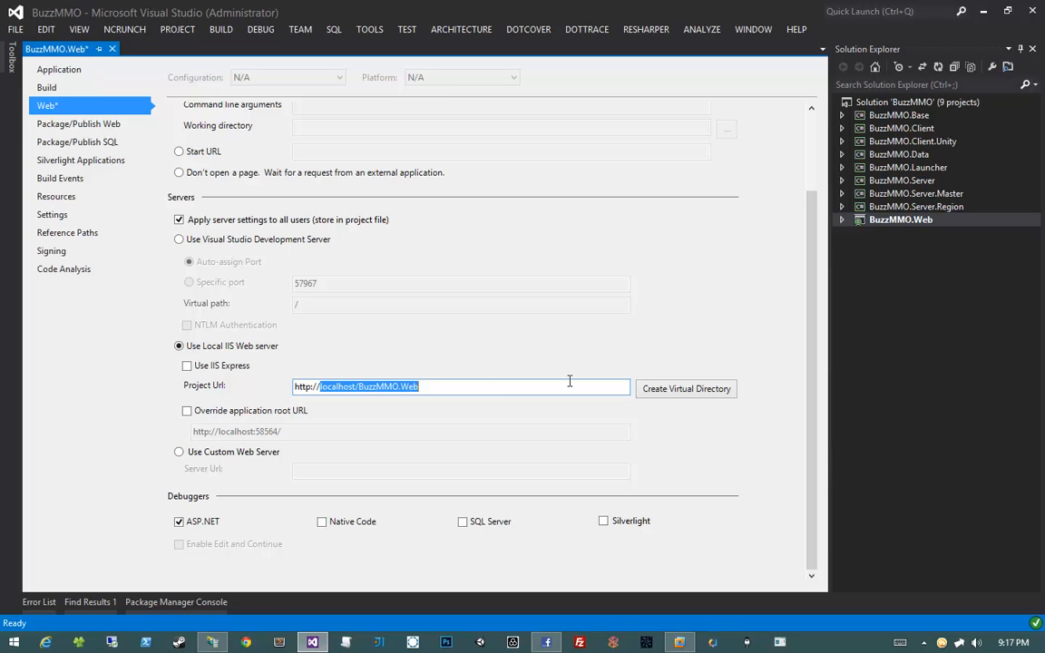
type("mmo2.3dbuz")
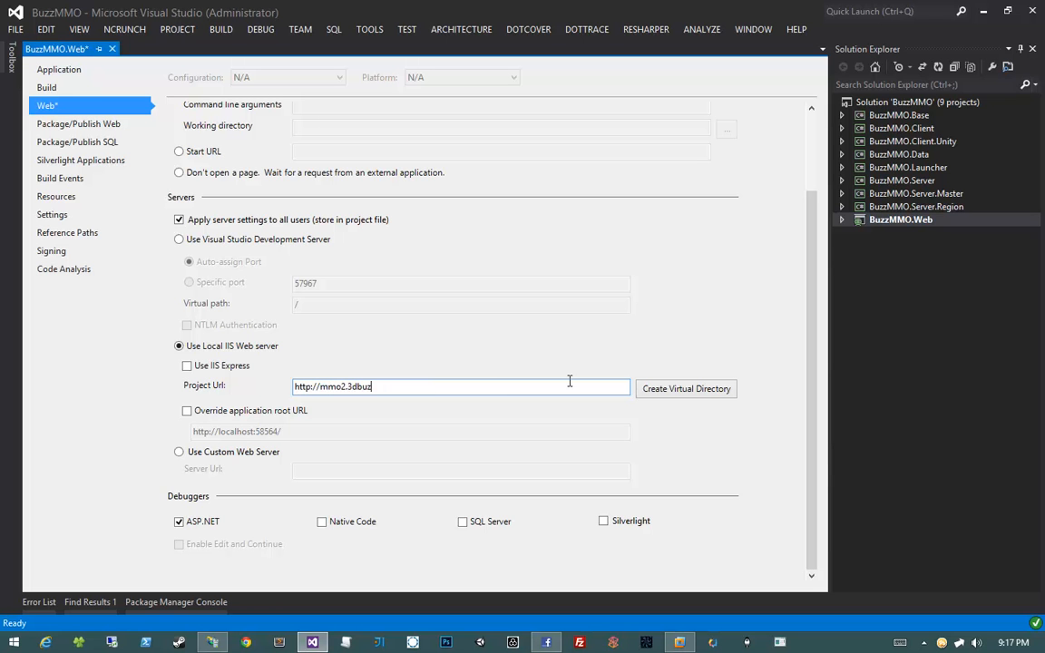
type("z.dev")
key("ctrl+s")
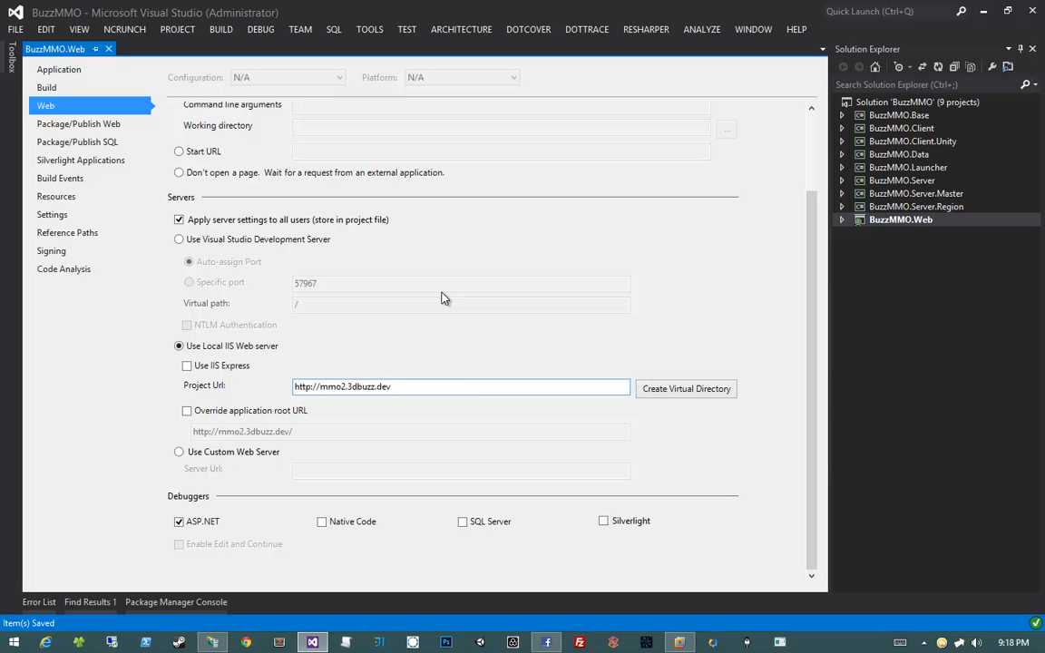
Close the BuzzMMO.Web project properties and minimize Visual Studio to reveal IIS Manager
middle_click(70, 49)
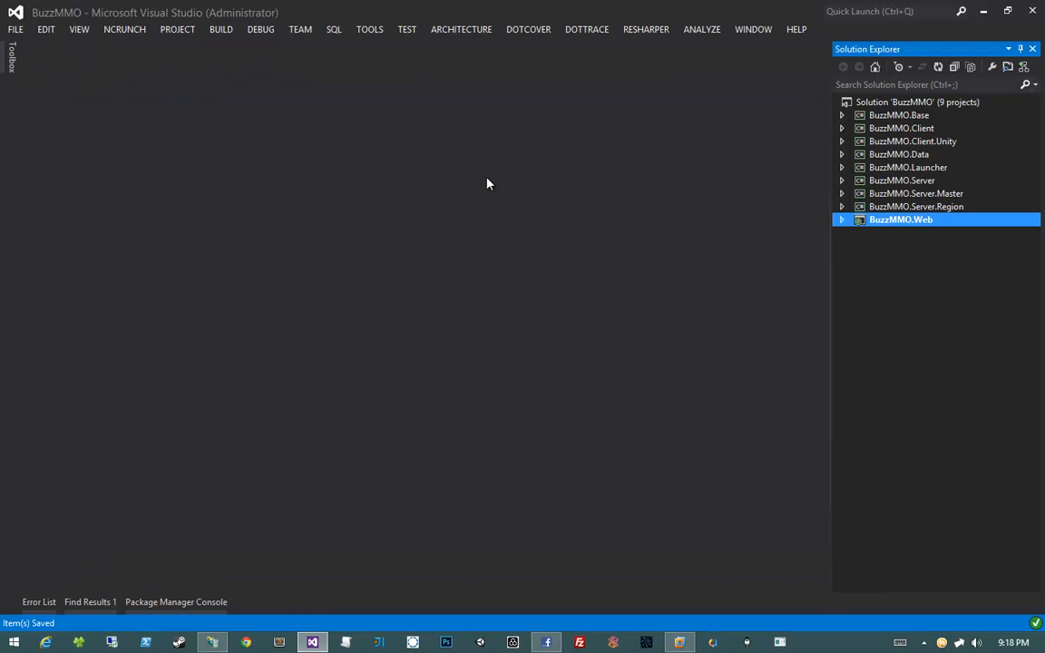
left_click(981, 13)
right_click(711, 245)
Dismiss the browser menu, briefly highlight the Version 324 text, and bring IIS Manager forward
key("Escape")
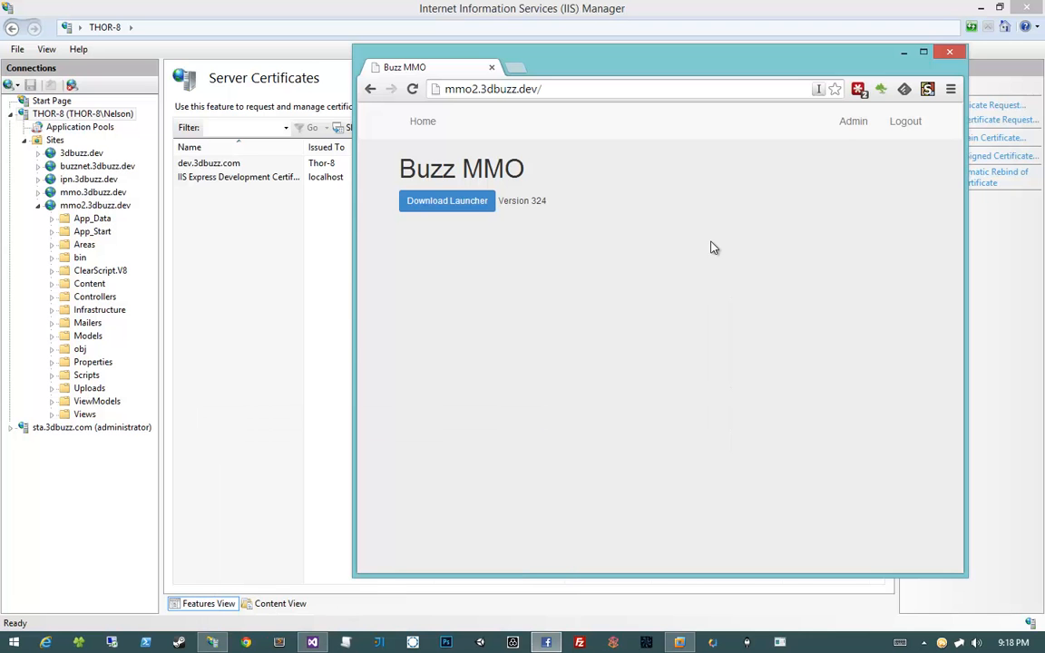
left_click_drag(551, 202, 543, 175)
left_click(571, 180)
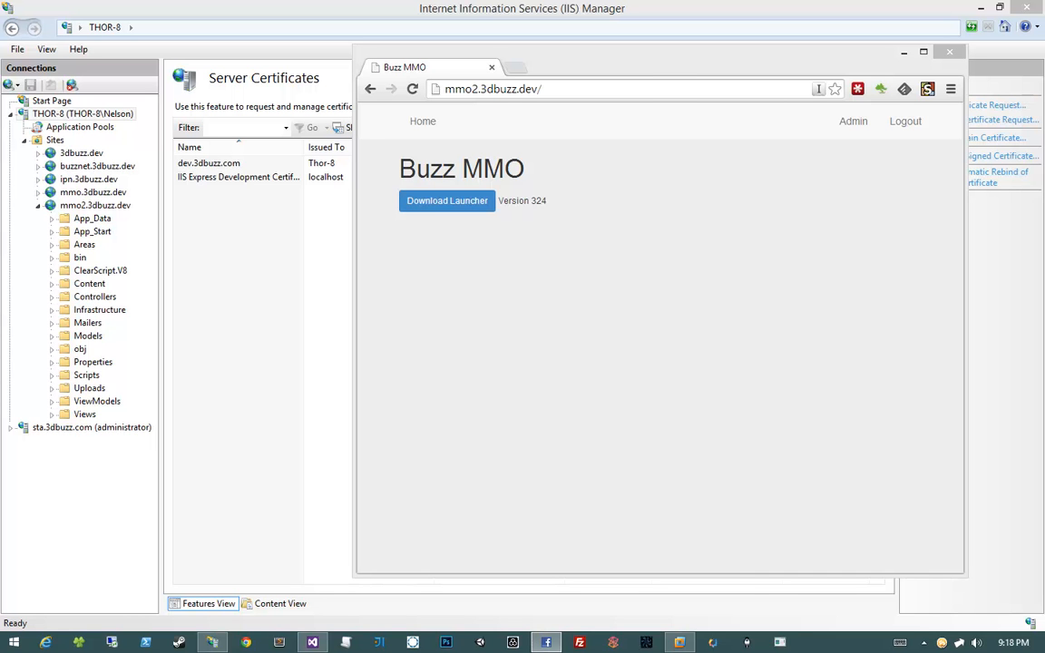
left_click(284, 378)
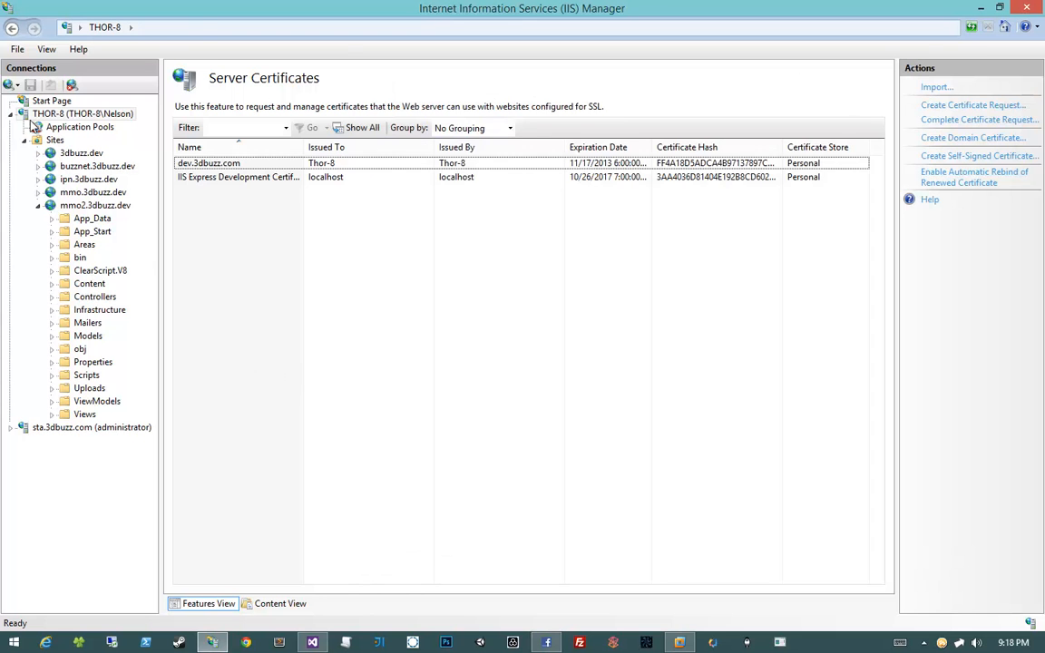
Open the THOR-8 server's Server Certificates and start creating a self-signed certificate
left_click(64, 113)
left_click(70, 127)
left_click(95, 114)
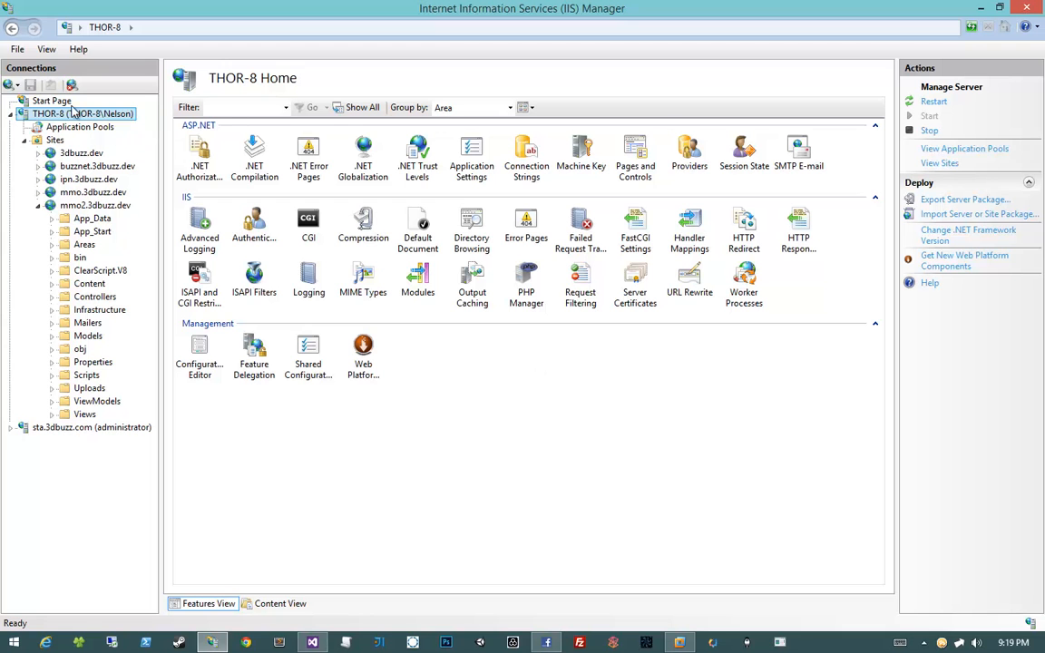
left_click(473, 432)
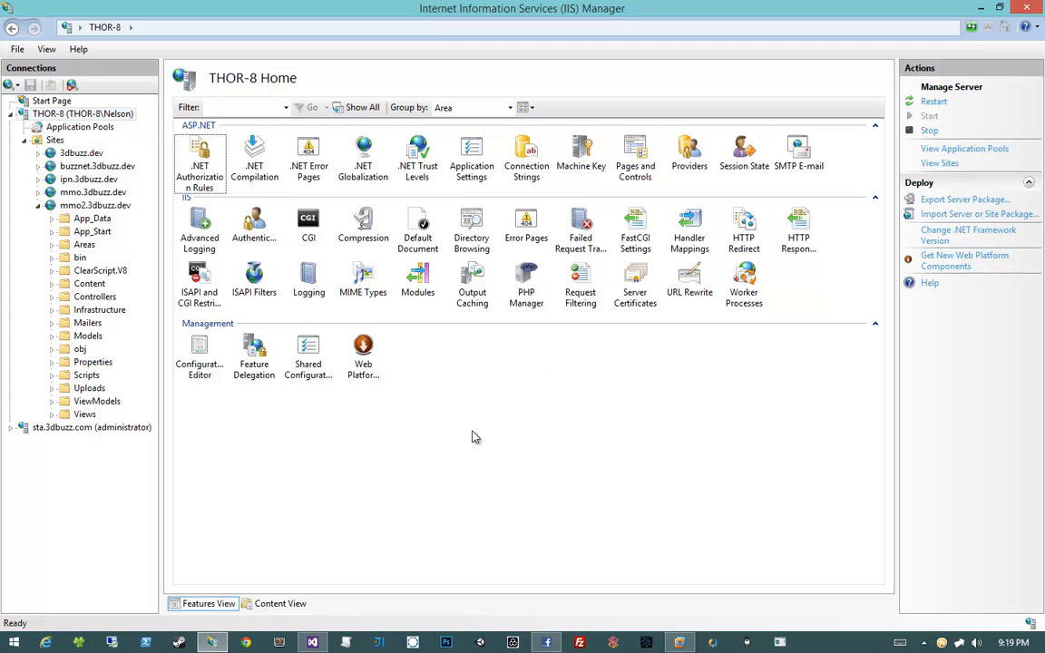
left_click(72, 116)
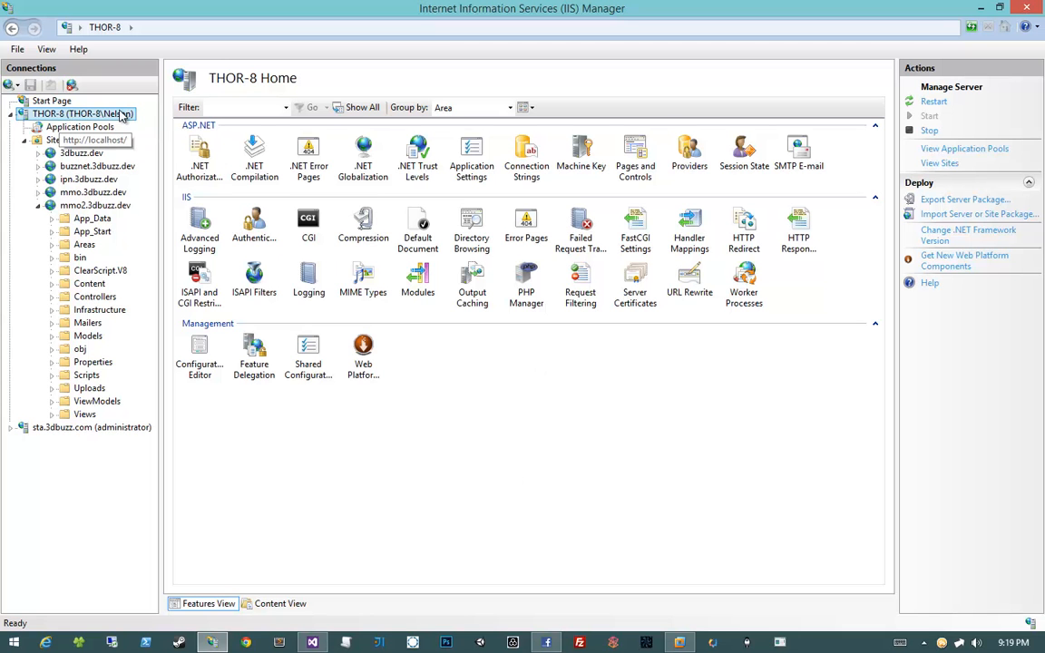
left_click(591, 354)
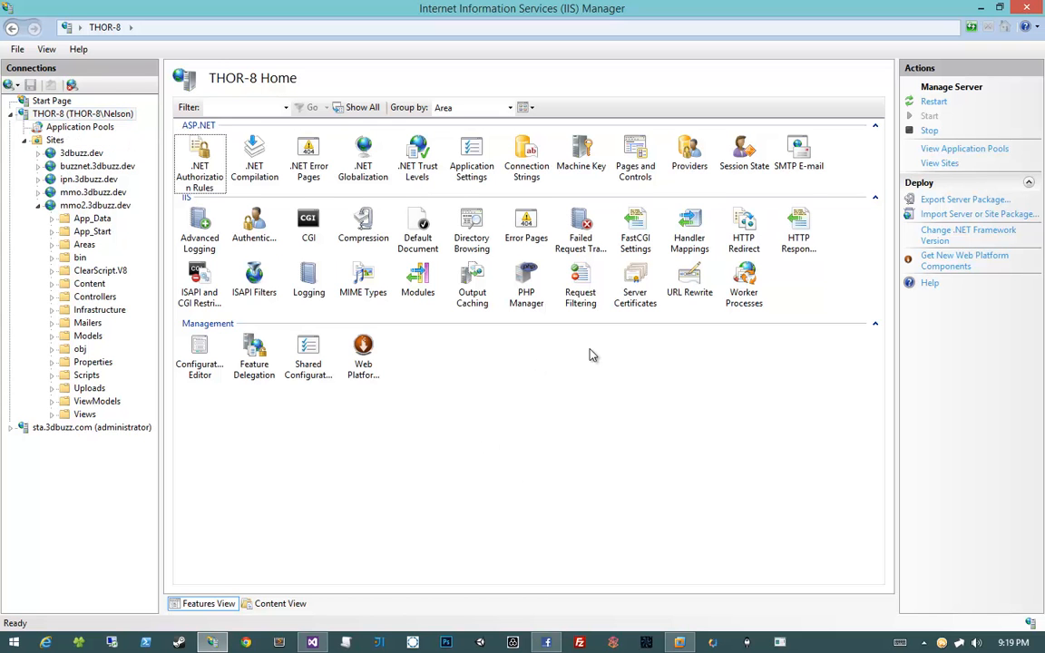
double_click(639, 283)
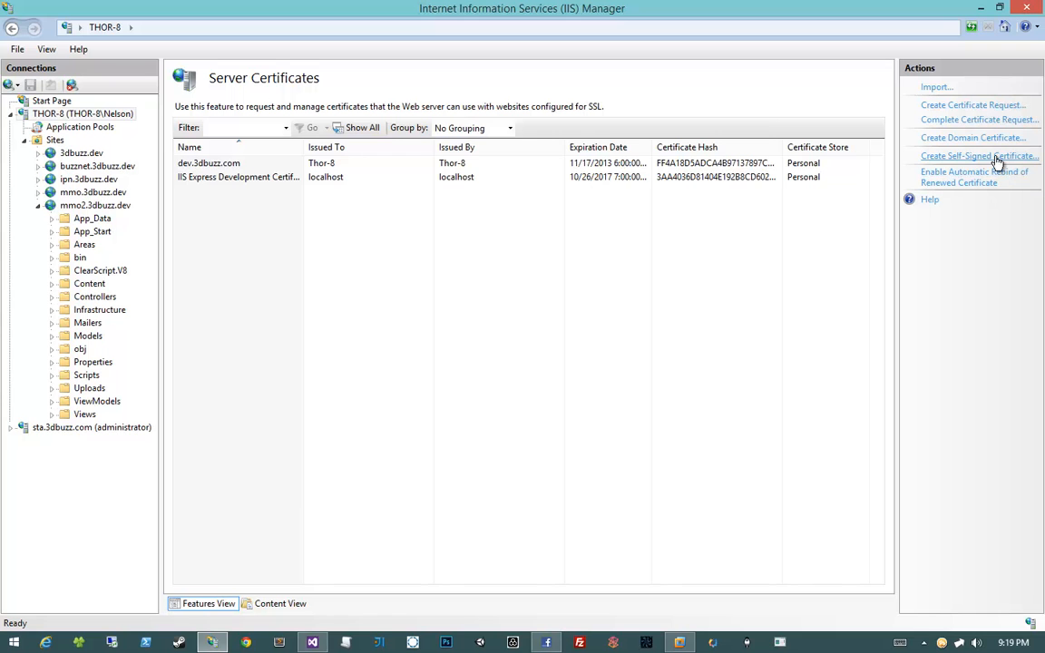
left_click(997, 159)
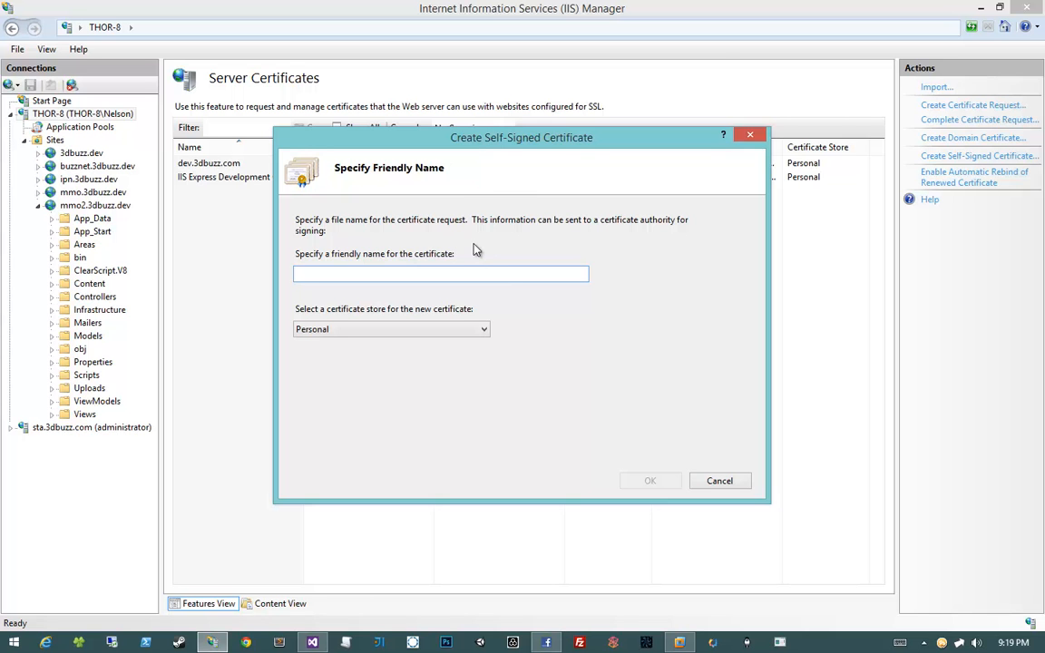
Check the mmo2.3dbuzz.dev address in the Buzz MMO browser, then add the IIS Resource Kit download tab
left_click(513, 643)
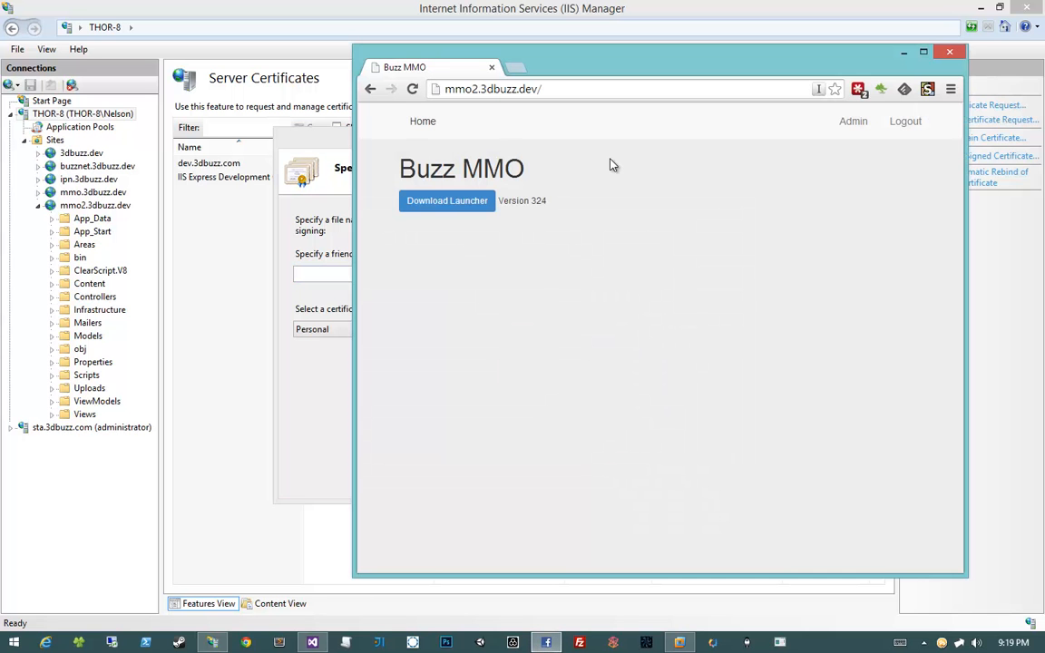
left_click(528, 88)
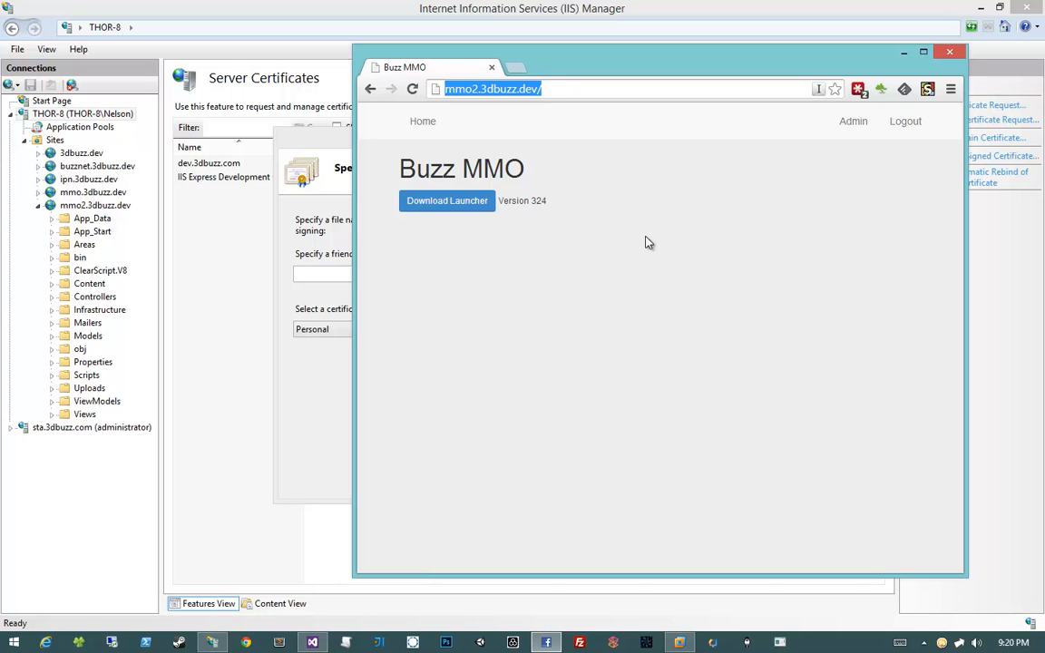
left_click(647, 242)
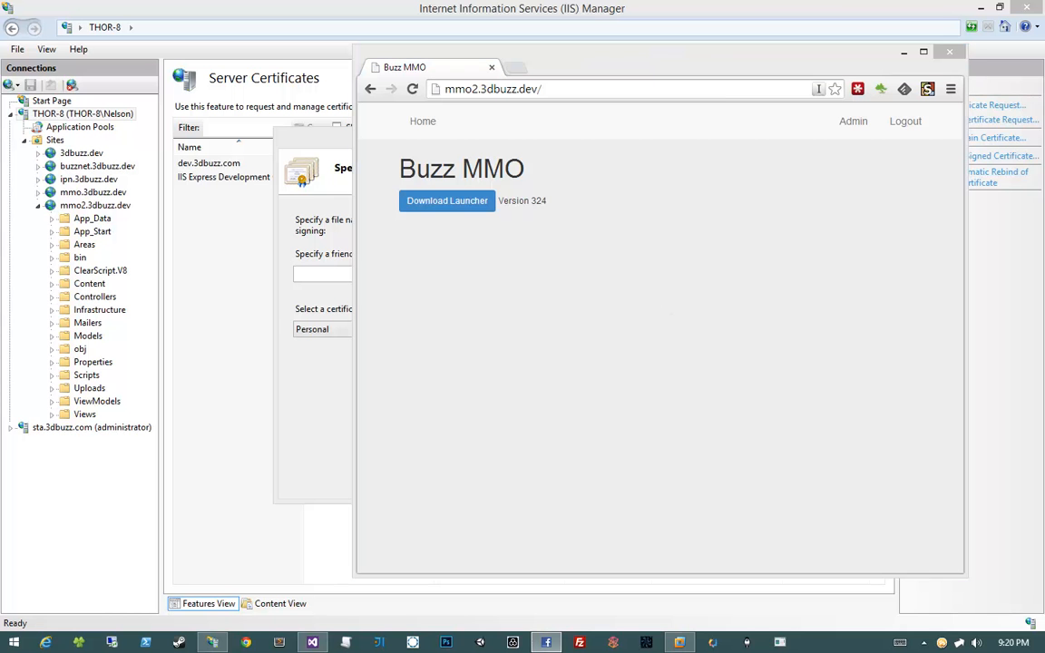
left_click_drag(1043, 222, 626, 75)
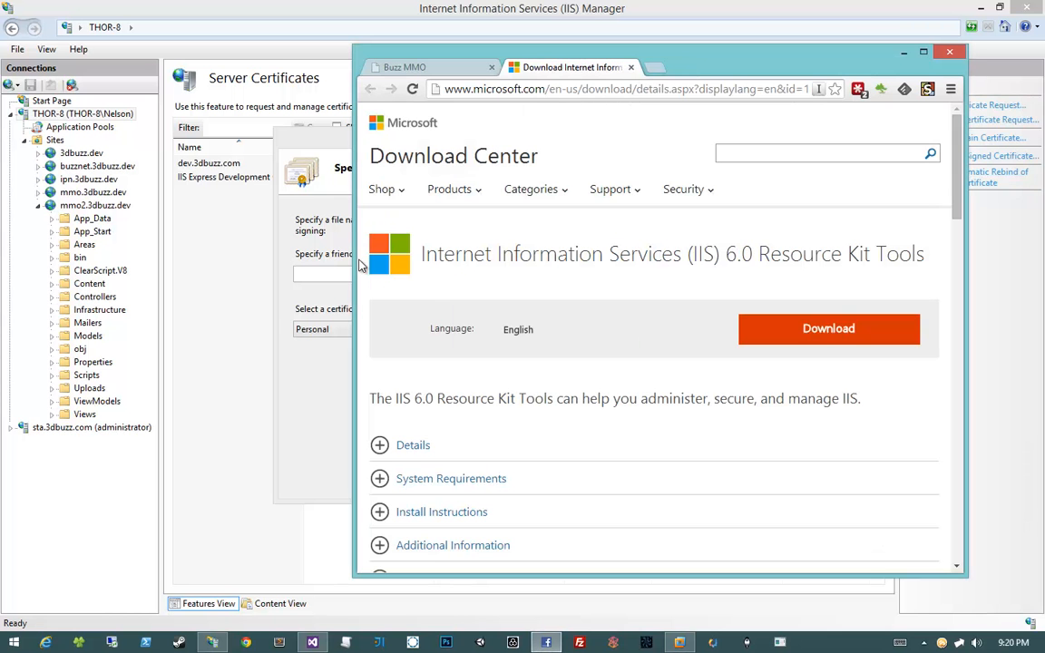
Download the IIS 6.0 Resource Kit Tools and bring the launched installer to the front
left_click_drag(581, 248, 842, 251)
left_click(625, 272)
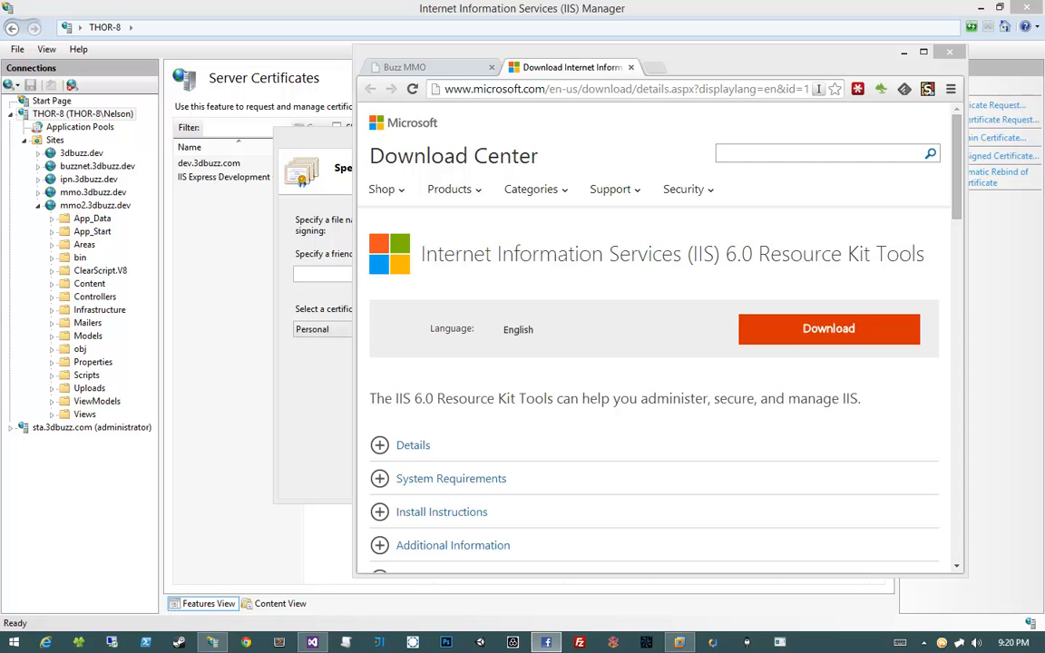
left_click(762, 328)
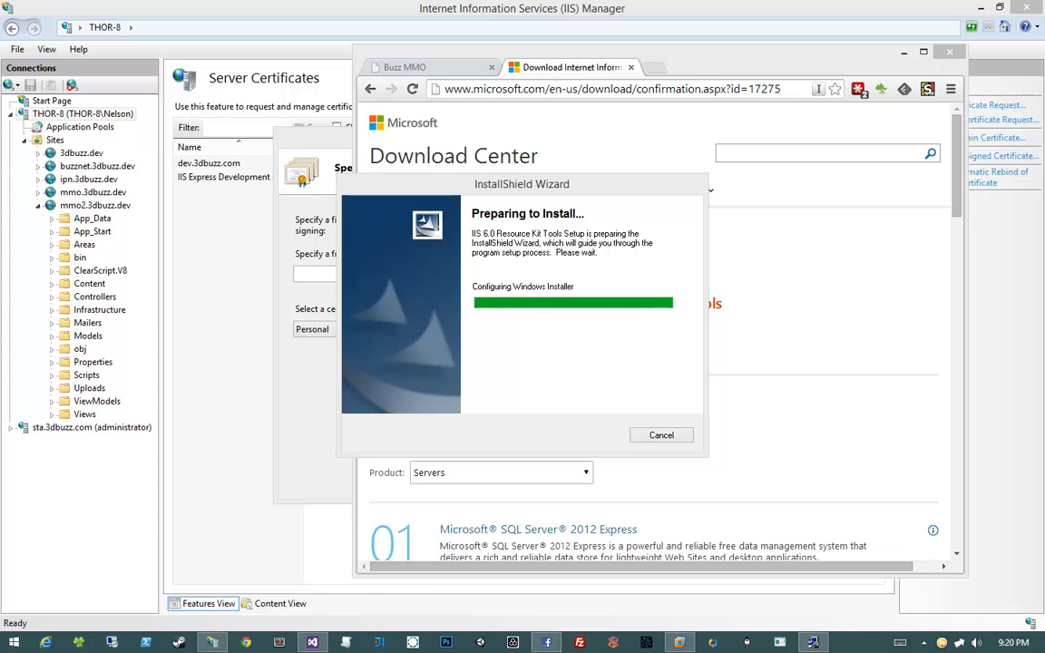
left_click(525, 282)
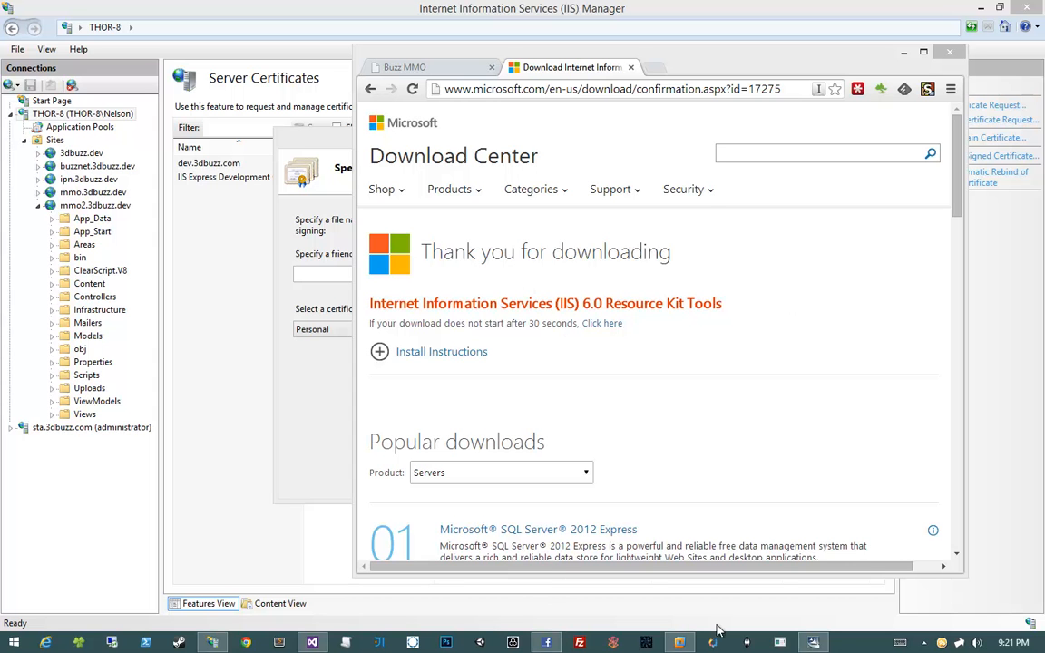
Accept the license agreement and enter 3dbuzz as the company name
left_click(814, 643)
left_click(602, 446)
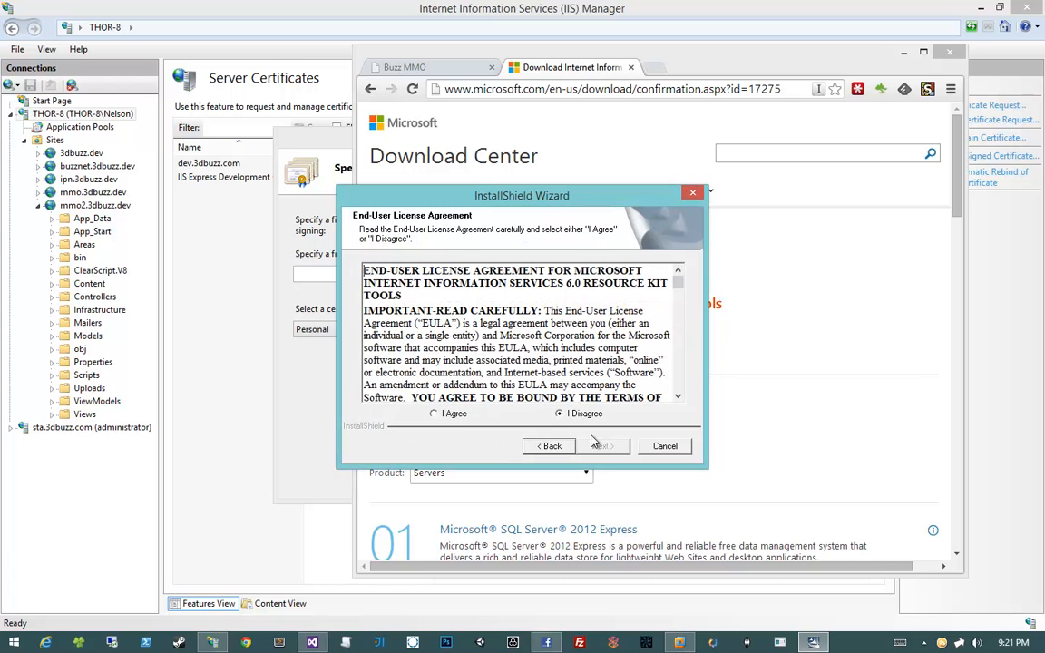
left_click(434, 414)
left_click_drag(678, 279, 681, 406)
left_click(602, 445)
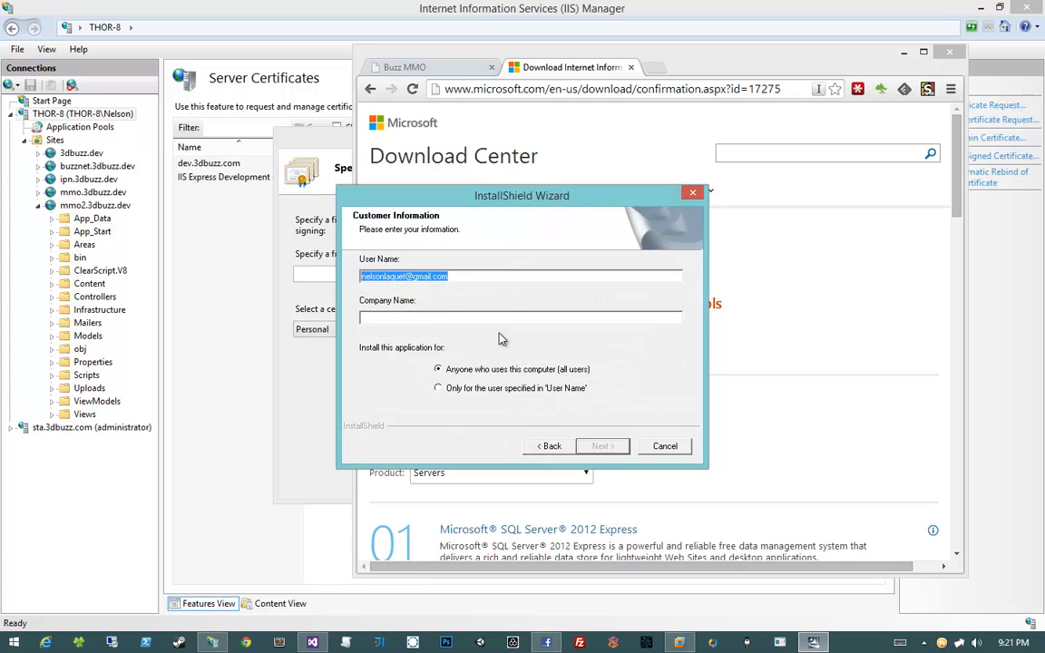
key("Tab")
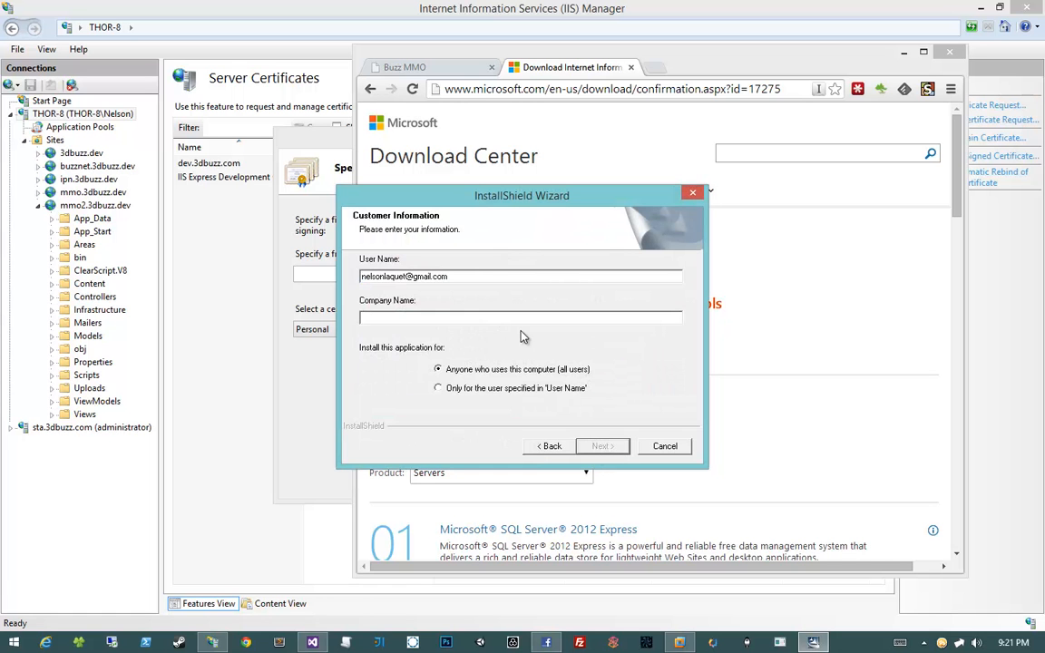
type("3dbuzz")
left_click(610, 449)
Choose a custom setup and exclude every feature except SelfSSL 1.0
left_click(365, 339)
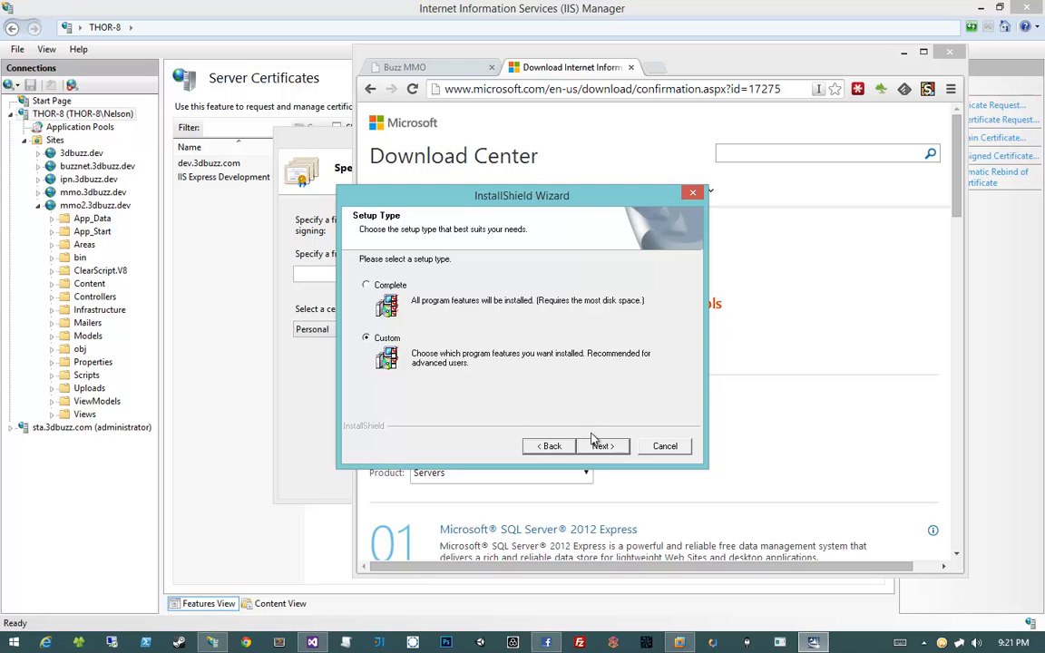
left_click(597, 446)
left_click(599, 445)
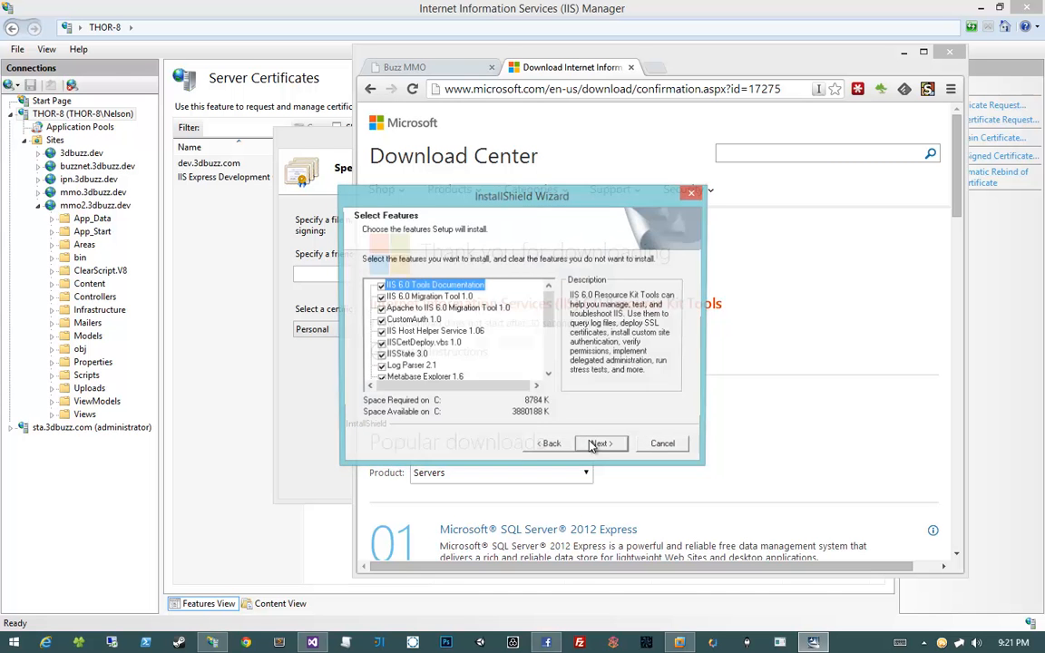
mouse_move(550, 325)
left_mouse_down()
mouse_move(550, 342)
mouse_move(549, 316)
left_mouse_up()
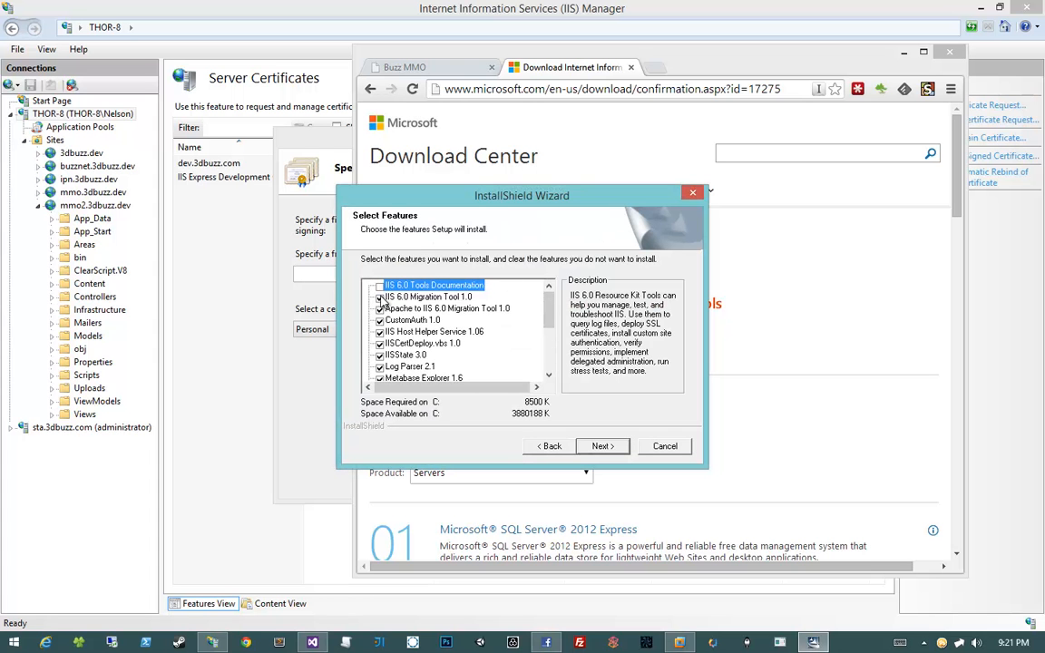
left_click(379, 286)
left_click(379, 298)
left_click(379, 308)
left_click(379, 320)
left_click(379, 332)
left_click(379, 344)
left_click(379, 355)
left_click(379, 366)
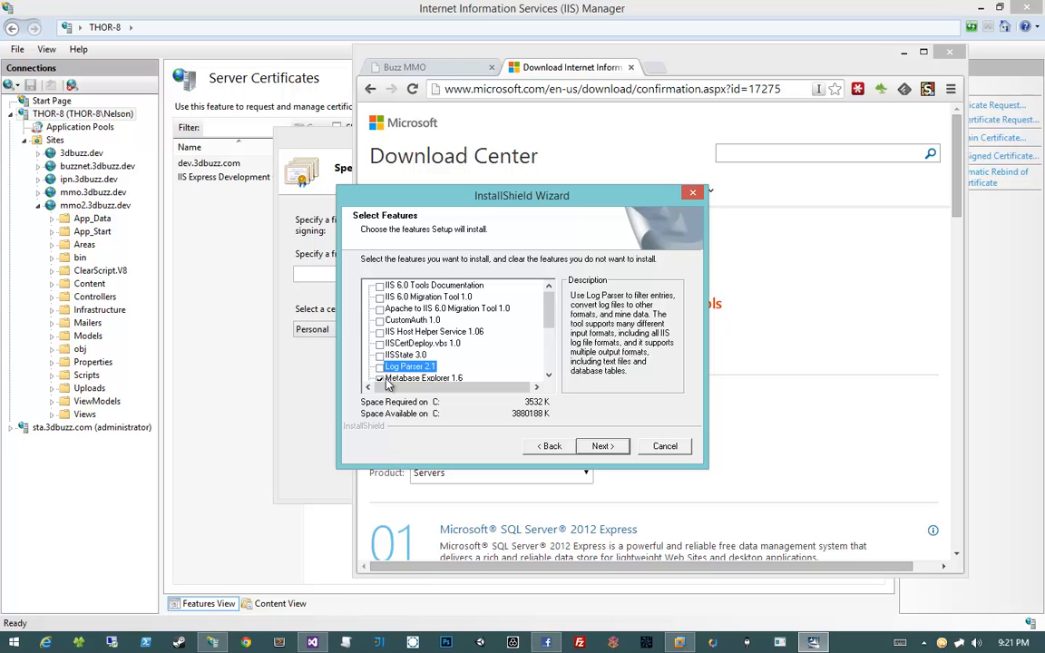
scroll(385, 327, "down", 2)
left_click(379, 308)
left_click(379, 320)
left_click(379, 332)
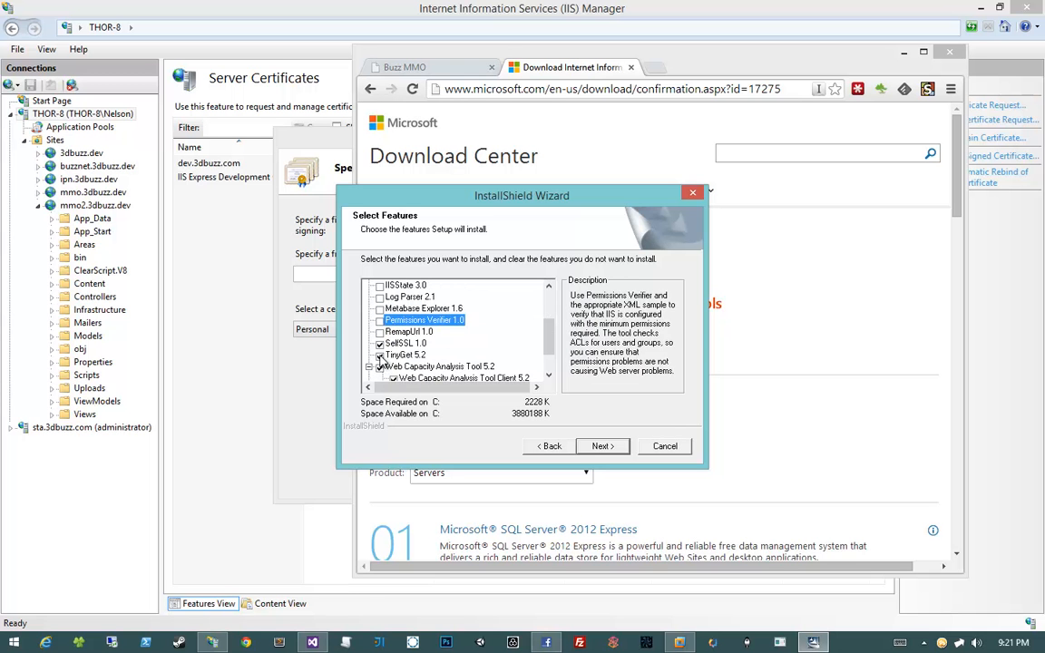
left_click(379, 354)
left_click(379, 366)
left_click(368, 366)
left_click(380, 380)
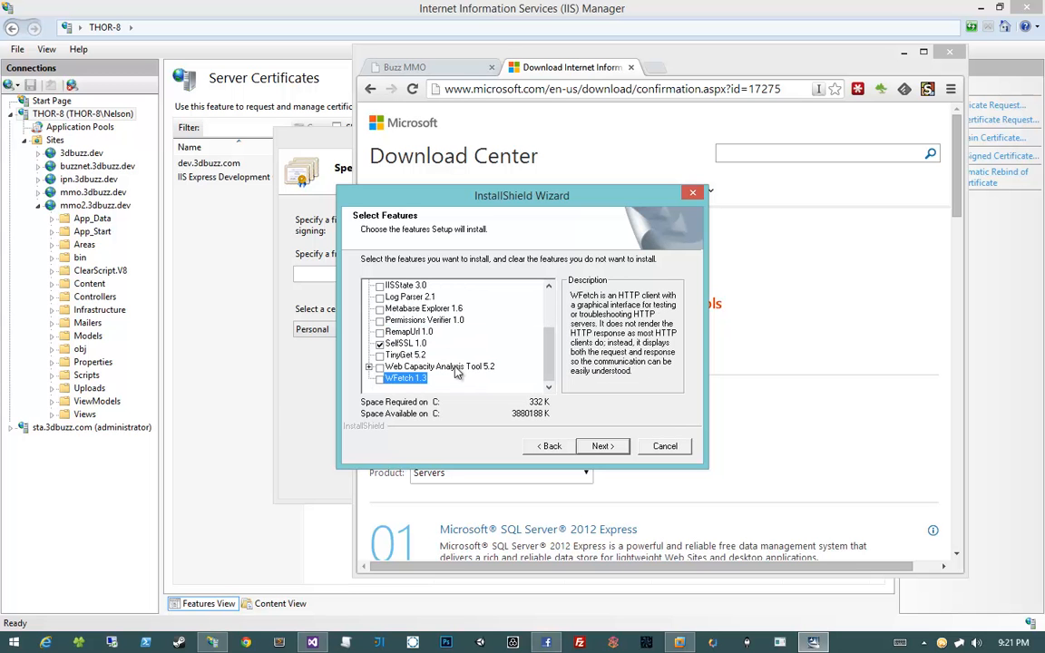
left_click(416, 345)
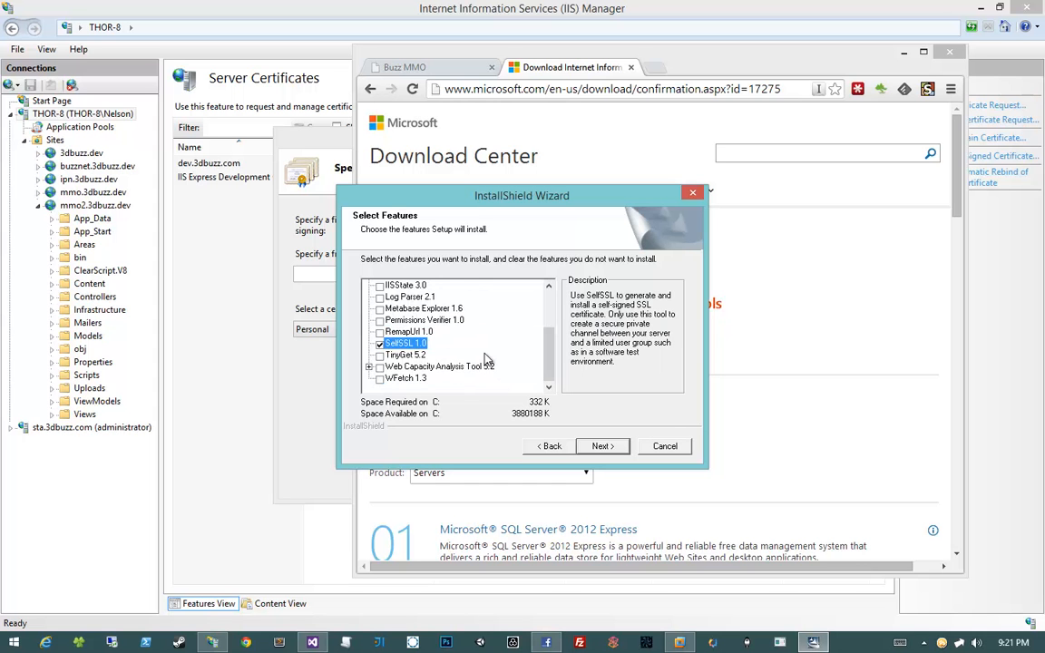
scroll(485, 360, "up", 2)
scroll(485, 360, "down", 2)
scroll(406, 362, "up", 2)
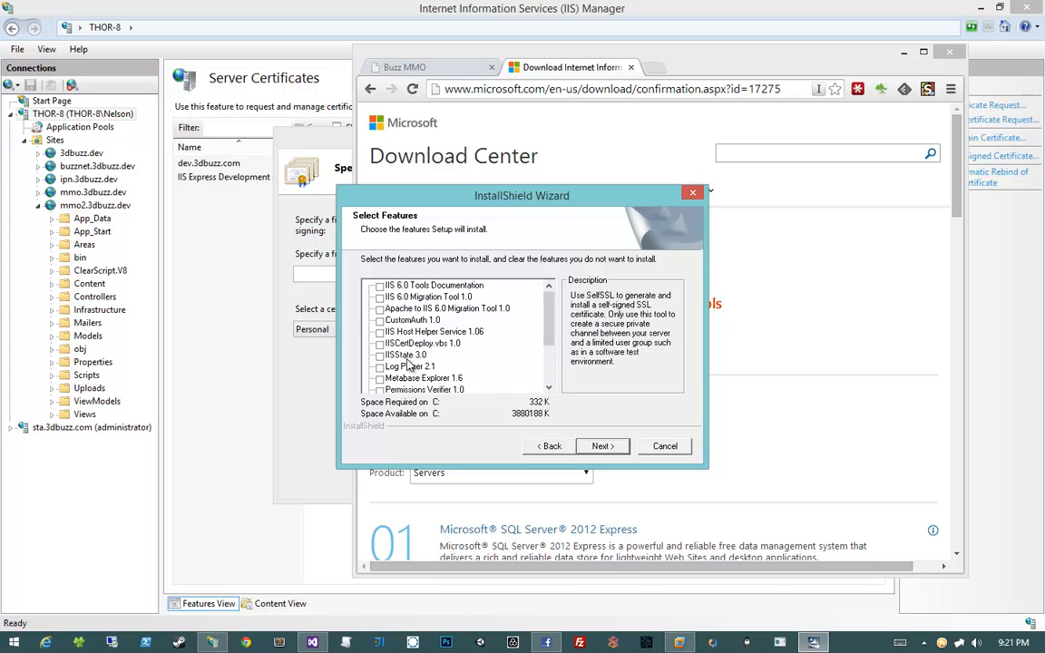
Install the selected IIS 6.0 Resource Kit Tools and close the finished installer
left_click(603, 446)
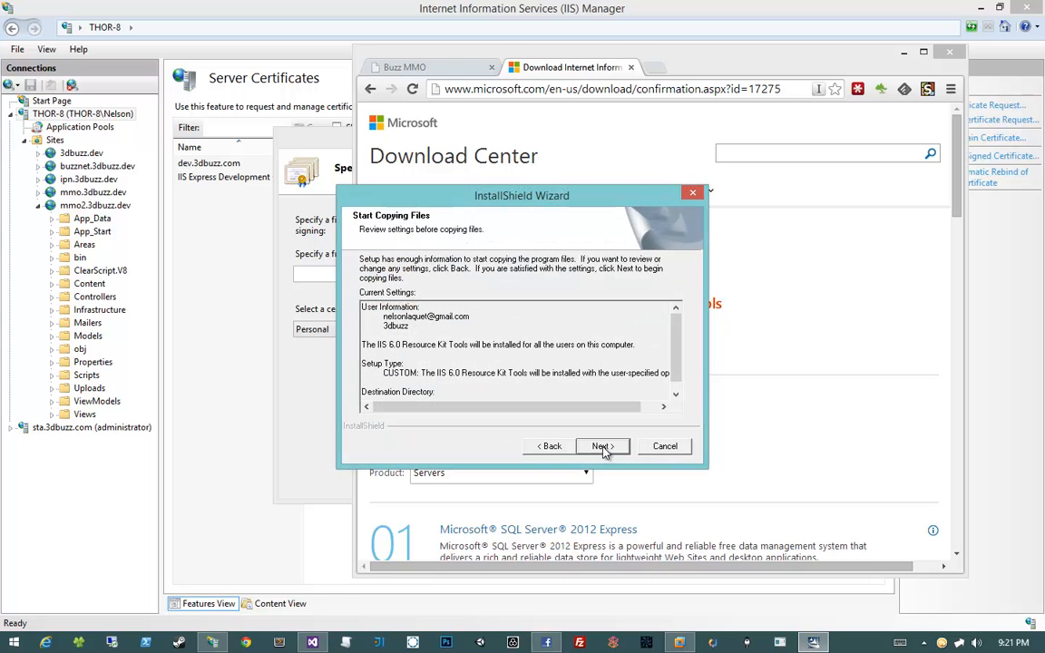
left_click(602, 446)
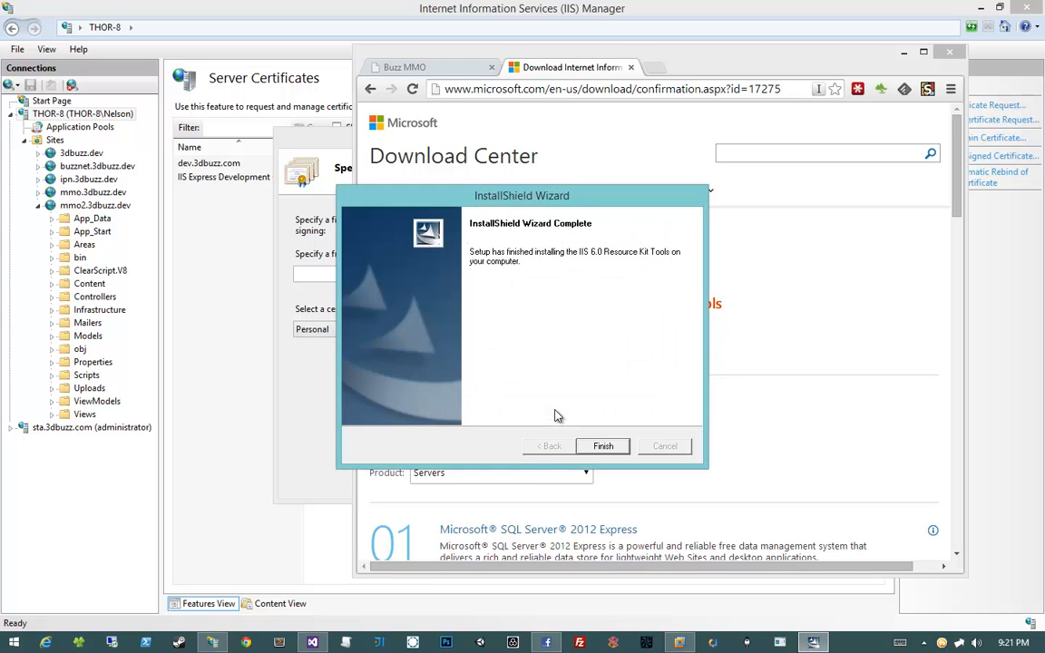
left_click(603, 447)
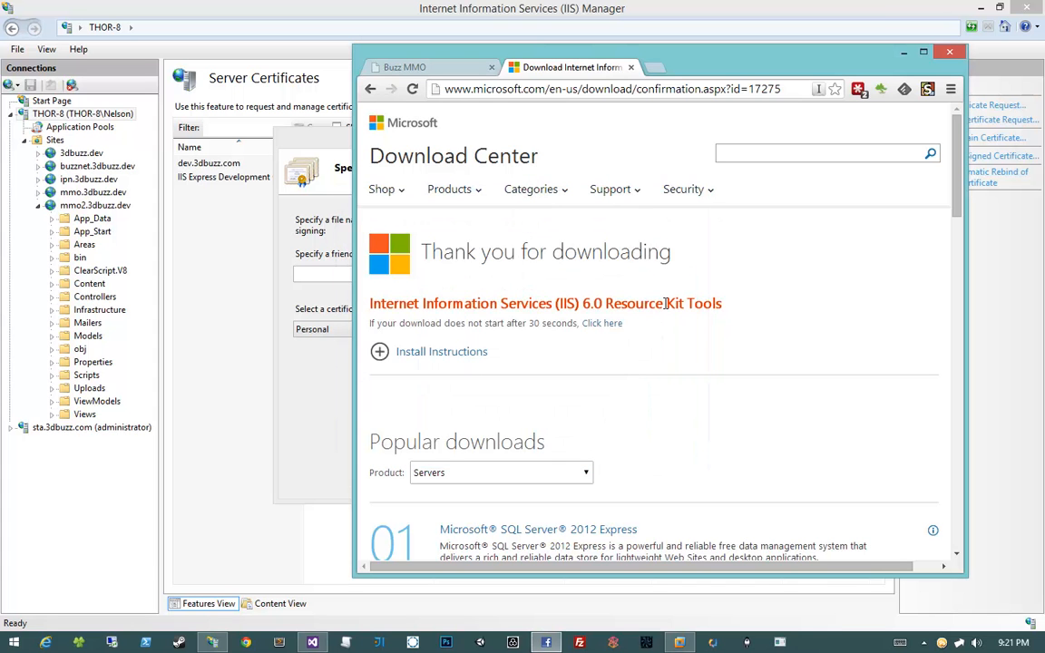
Maximize the SelfSSL folder window and point out its Program Files (x86)\IIS Resources path
mouse_move(147, 642)
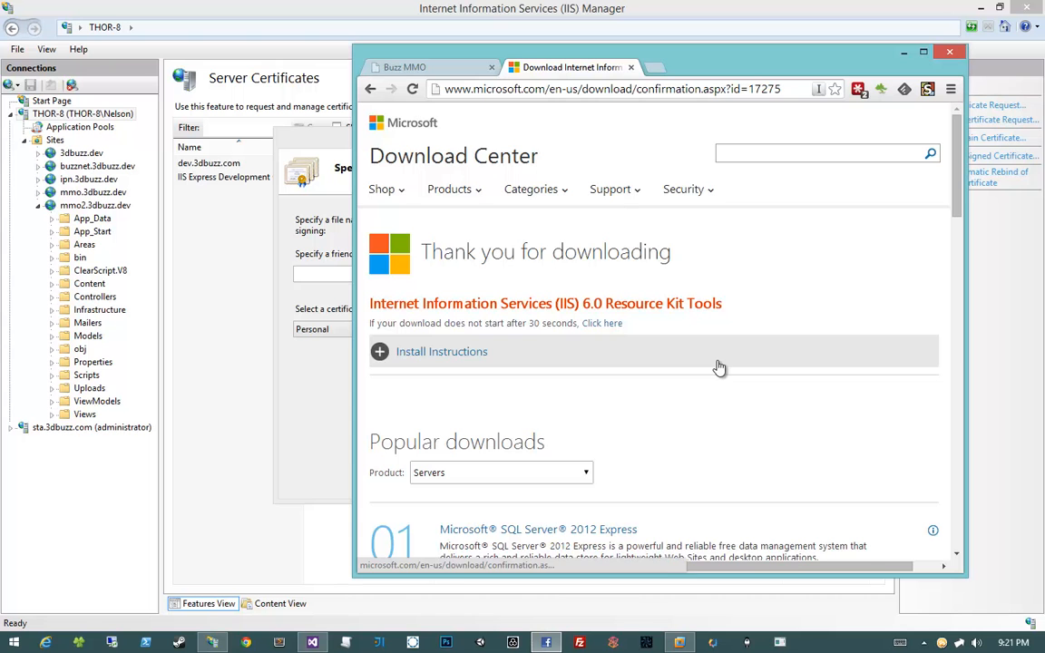
left_click(81, 641)
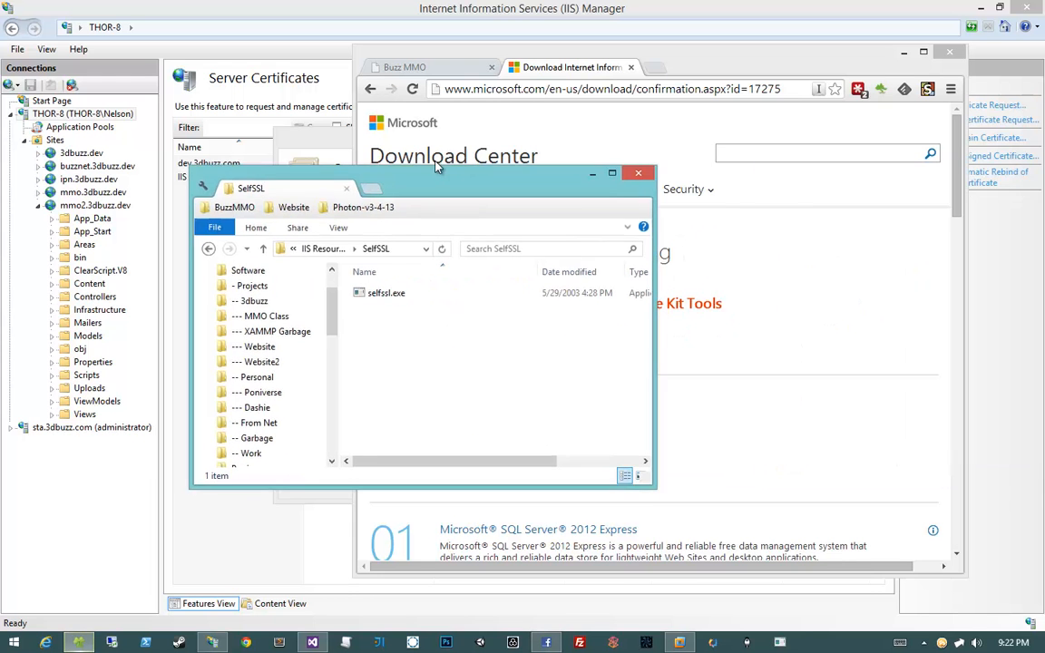
double_click(514, 178)
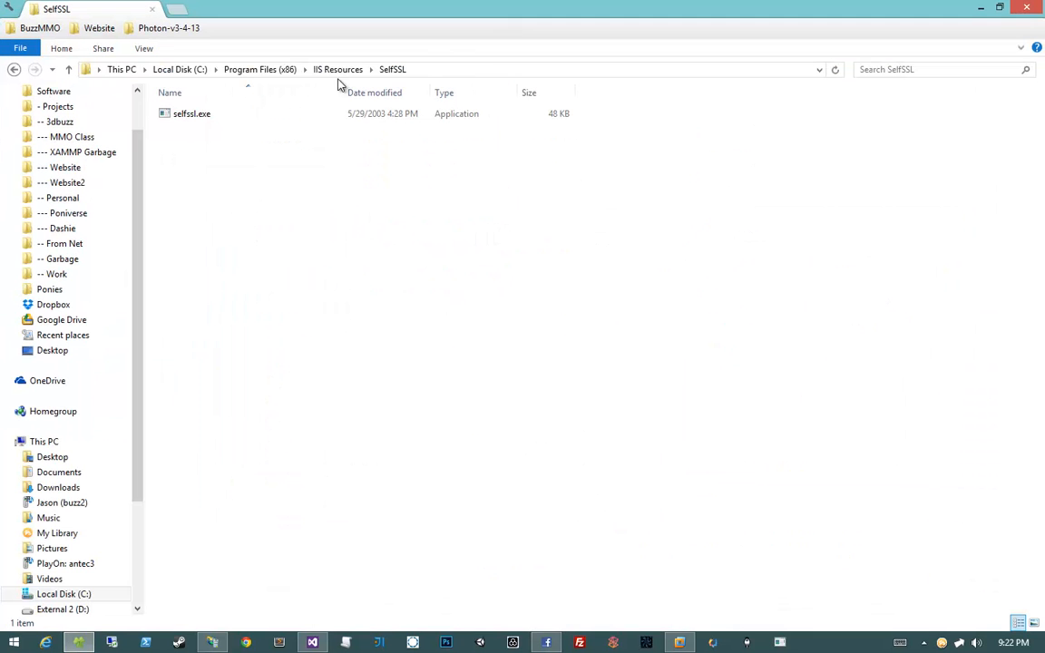
left_click(489, 70)
left_click(115, 69)
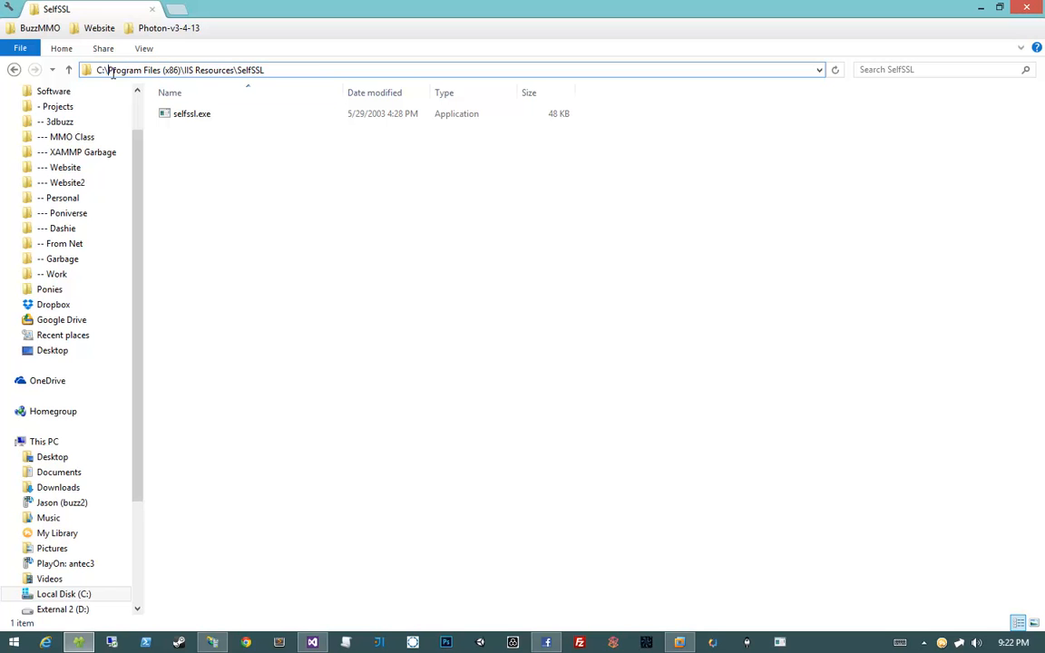
left_click_drag(107, 69, 181, 70)
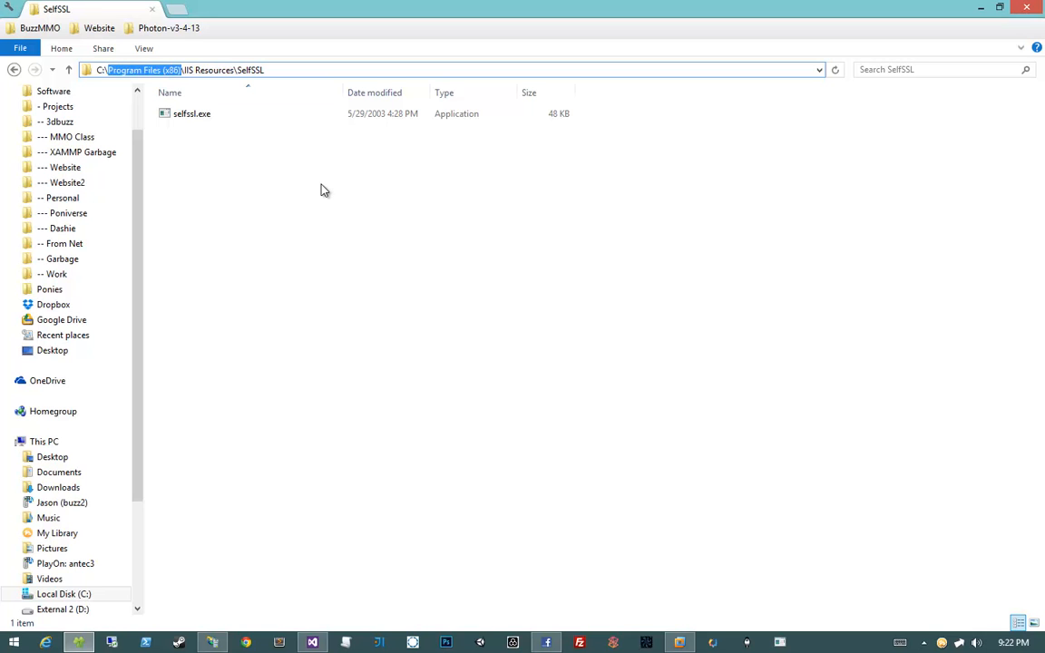
left_click(184, 69)
left_click_drag(186, 70, 214, 70)
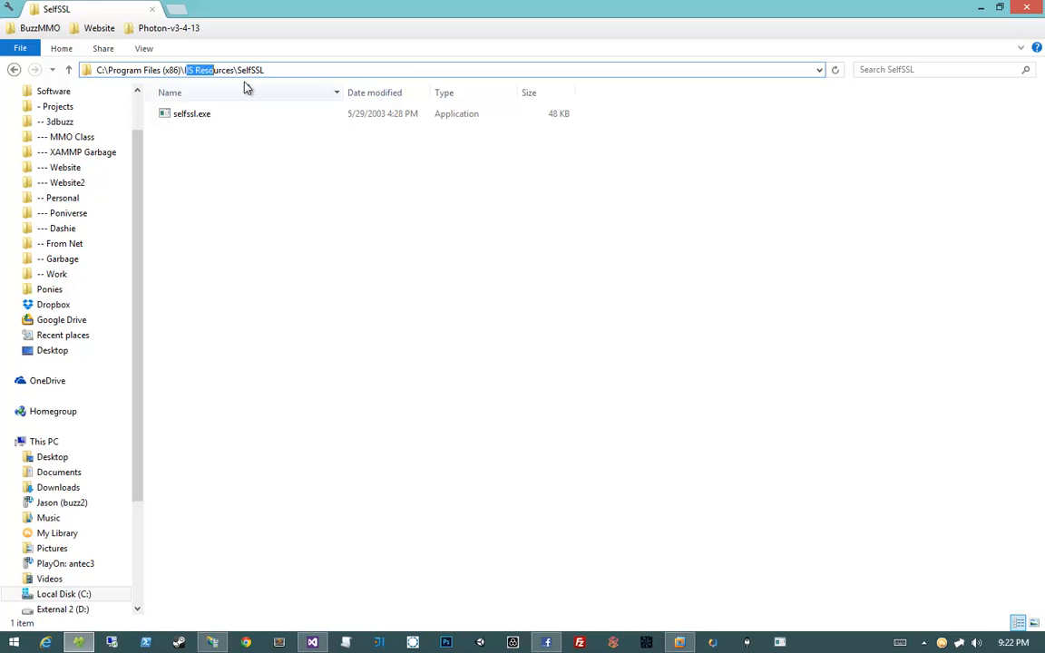
left_click(329, 209)
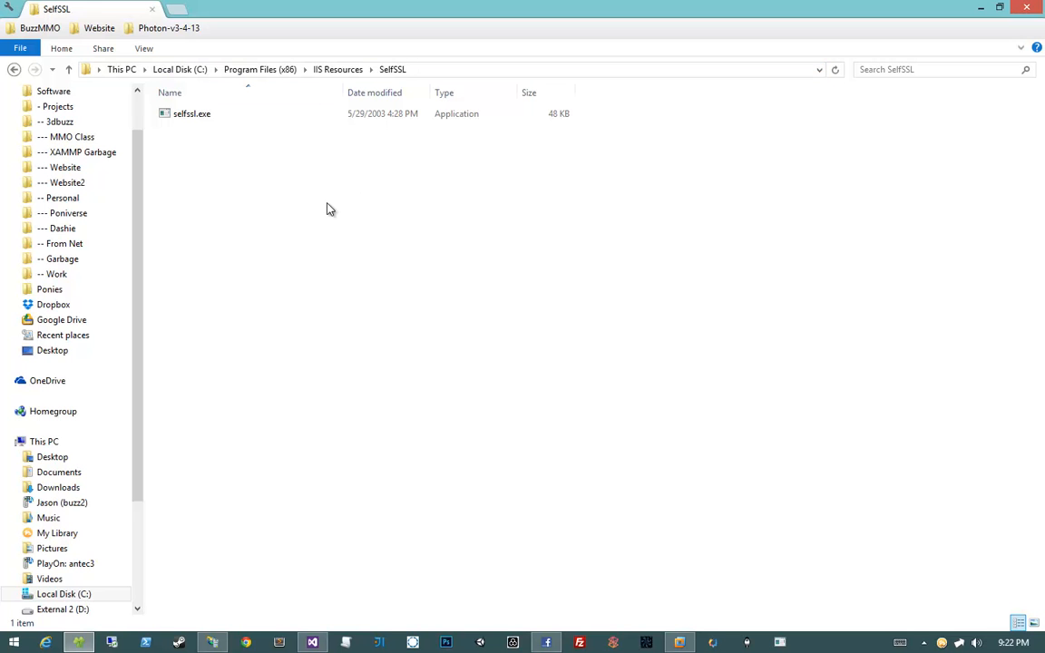
Open a command prompt in the SelfSSL folder and move it lower on screen
left_click(22, 47)
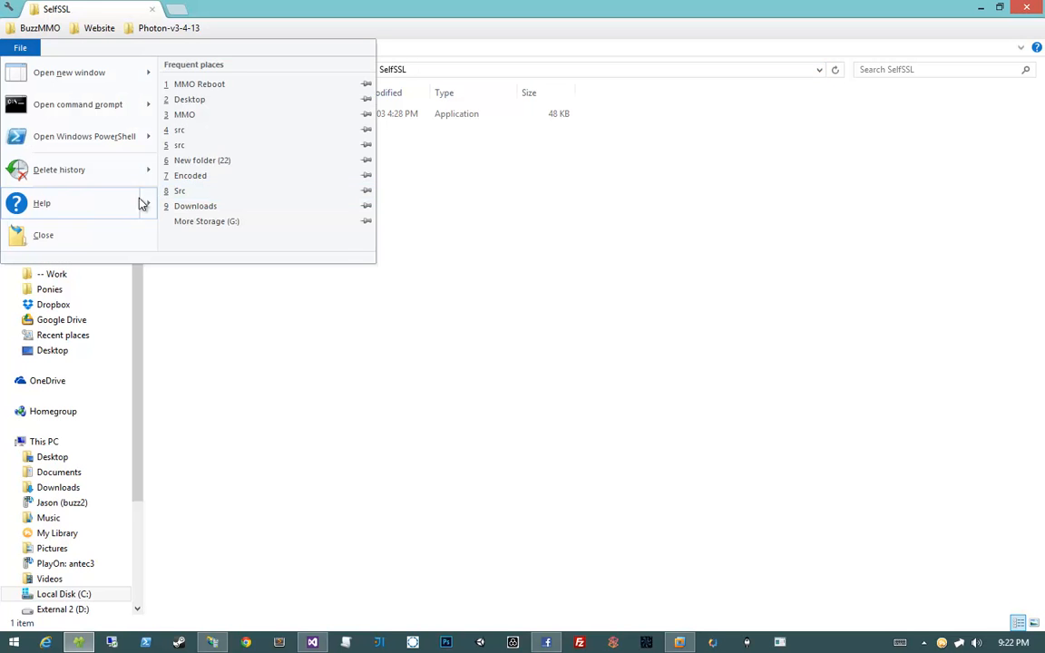
left_click(94, 104)
left_click_drag(310, 180, 373, 162)
Run selfssl.exe /N:CN=mmo2.3dbuzz.dev /V:1000 and decline replacing site 1's SSL settings
right_click(395, 243)
left_click(424, 236)
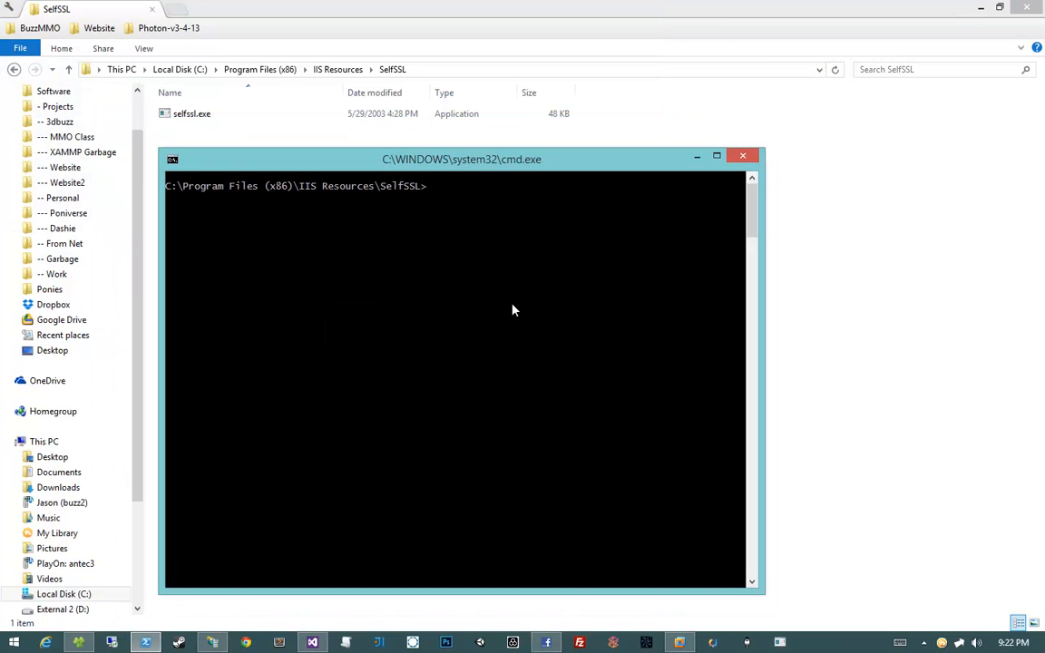
type("selfssl.exe")
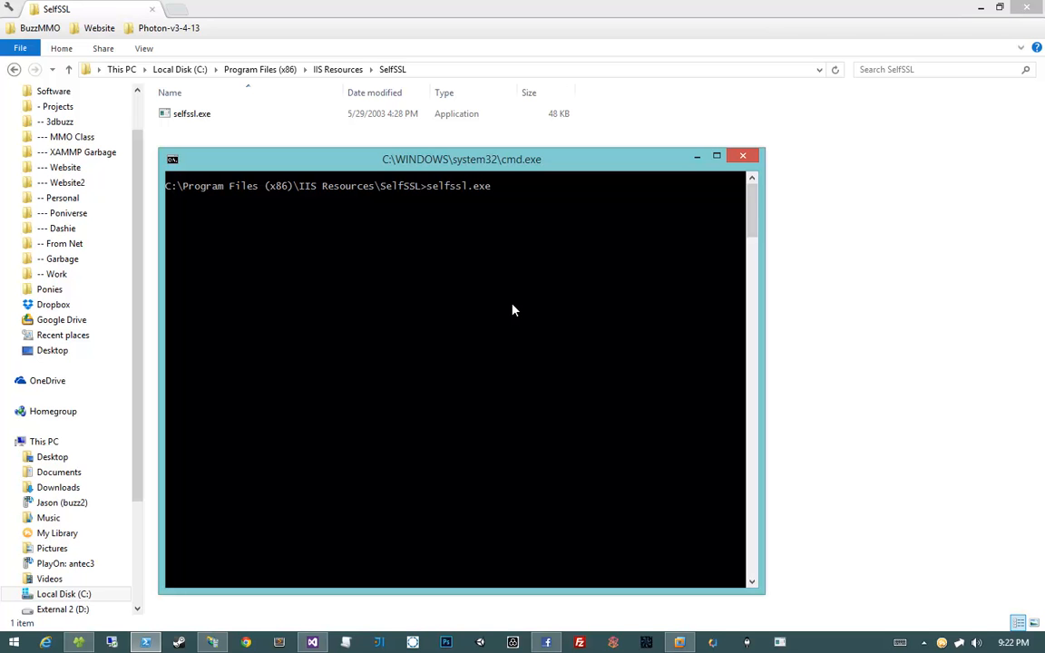
type(" /N:CN=")
left_click(979, 8)
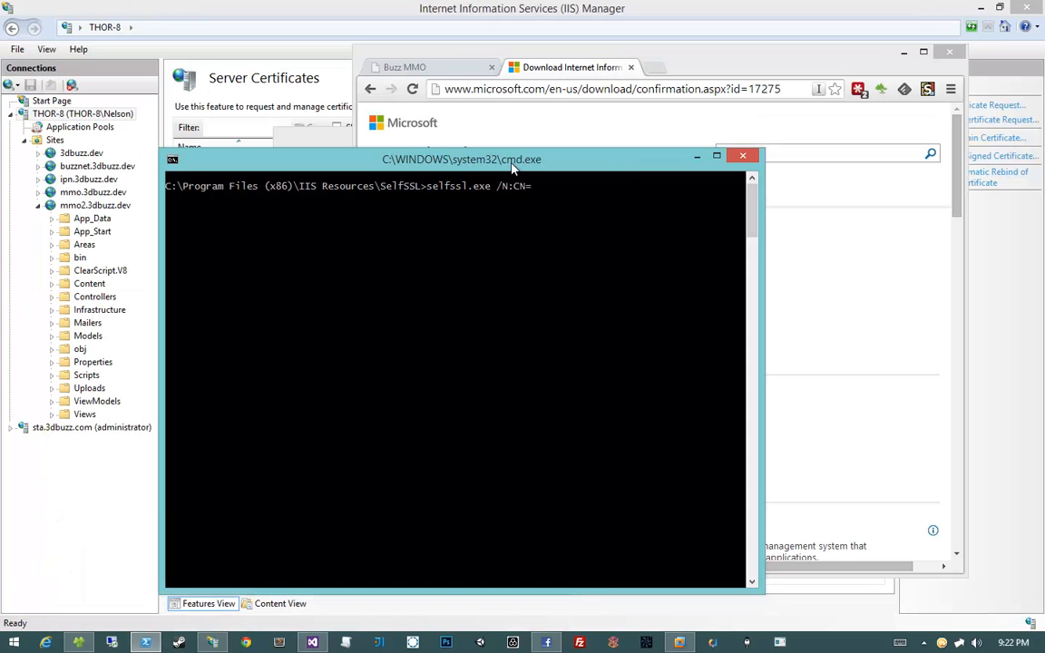
left_click_drag(463, 155, 494, 139)
left_click(428, 69)
left_click(296, 228)
type("mmo2.3dbuzz.dev")
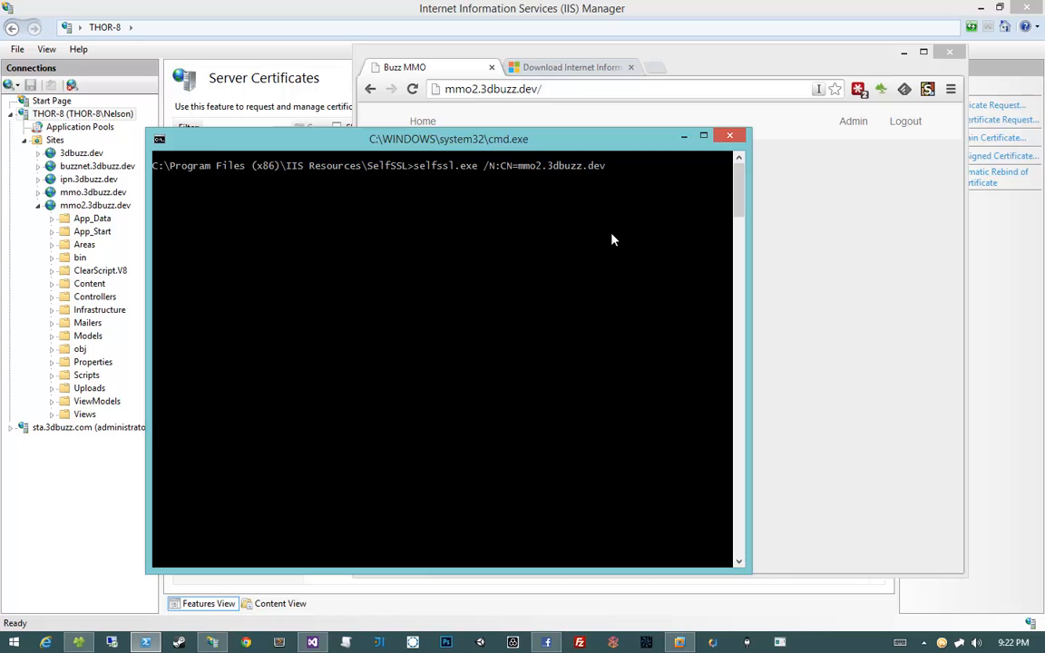
type(" /V:1000")
key("Return")
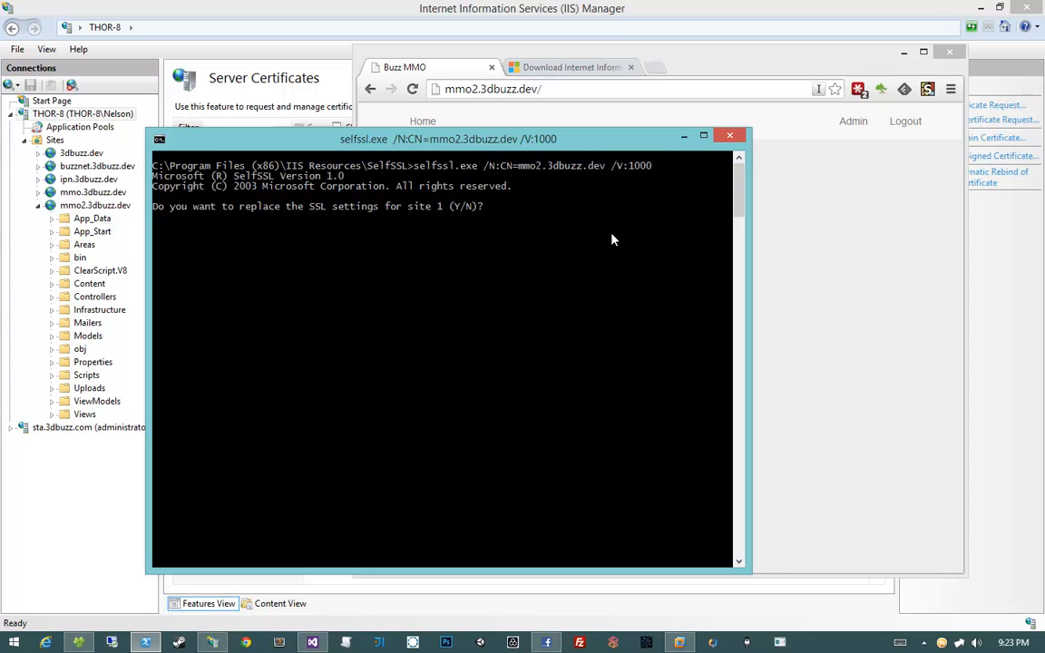
type("n")
key("Return")
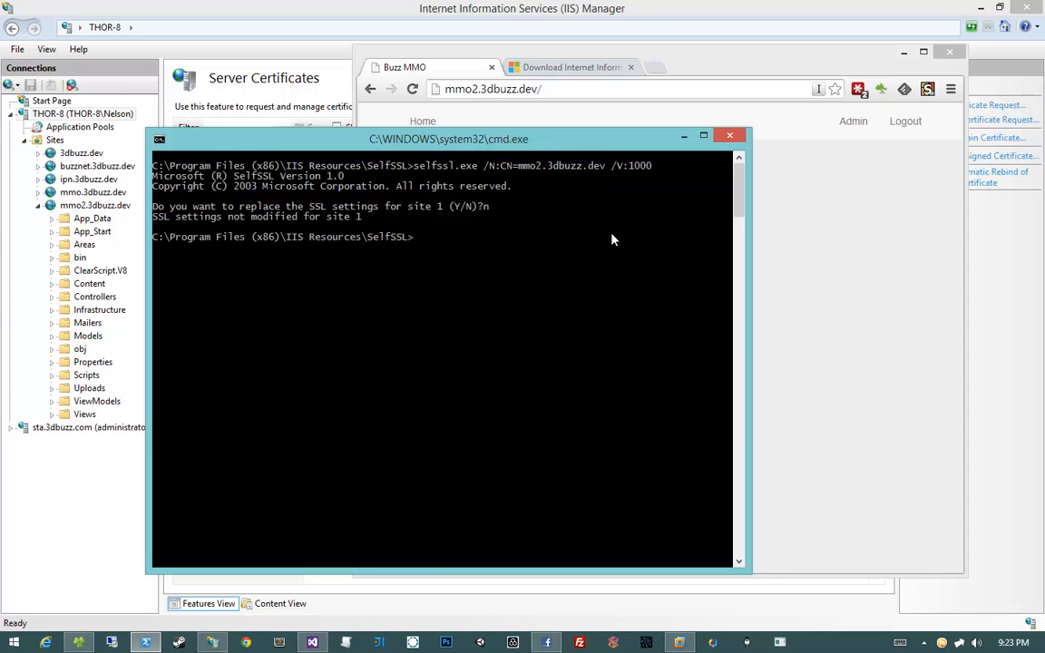
Rerun the SelfSSL command and confirm replacing site 1's SSL settings with y
left_click(78, 642)
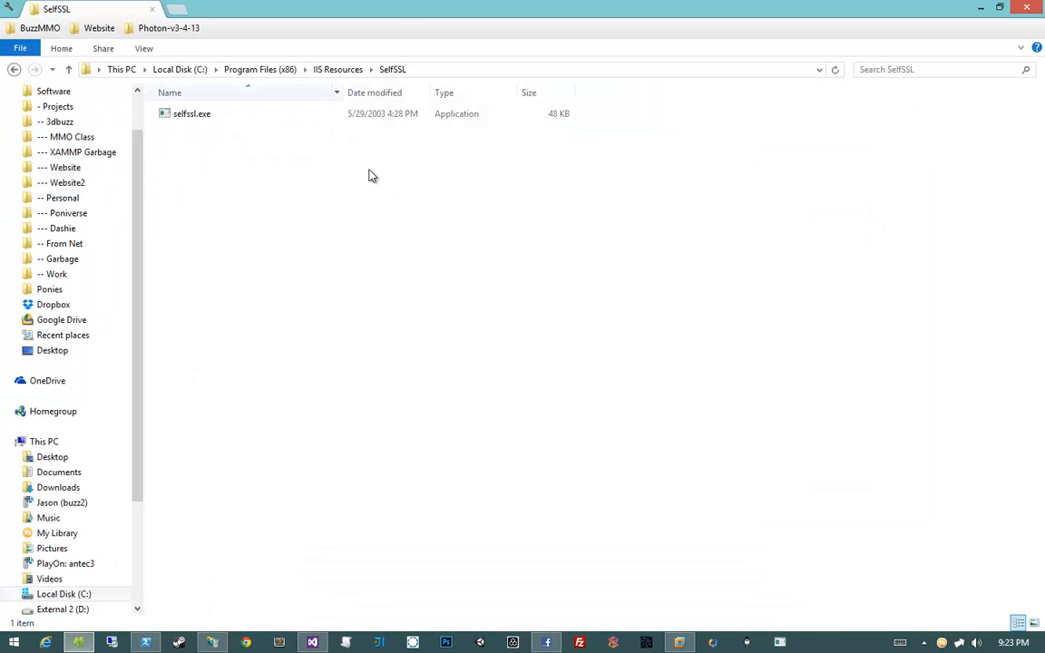
left_click_drag(405, 17, 611, 75)
left_click(366, 290)
key("Up")
key("Return")
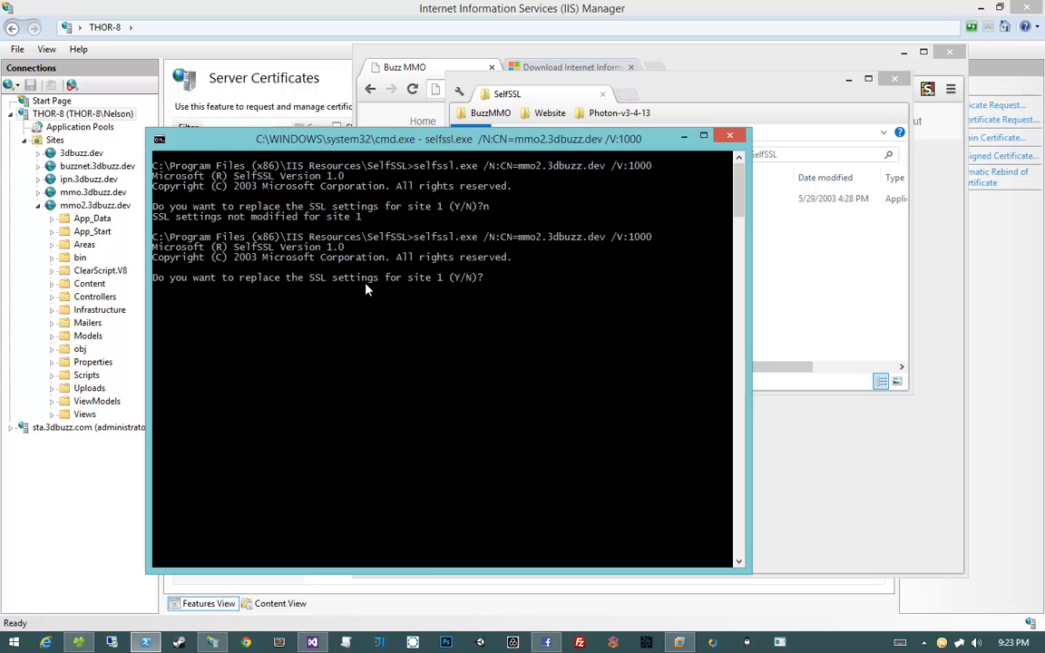
type("u")
key("Return")
type("y")
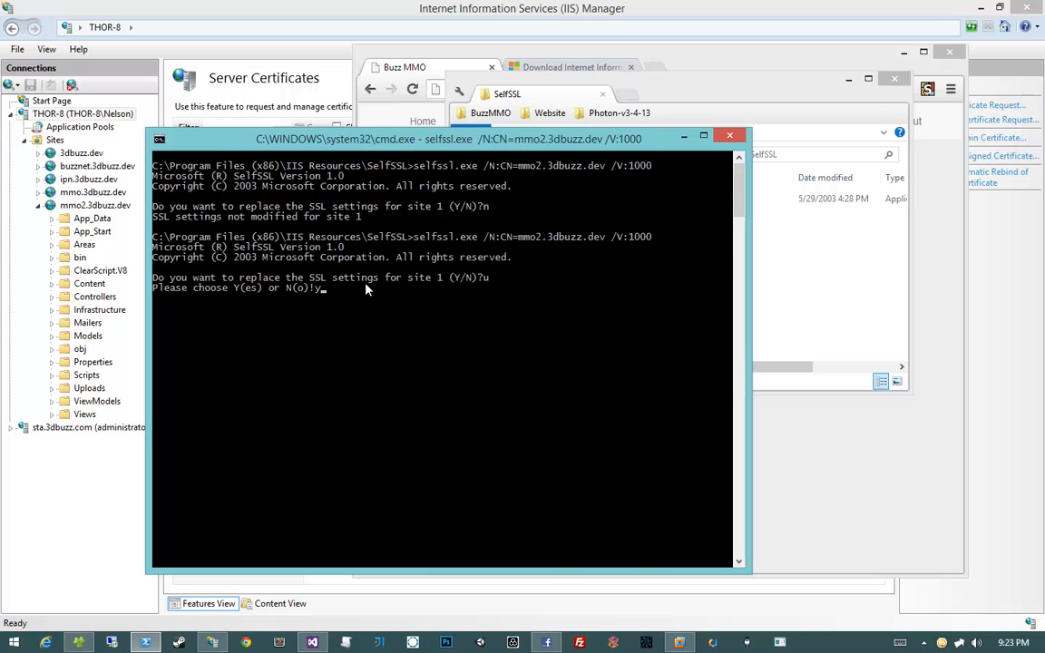
key("Return")
Close IIS Manager's self-signed certificate dialog and minimize the console window
left_click(777, 248)
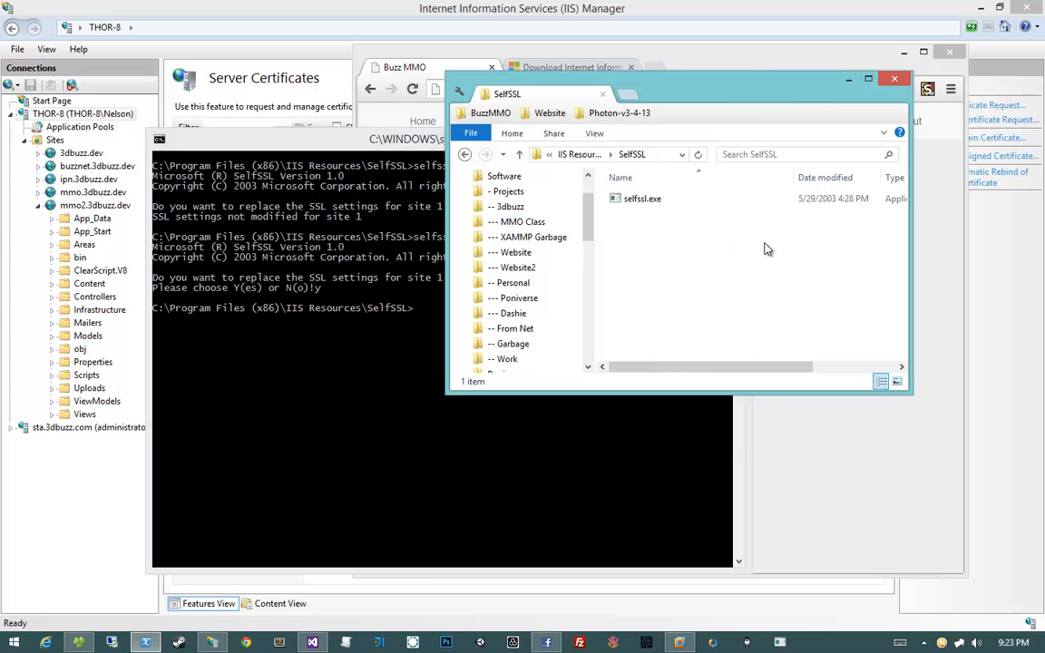
left_click(248, 228)
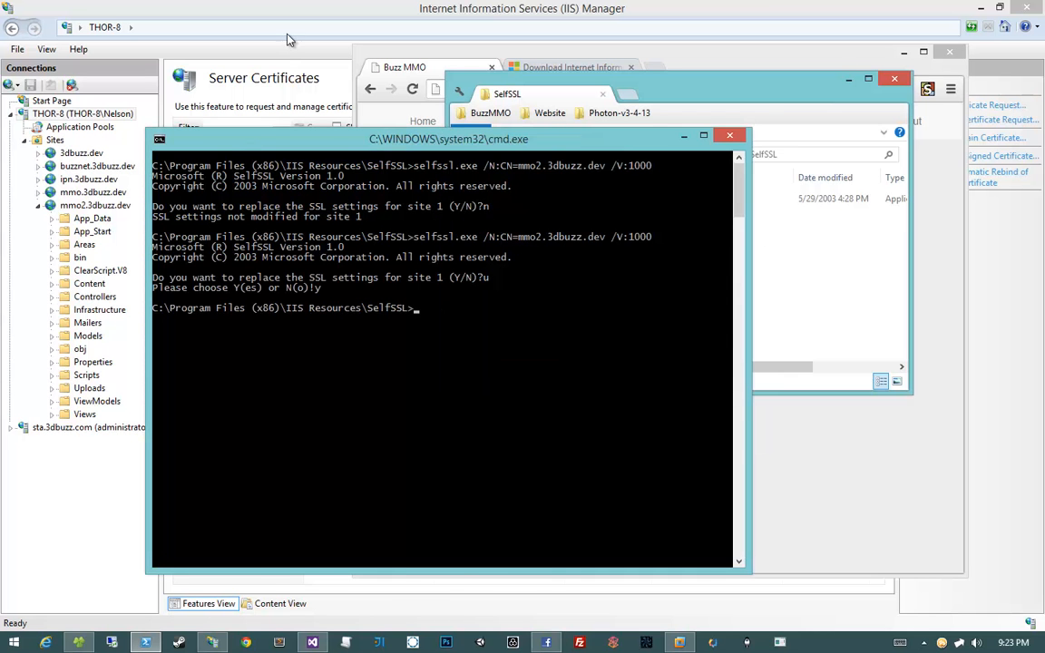
left_click(258, 30)
left_click(739, 486)
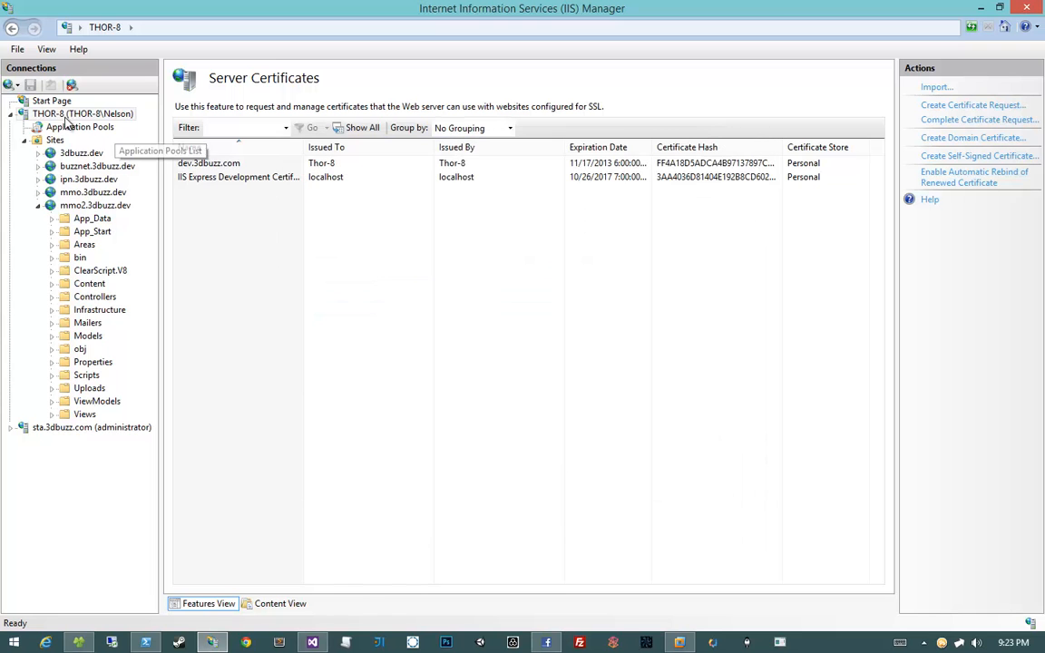
left_click(348, 290)
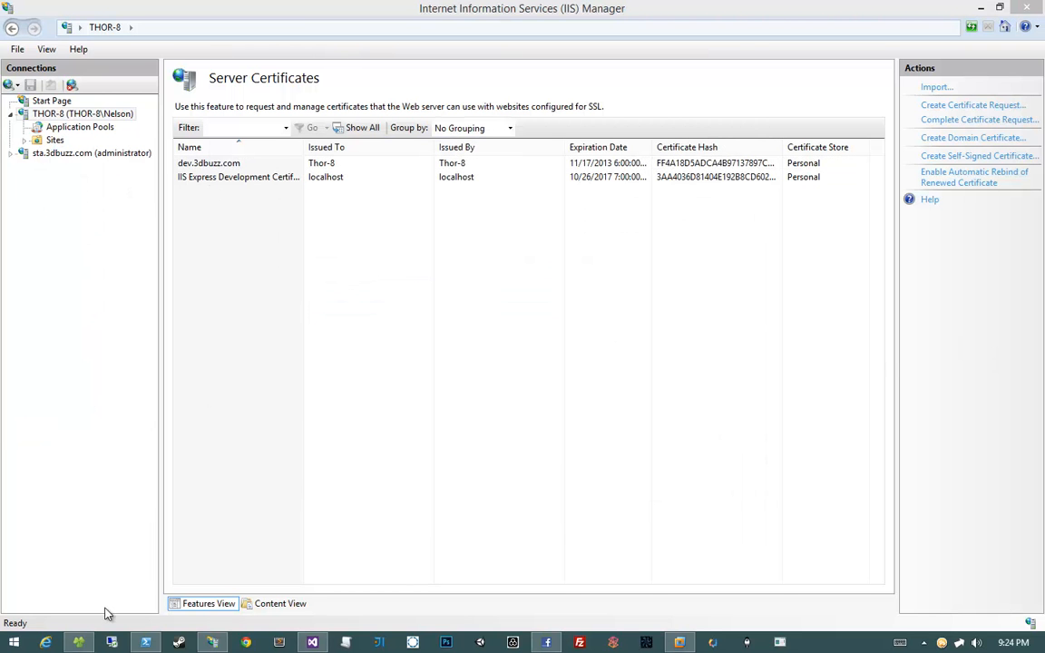
left_click(145, 642)
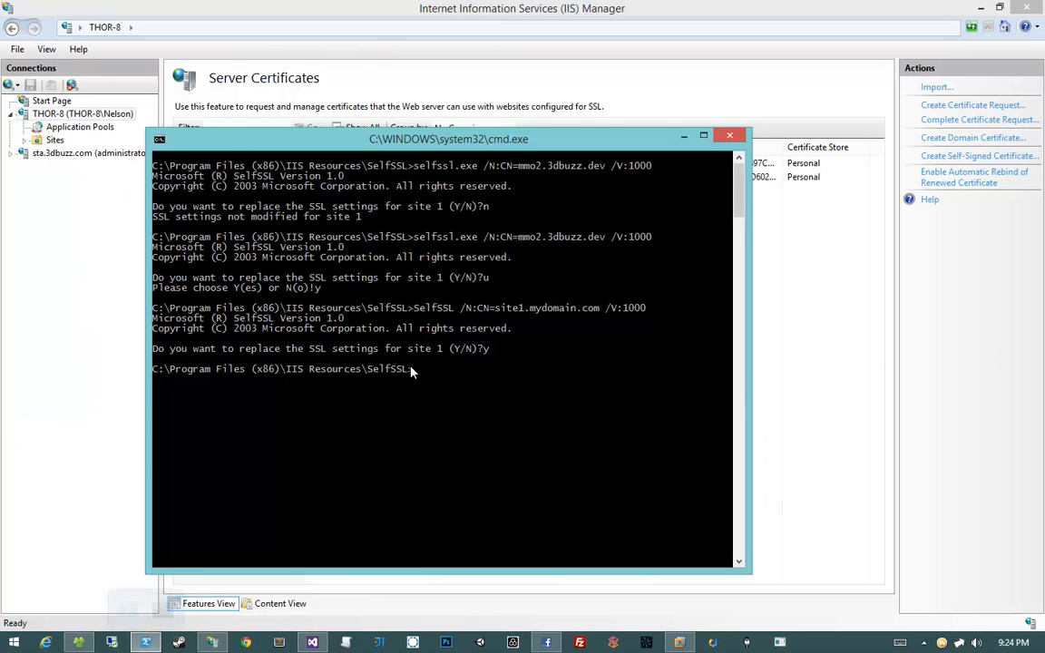
left_click_drag(354, 142, 354, 234)
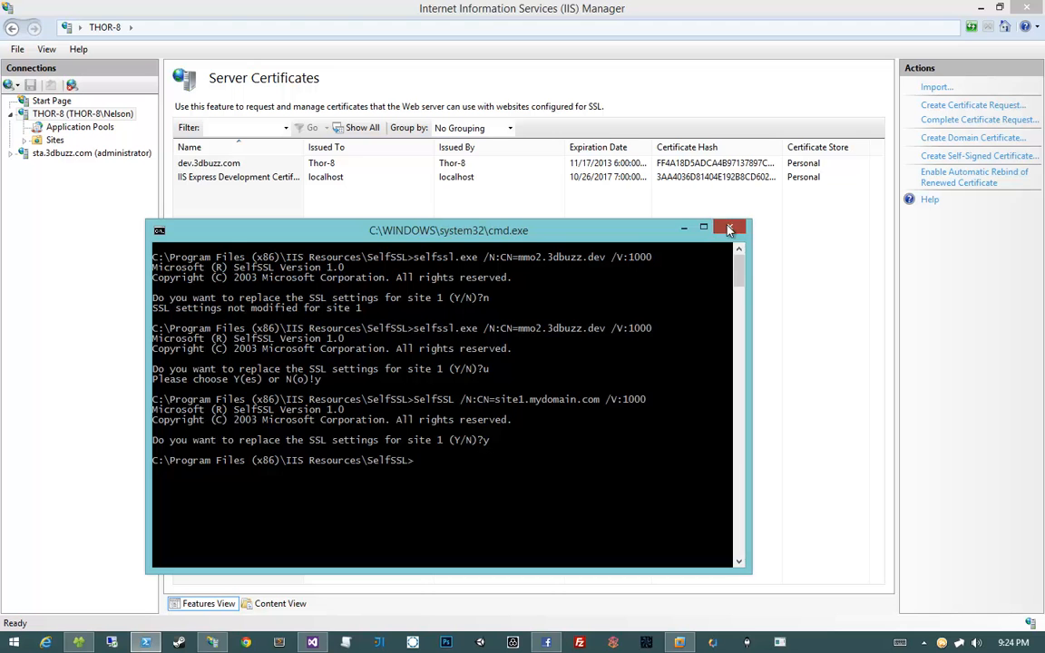
left_click(684, 227)
Open an administrator command prompt in the SelfSSL folder and resize it beside IIS Manager
left_click(82, 641)
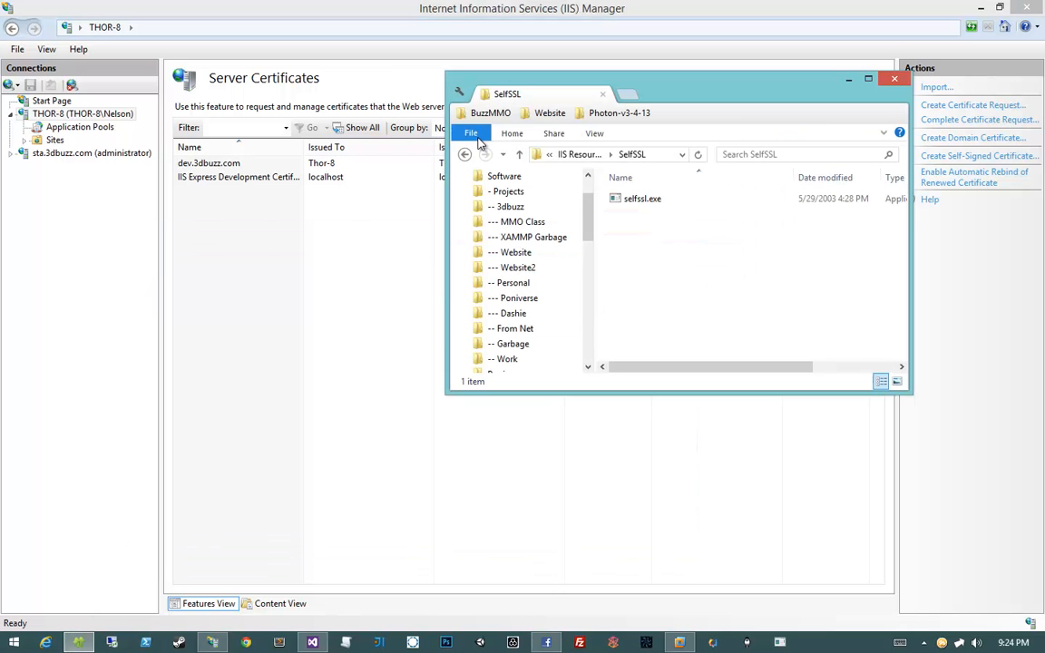
left_click(471, 133)
mouse_move(599, 194)
left_click(649, 196)
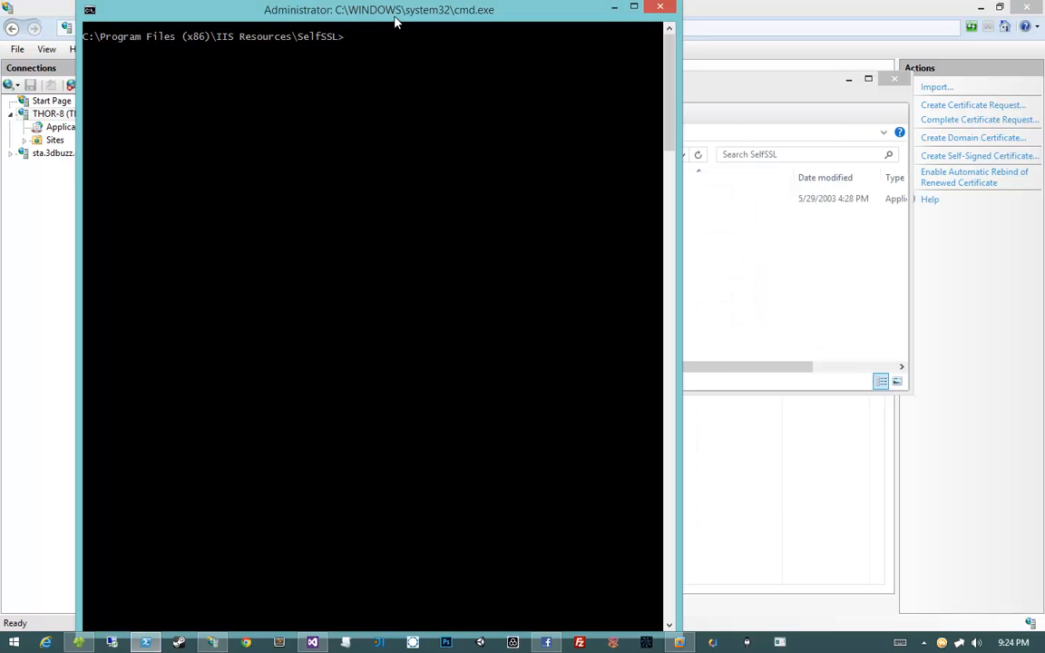
left_click_drag(366, 8, 607, 165)
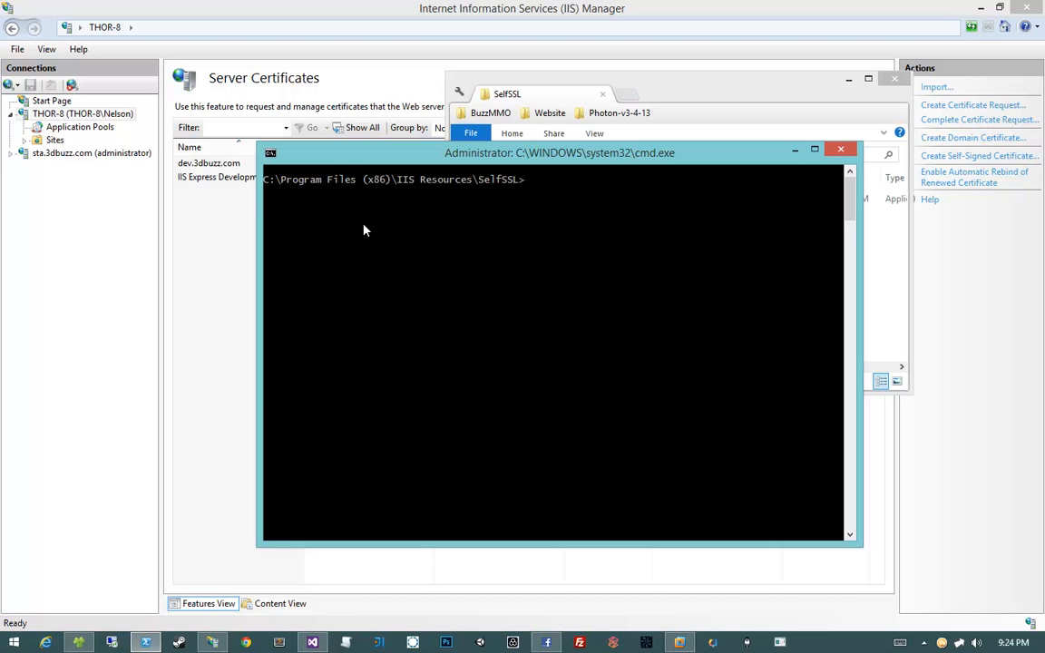
left_click_drag(490, 152, 387, 245)
Run selfssl.exe /N:CN=mmo2.3dbuzz.dev /V:1000 and answer y to replace site 1's settings
type("selfssl.exe")
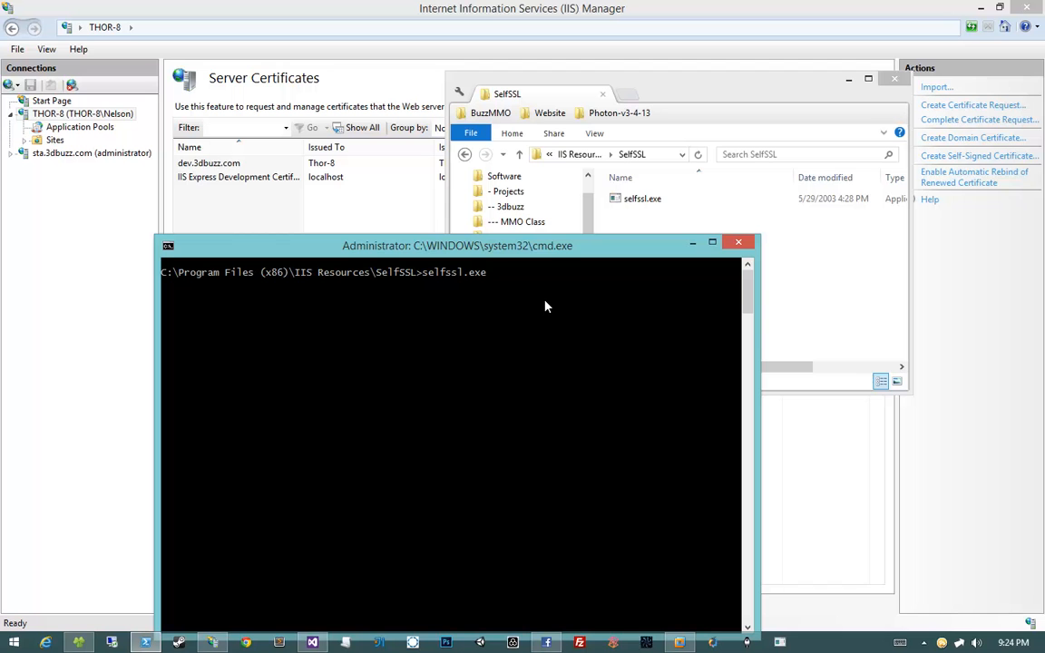
type(" /N:NV")
key("BackSpace")
key("BackSpace")
type("CN=mmo2.3dbuzz.dev")
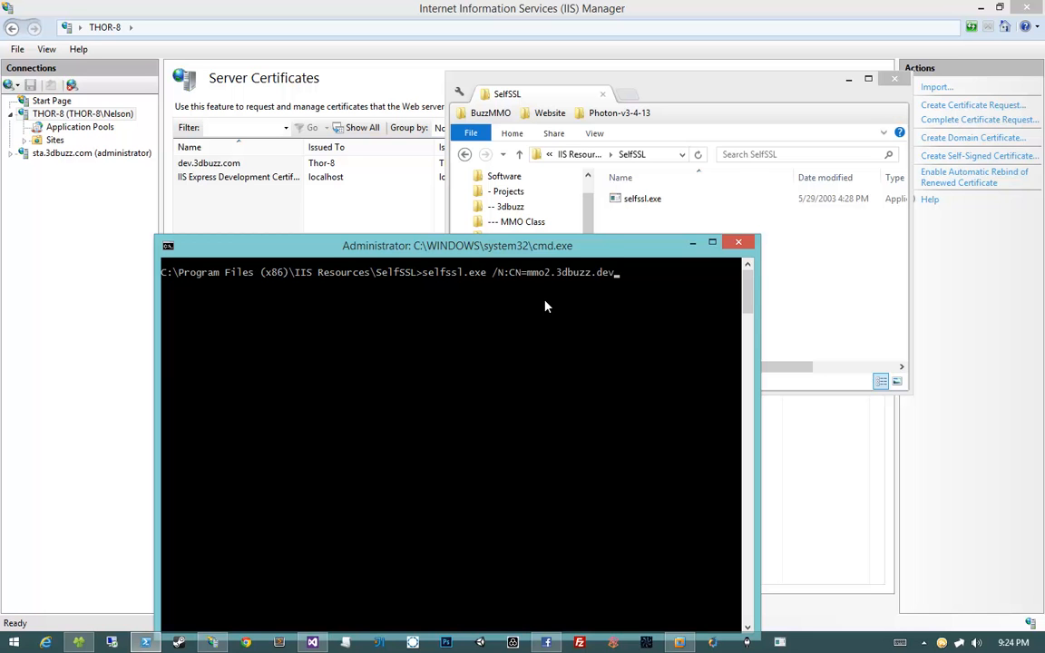
type(" /V:1000")
key("Return")
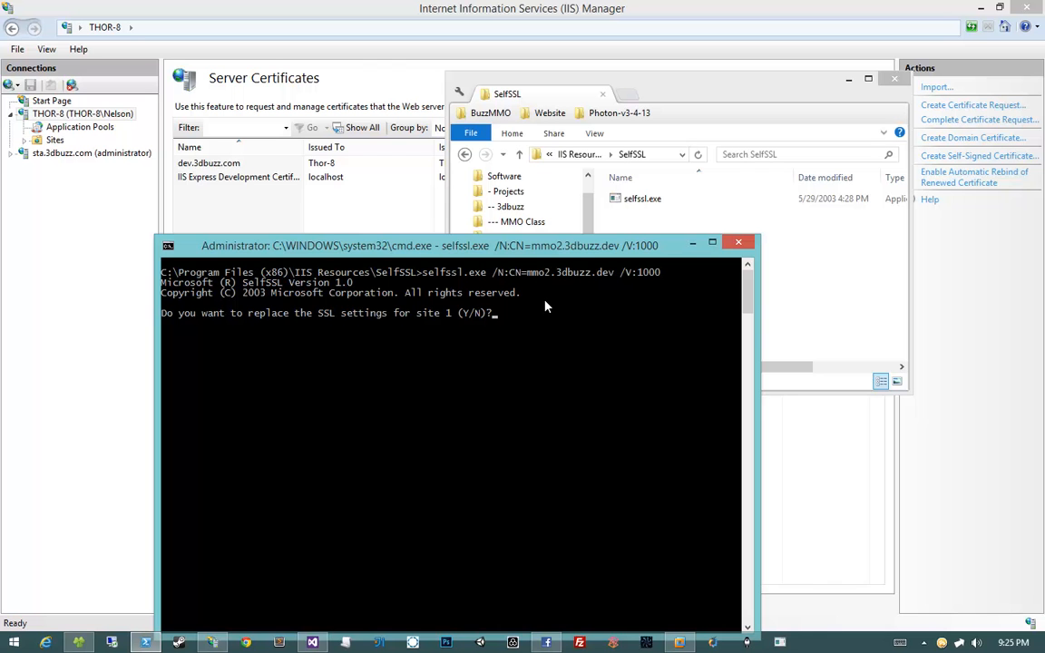
type("t")
key("BackSpace")
type("y")
key("Return")
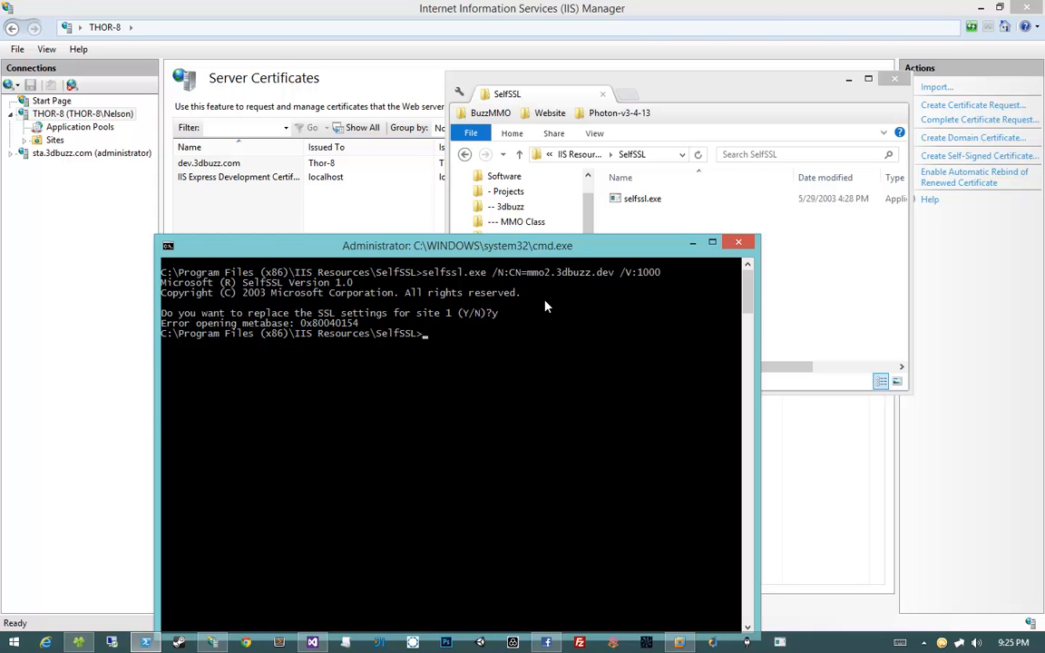
Mark and copy the 'Error opening metabase: 0x80040154' line from the console
right_click(209, 328)
left_click(168, 333)
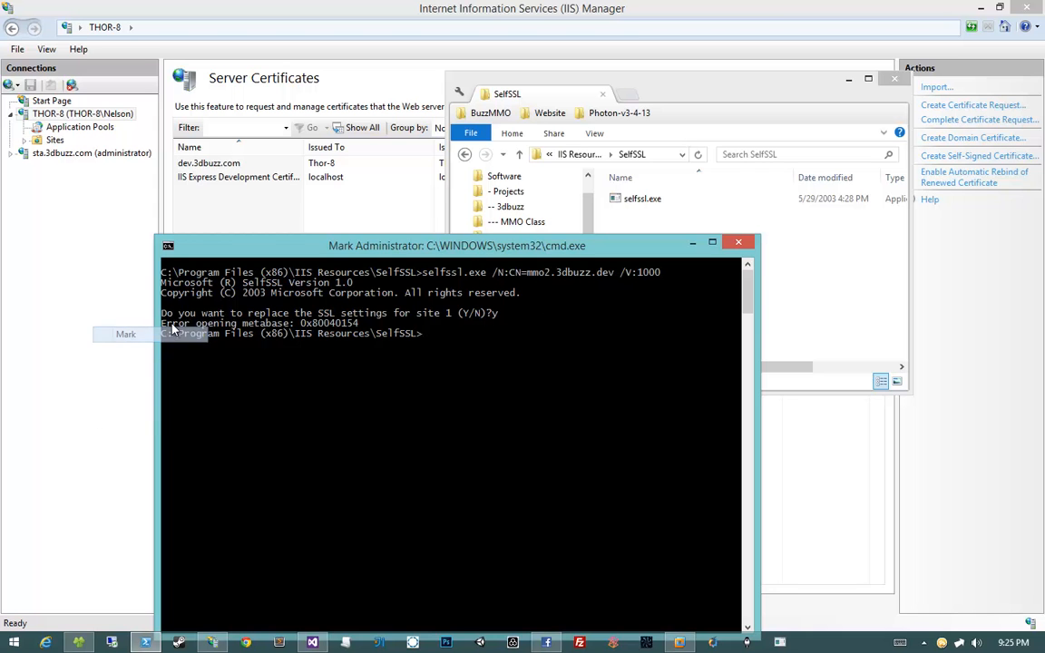
left_click(166, 325)
left_click_drag(166, 325, 360, 325)
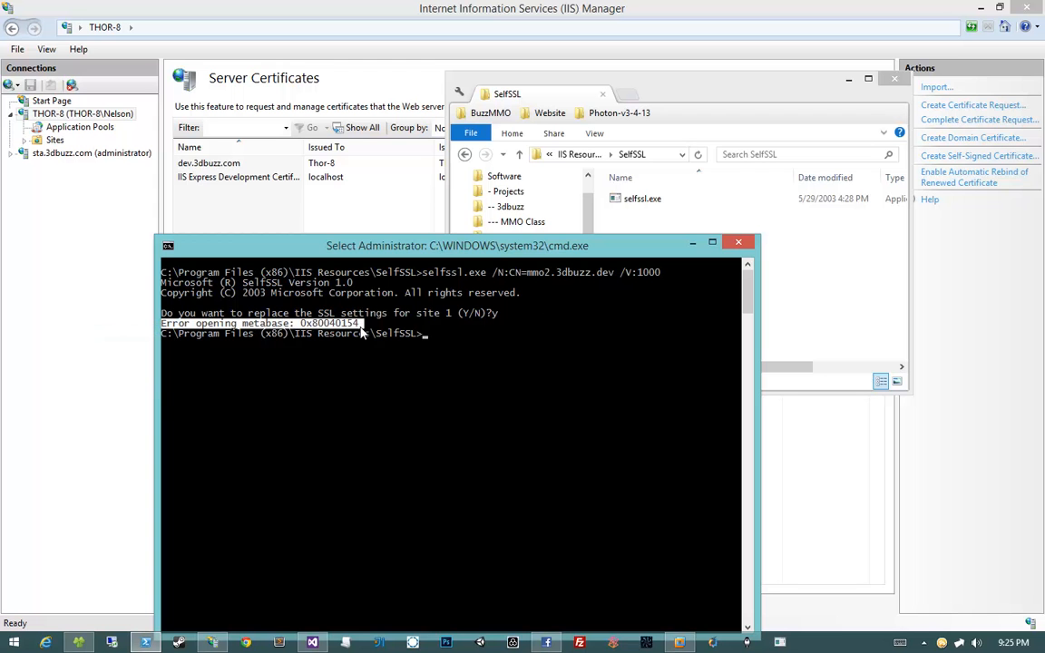
key("Return")
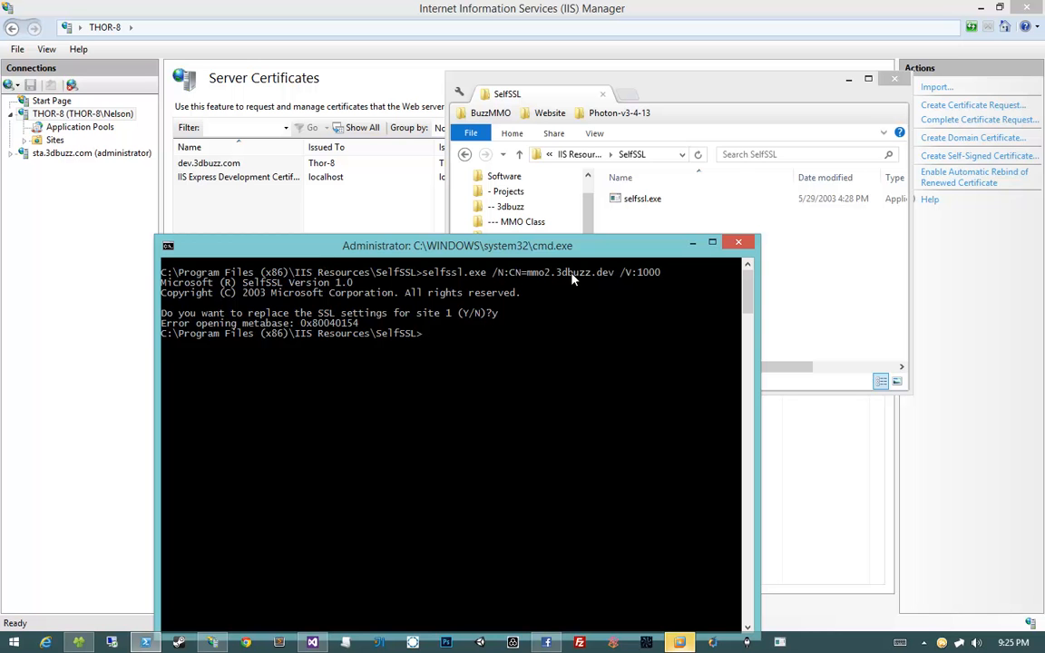
Refresh Server Certificates and autosize the Issued To, Issued By and Expiration Date columns
left_click(277, 204)
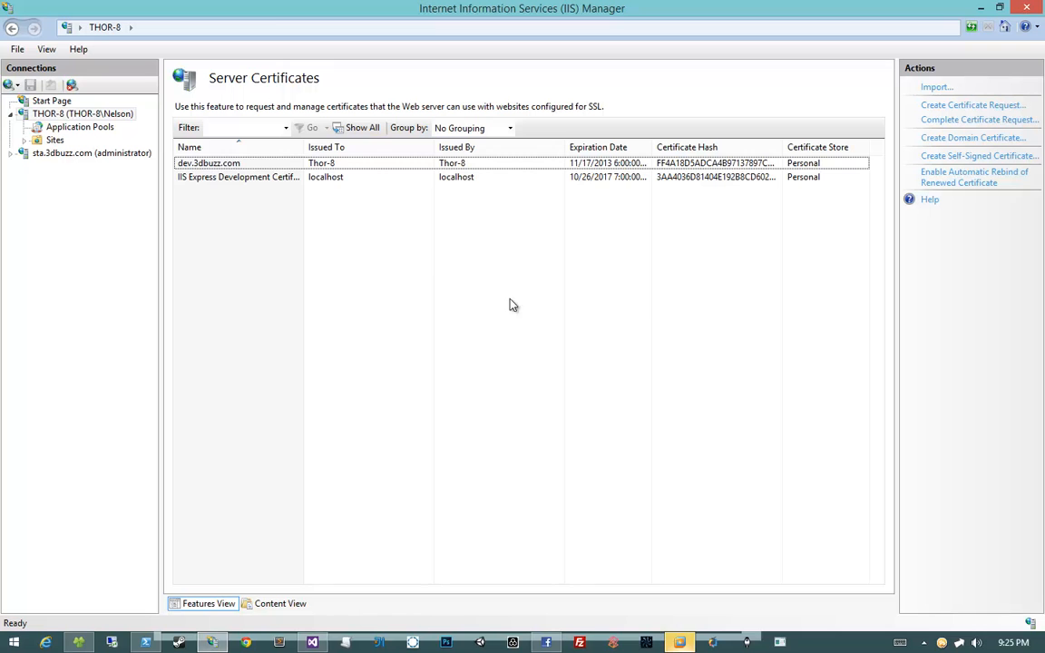
key("F5")
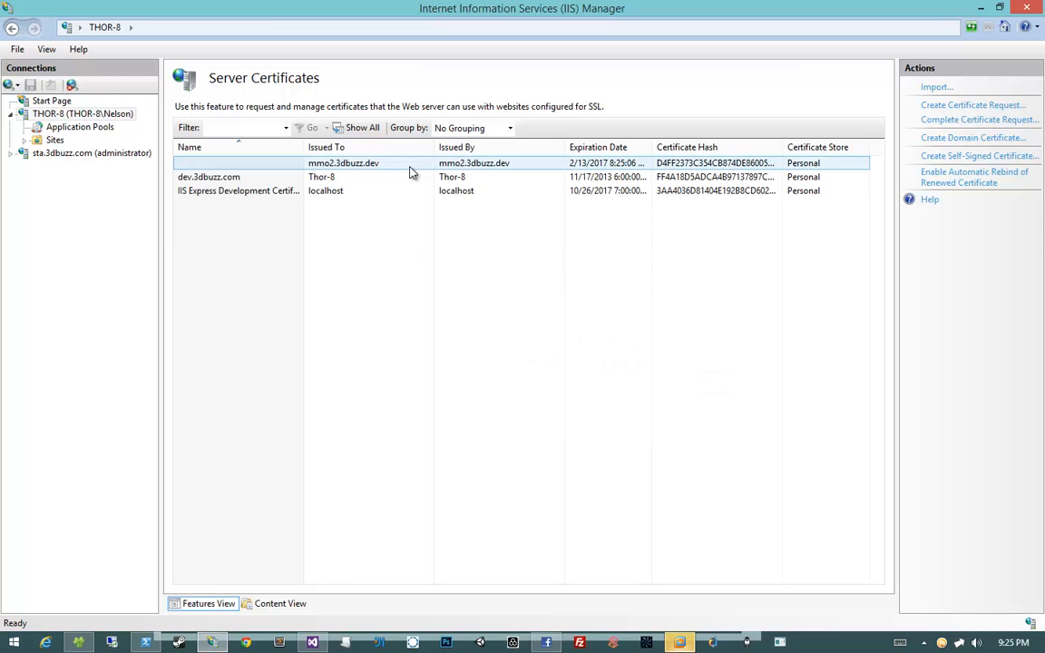
left_click(363, 164)
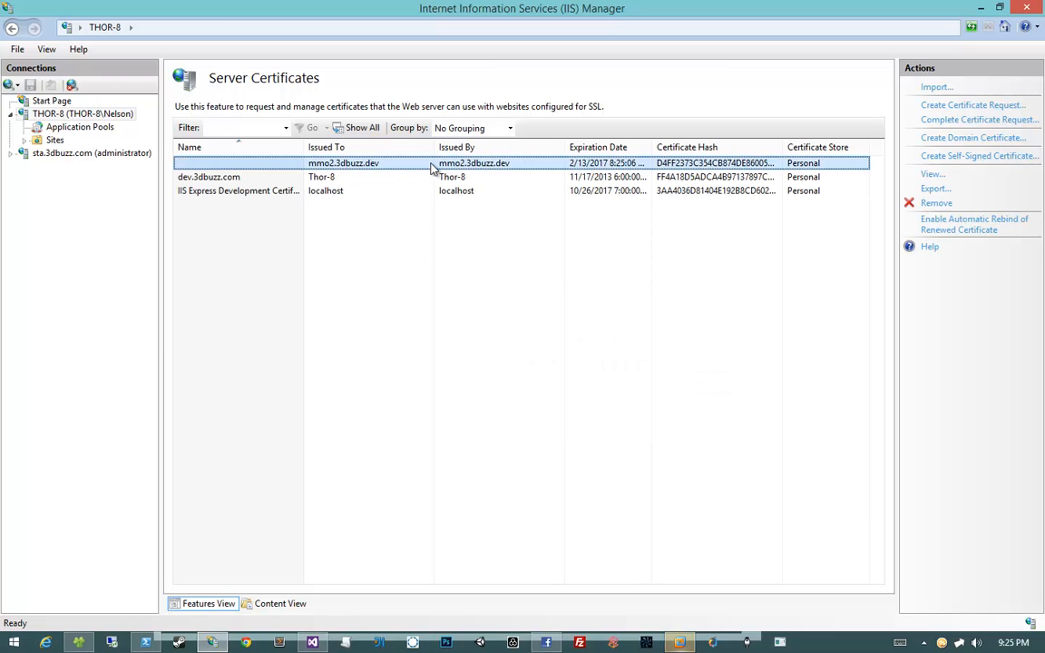
double_click(437, 149)
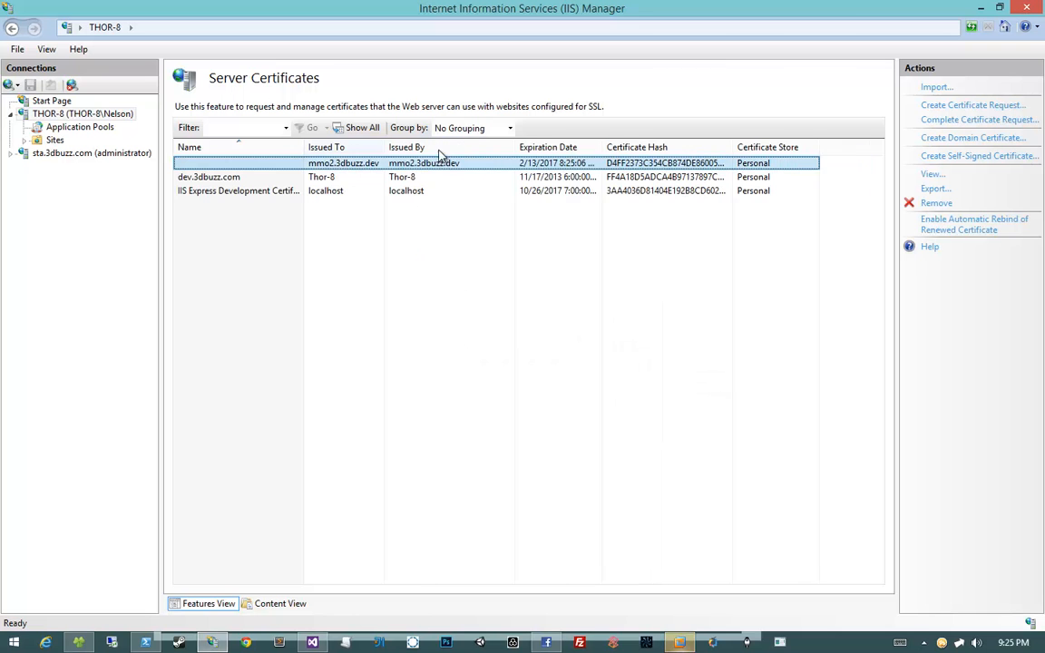
double_click(514, 146)
double_click(553, 147)
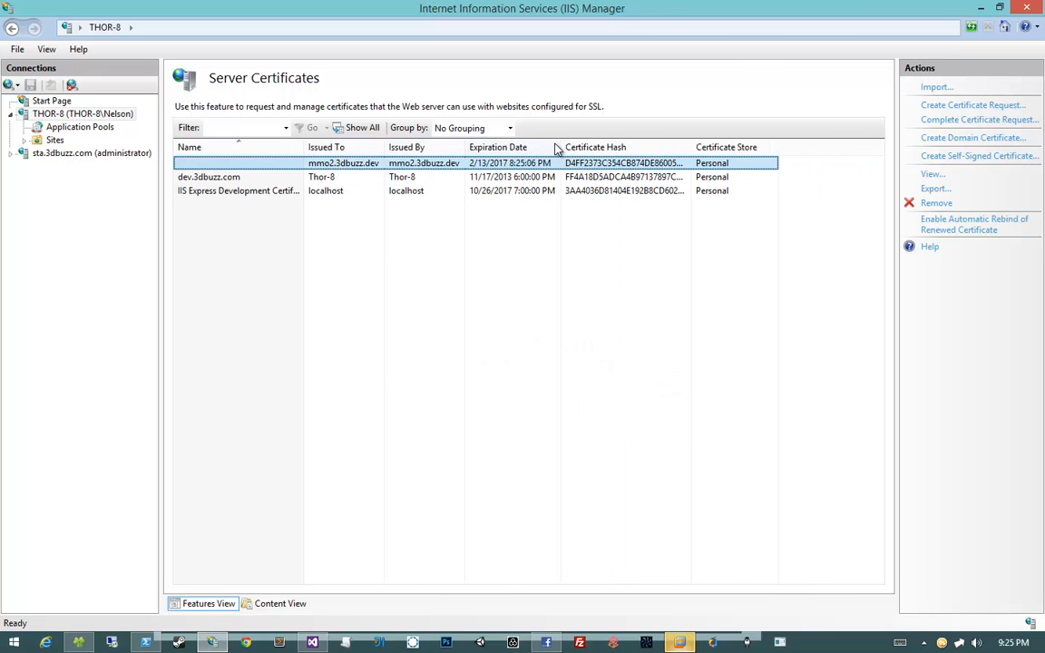
View the mmo2.3dbuzz.dev certificate's details, then expand the server's Sites node
double_click(506, 164)
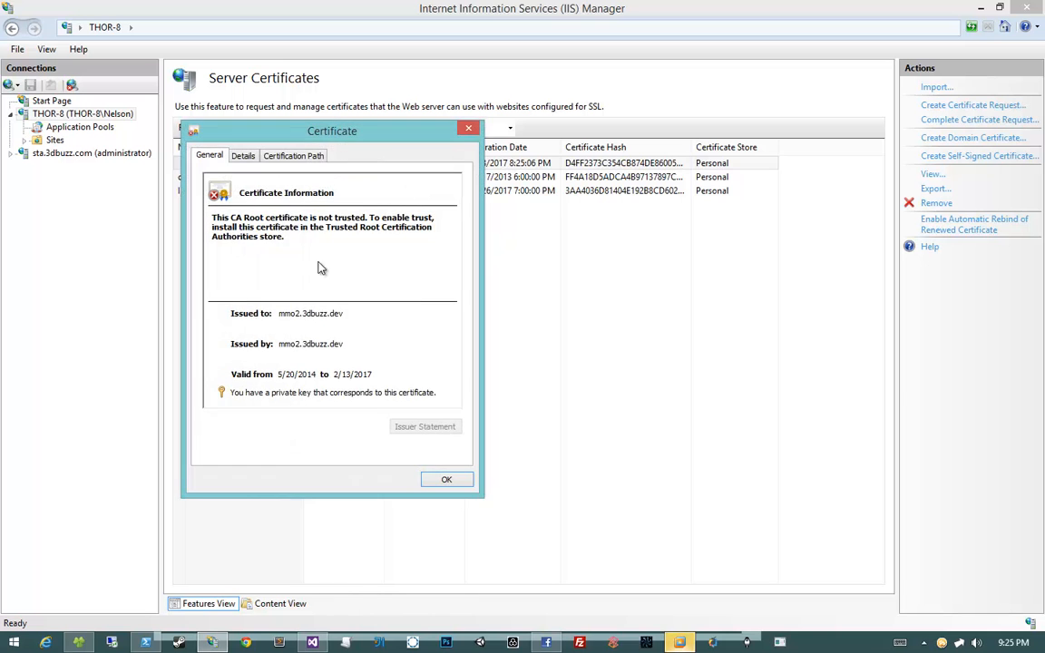
left_click(466, 134)
right_click(497, 166)
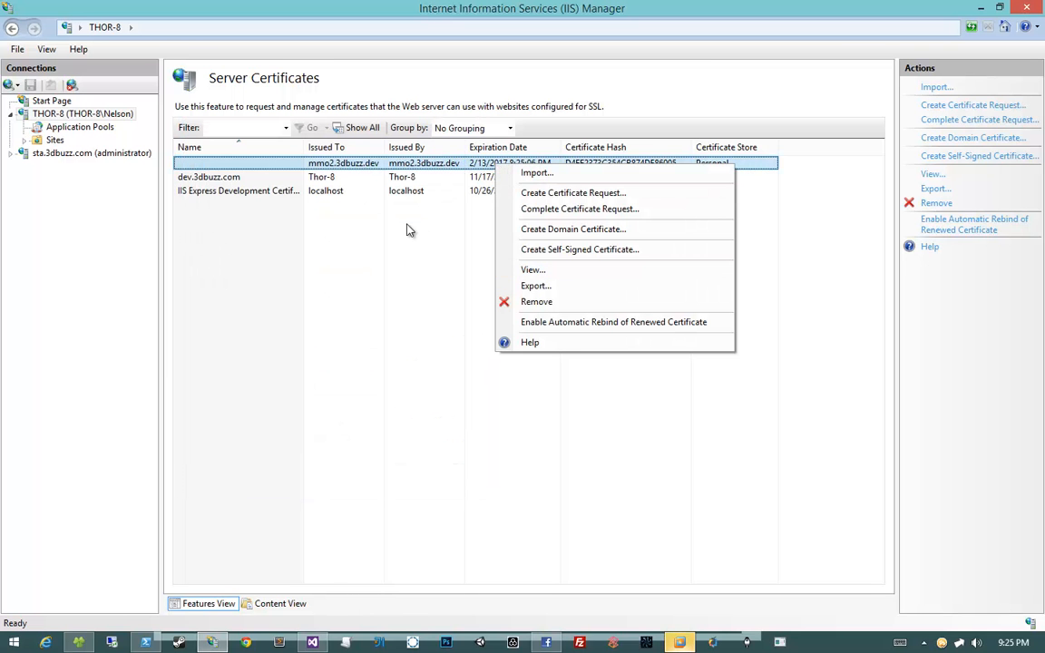
left_click(395, 166)
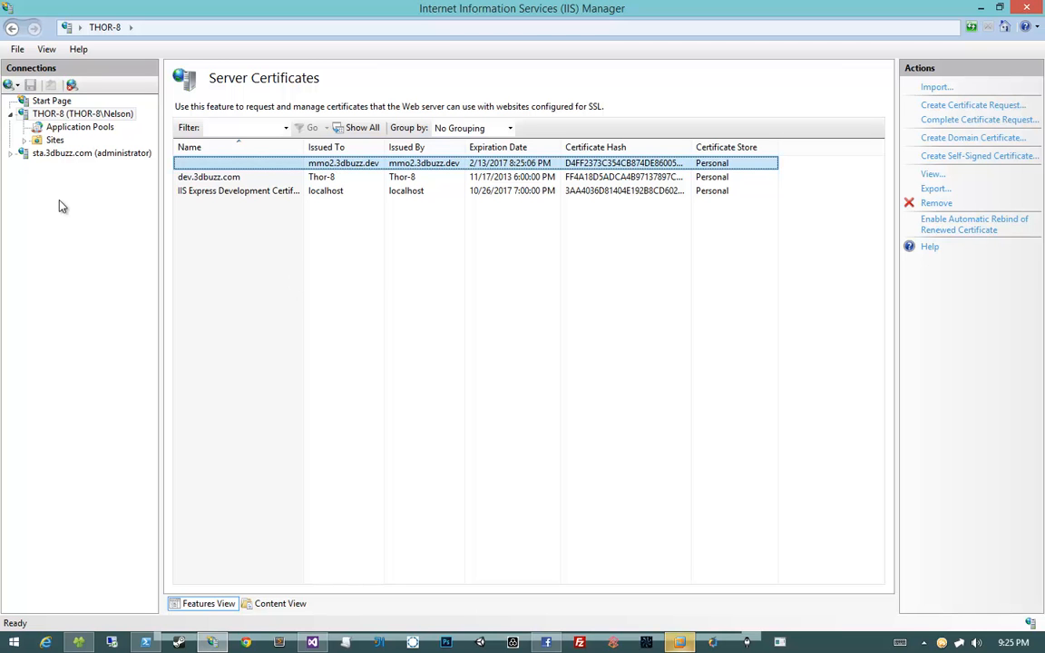
left_click(24, 141)
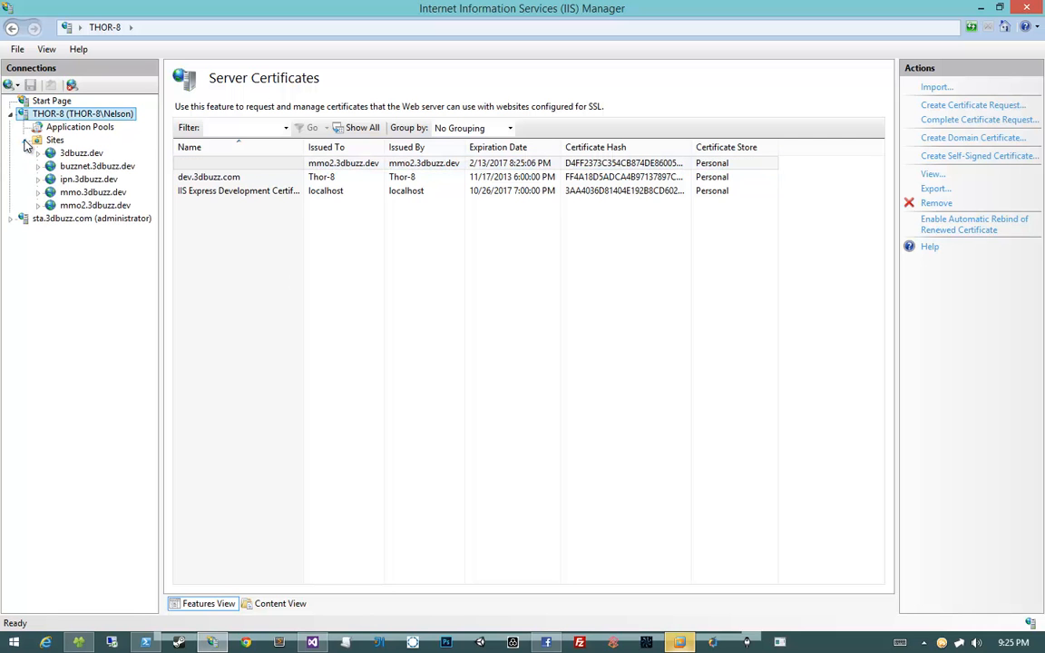
Start a new https binding on port 443 in the mmo2.3dbuzz.dev site bindings
left_click(94, 206)
right_click(97, 210)
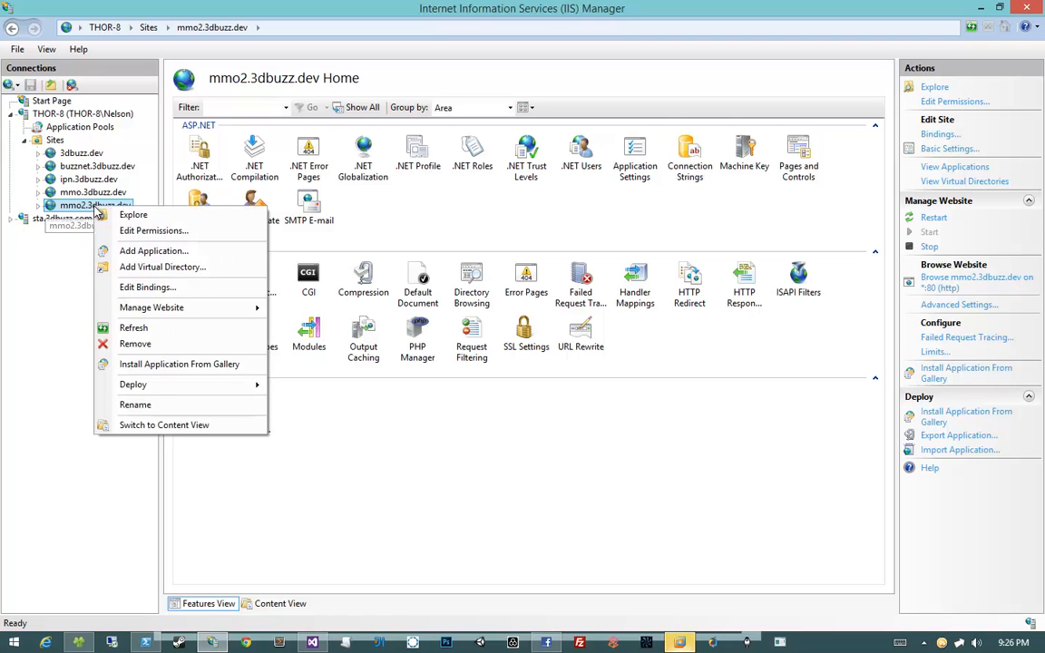
left_click(147, 289)
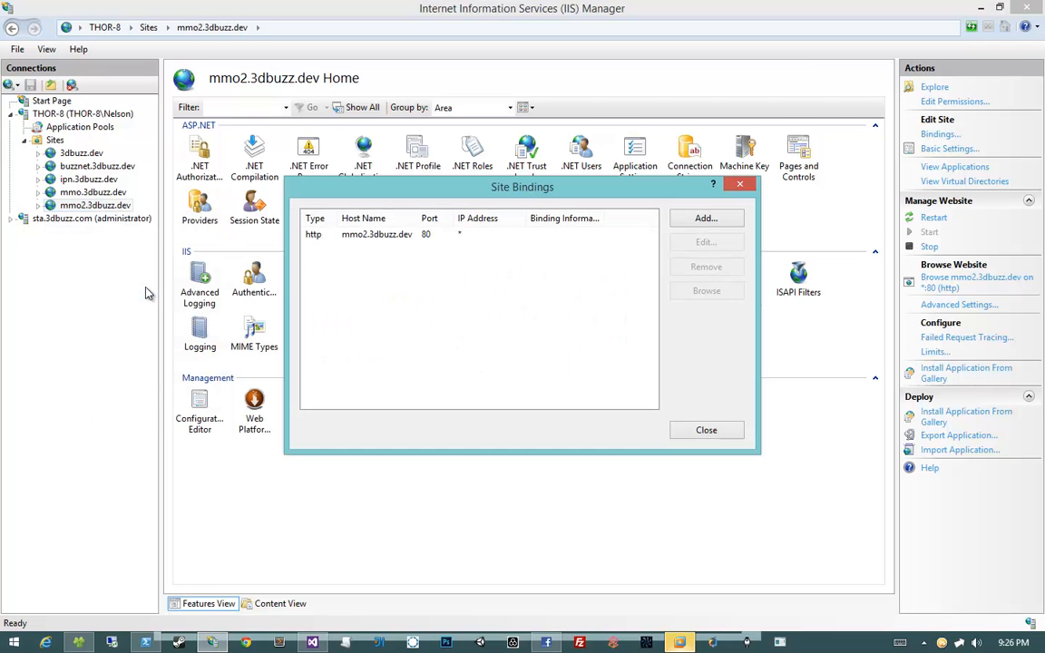
left_click(725, 223)
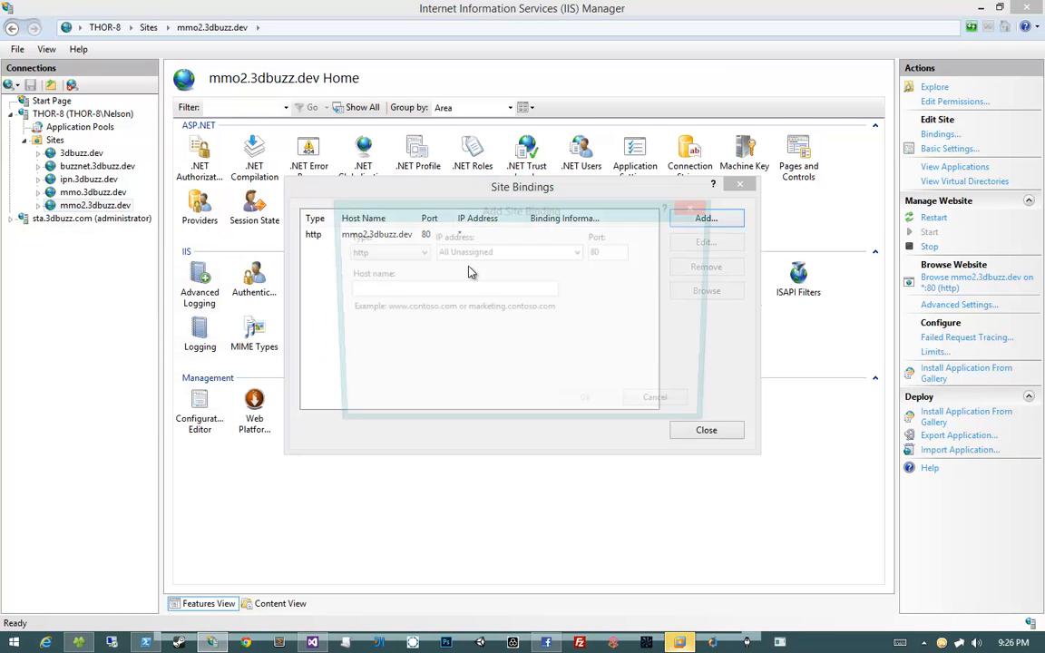
left_click(396, 314)
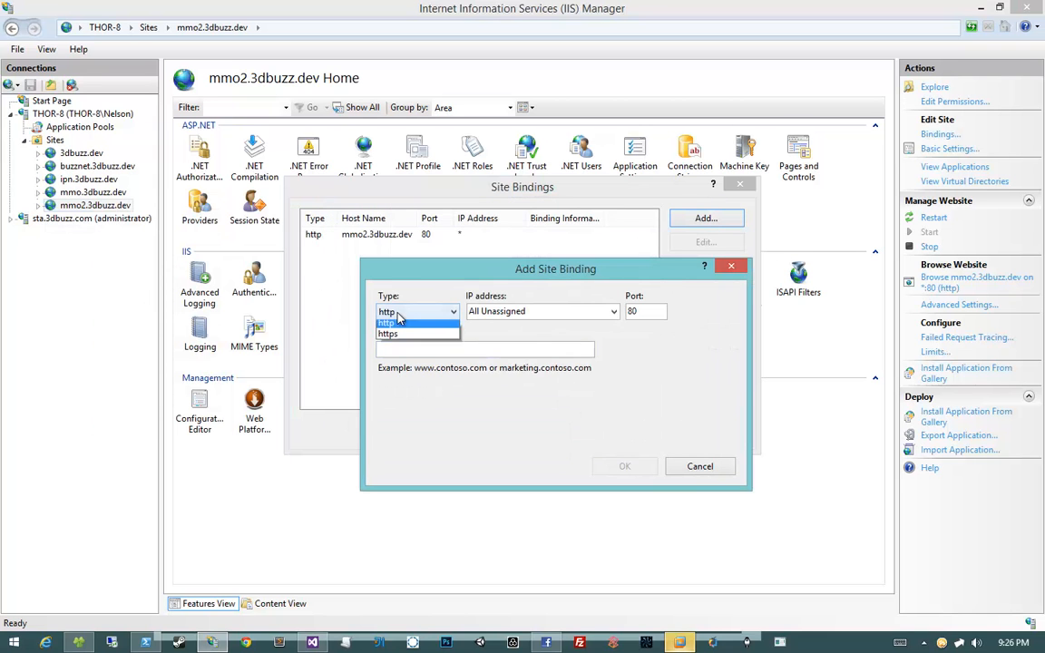
left_click(390, 339)
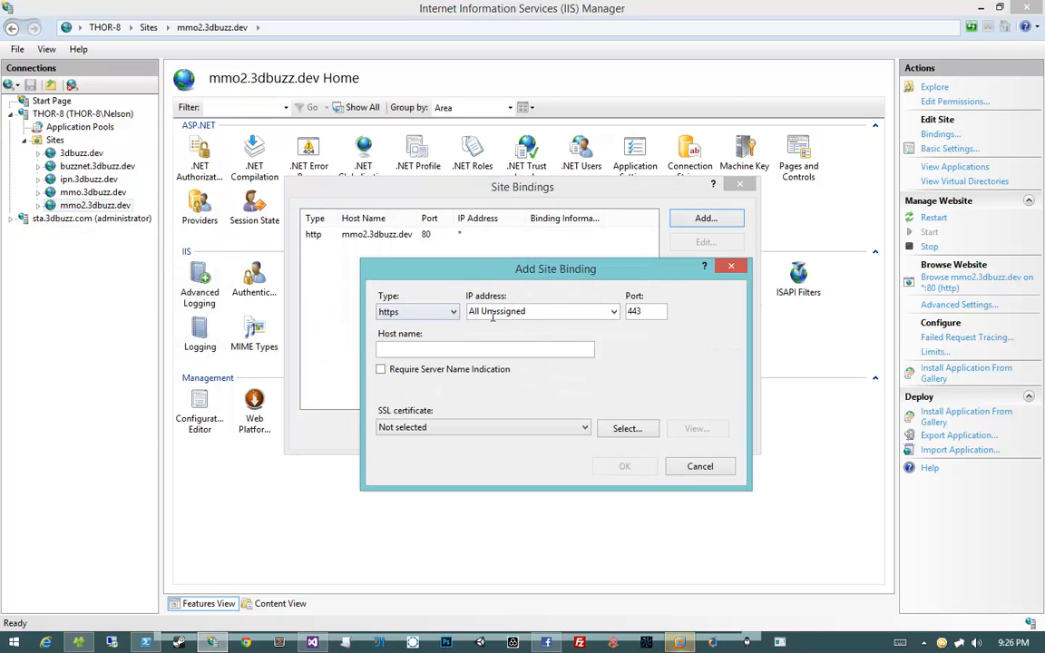
key("Tab")
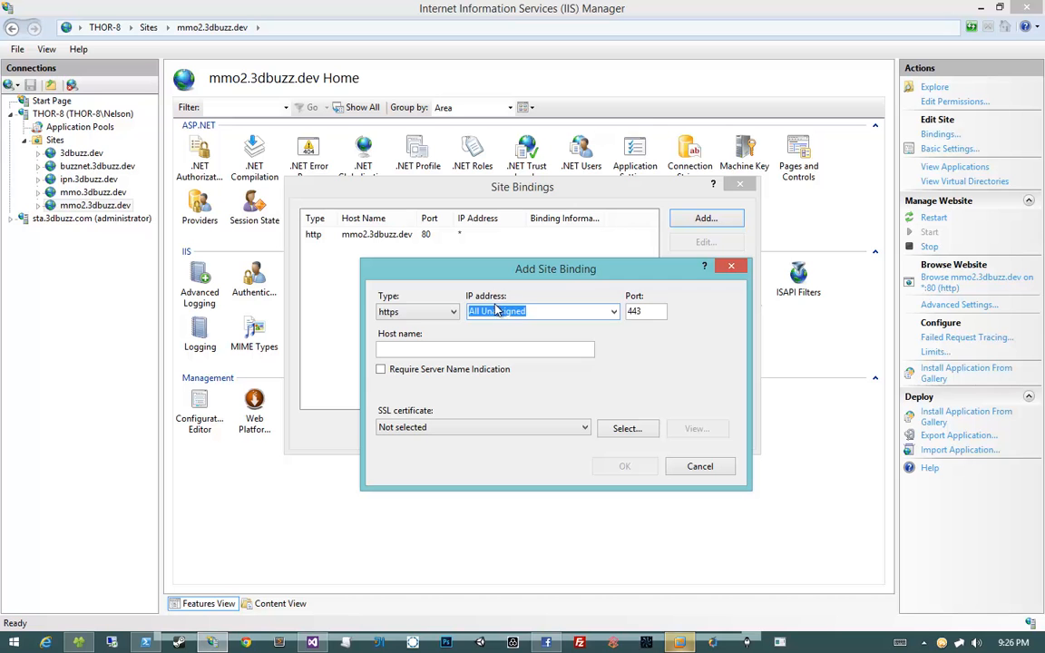
left_click(658, 310)
double_click(658, 310)
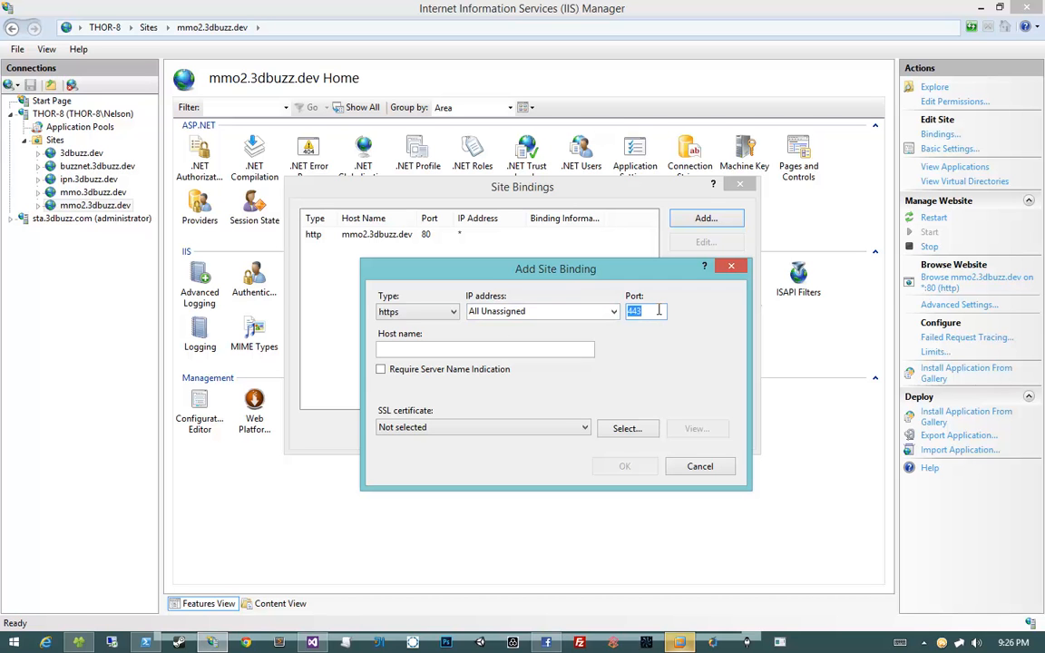
Enter host name mmo2.3dbuzz.dev and choose the mmo2.3dbuzz.dev SSL certificate
left_click(542, 350)
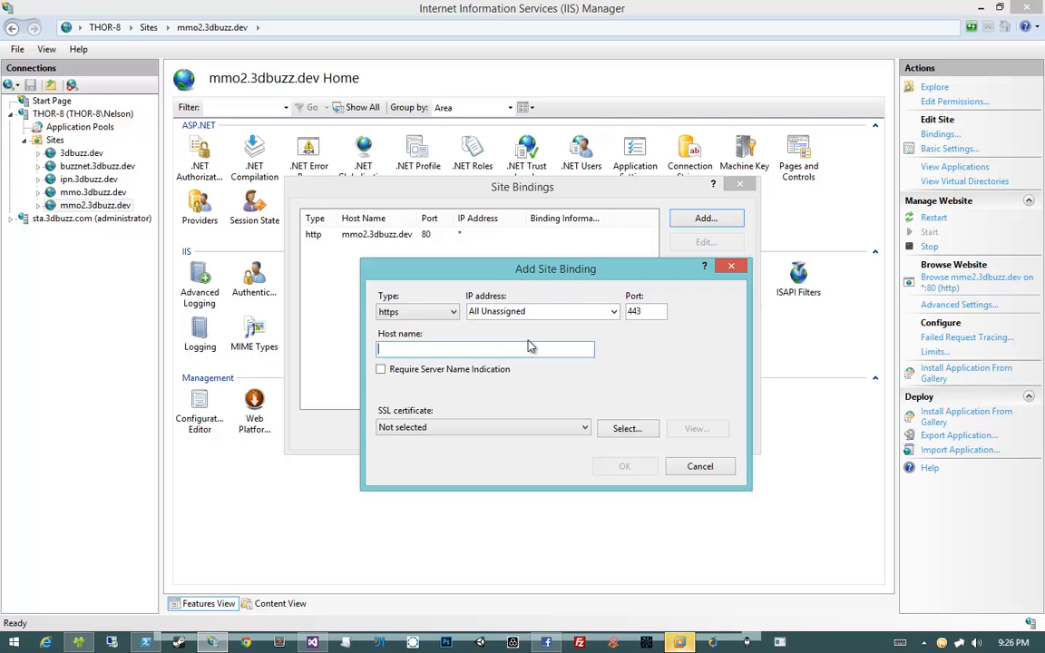
type("mmo2.3dbuzz.dev")
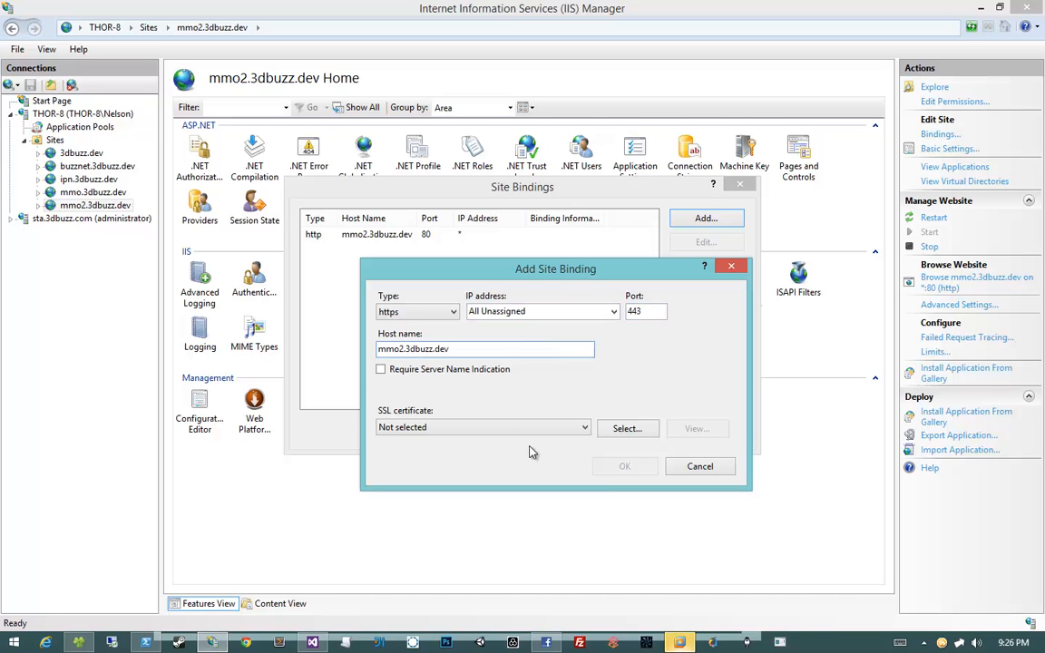
left_click(508, 429)
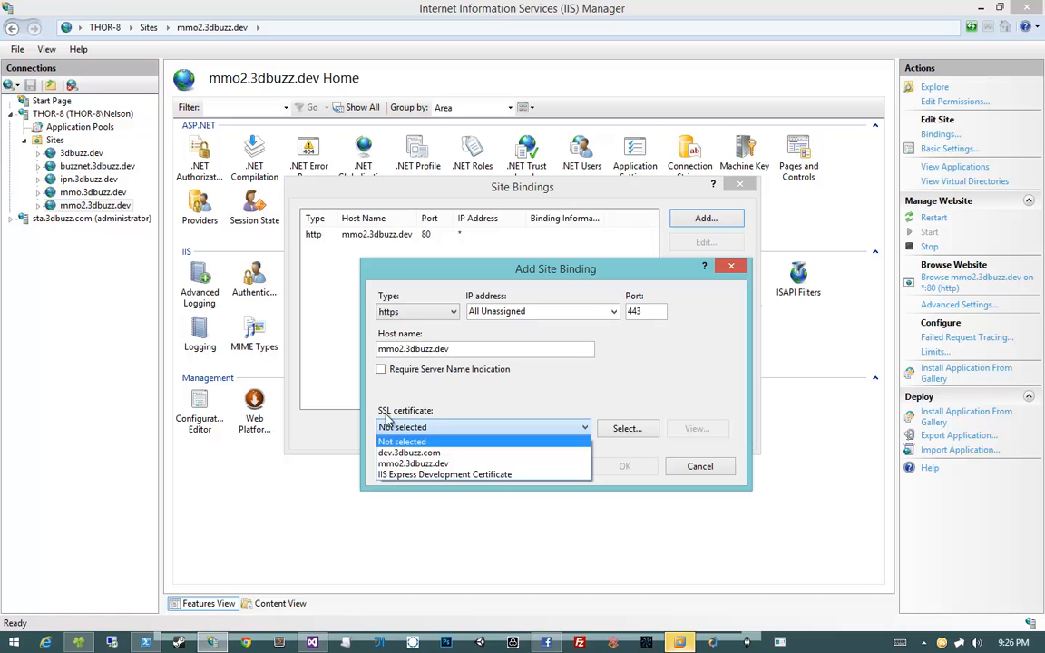
left_click(440, 465)
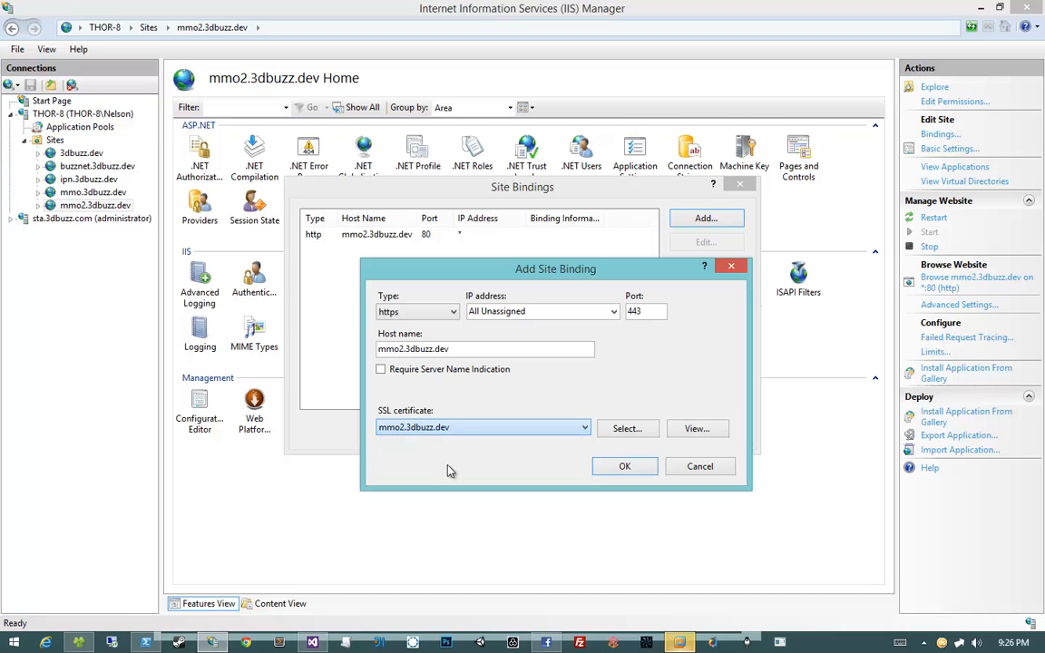
left_click(628, 465)
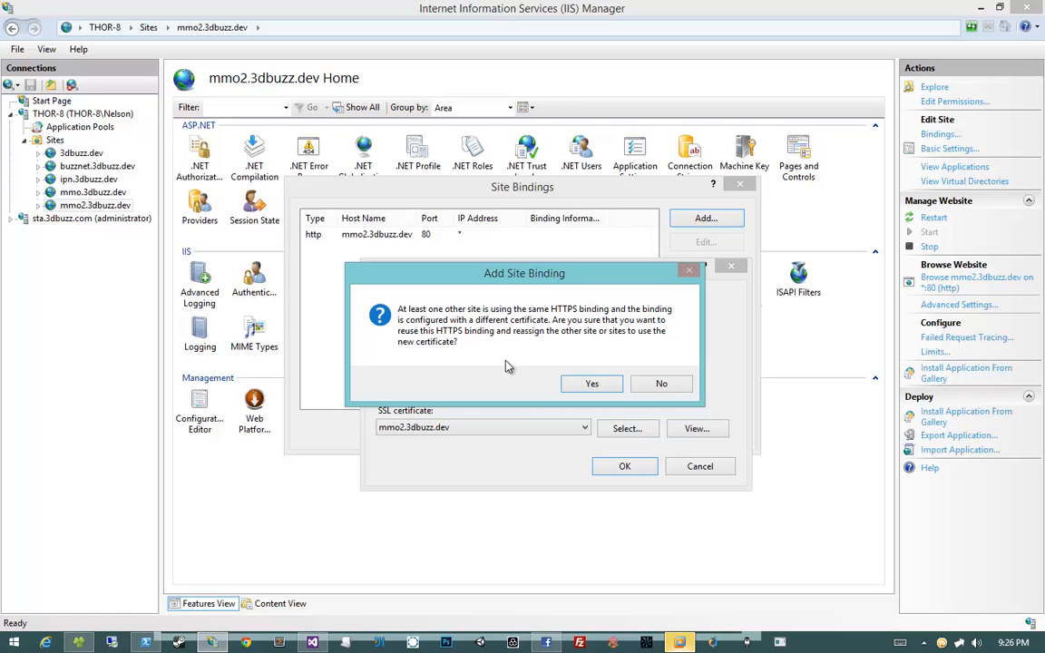
Confirm the binding with All Unassigned IP, accept the reassignment prompt, and close Site Bindings
left_click(662, 385)
left_click(613, 311)
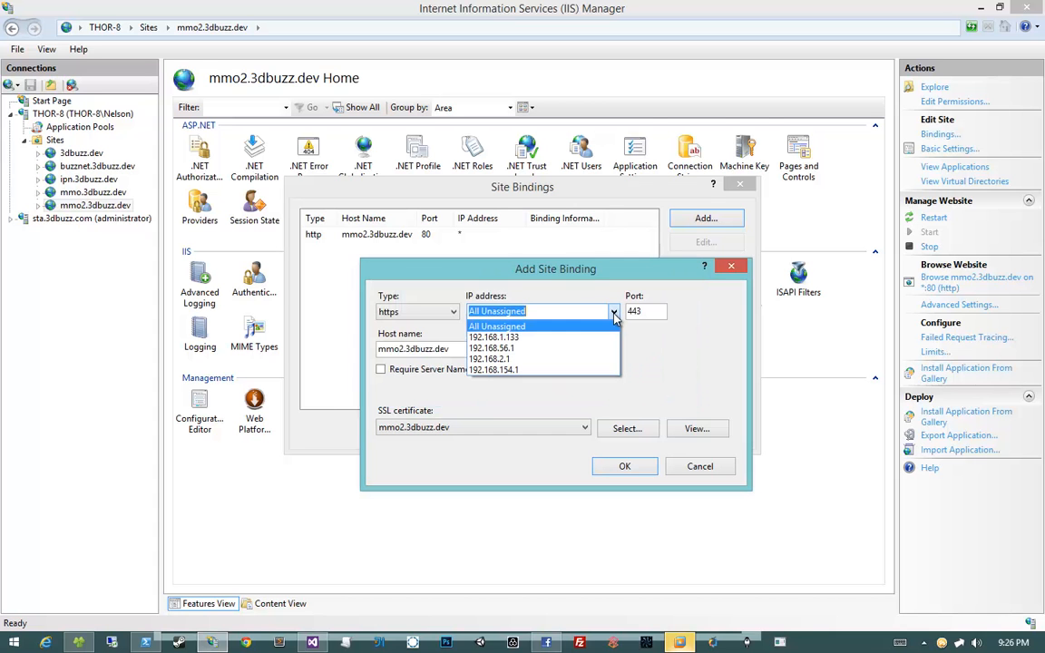
left_click(596, 288)
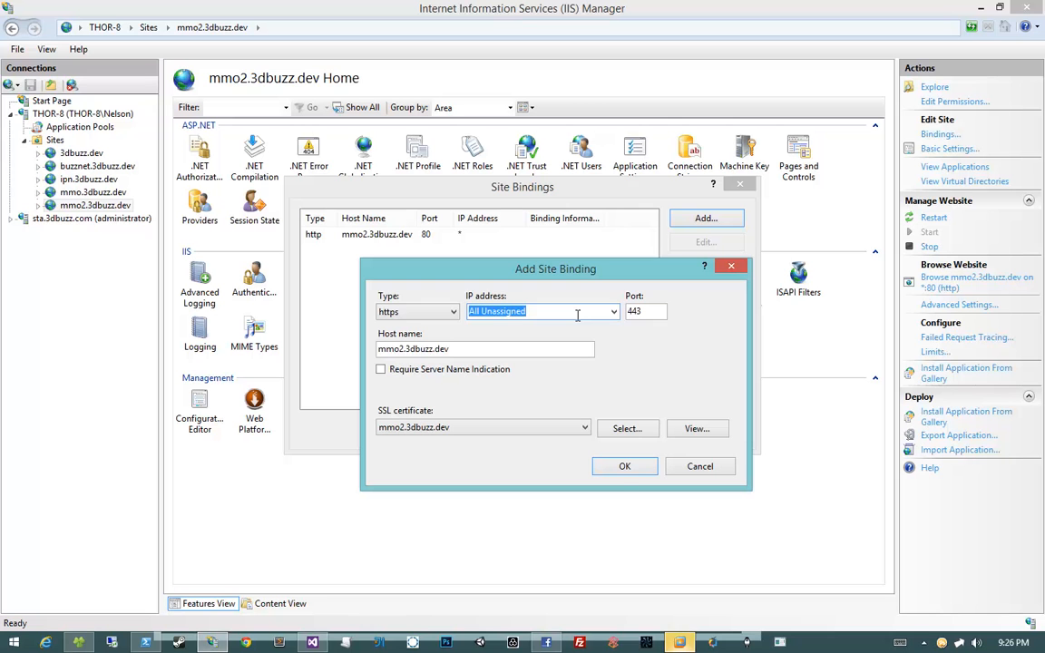
left_click(622, 465)
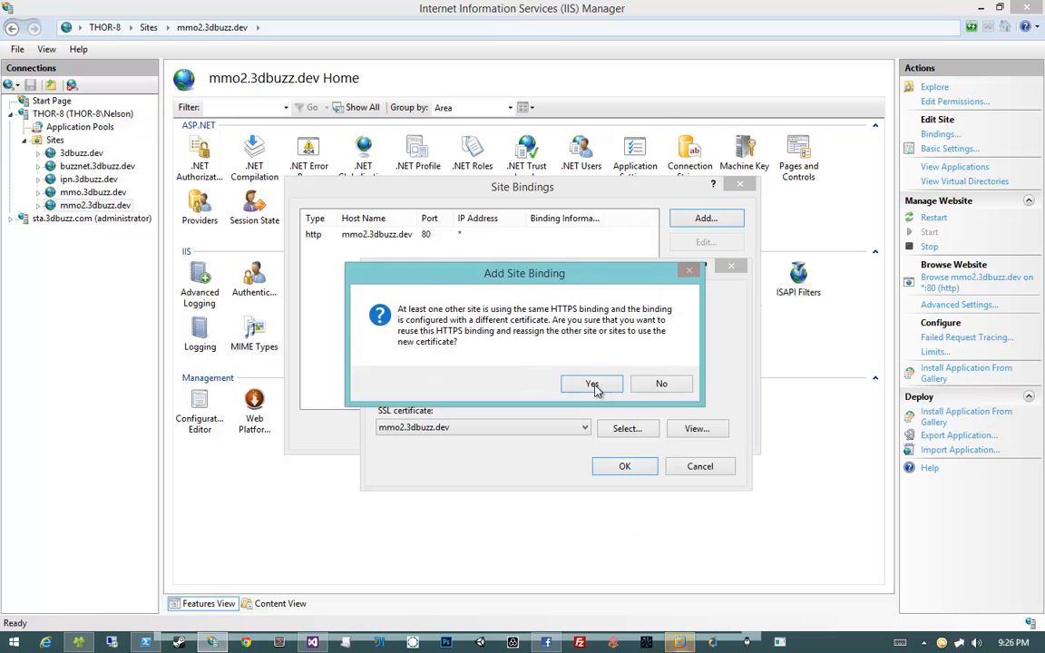
left_click(596, 384)
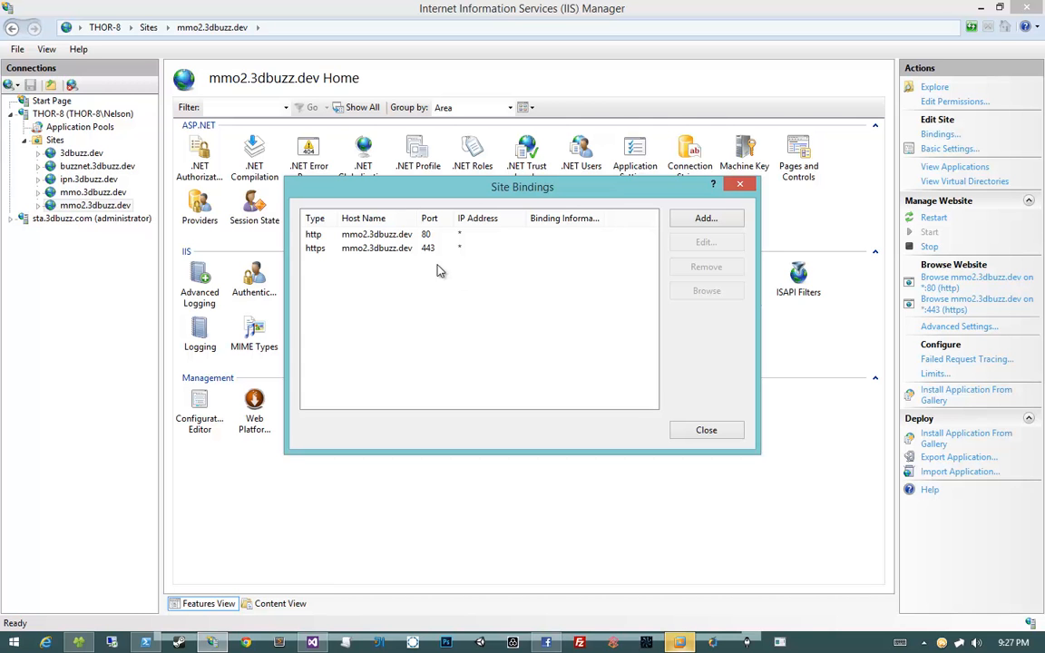
left_click(404, 249)
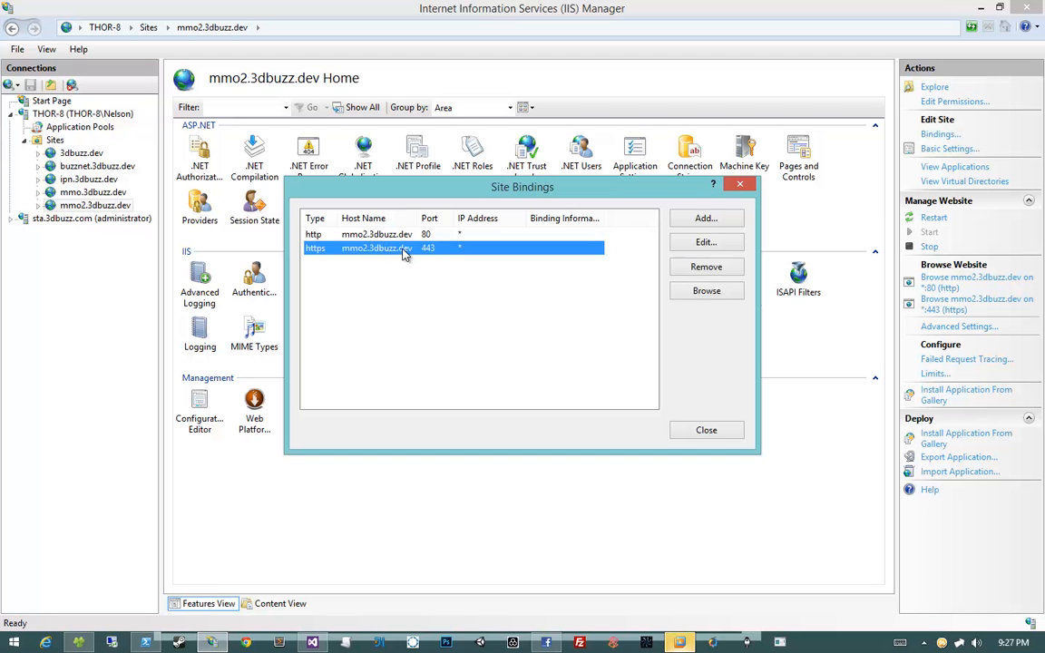
left_click(481, 324)
left_click(704, 431)
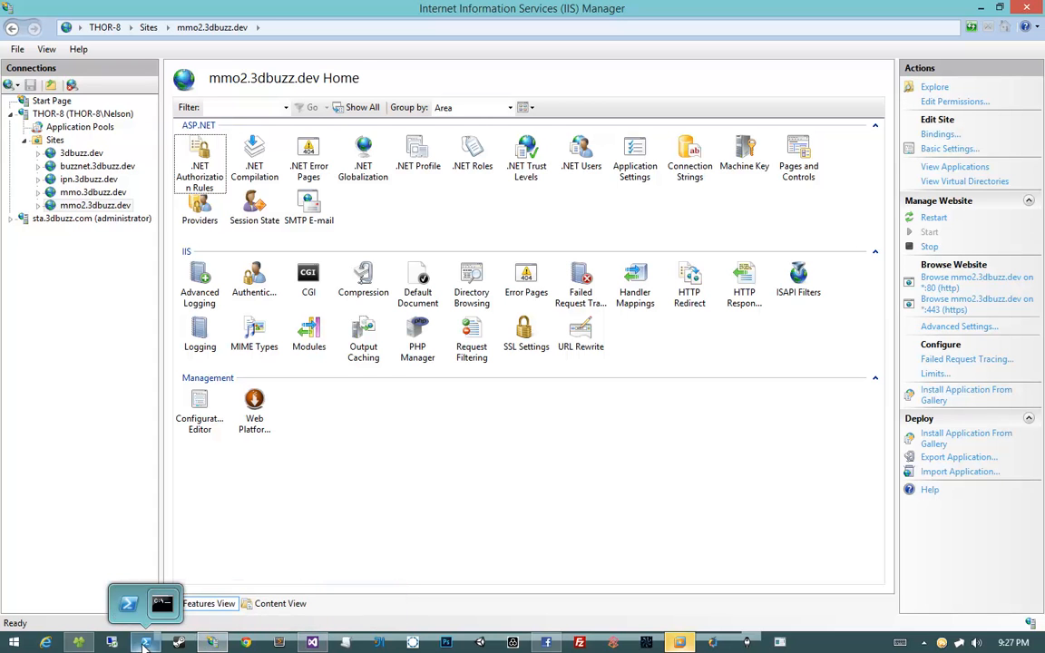
left_click(546, 642)
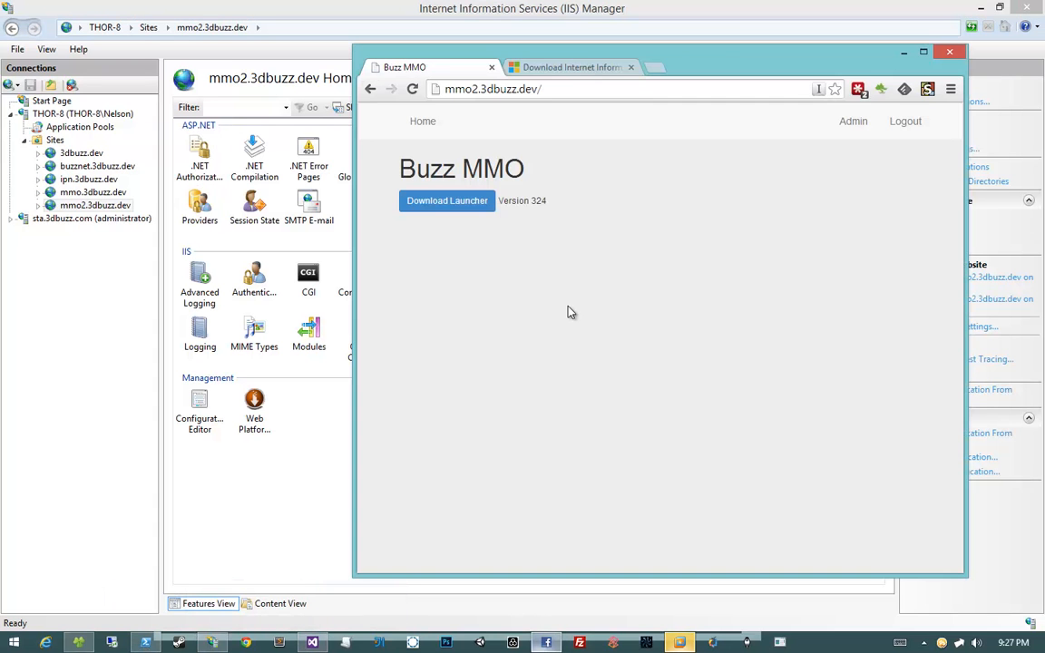
left_click(436, 120)
left_click(580, 90)
left_click(648, 90)
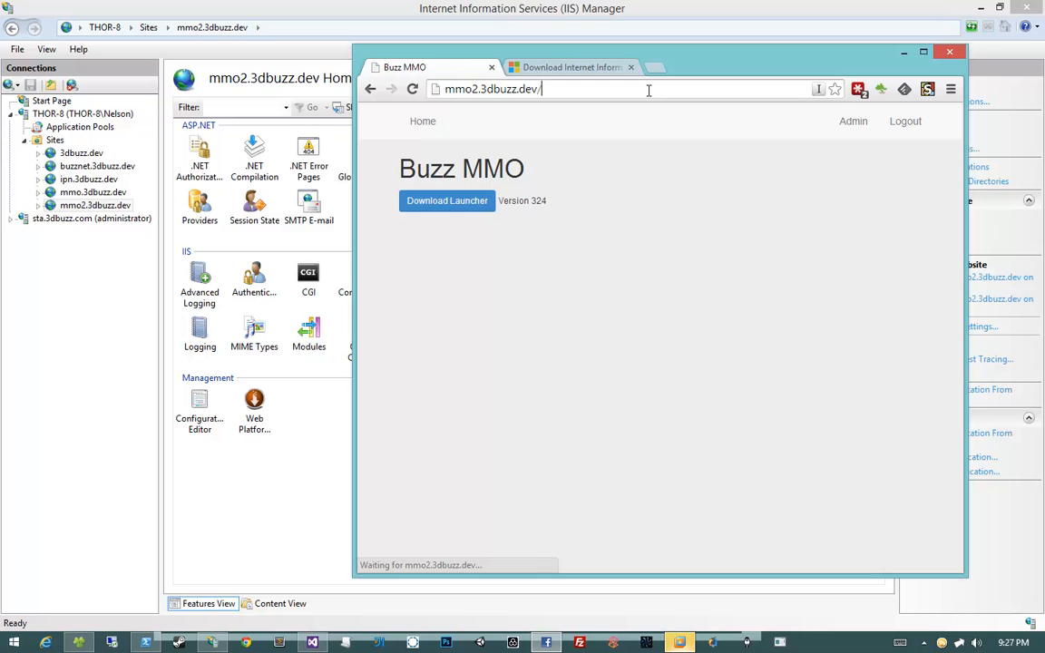
key("Home")
type("https")
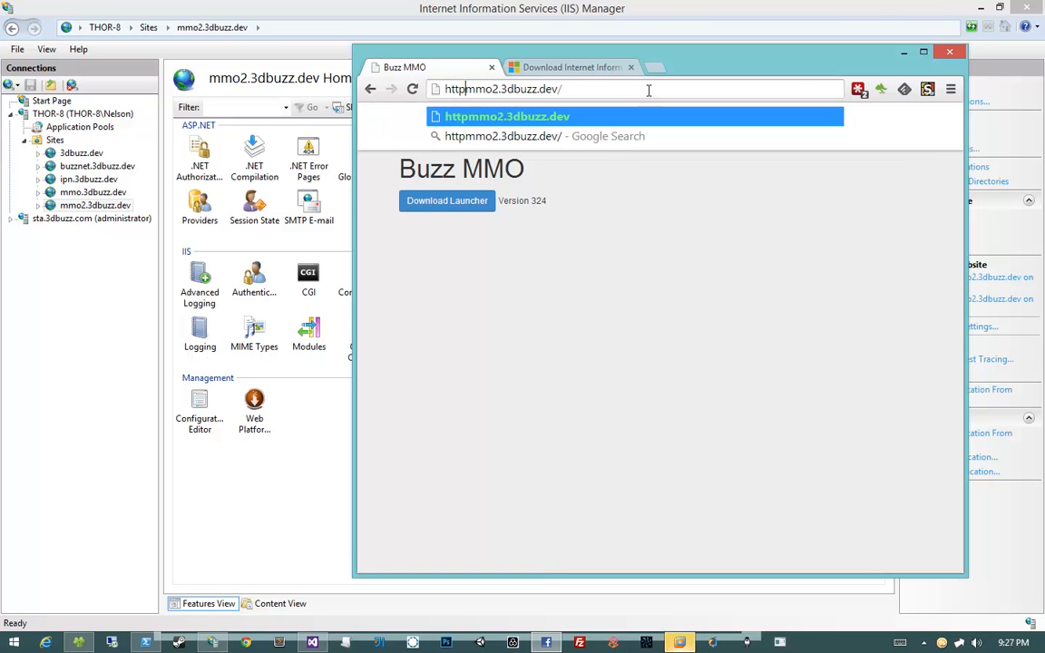
type("://")
key("BackSpace")
key("BackSpace")
key("BackSpace")
type("s://")
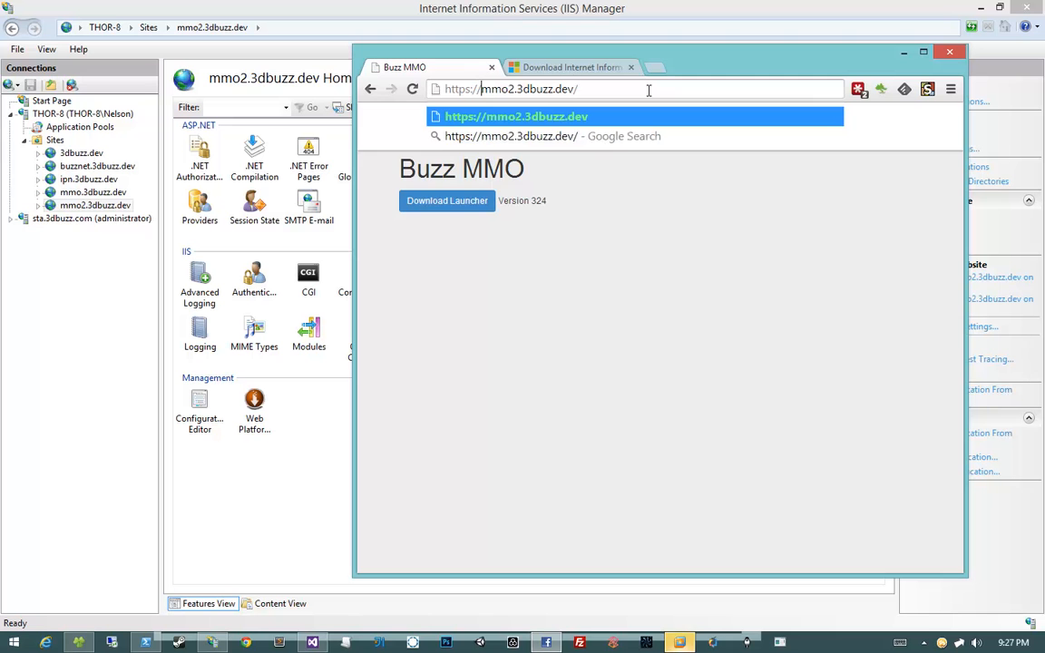
key("Return")
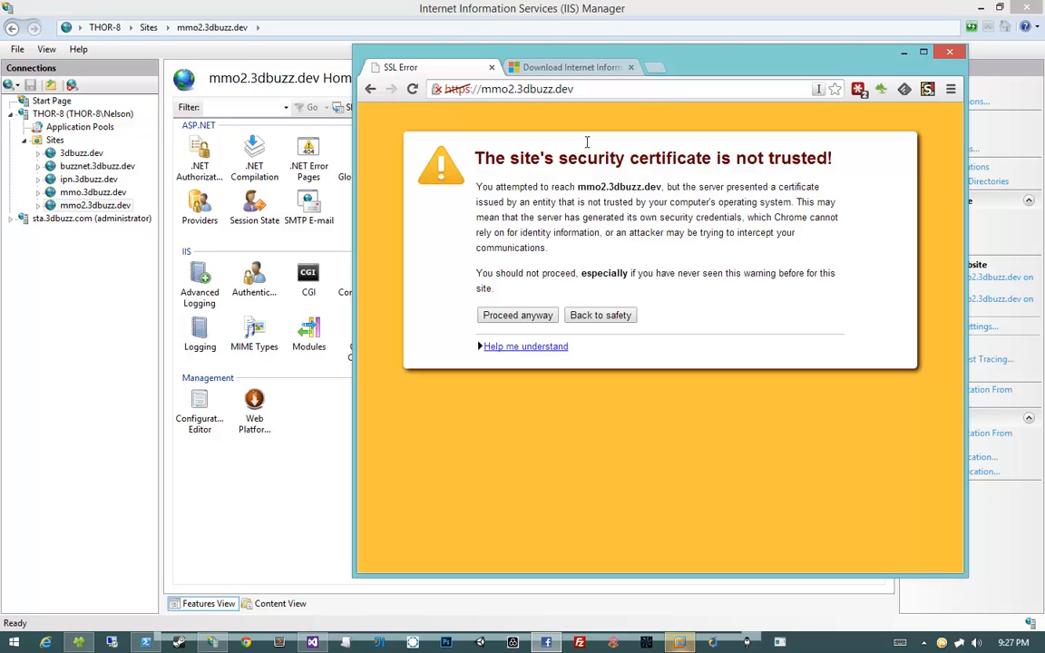
Read through Chrome's untrusted-certificate warning, then return to IIS Manager
left_click_drag(472, 159, 516, 178)
double_click(622, 246)
left_click(516, 180)
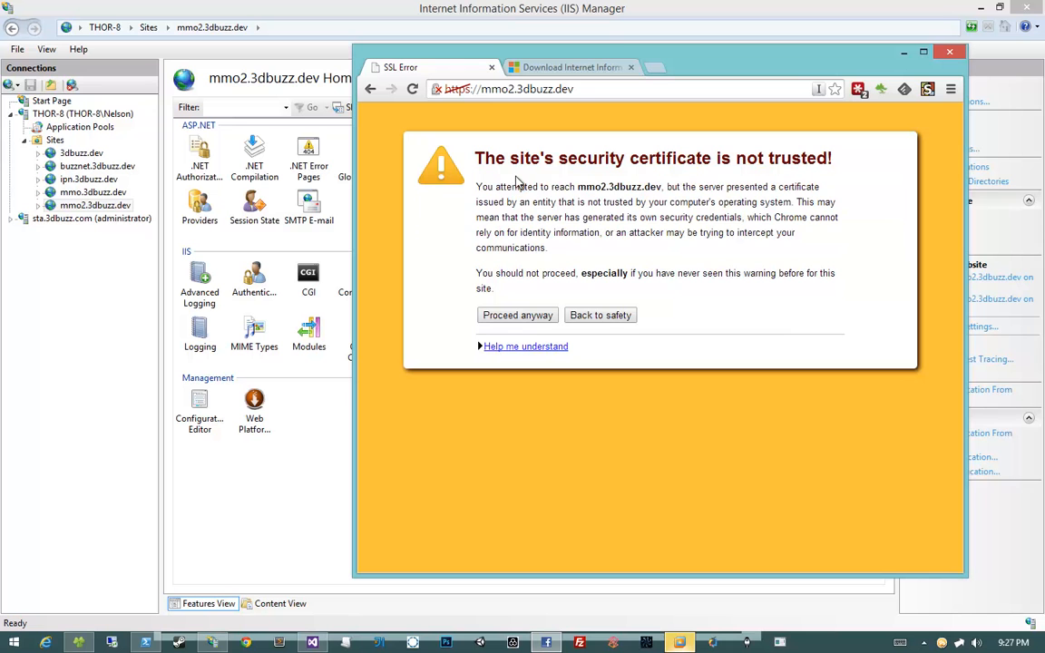
double_click(516, 186)
left_click(552, 205)
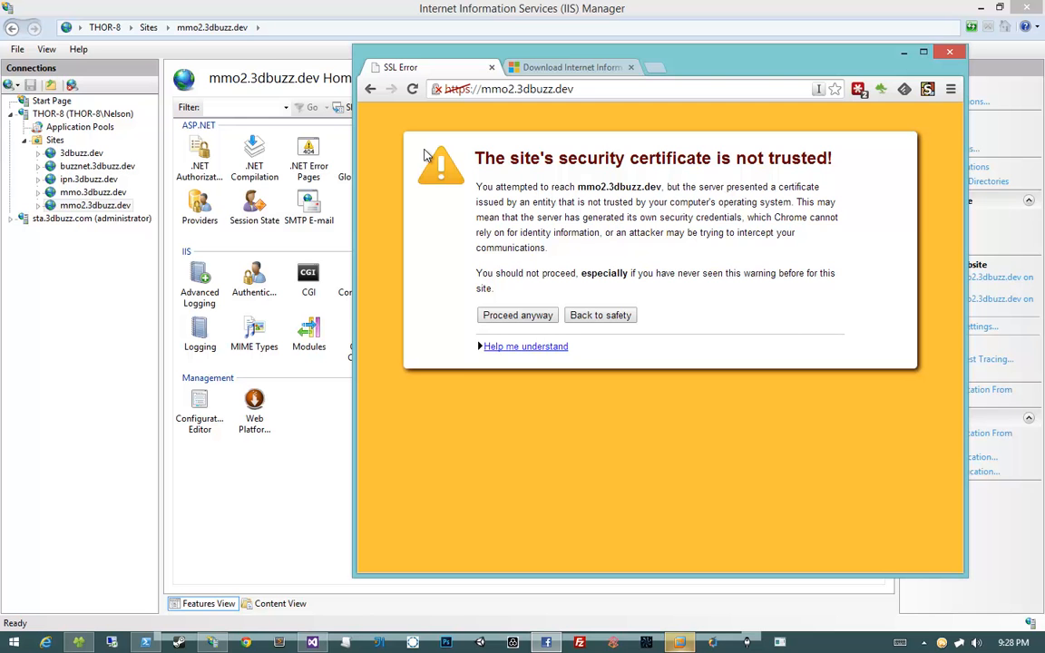
left_click(38, 115)
Open Server Certificates for the THOR-8 server
left_click(38, 115)
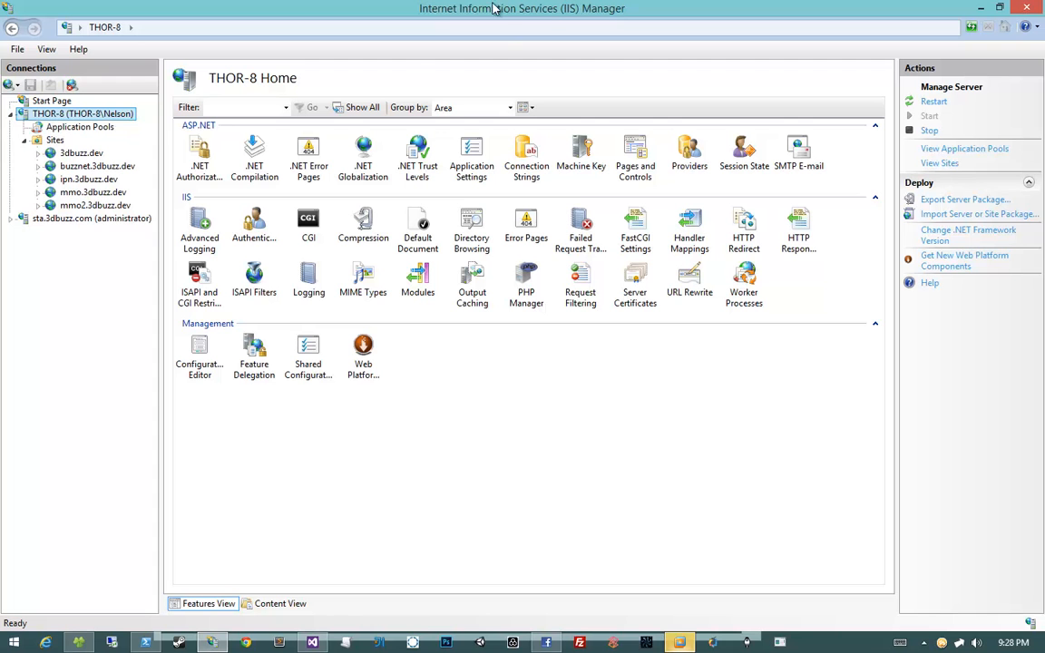
left_click(387, 422)
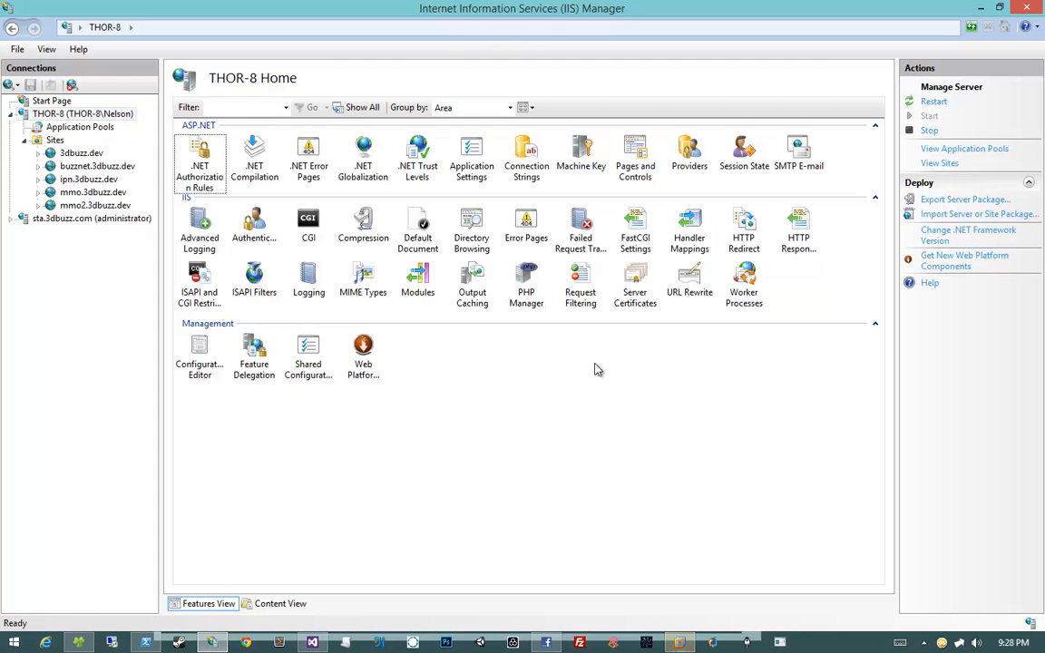
left_click(634, 307)
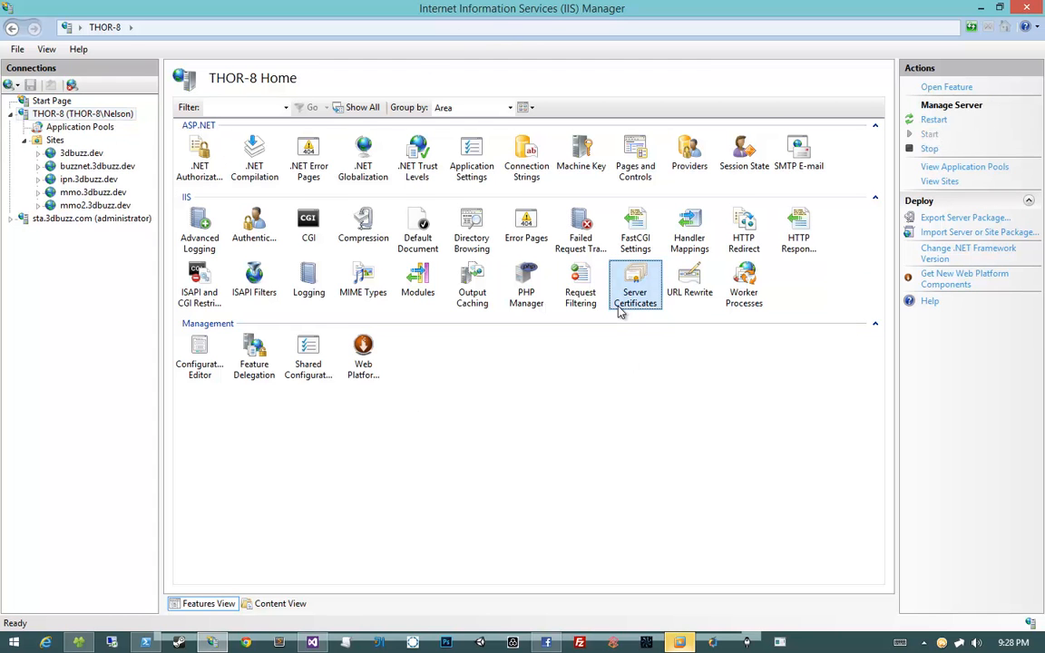
double_click(619, 310)
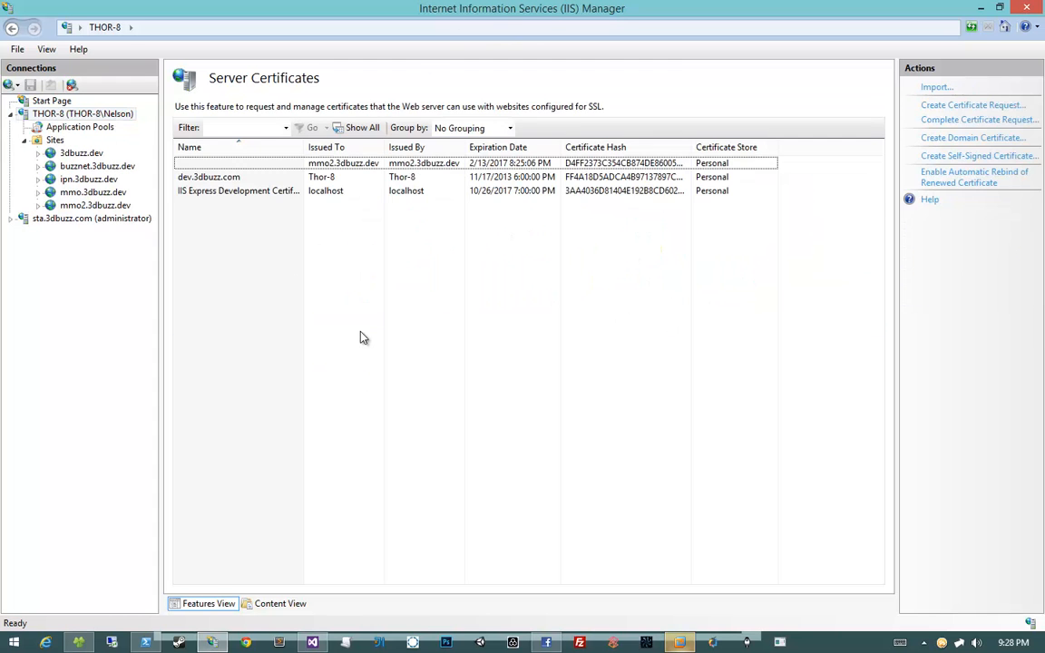
View the mmo2.3dbuzz.dev certificate's details and certification path
right_click(337, 169)
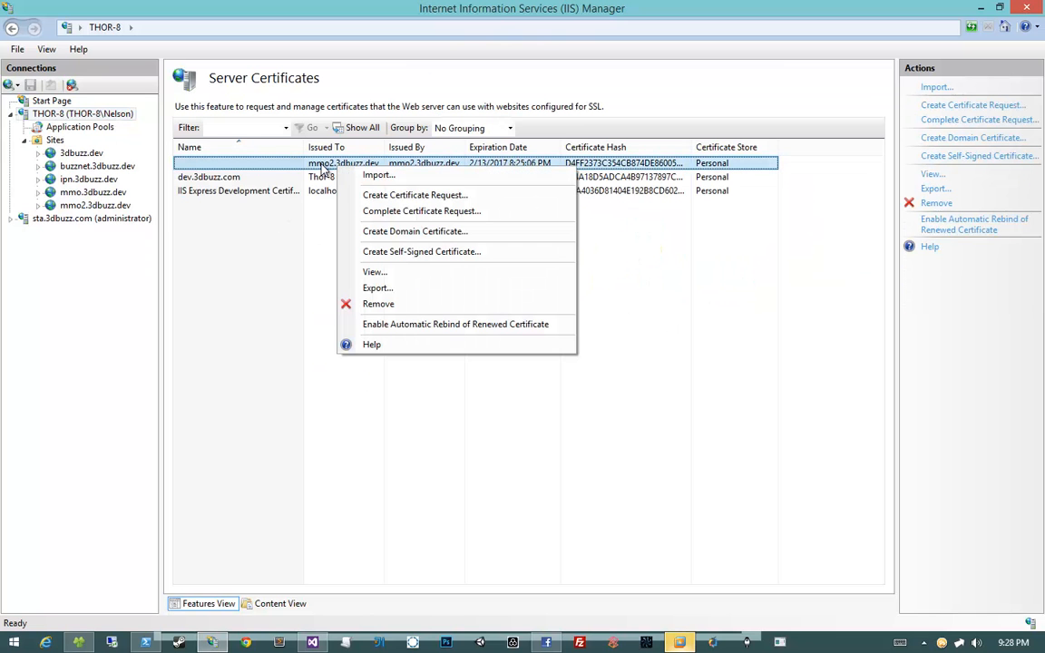
left_click(313, 166)
double_click(313, 166)
left_click_drag(316, 136, 539, 155)
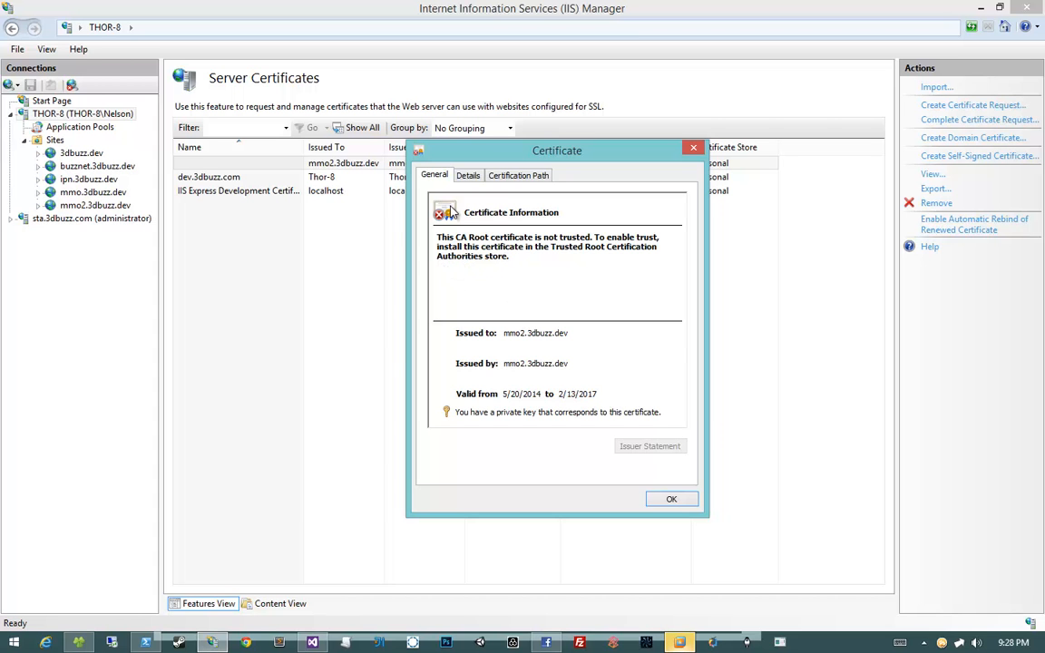
left_click(467, 176)
left_click(499, 176)
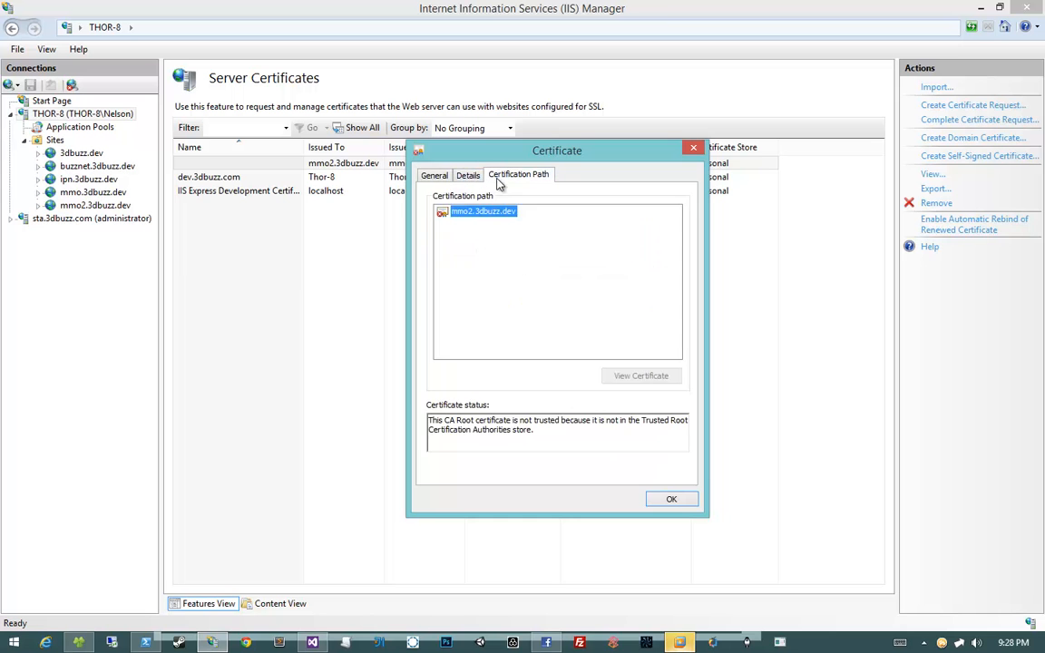
left_click(435, 175)
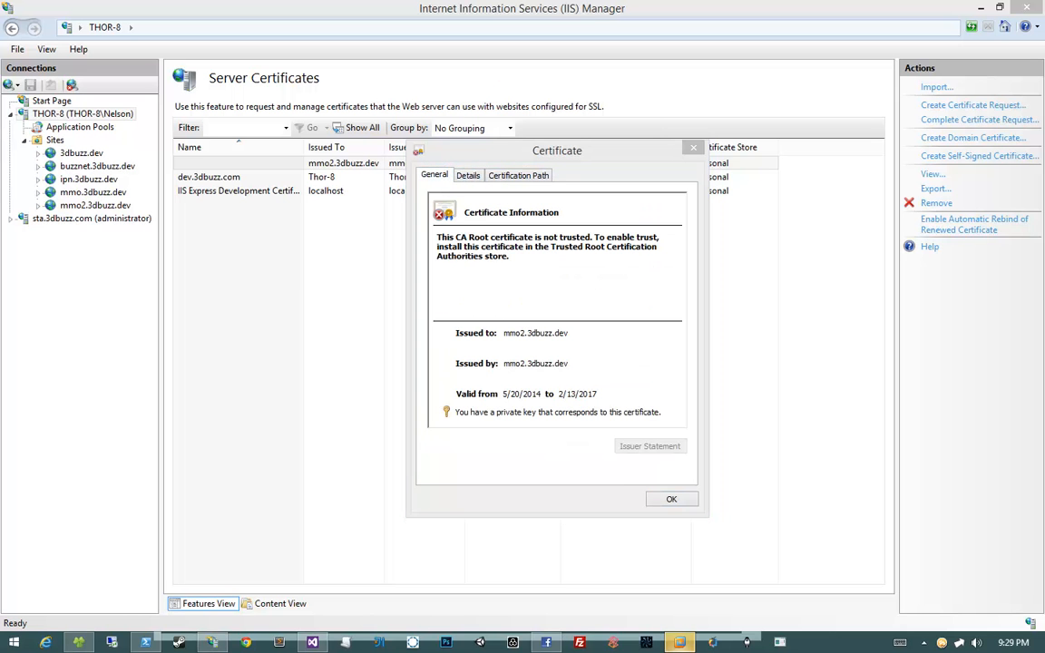
Launch the Microsoft Management Console with mmc from the Run prompt
key("super+r")
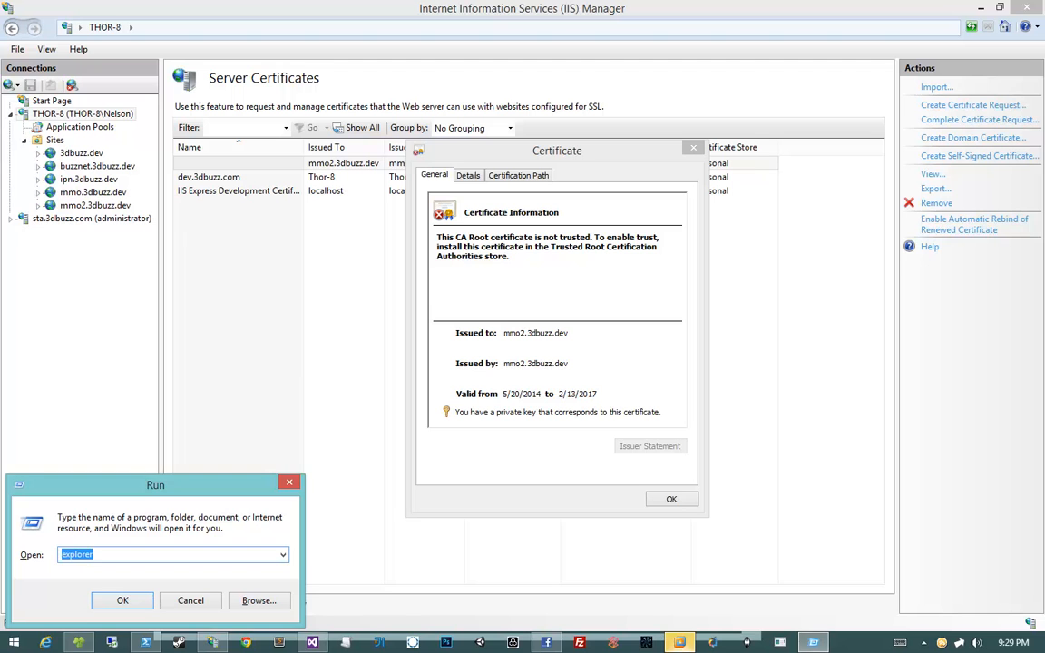
type("explorer")
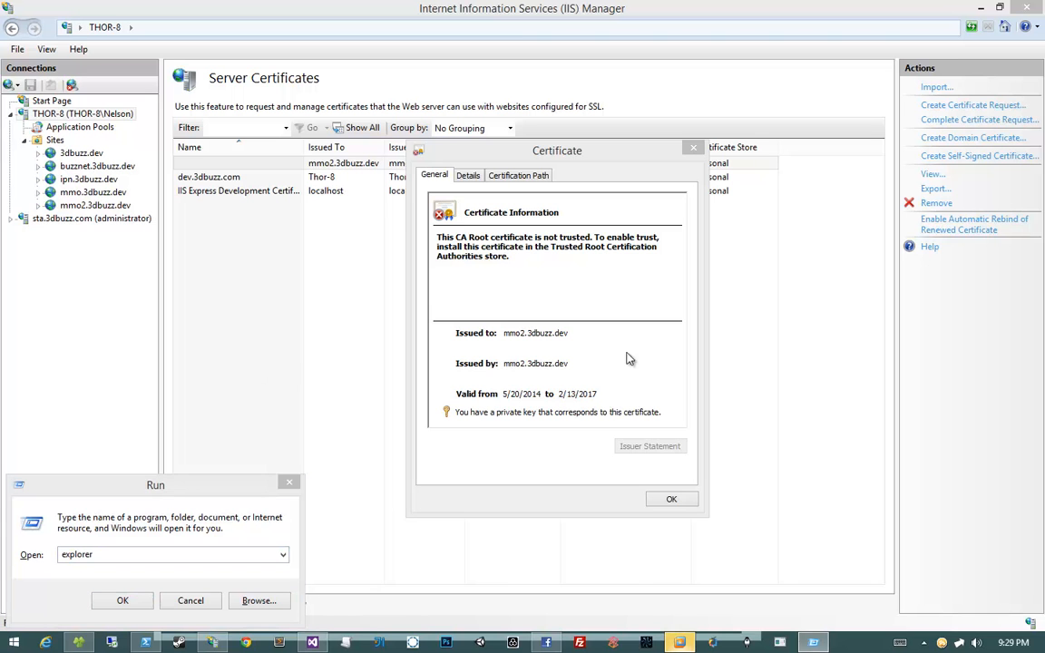
left_click(234, 491)
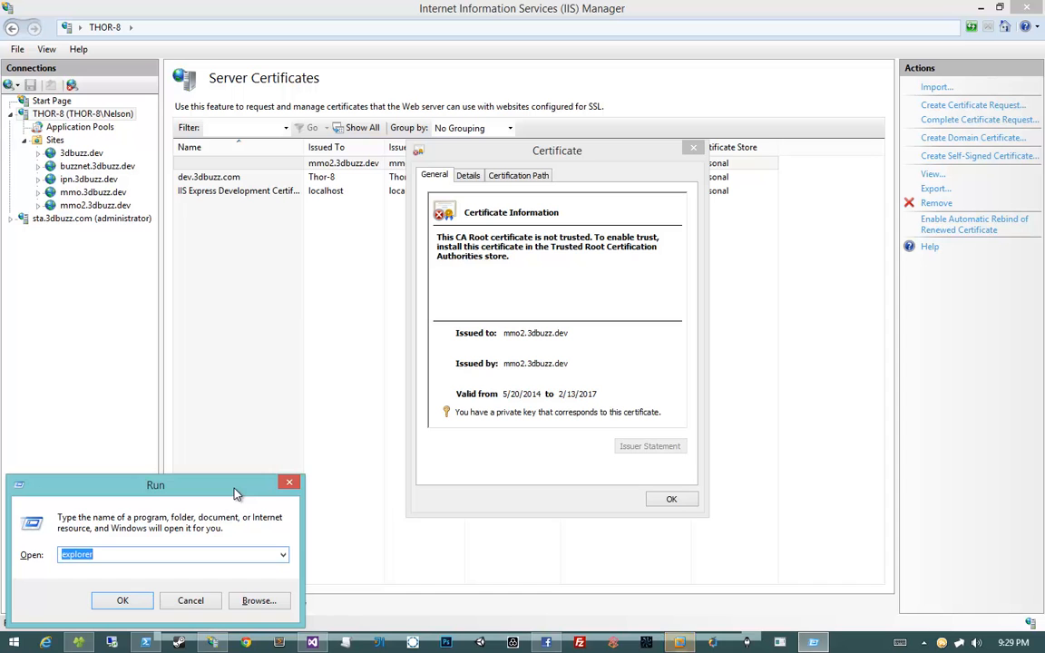
type("mmc")
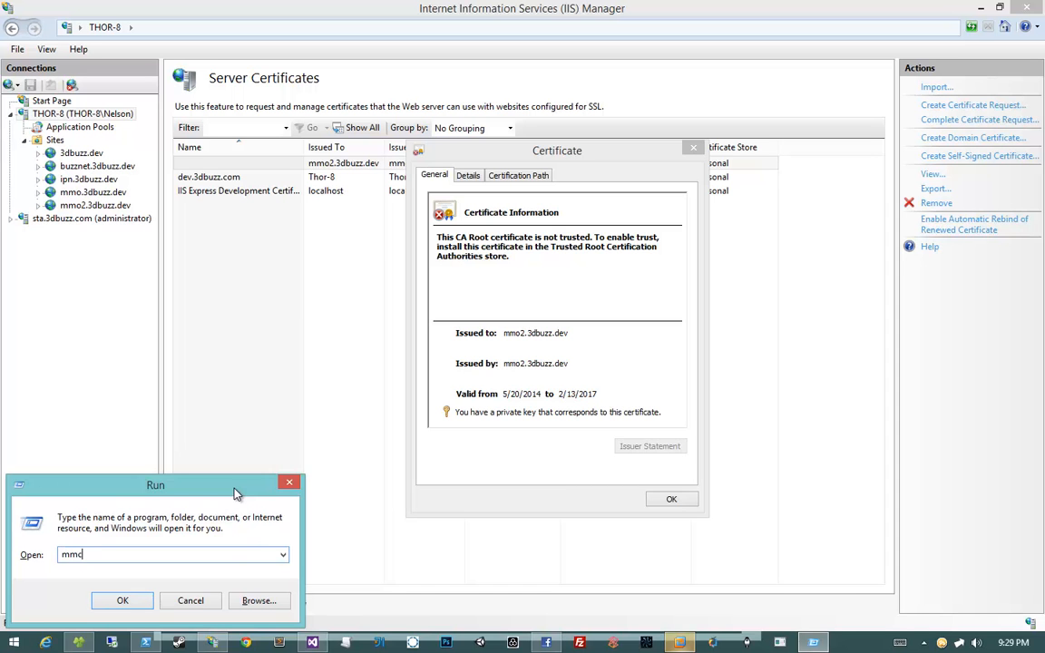
key("Return")
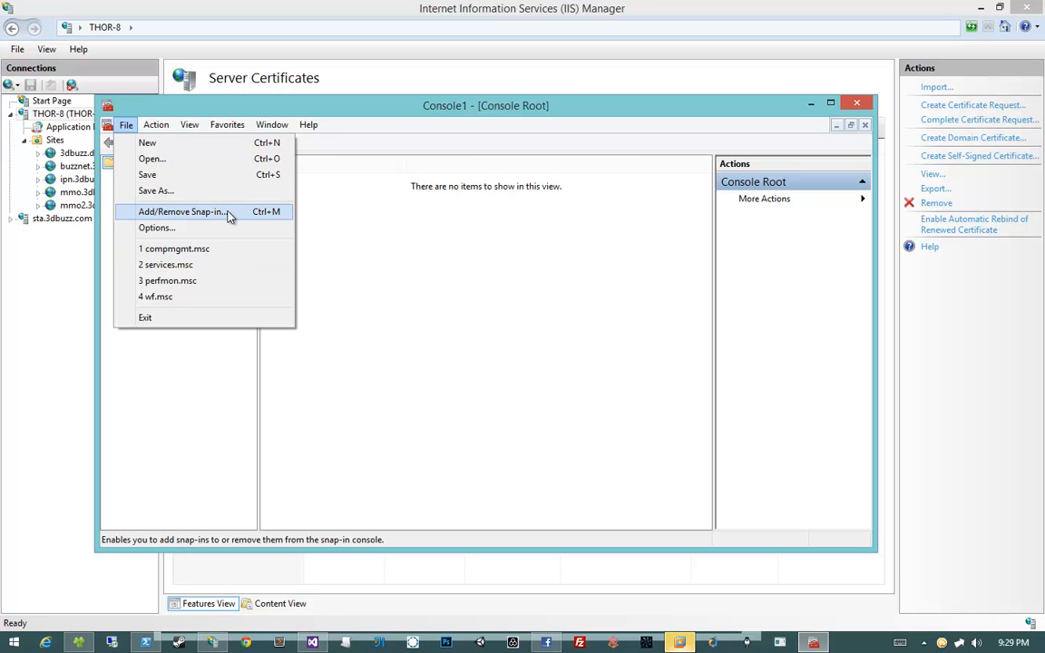
Add the Certificates snap-in for My user account and close Add or Remove Snap-ins
left_click(243, 214)
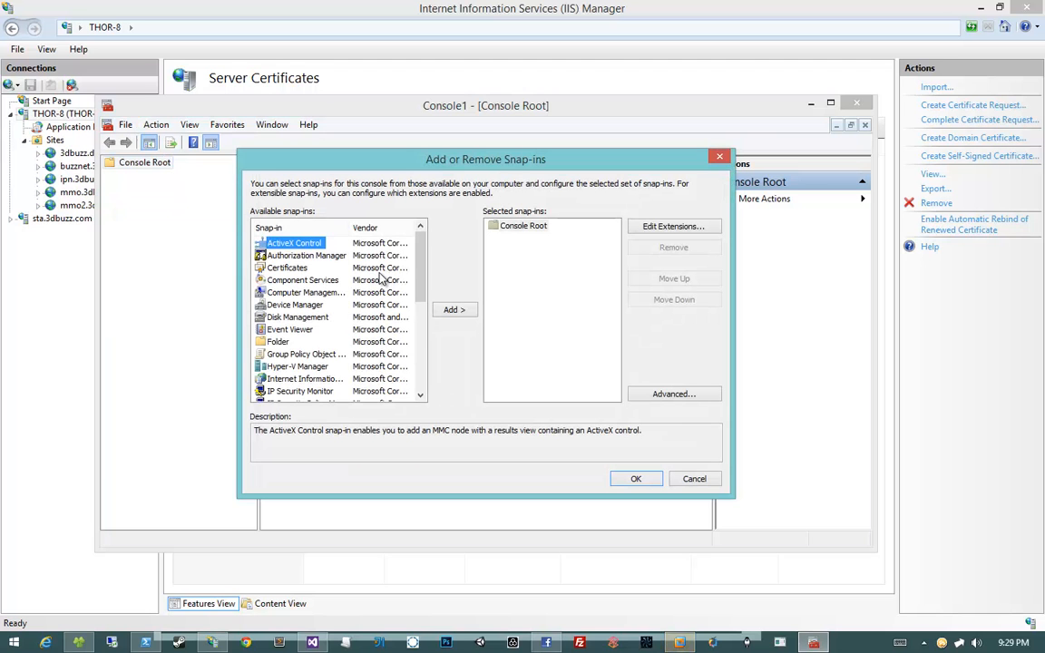
left_click(292, 269)
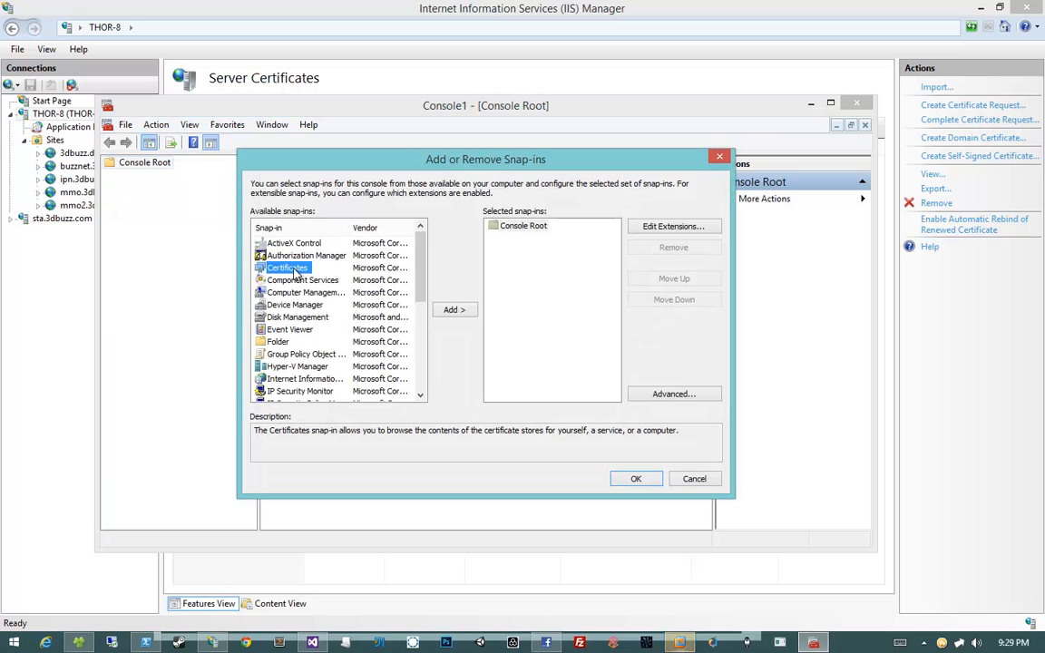
left_click(454, 309)
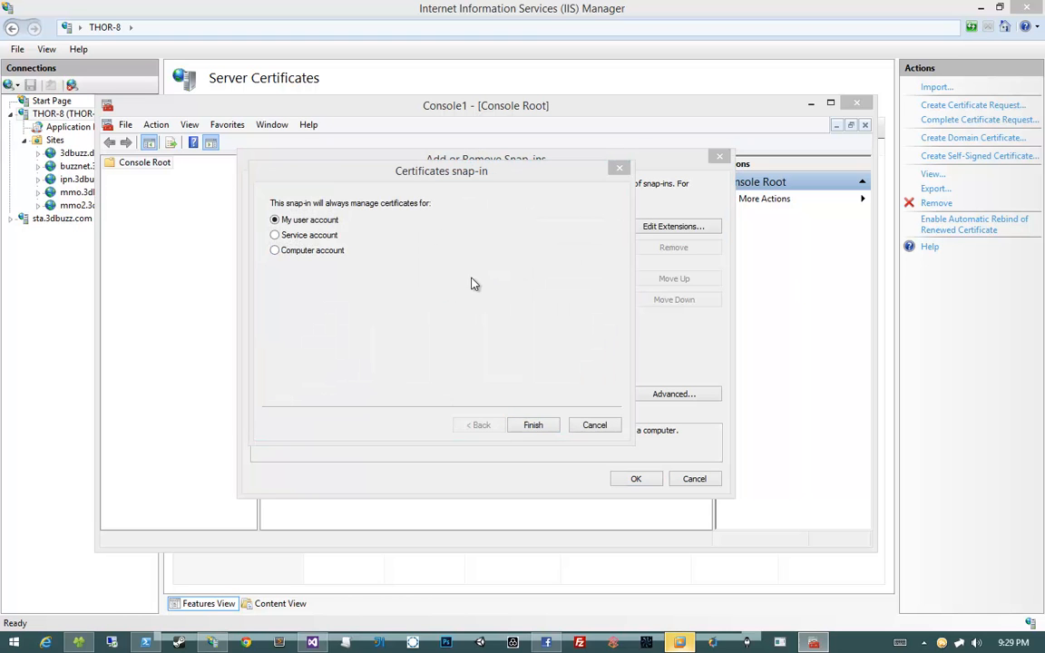
left_click(328, 220)
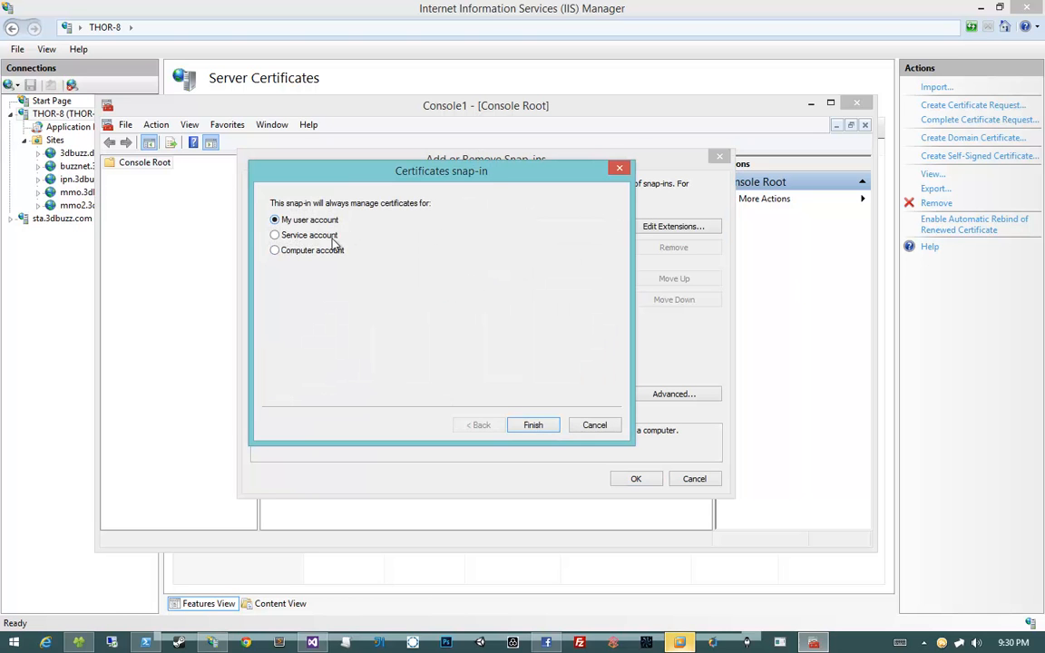
left_click(532, 426)
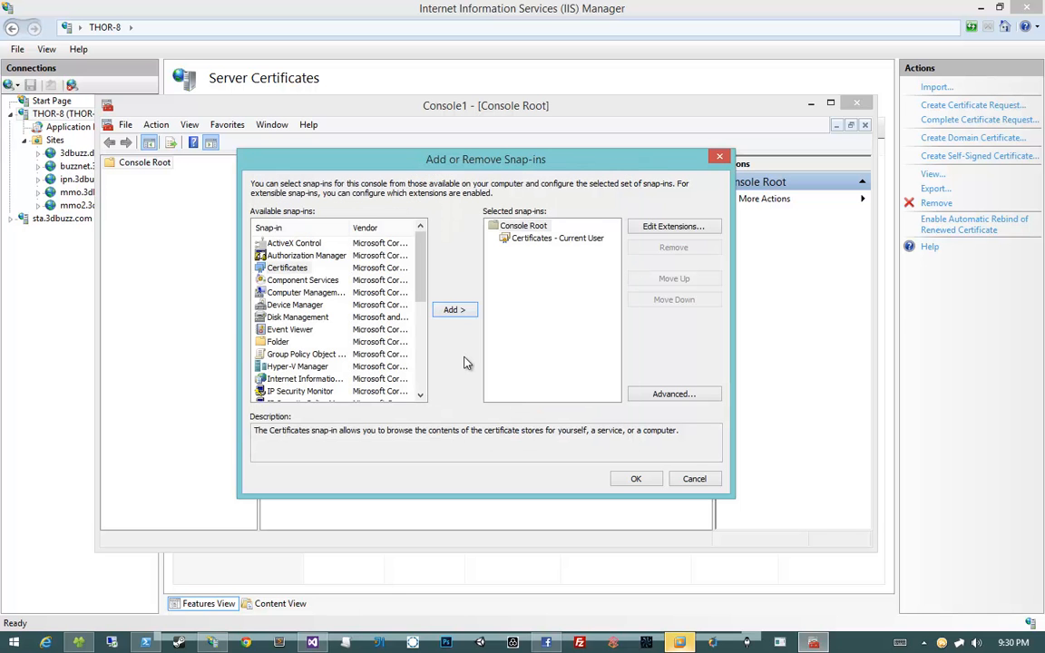
left_click(549, 238)
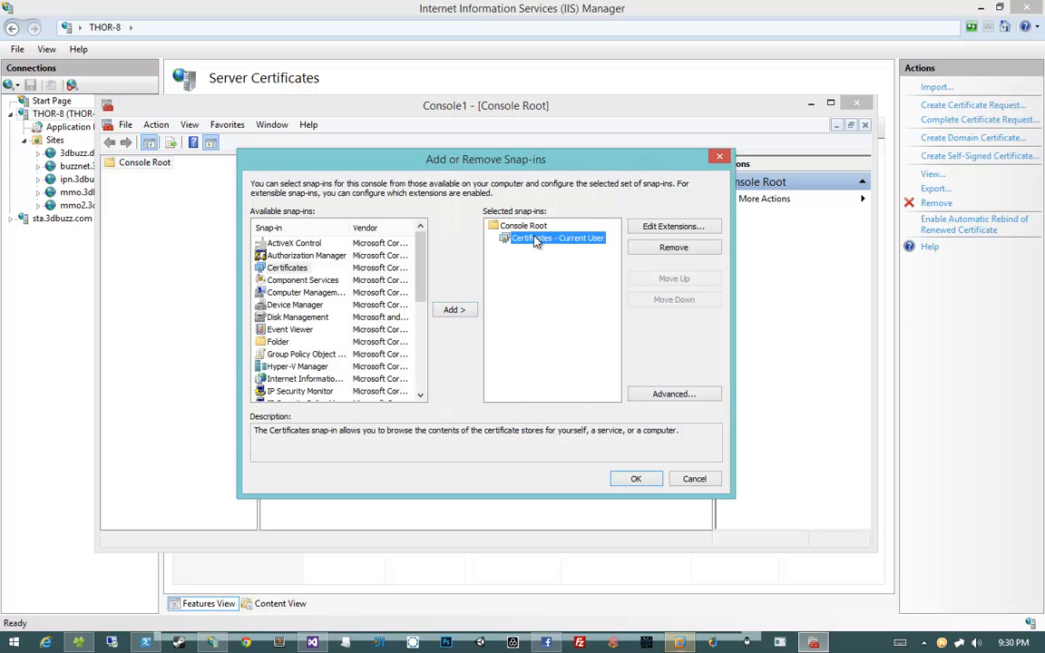
left_click(626, 481)
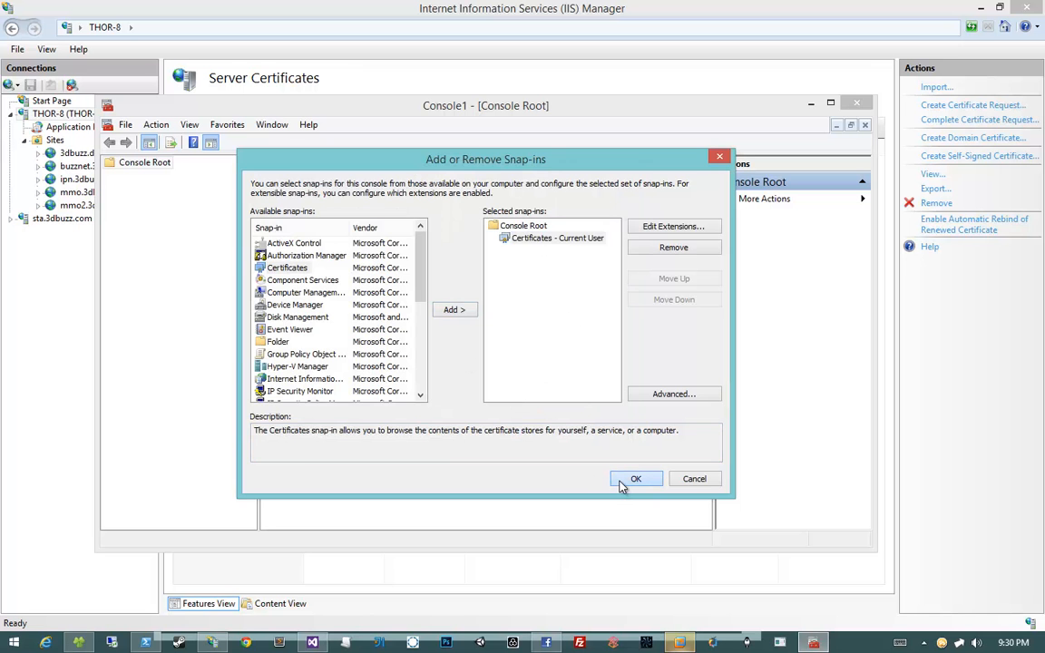
left_click(113, 176)
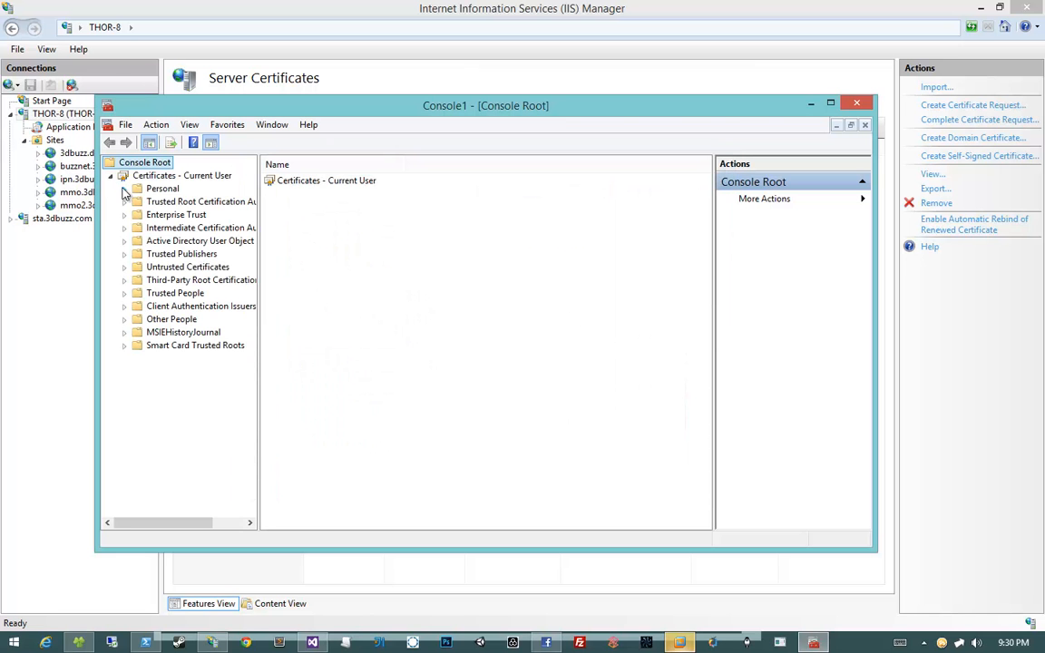
double_click(160, 188)
left_click(177, 201)
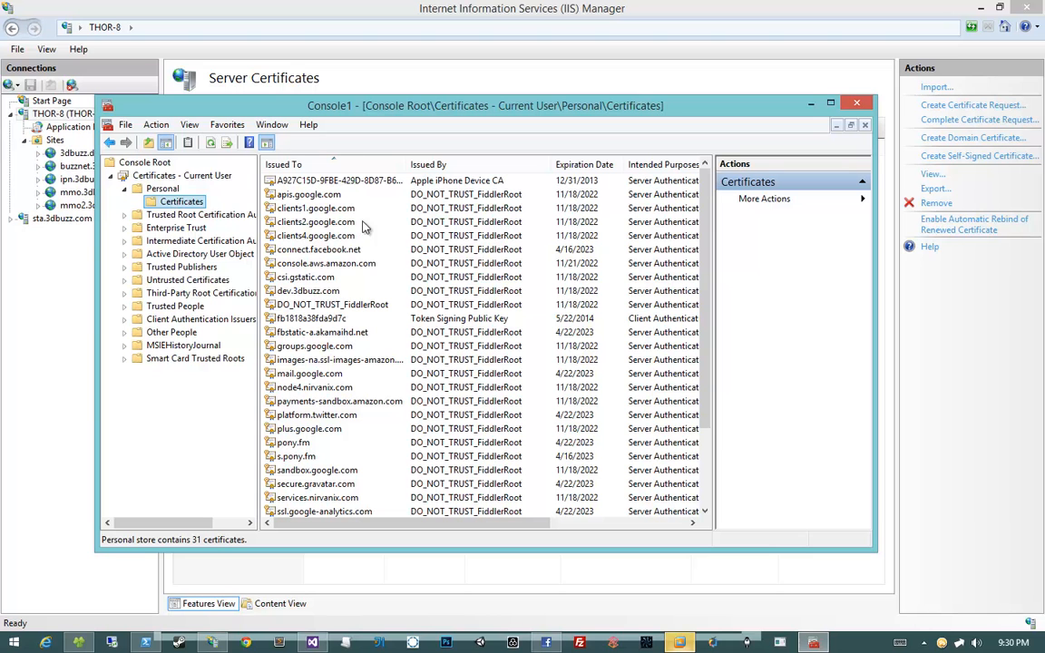
left_click(503, 277)
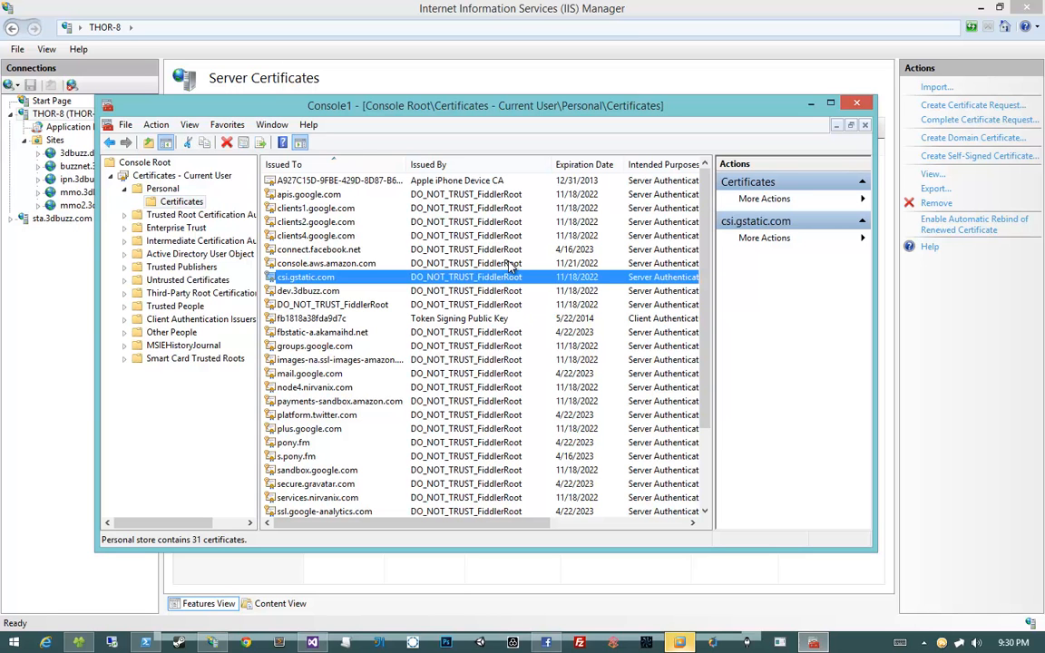
key("Up")
key("Up")
key("Up")
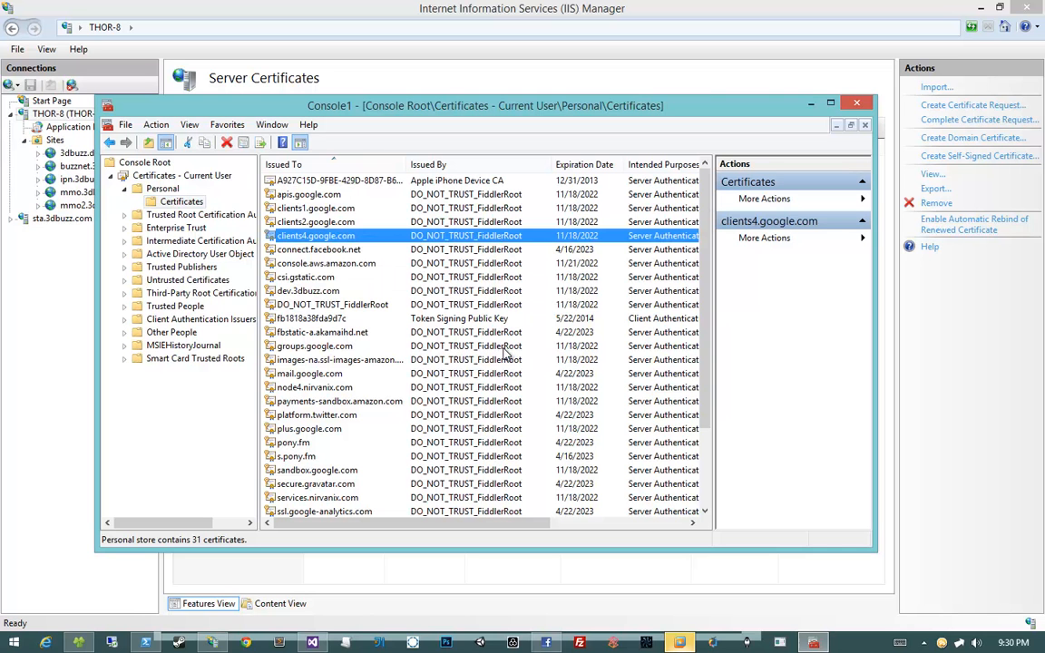
left_click(353, 308)
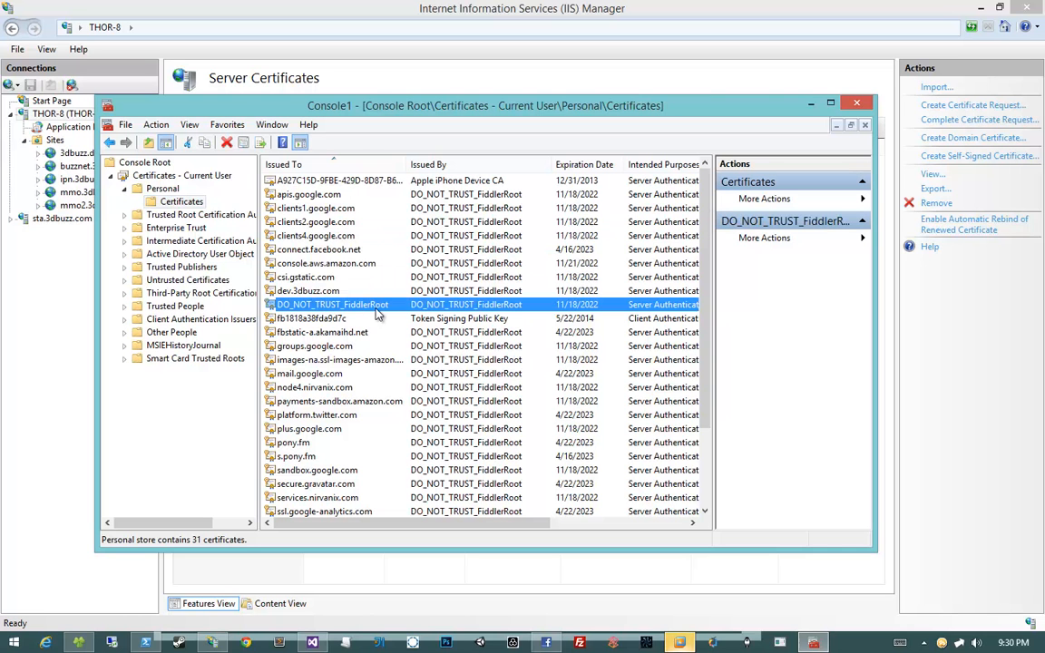
scroll(503, 352, "down", 2)
scroll(503, 352, "down", 1)
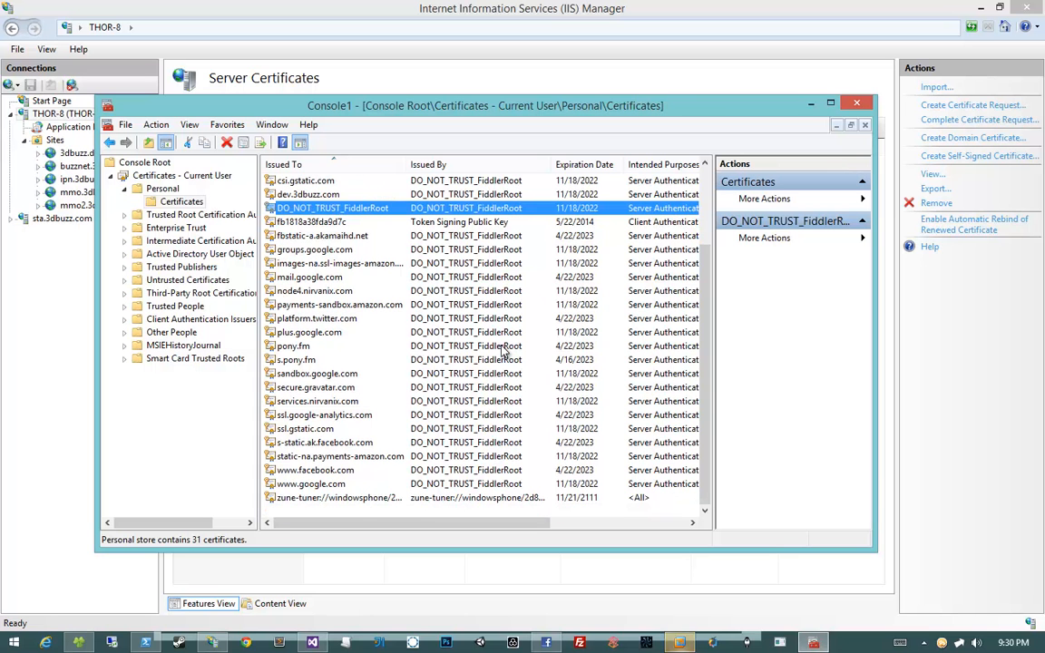
scroll(504, 352, "up", 3)
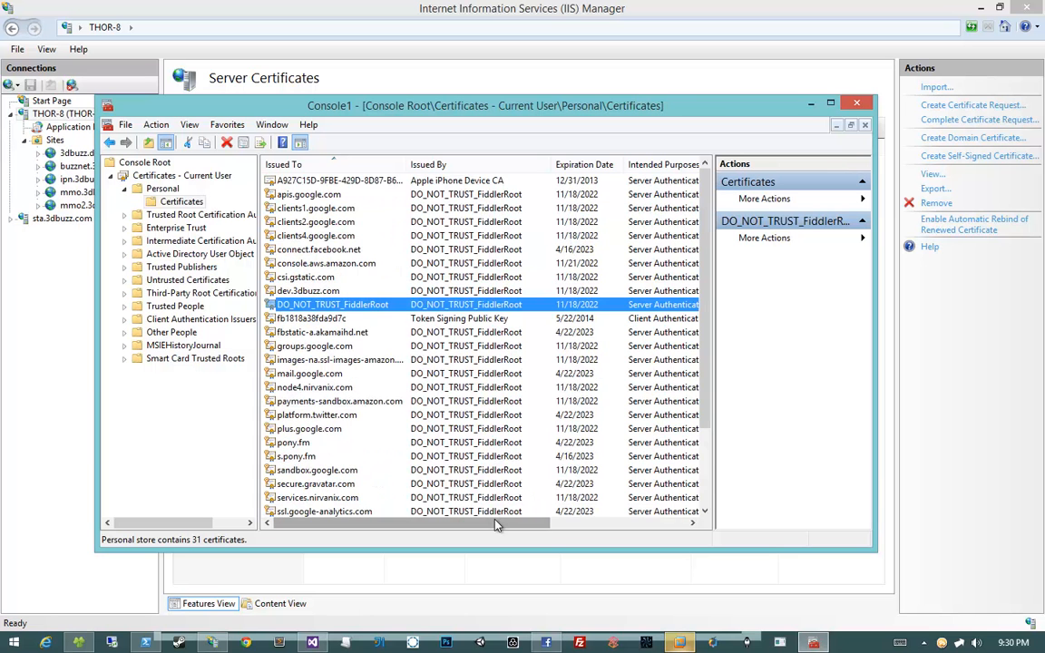
left_click_drag(495, 523, 229, 468)
left_click(324, 193)
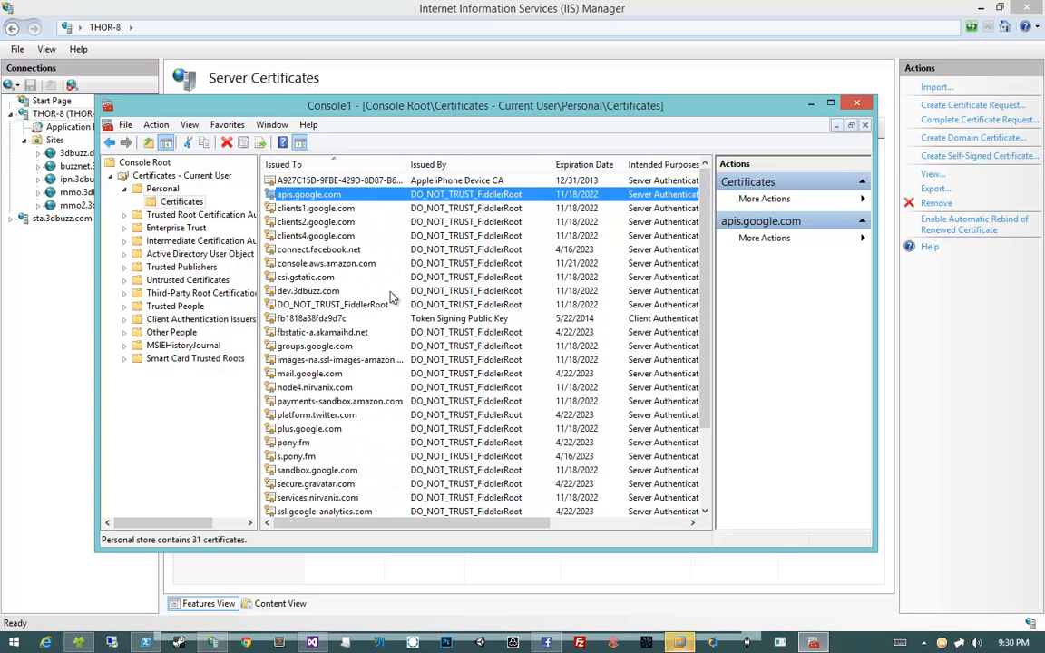
key("m")
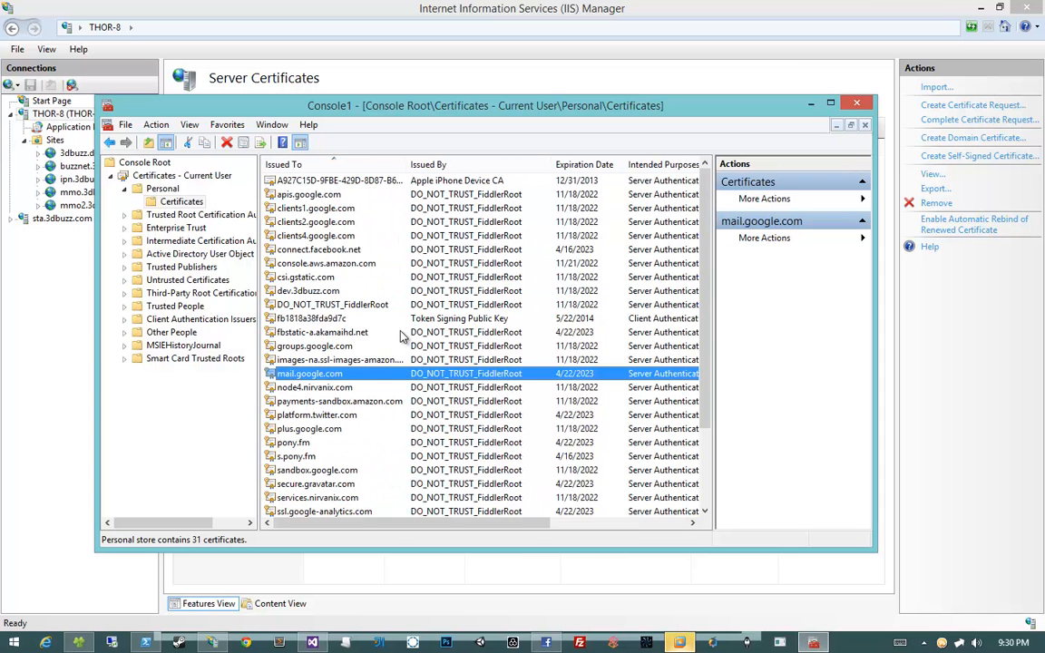
scroll(401, 335, "down", 3)
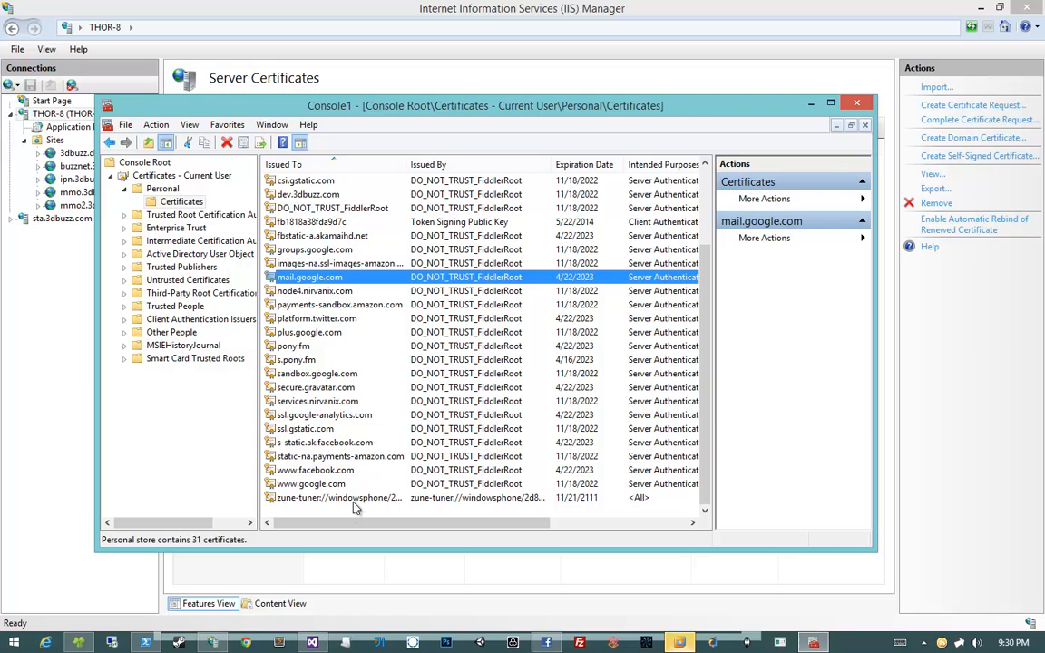
left_click(354, 508)
scroll(367, 503, "up", 3)
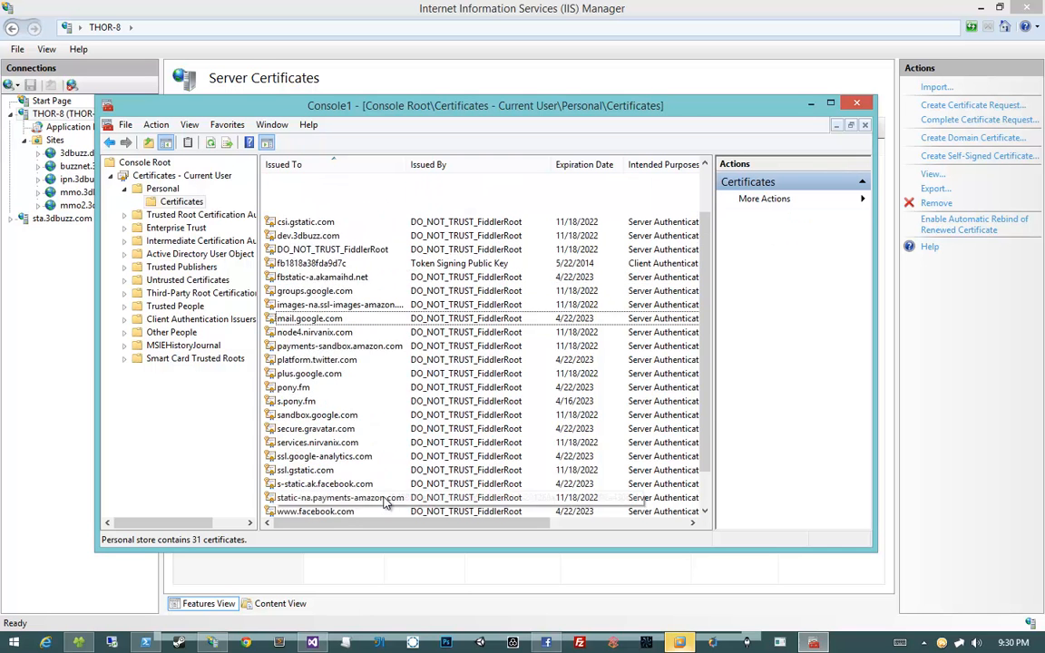
right_click(156, 177)
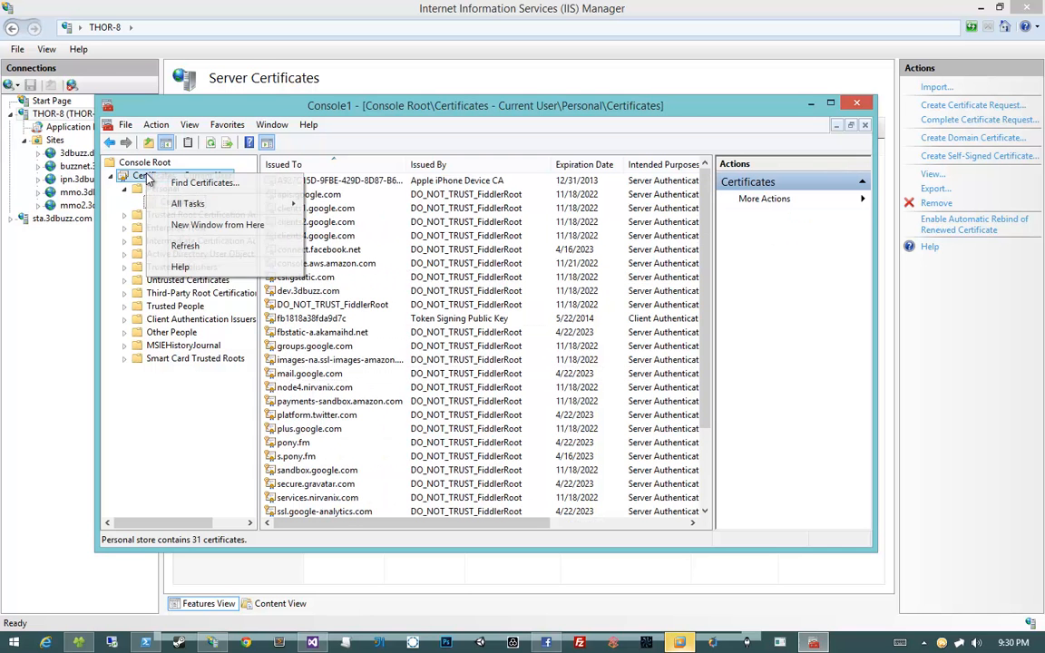
left_click(125, 172)
Add a Certificates snap-in for the Local computer account
left_click(132, 164)
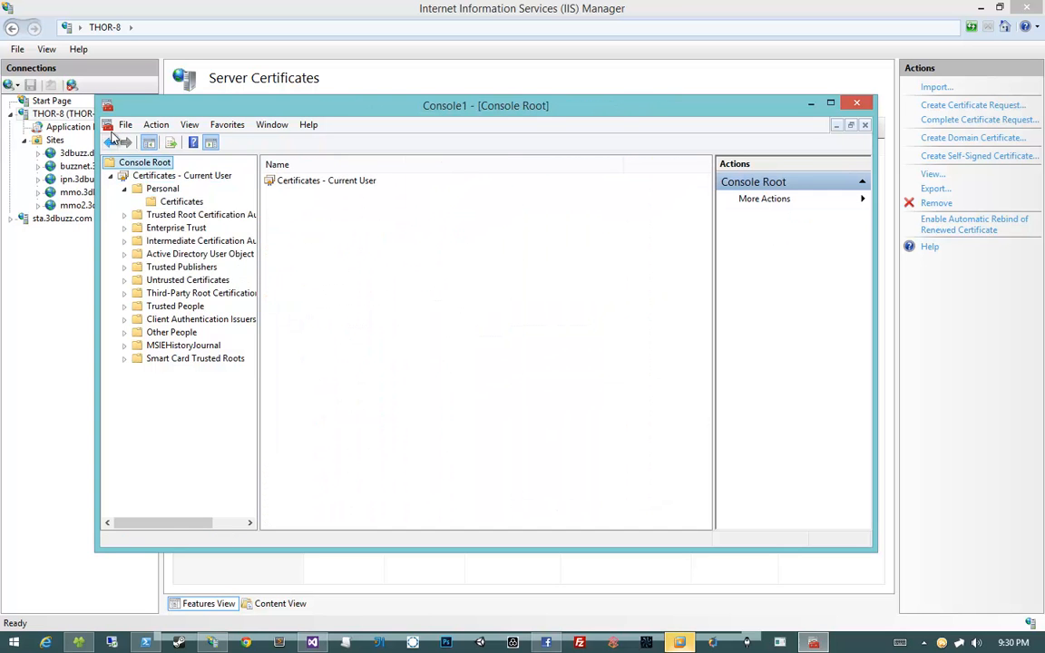
left_click(126, 124)
left_click(183, 213)
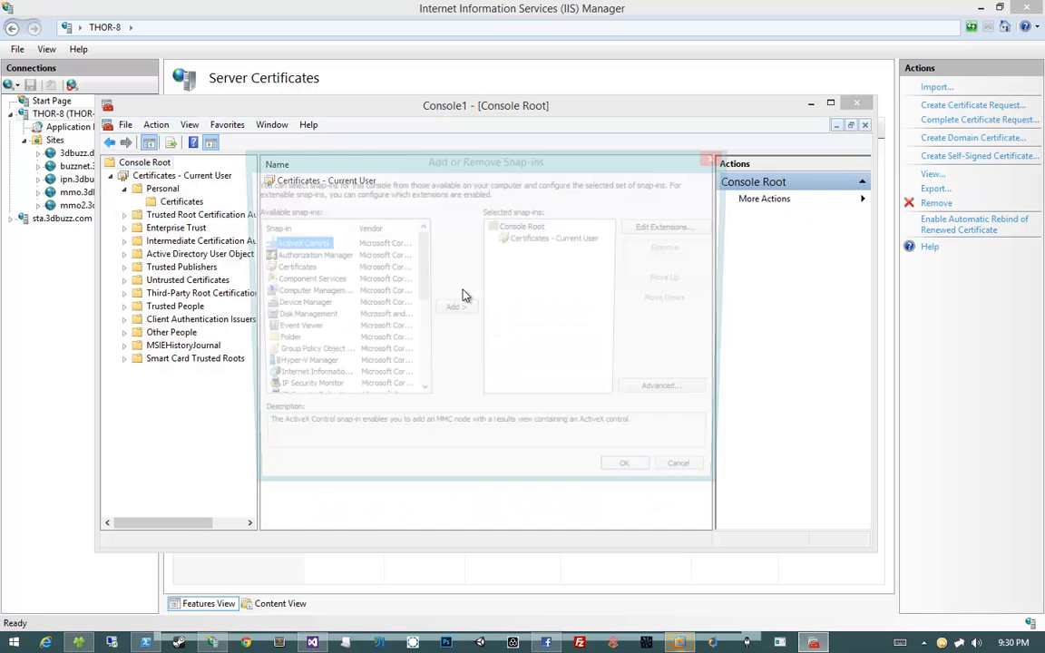
left_click(286, 267)
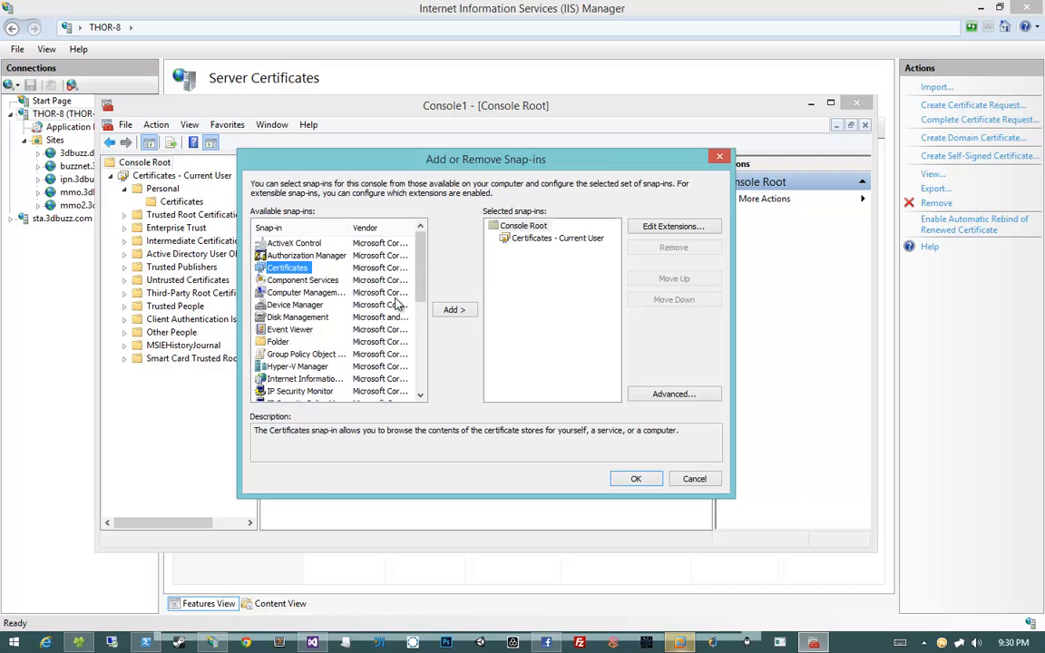
left_click(454, 309)
left_click(275, 251)
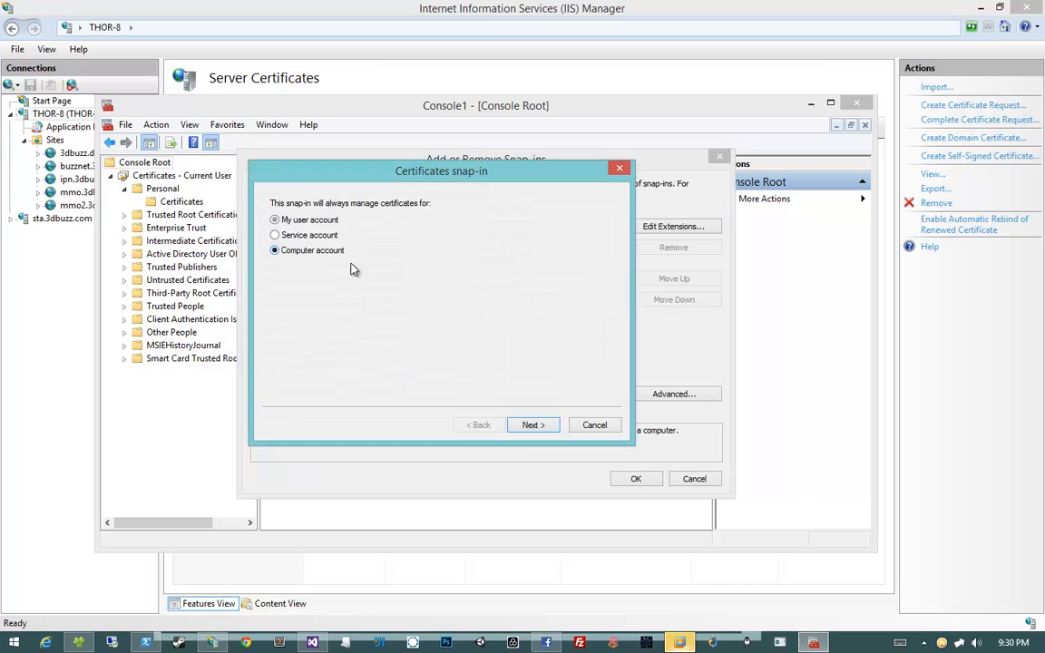
left_click(531, 426)
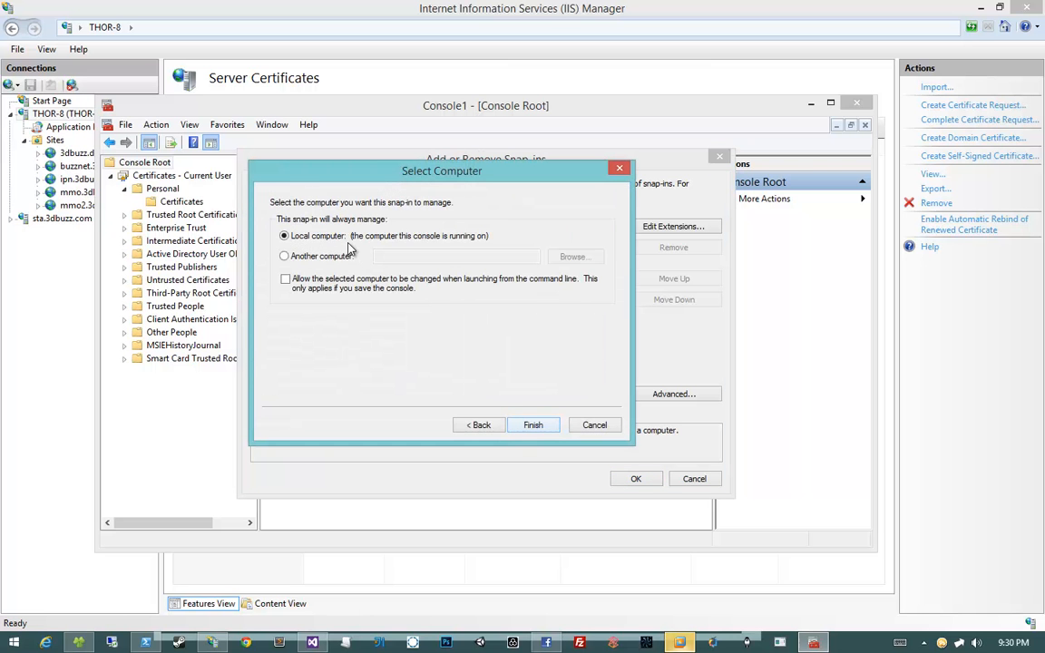
left_click(529, 424)
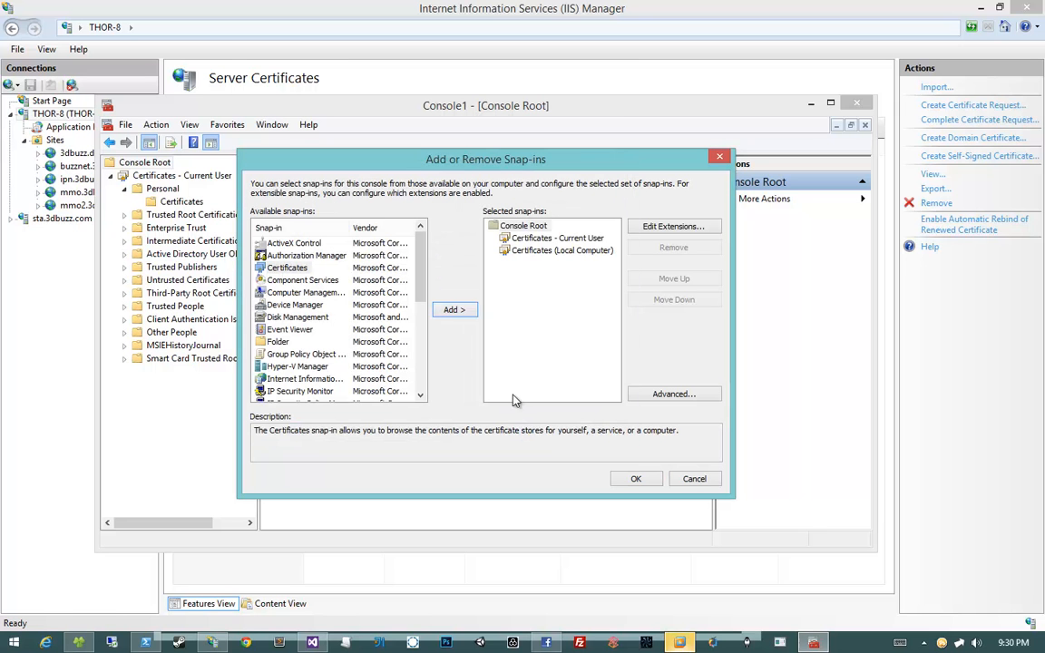
Remove the Current User snap-in and expand the Local Computer Personal certificates
left_click(544, 237)
left_click(544, 250)
left_click(544, 238)
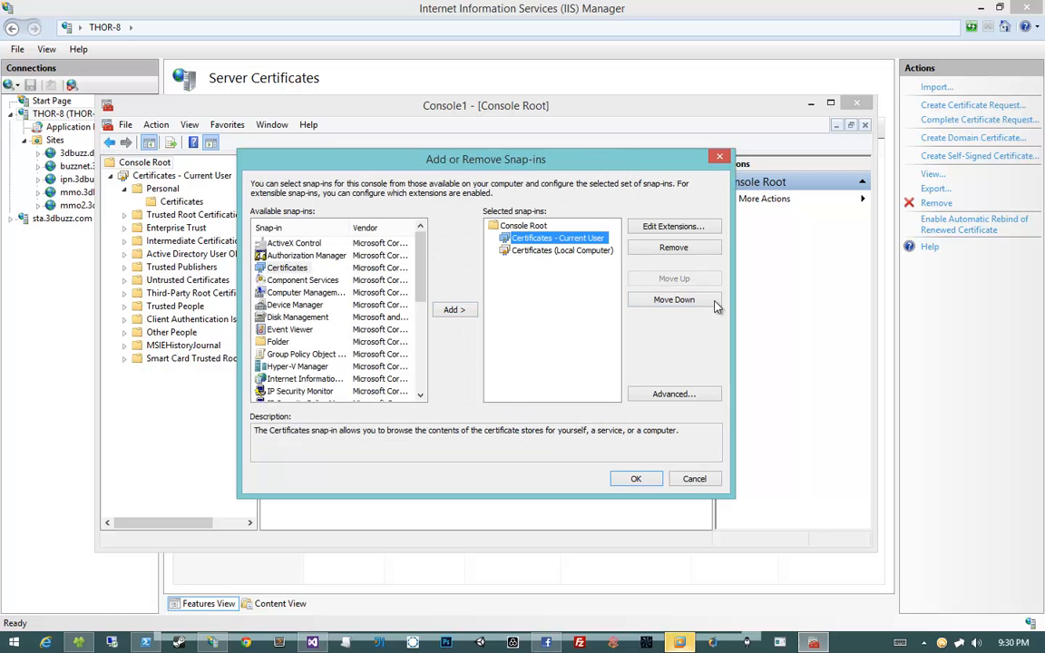
left_click(674, 247)
left_click(574, 240)
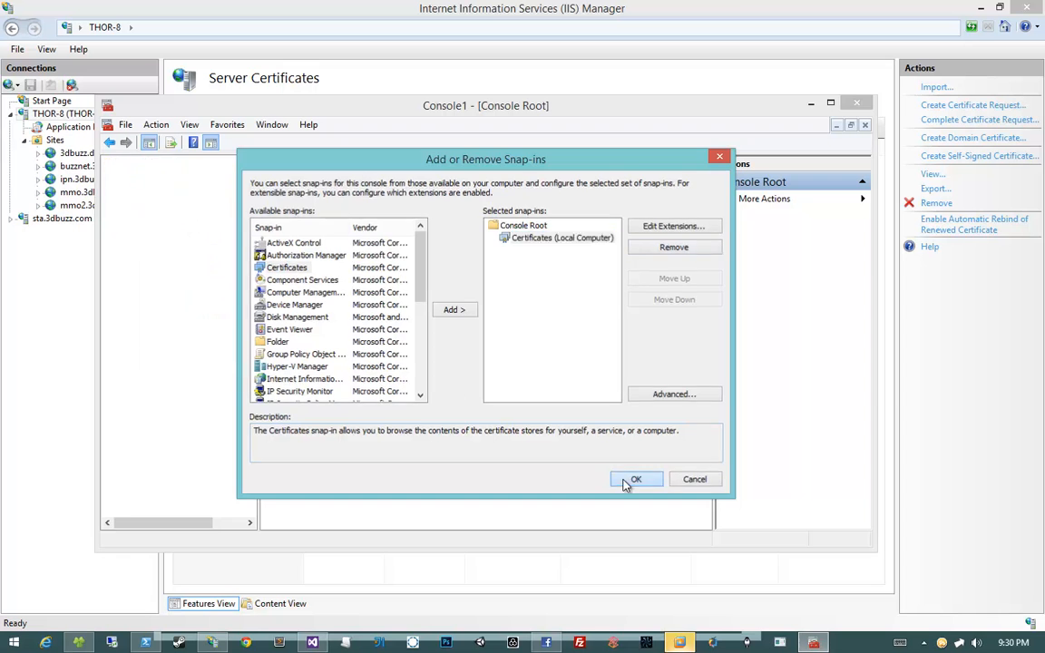
left_click(635, 478)
left_click(111, 175)
left_click(124, 188)
left_click(172, 201)
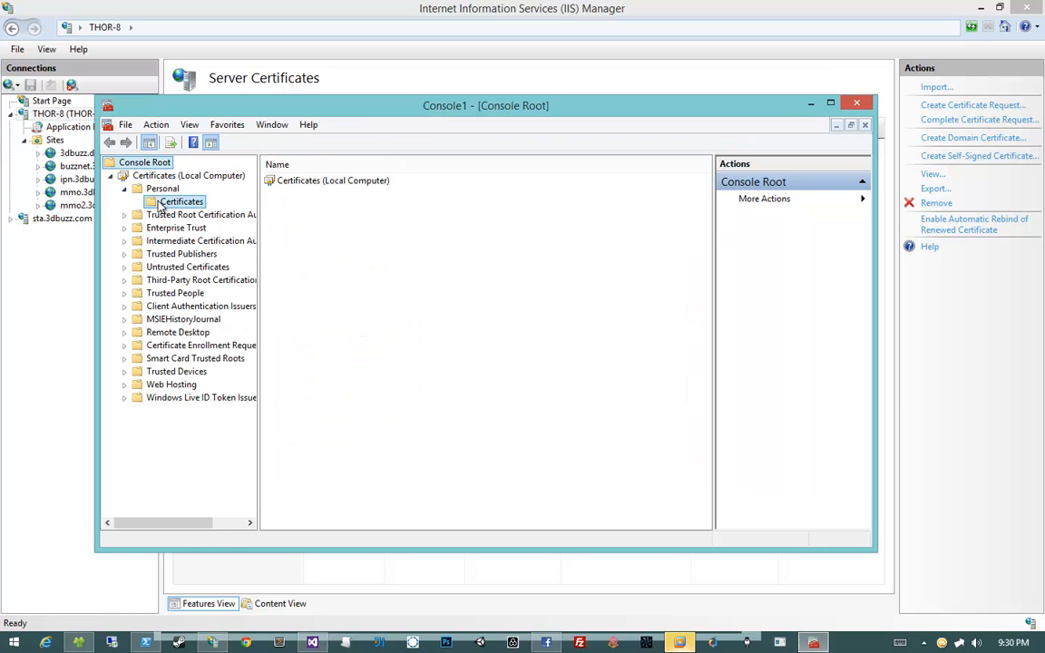
Copy the mmo2.3dbuzz.dev certificate from Personal into Trusted Root Certification Authorities
left_click(299, 194)
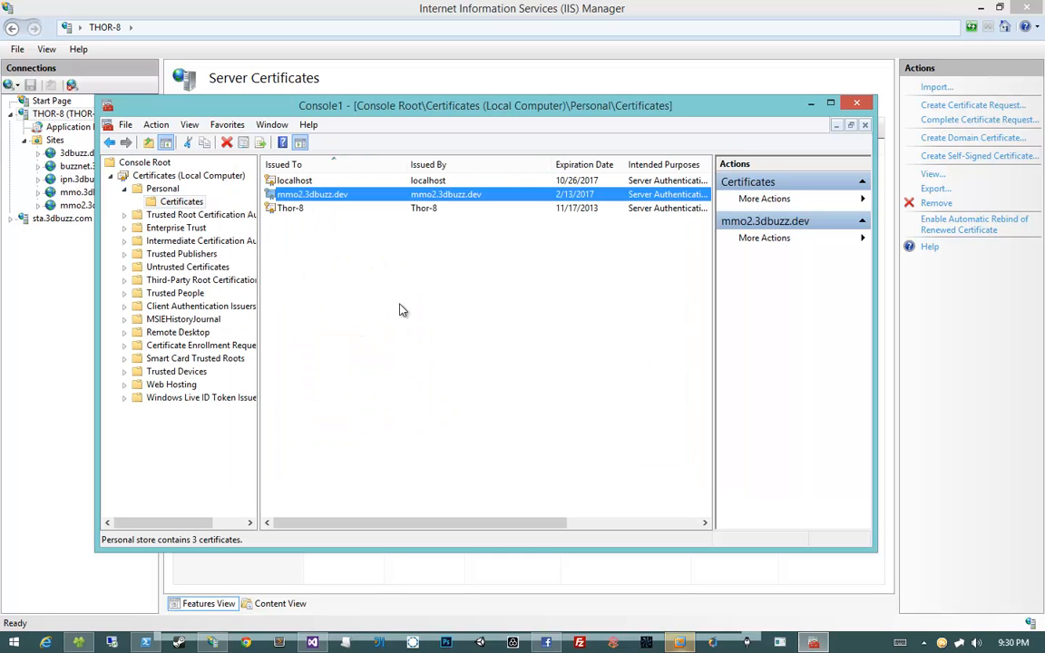
right_click(432, 196)
left_click(488, 265)
left_click(125, 215)
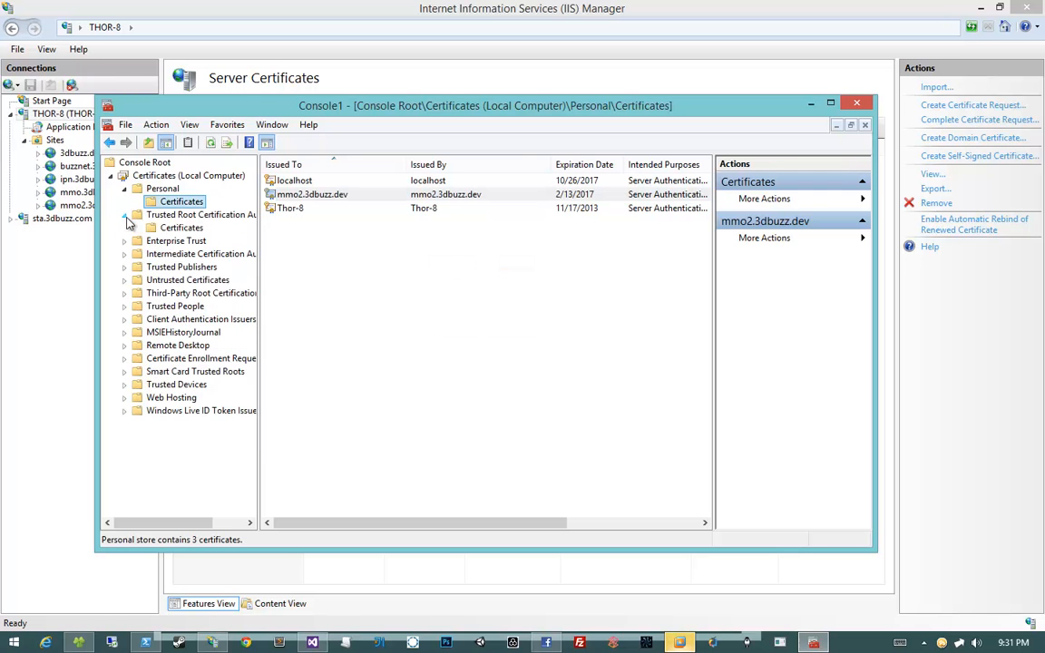
left_click(166, 229)
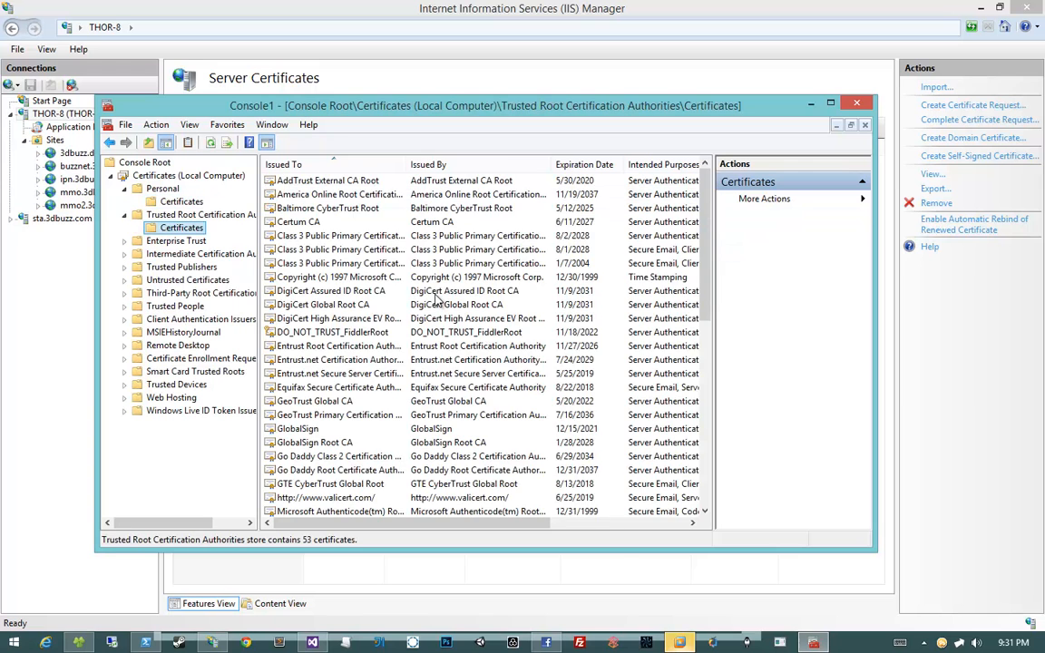
left_click_drag(710, 267, 603, 419)
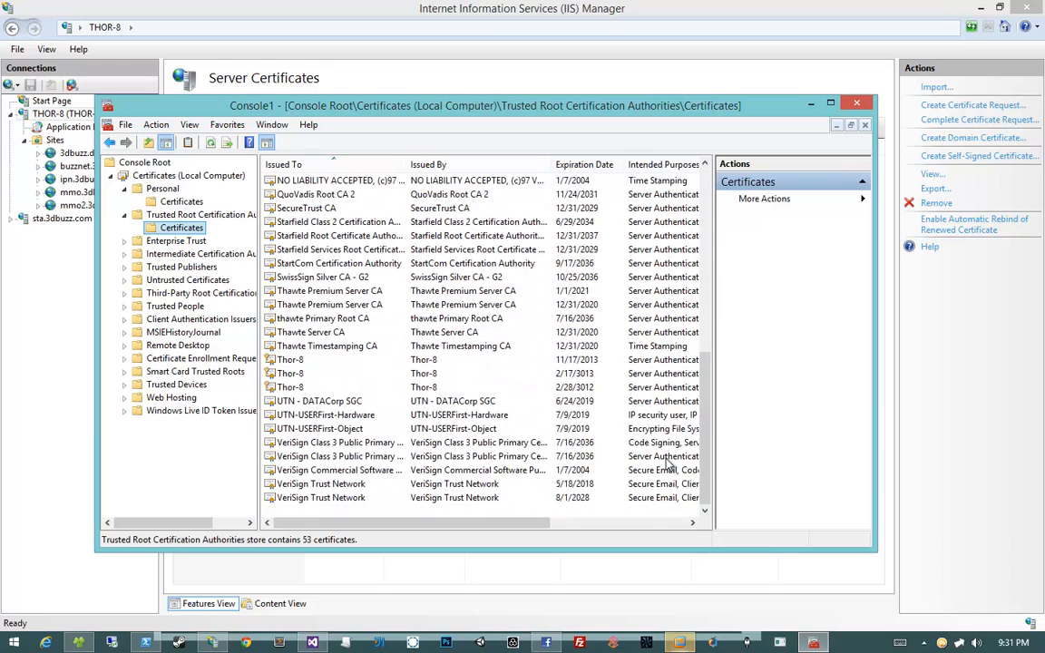
left_click(406, 389)
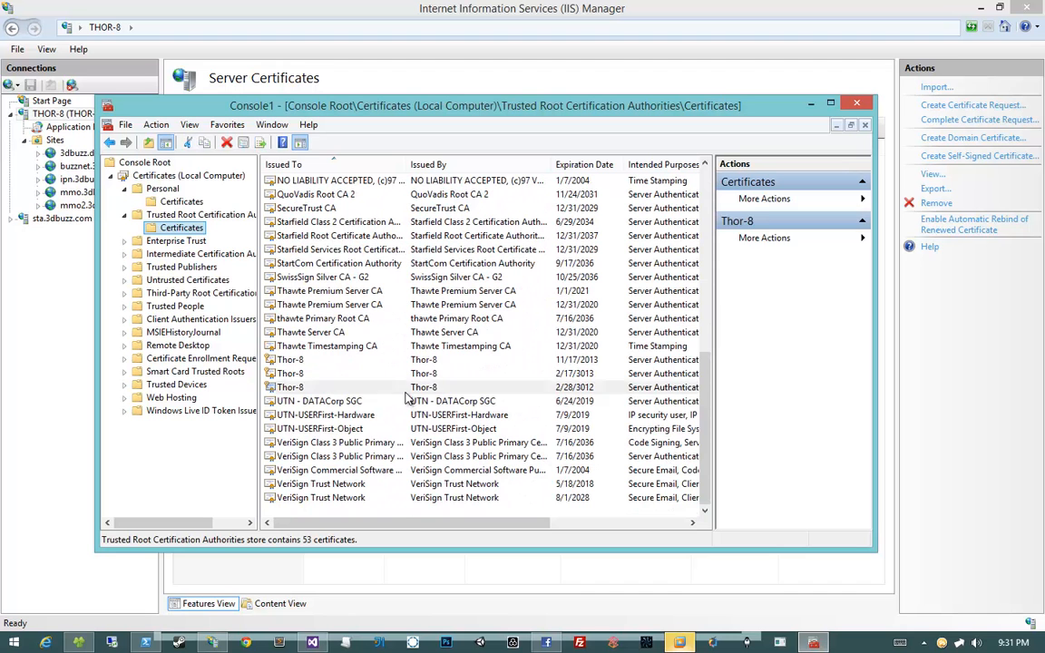
right_click(383, 513)
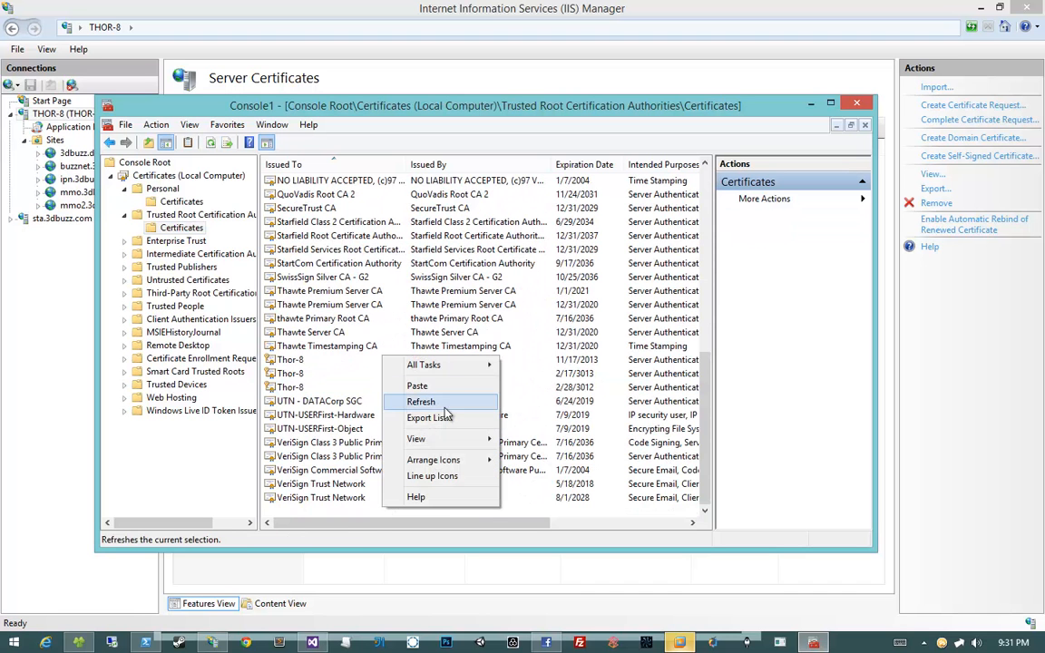
left_click(417, 385)
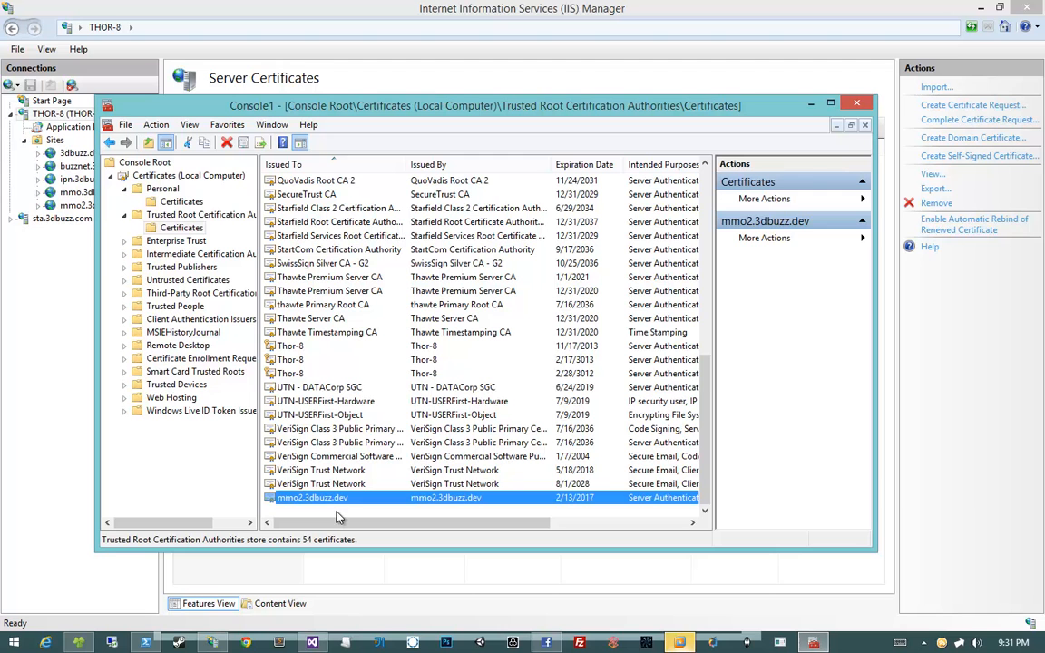
Select the newly added certificate among the 54, then close the console
left_click(387, 515)
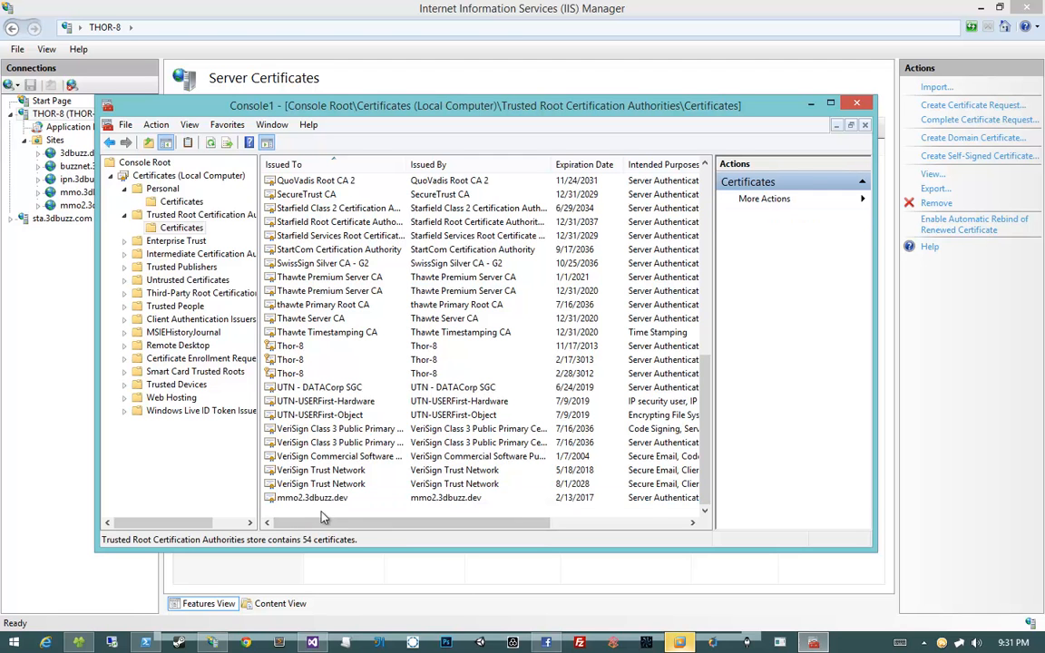
left_click_drag(322, 511, 354, 428)
left_click(341, 498)
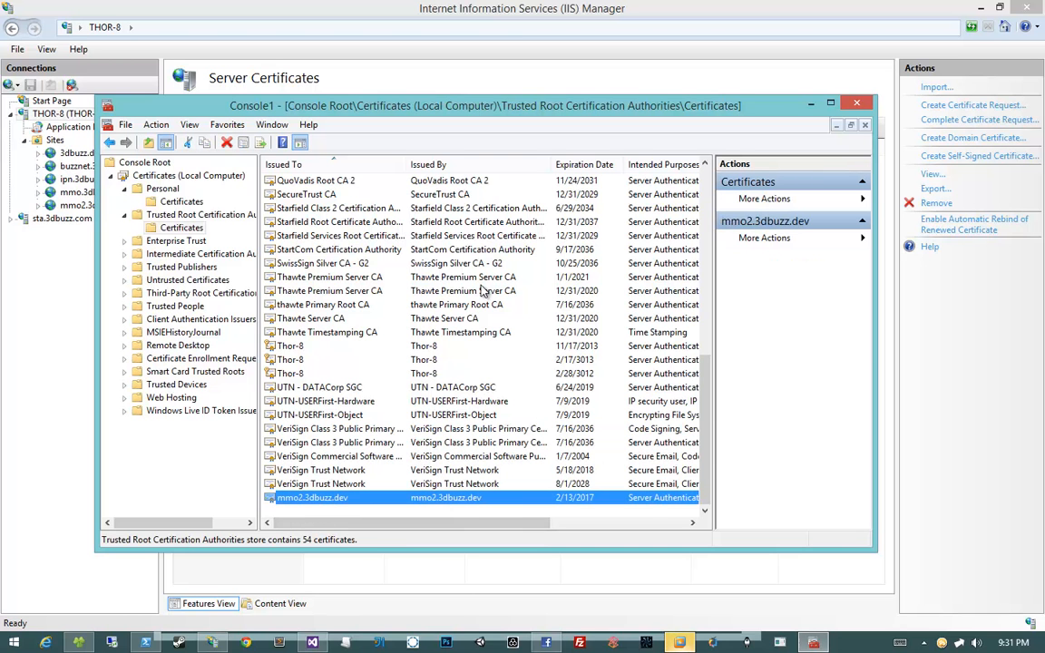
key("ctrl+s")
key("Escape")
left_click(856, 102)
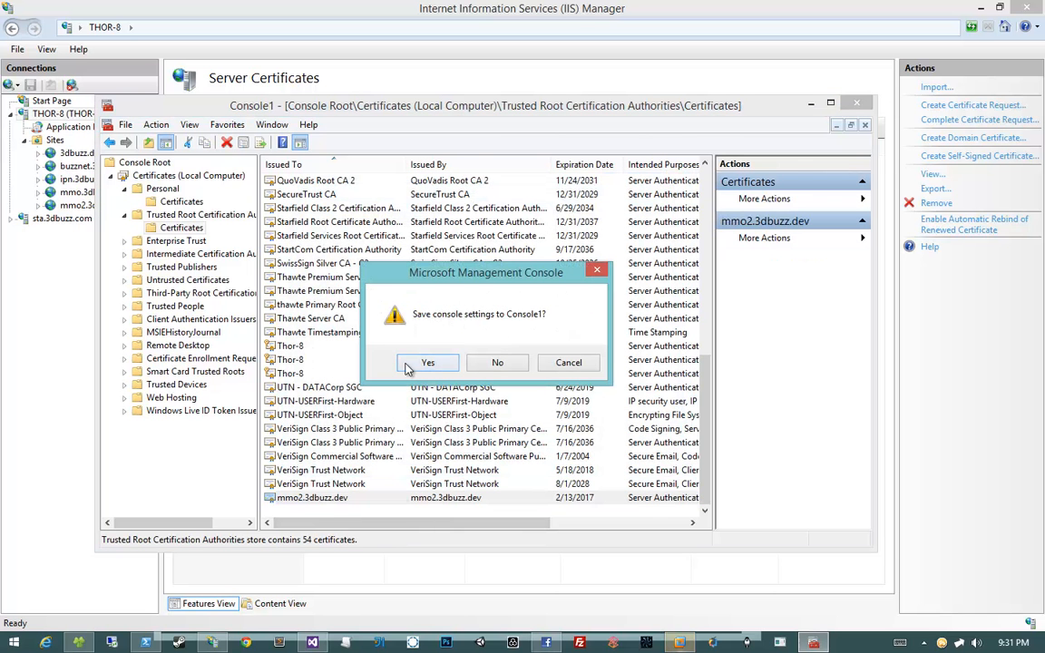
Close the console without saving and the certificate dialog, then reload the site in Chrome
left_click(501, 364)
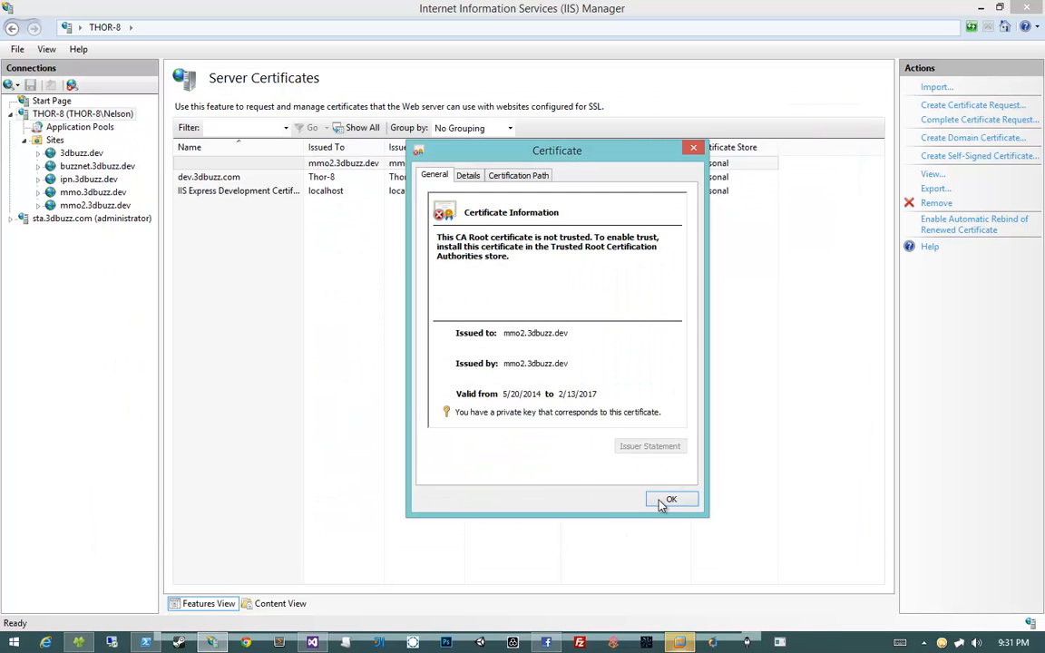
left_click(665, 501)
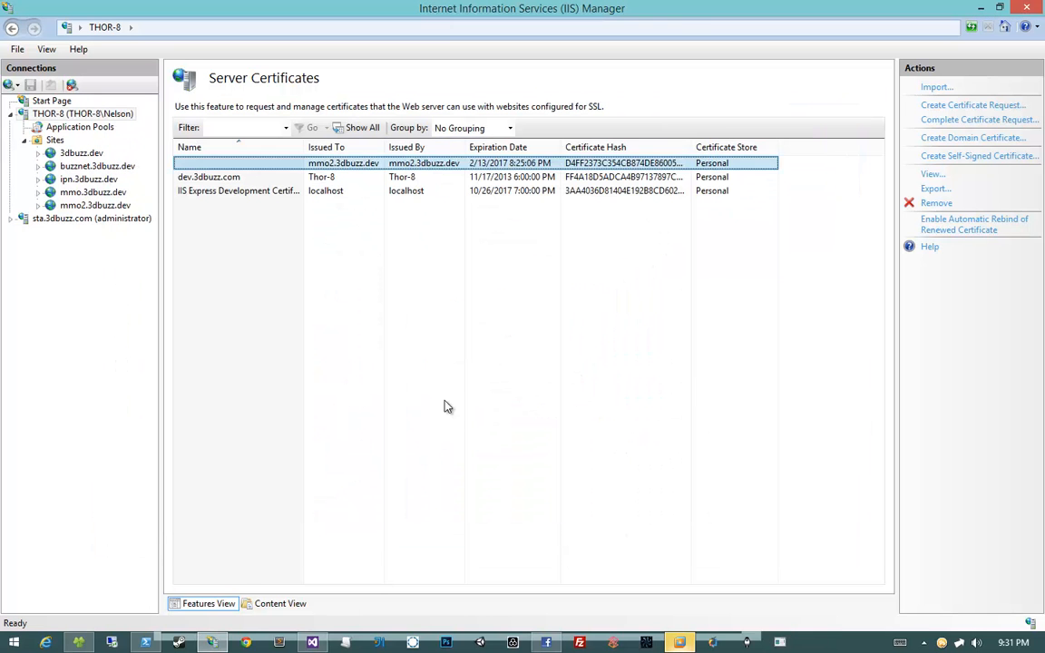
left_click(545, 642)
left_click(410, 87)
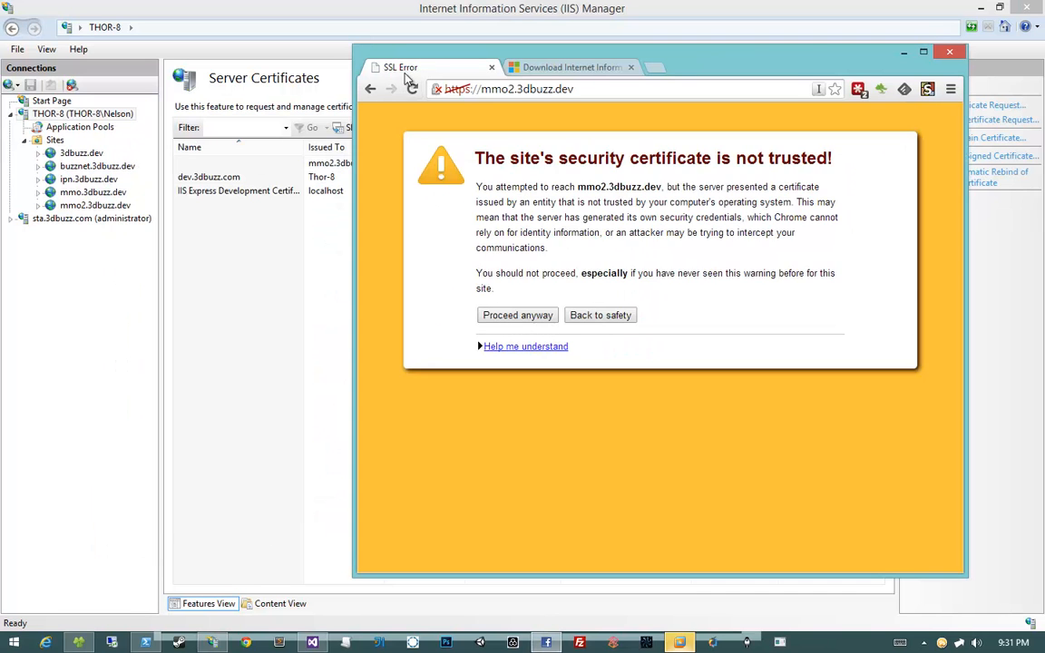
left_click(412, 89)
Copy the mmo2.3dbuzz.dev address from Chrome and launch Firefox
left_click(585, 89)
right_click(589, 90)
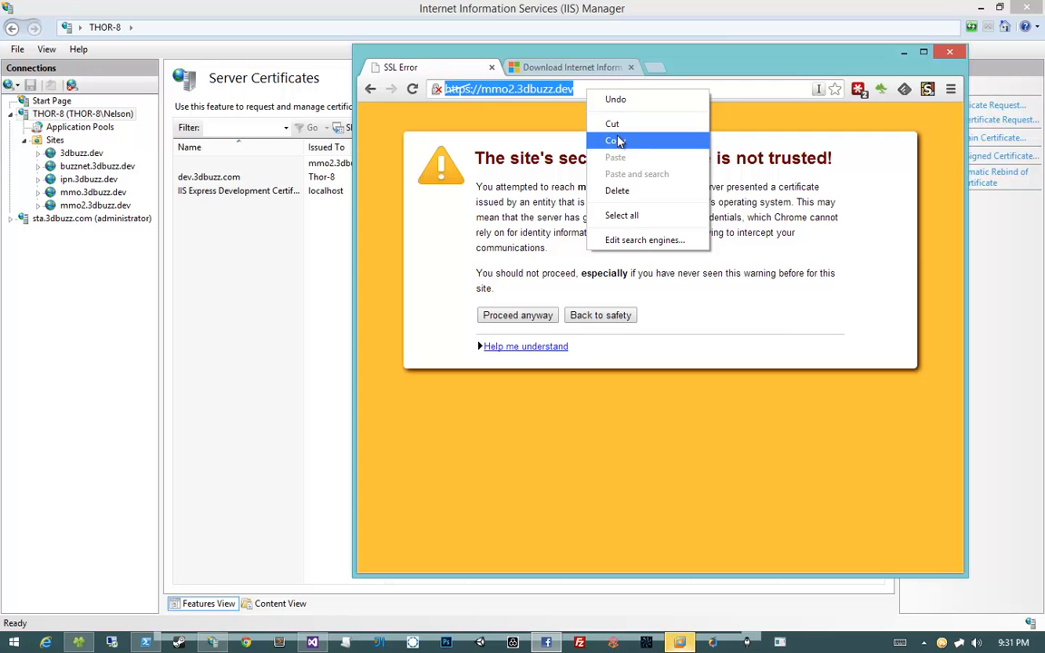
left_click(616, 142)
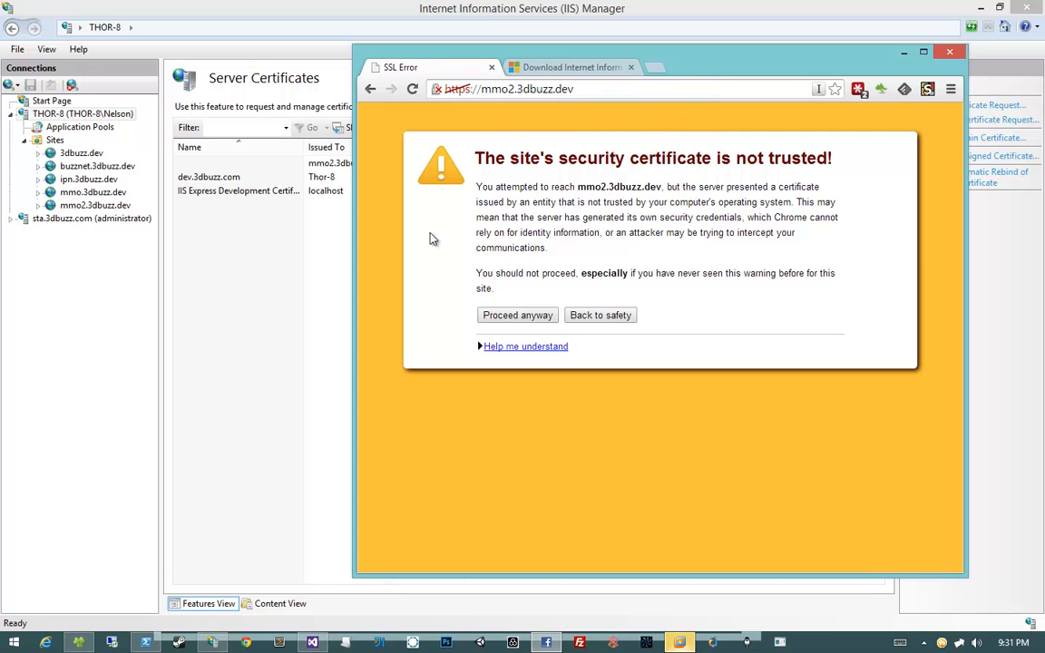
mouse_move(245, 643)
left_click(292, 606)
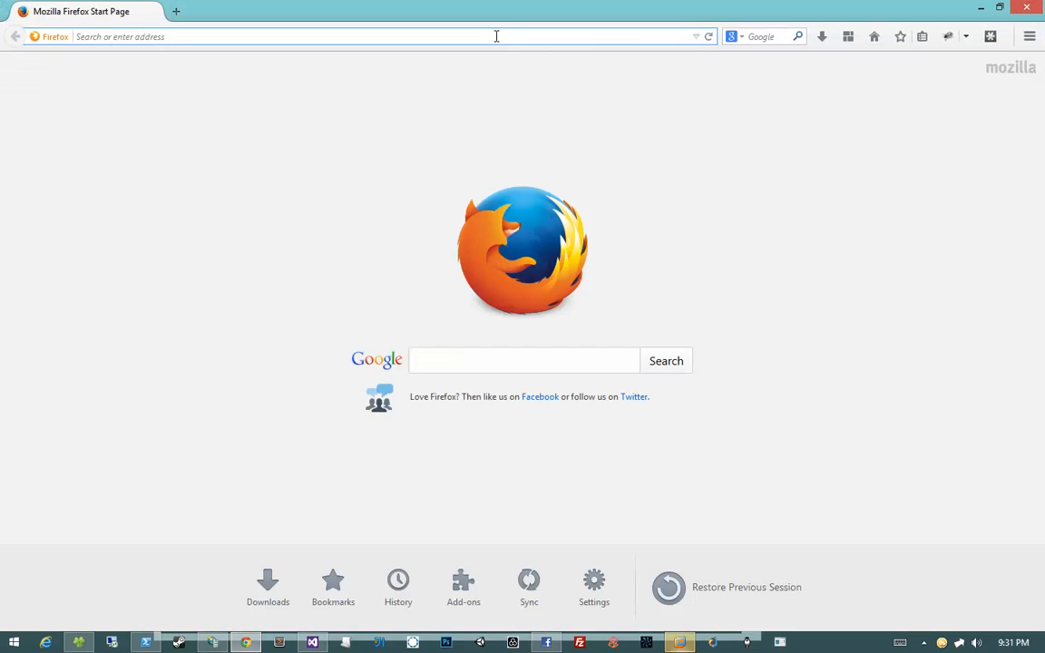
key("ctrl+v")
key("Return")
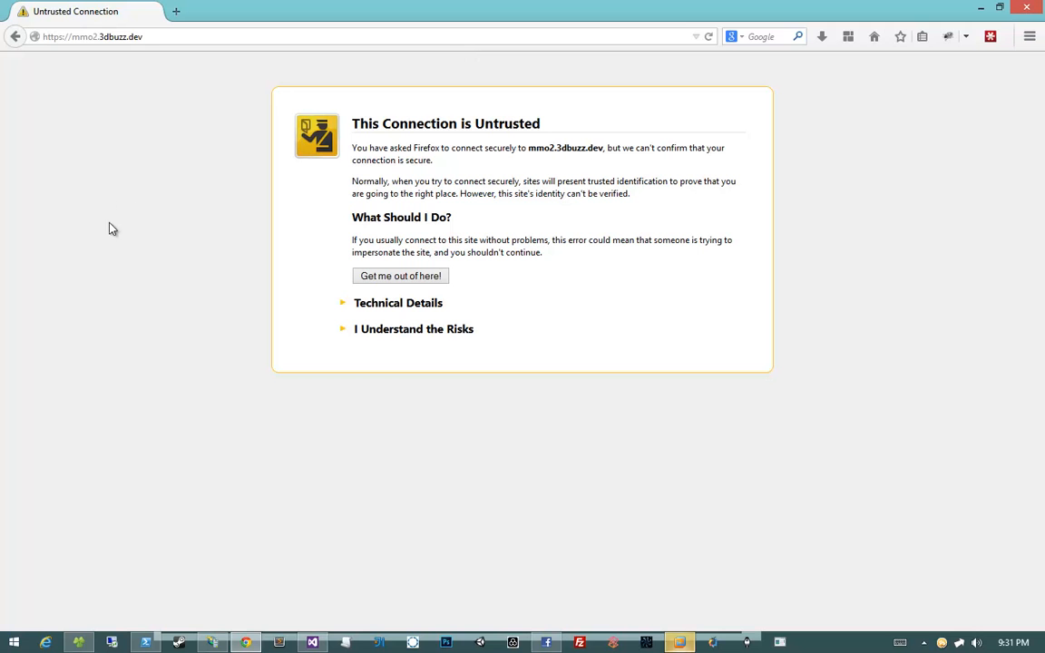
mouse_move(245, 641)
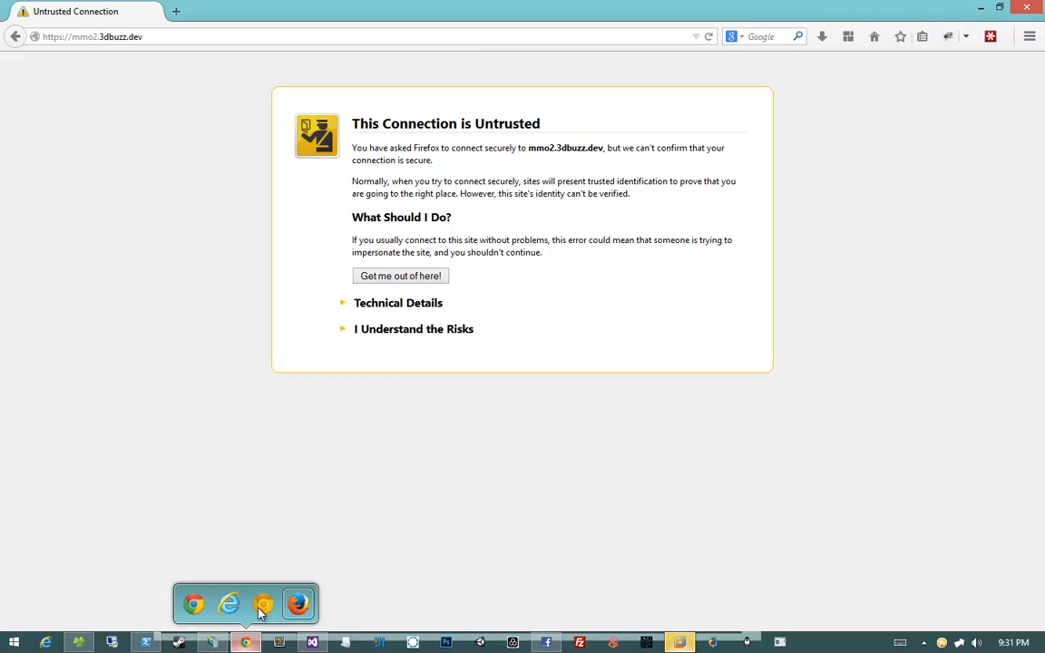
left_click(232, 601)
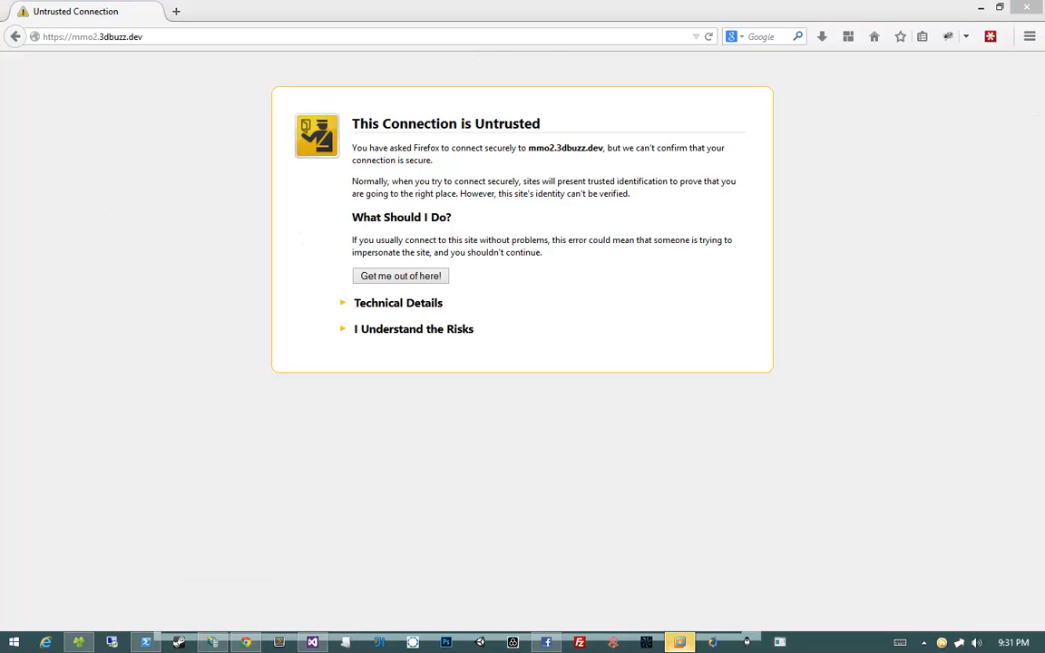
Maximize Internet Explorer on the Buzz MMO login page, dismissing the add-ons and LastPass bars
left_click_drag(532, 29, 260, 30)
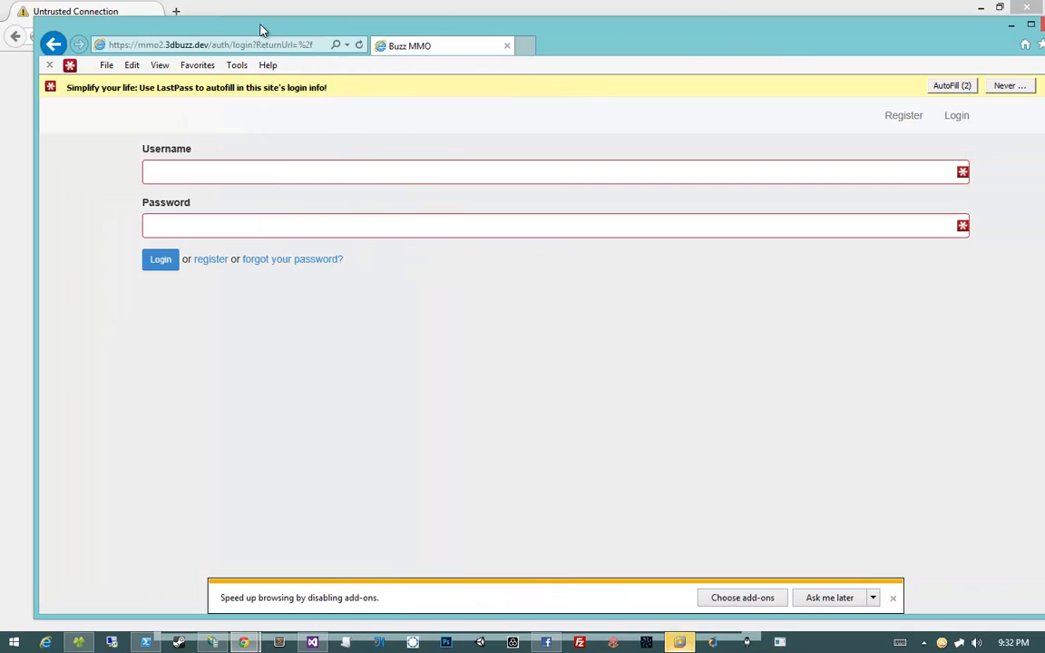
left_click(892, 598)
double_click(737, 46)
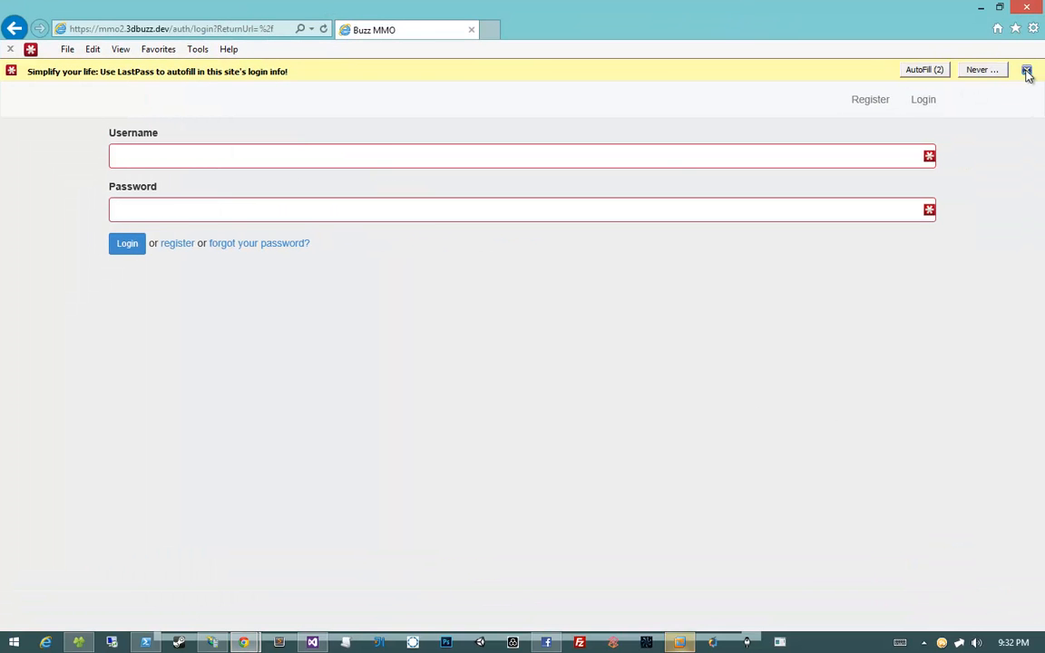
left_click(1027, 70)
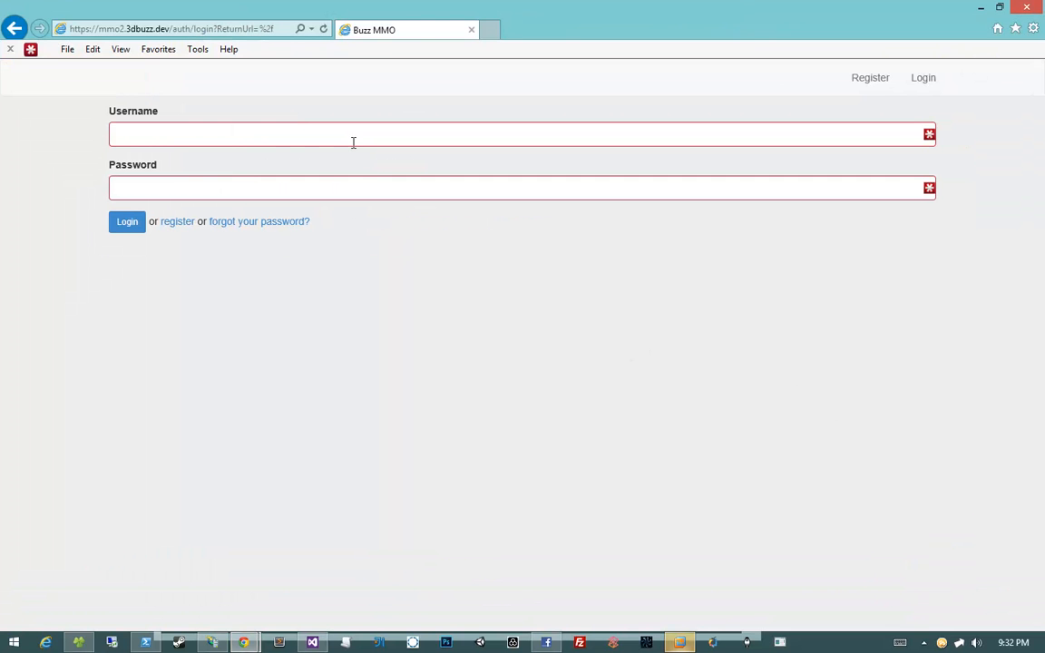
left_click(385, 191)
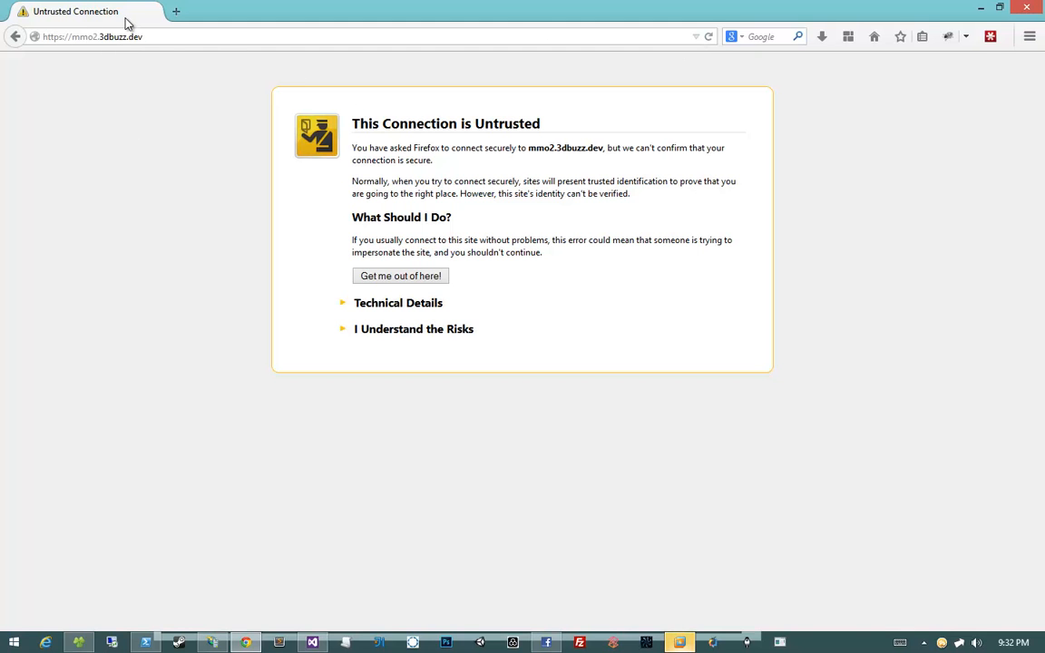
Close Firefox, then Chrome's extra download tab and the Chrome window
left_click(1014, 9)
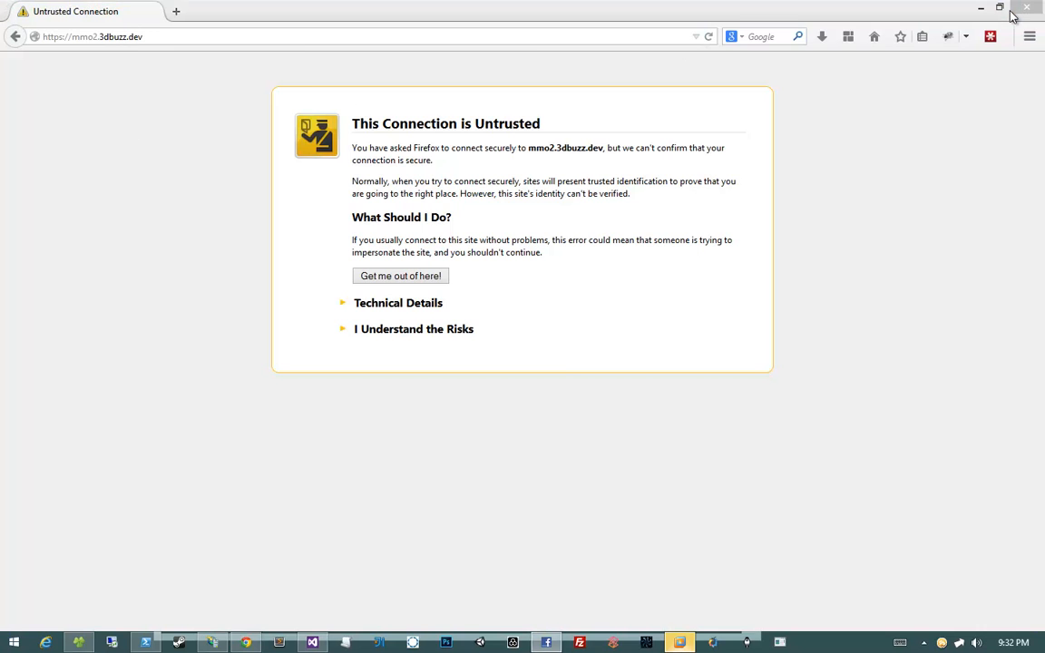
left_click_drag(720, 63, 593, 51)
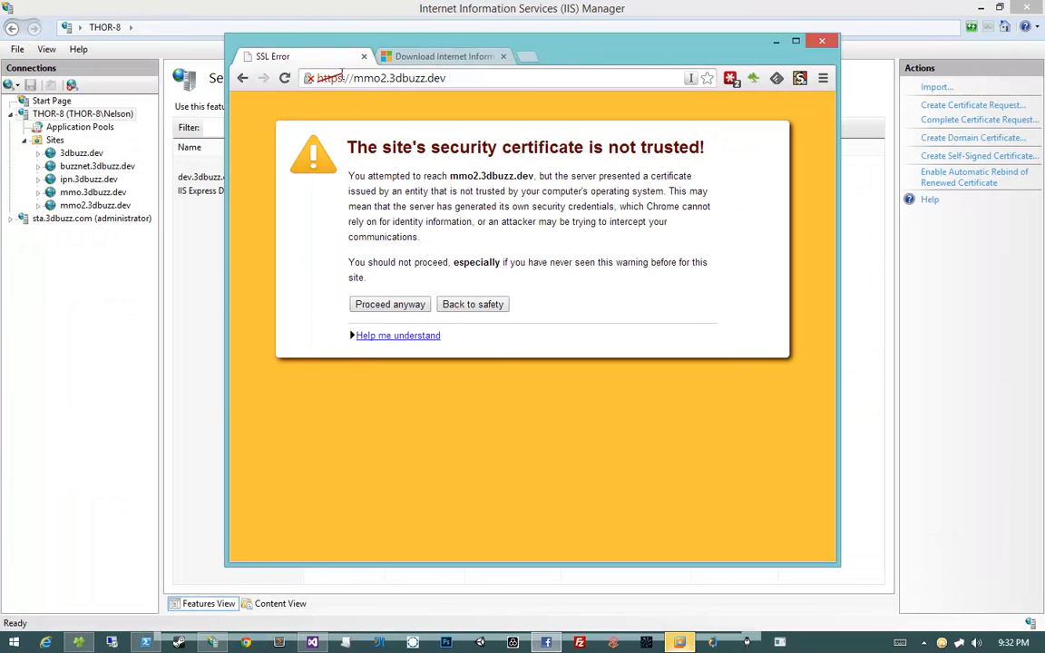
middle_click(432, 60)
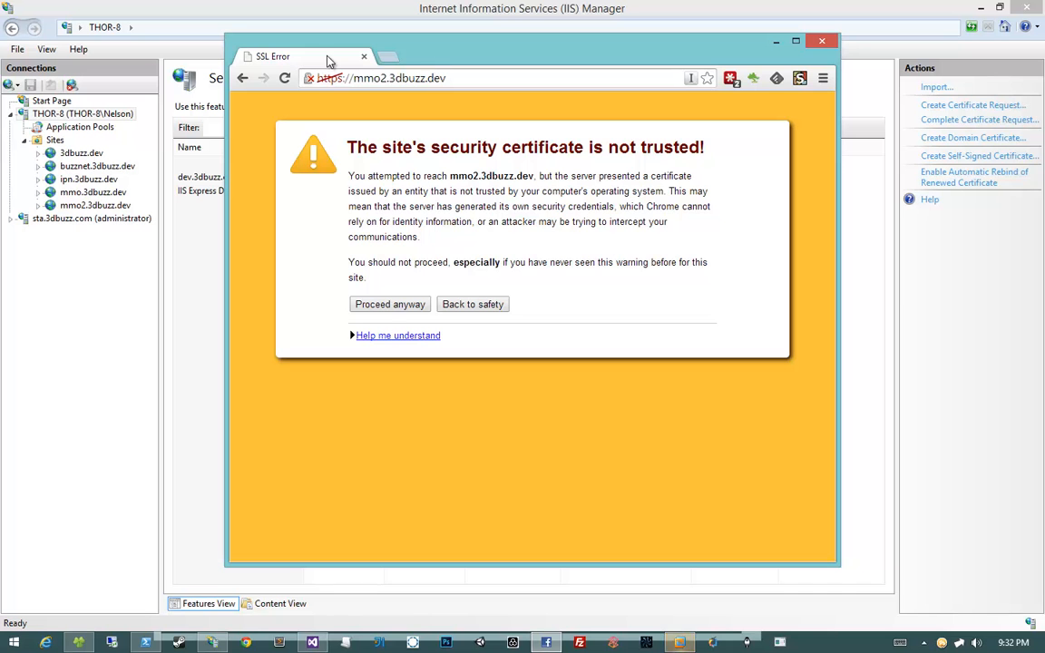
left_click(363, 57)
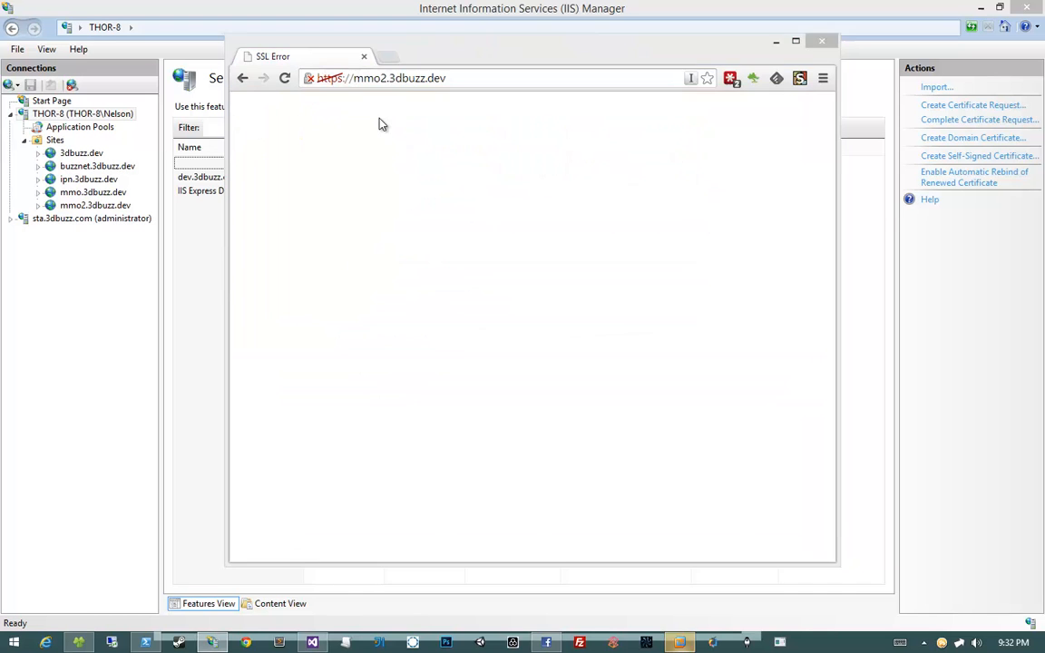